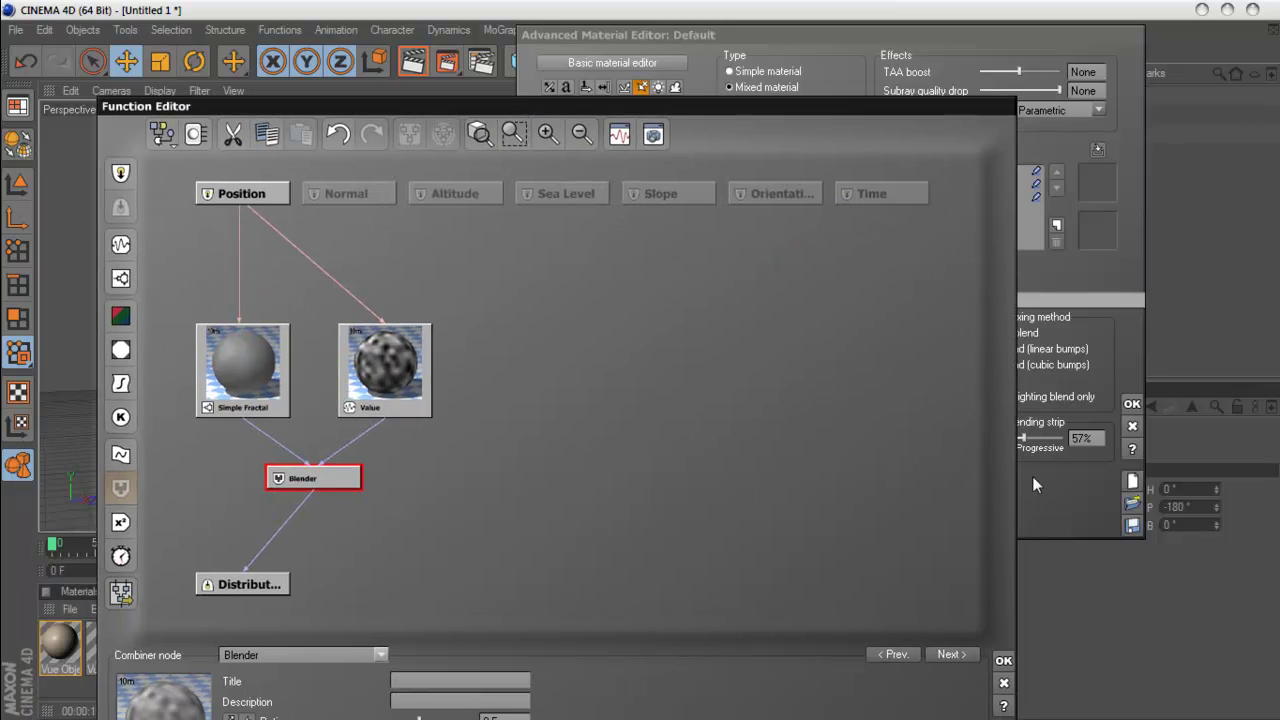
# - Narrow the Function Editor and arrange it beside the Advanced Material Editor so both can be worked in
pyautogui.moveTo(1018, 470); pyautogui.dragTo(711, 463)
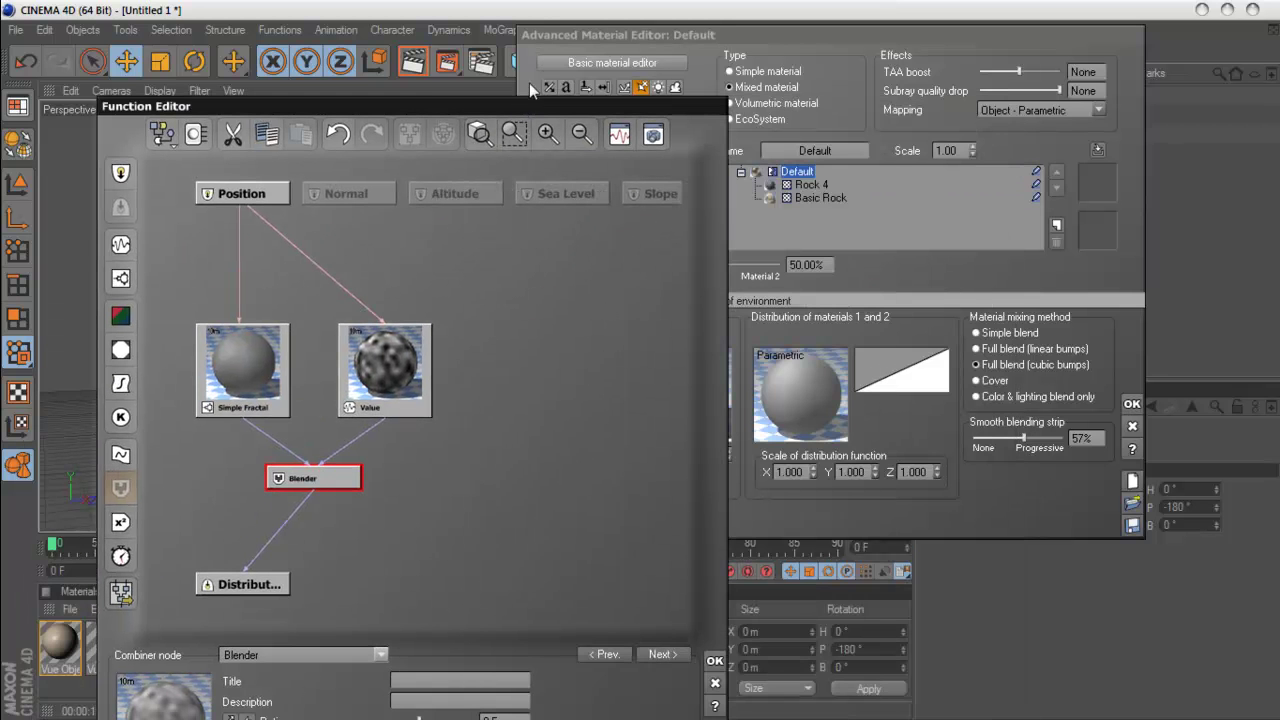
pyautogui.moveTo(580, 37); pyautogui.dragTo(820, 47)
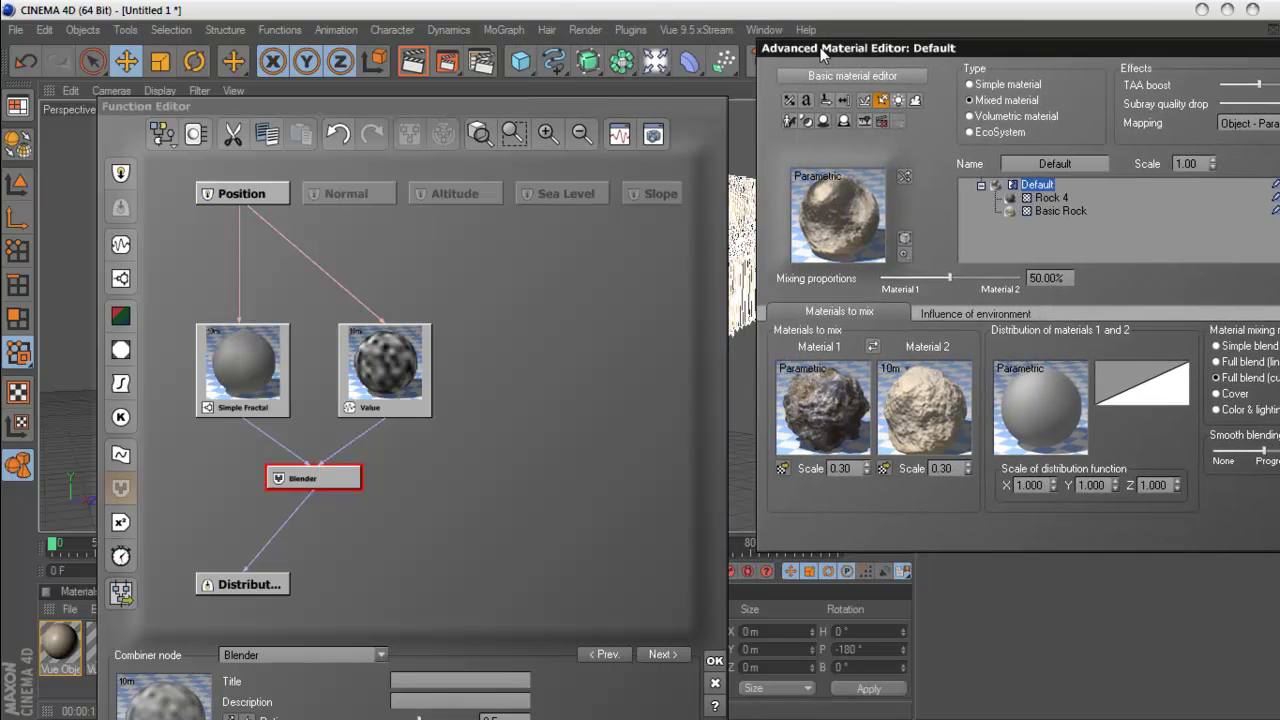
pyautogui.moveTo(598, 106); pyautogui.dragTo(576, 9)
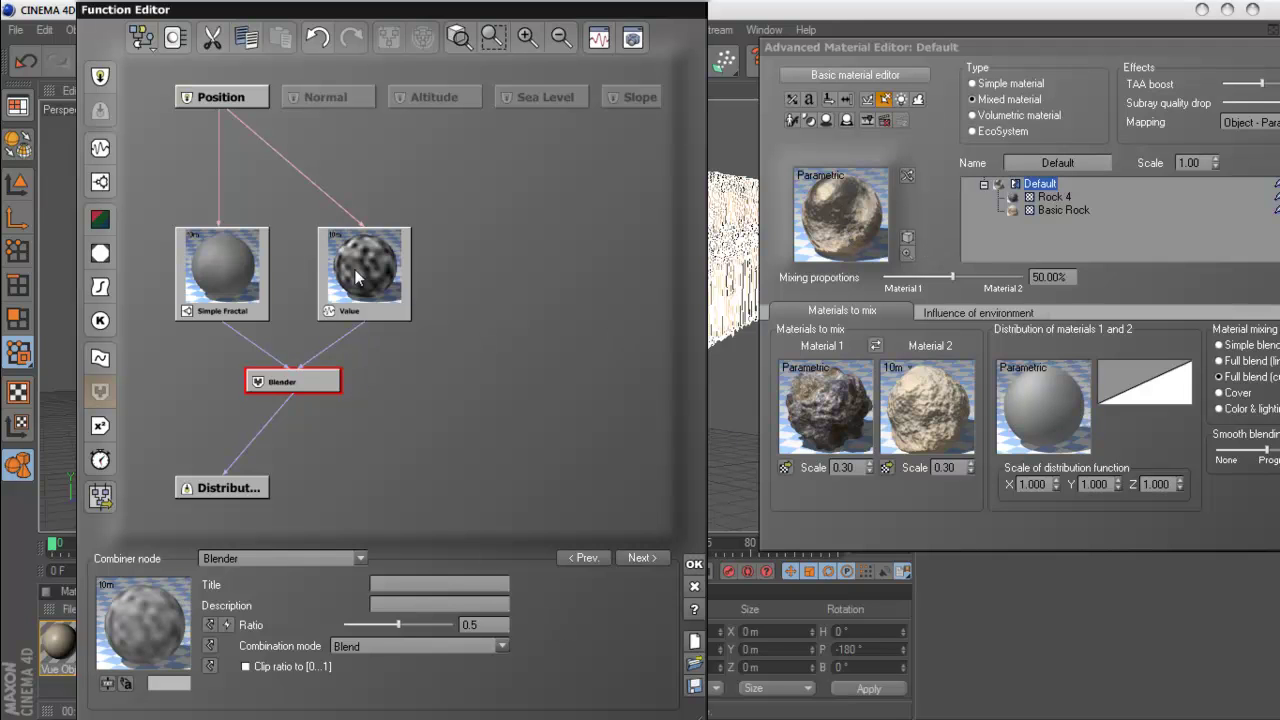
# - Change the Simple Fractal node feeding the Blender to a Terrain Fractal
pyautogui.click(222, 268)
pyautogui.moveTo(385, 560); pyautogui.dragTo(398, 474)
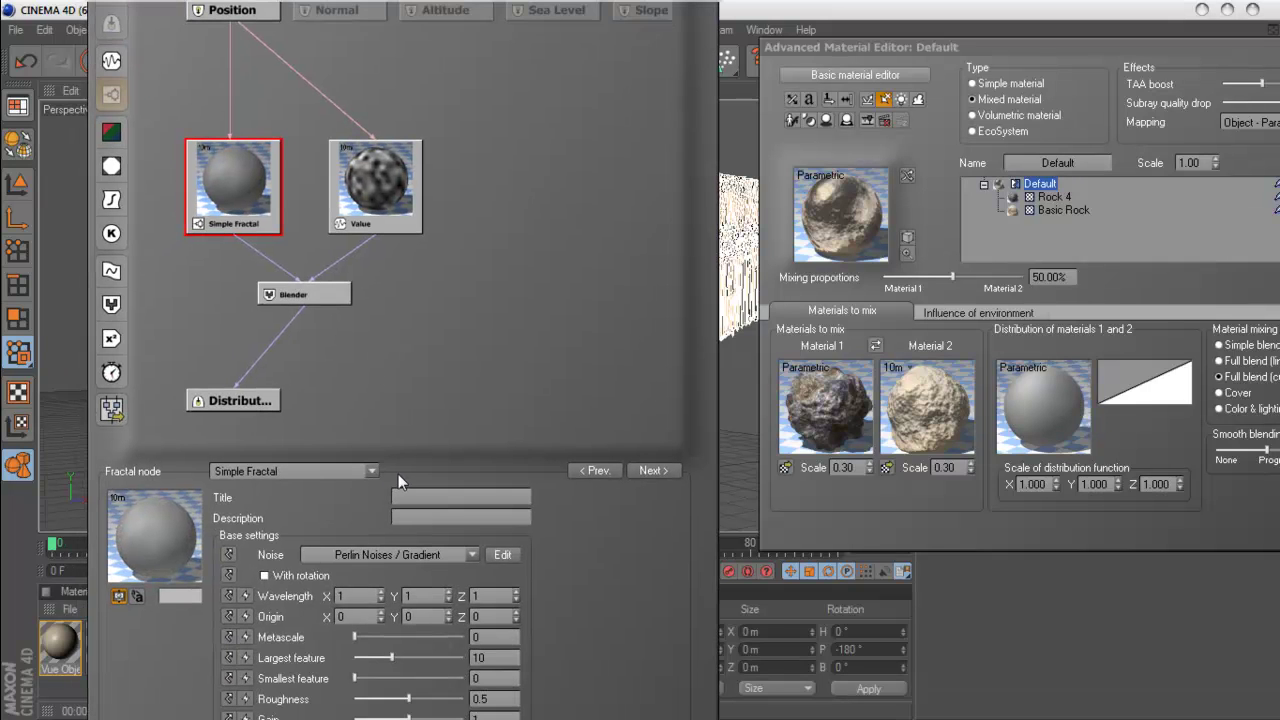
pyautogui.click(371, 471)
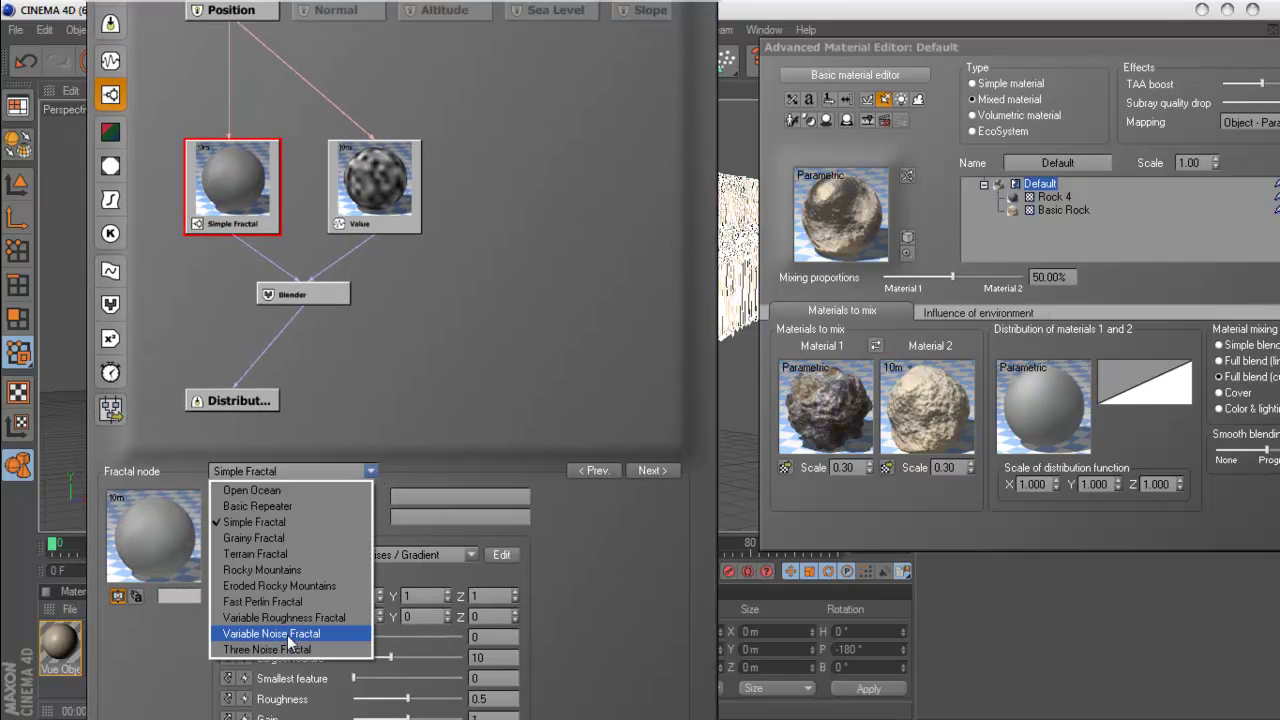
pyautogui.click(294, 553)
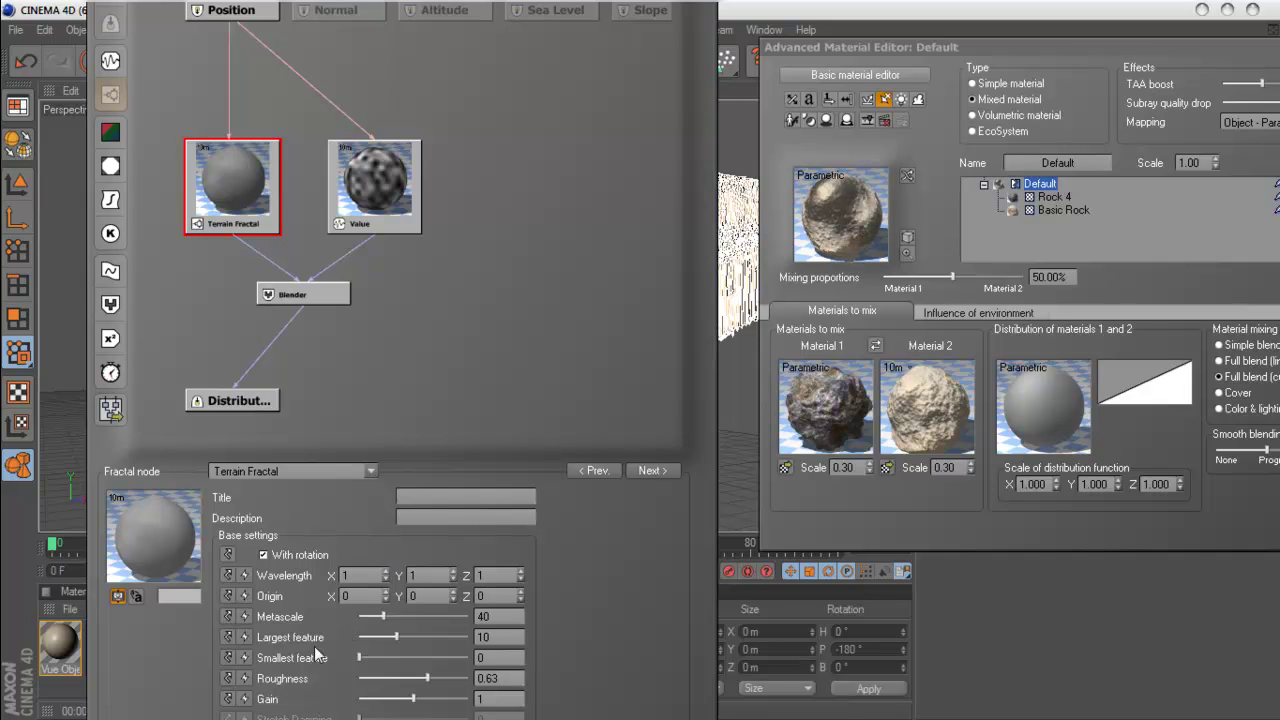
# - Set the Terrain Fractal's largest feature to about 1.56, gain to about 4.89 and roughness to about 0.70
pyautogui.moveTo(393, 641); pyautogui.dragTo(370, 638)
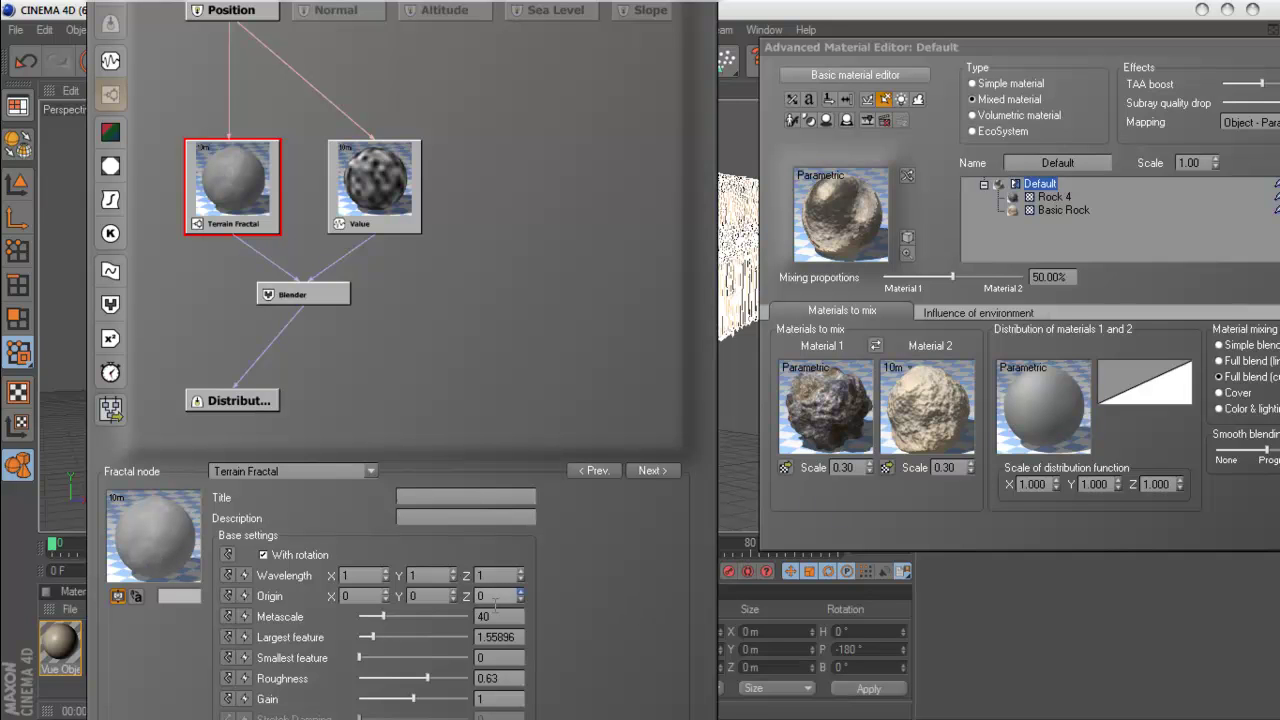
pyautogui.moveTo(410, 698); pyautogui.dragTo(447, 700)
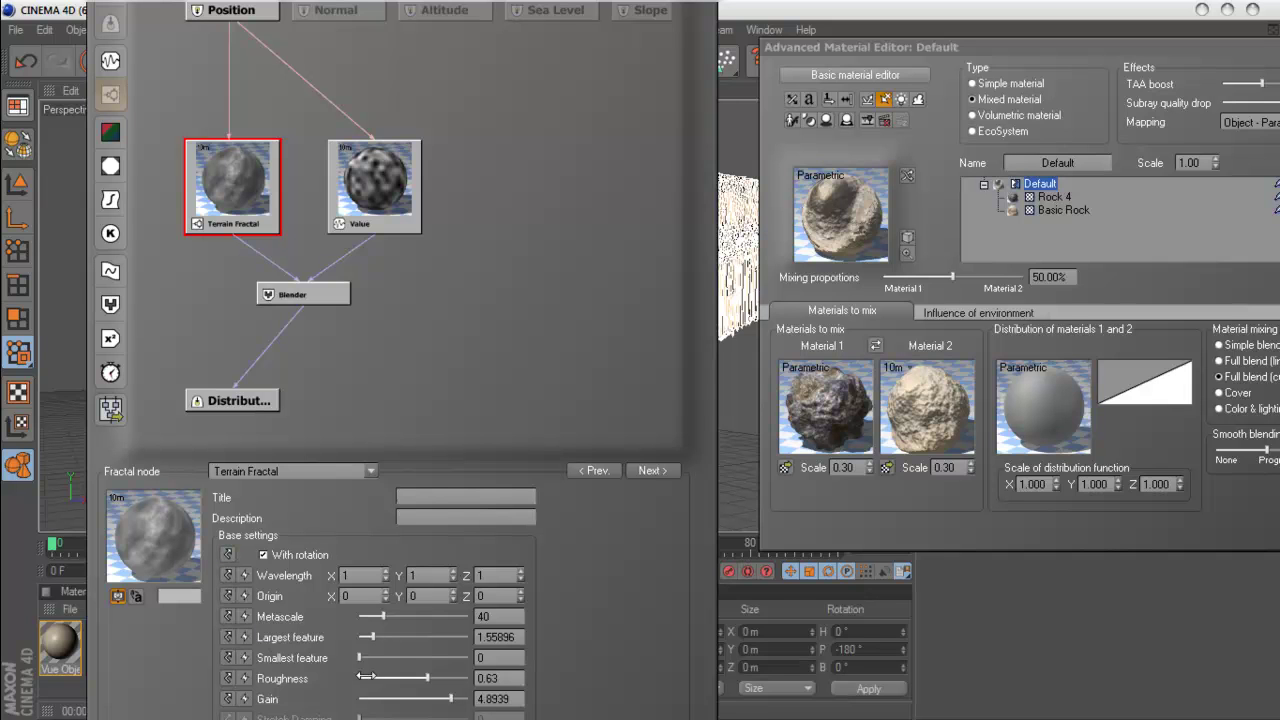
pyautogui.moveTo(427, 679); pyautogui.dragTo(455, 685)
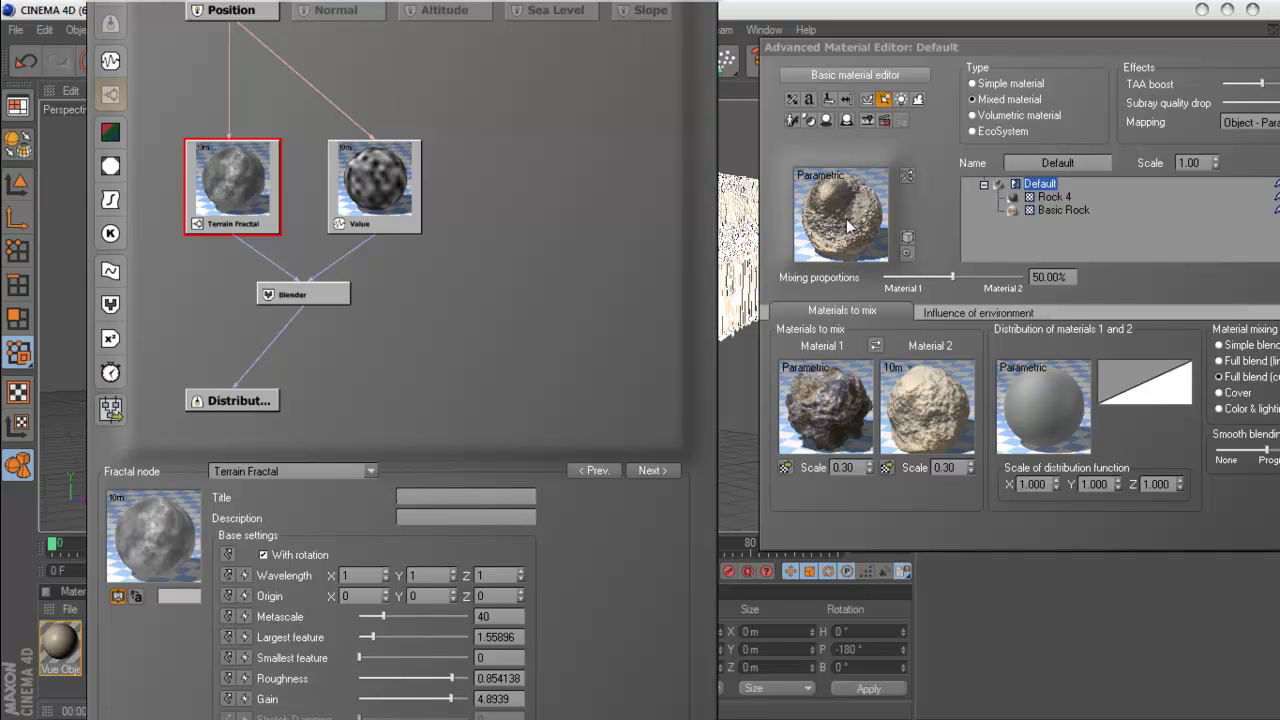
pyautogui.moveTo(459, 684); pyautogui.dragTo(435, 680)
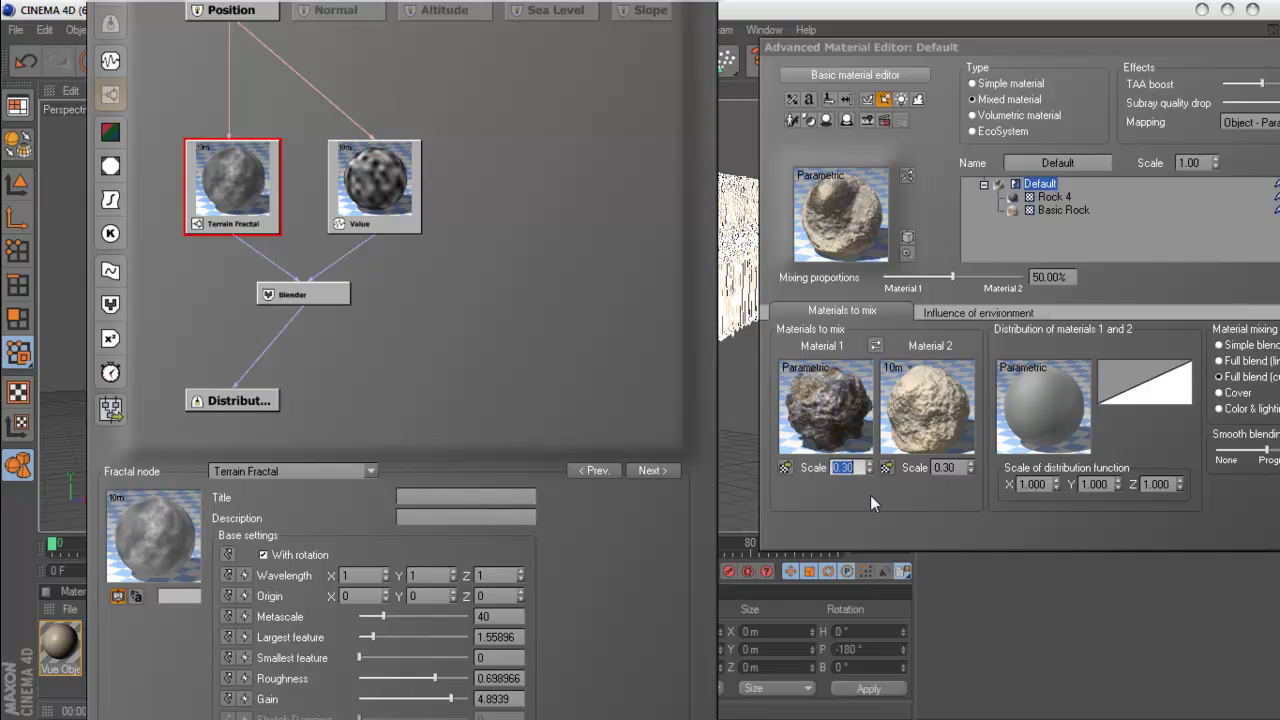
# - Set the scale of Material 1 in the mix to 0.5
pyautogui.write('5')
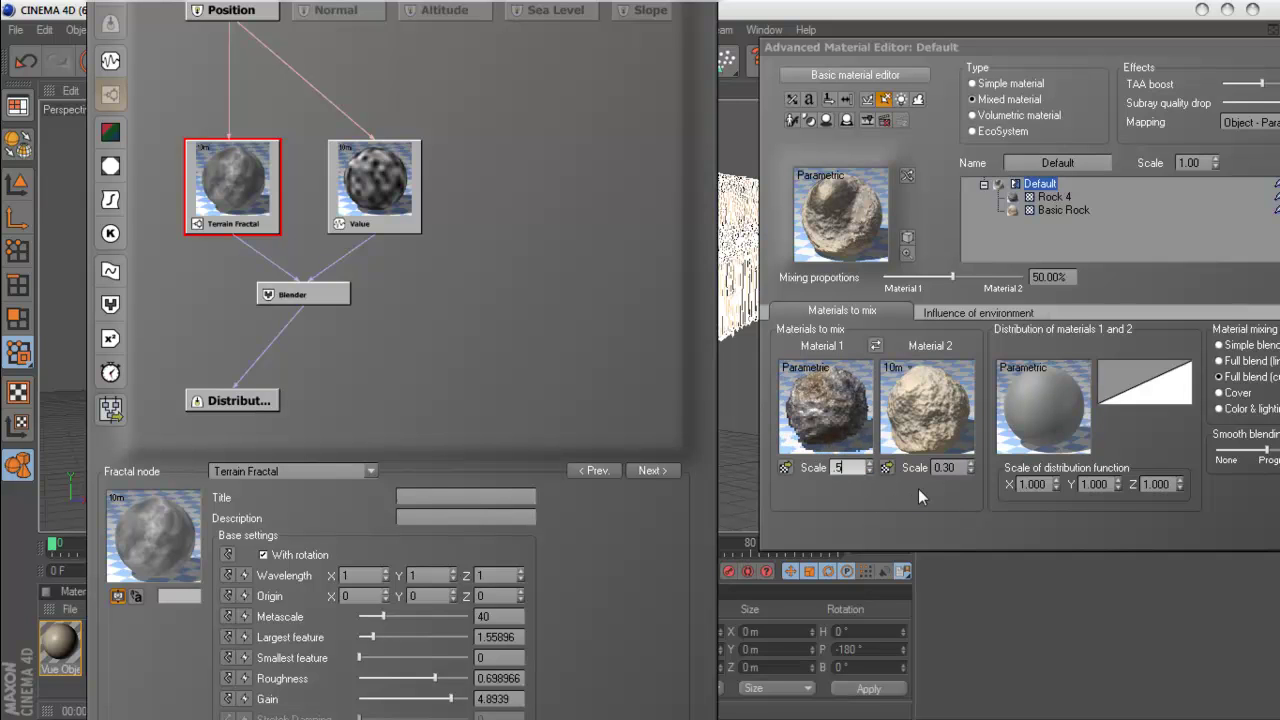
pyautogui.press('Tab')
pyautogui.click(650, 534)
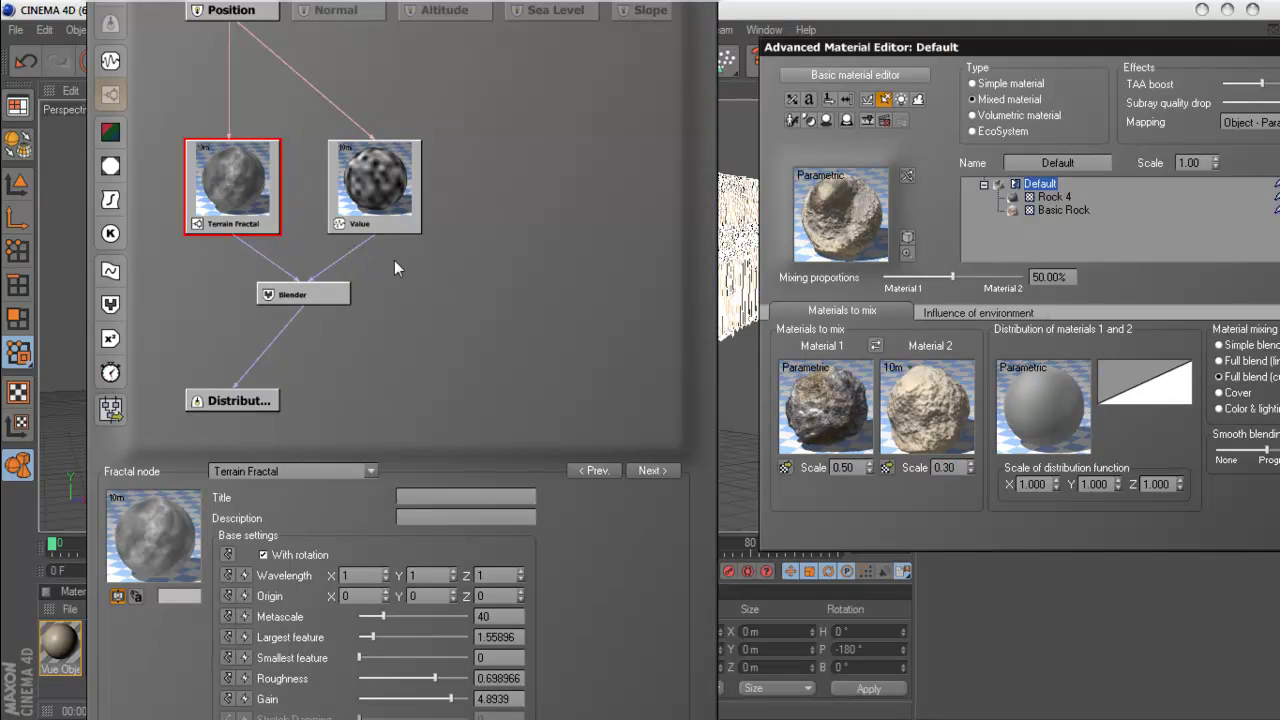
# - Reduce the scale of the Perlin Value noise node to about 0.51
pyautogui.click(381, 192)
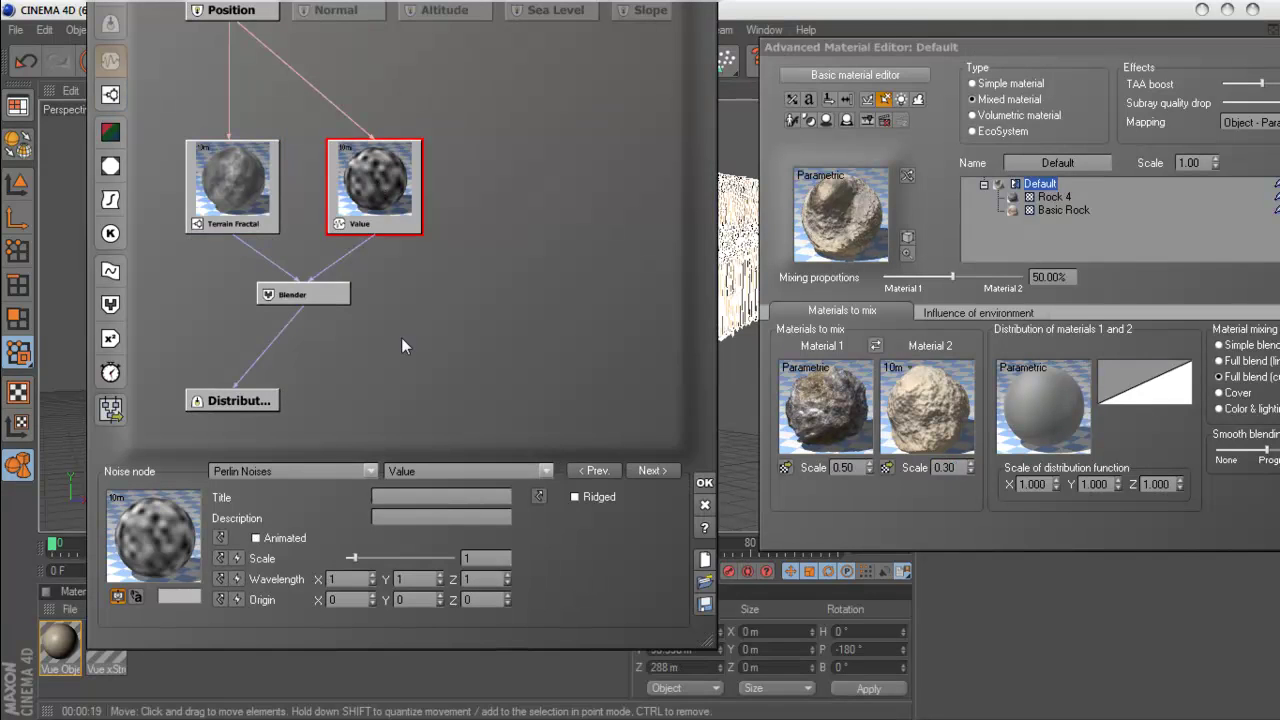
pyautogui.moveTo(356, 556); pyautogui.dragTo(355, 559)
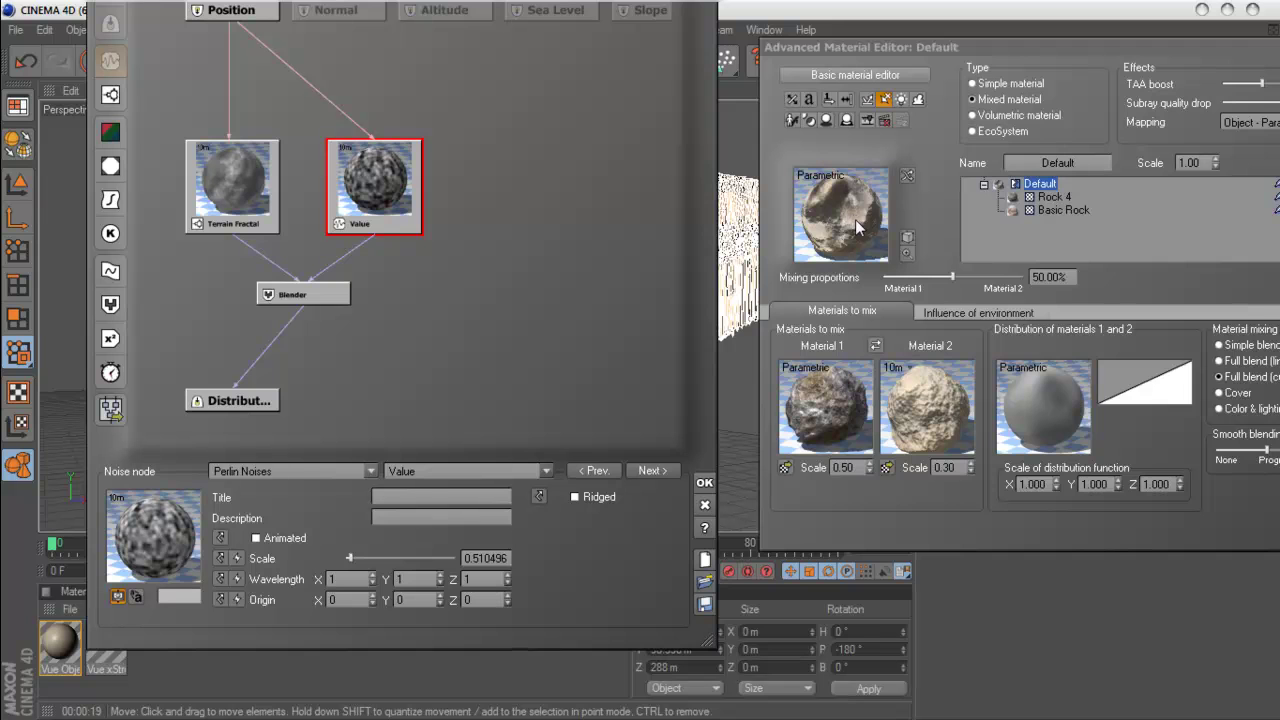
# - Switch the material mixing method to full blend with linear bumps and set the smooth blending strip to 73%
pyautogui.click(1008, 337)
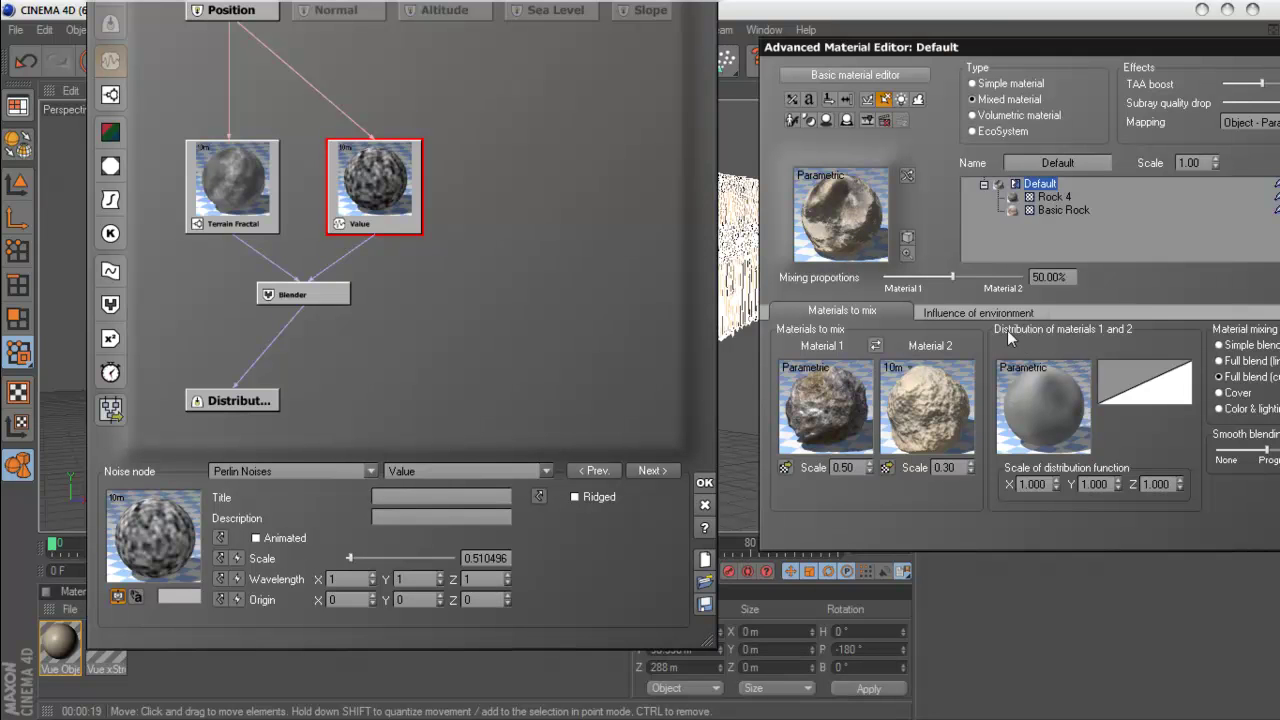
pyautogui.moveTo(1084, 45); pyautogui.dragTo(998, 38)
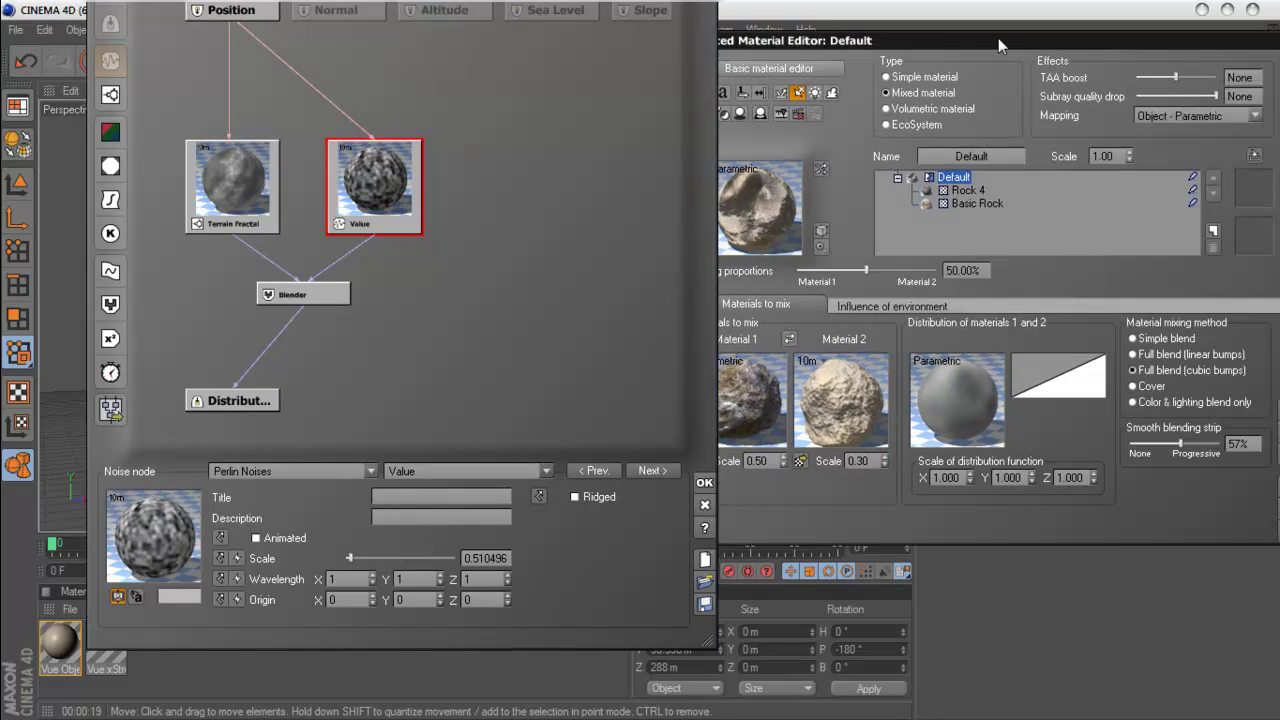
pyautogui.click(1151, 356)
pyautogui.moveTo(1181, 444)
pyautogui.mouseDown()
pyautogui.moveTo(1165, 449)
pyautogui.moveTo(1195, 449)
pyautogui.mouseUp()
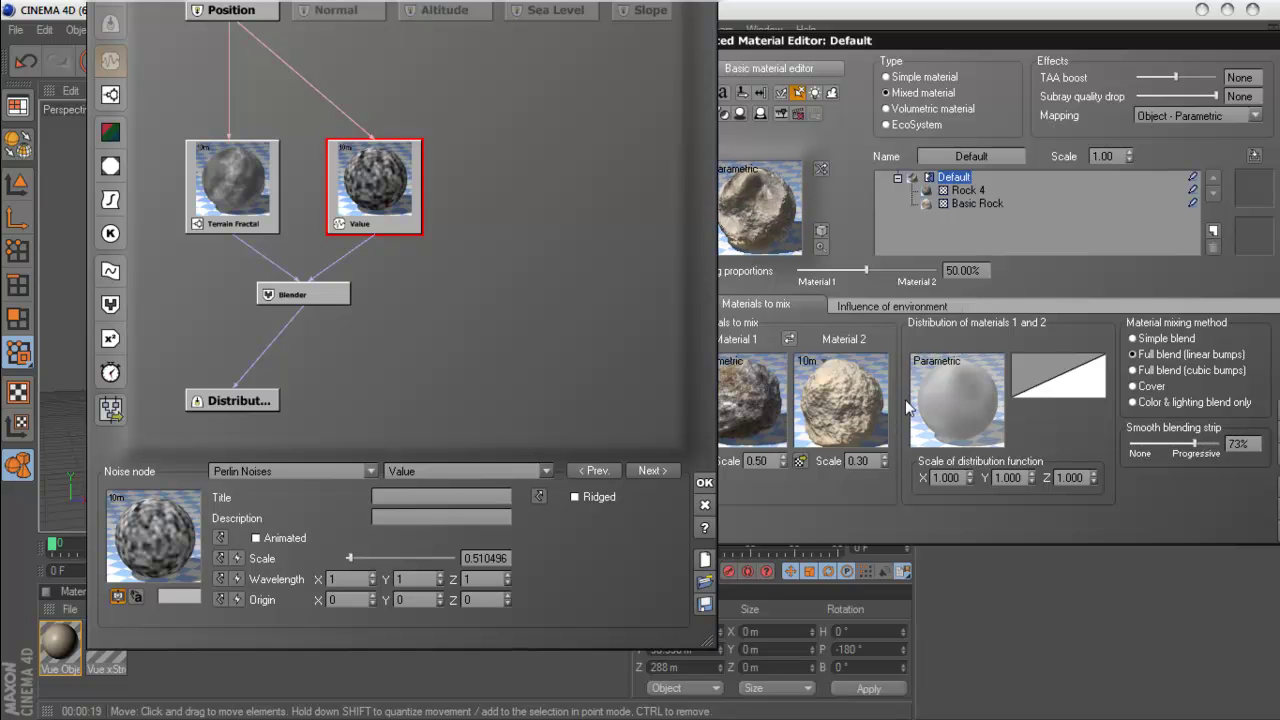
# - Shift the mixing proportions toward Material 1, to about 42.6%
pyautogui.moveTo(866, 271); pyautogui.dragTo(859, 273)
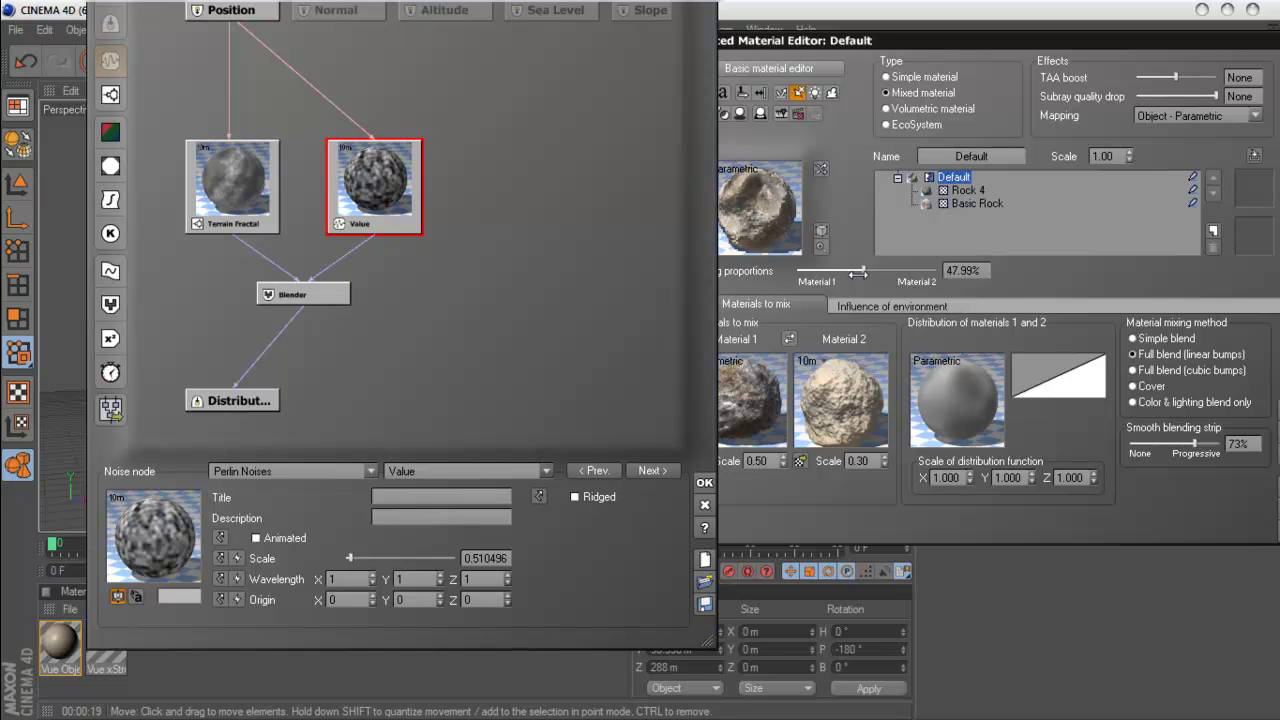
pyautogui.moveTo(858, 272); pyautogui.dragTo(847, 273)
pyautogui.moveTo(847, 273); pyautogui.dragTo(852, 273)
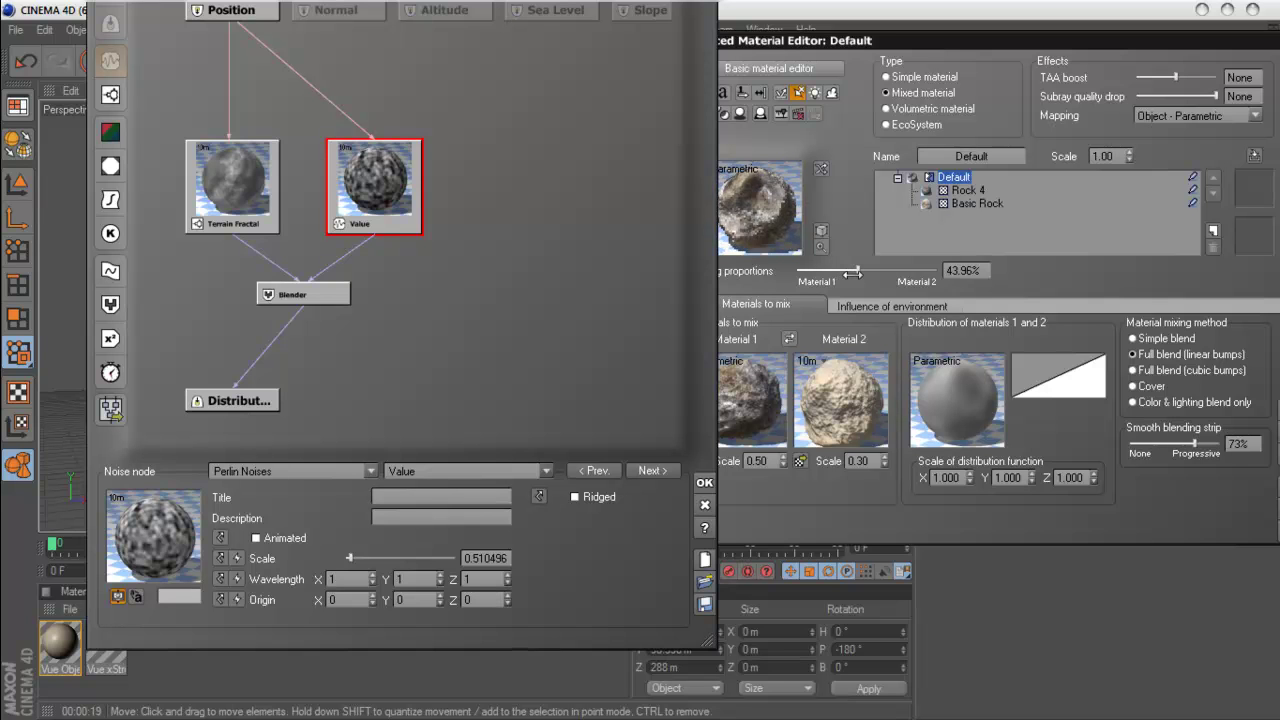
pyautogui.moveTo(852, 273); pyautogui.dragTo(856, 279)
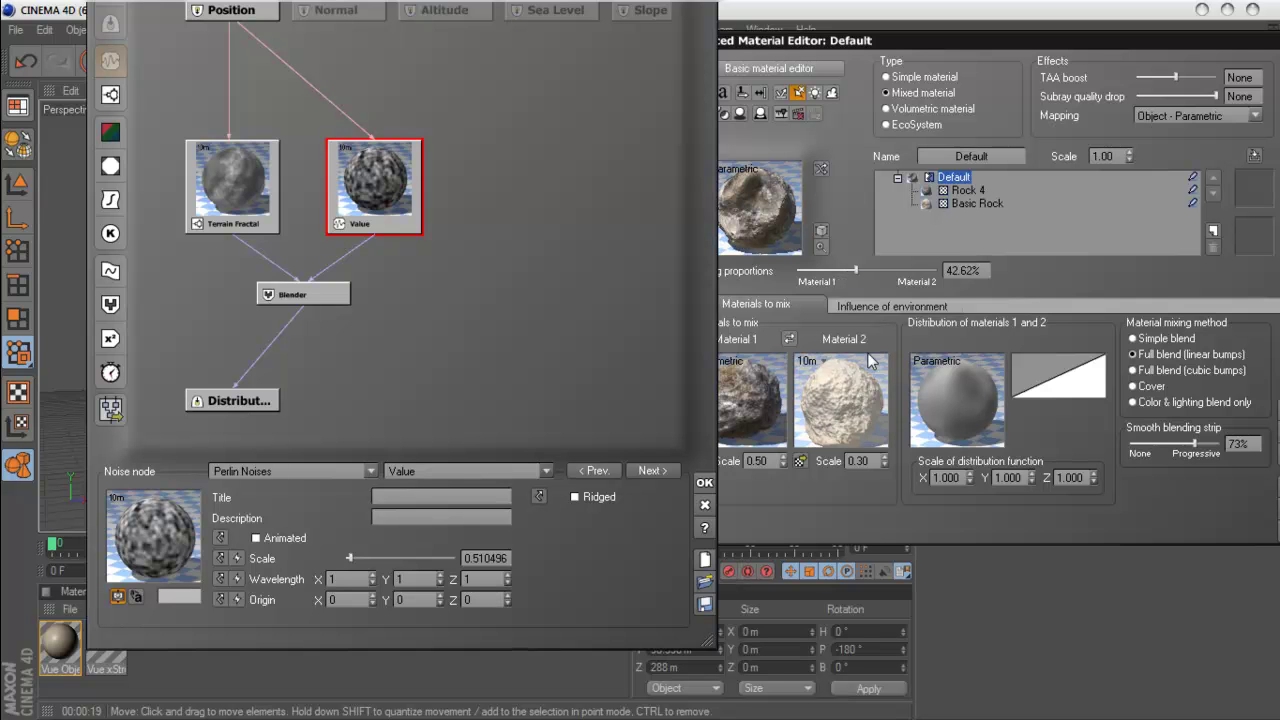
pyautogui.moveTo(820, 50); pyautogui.dragTo(904, 53)
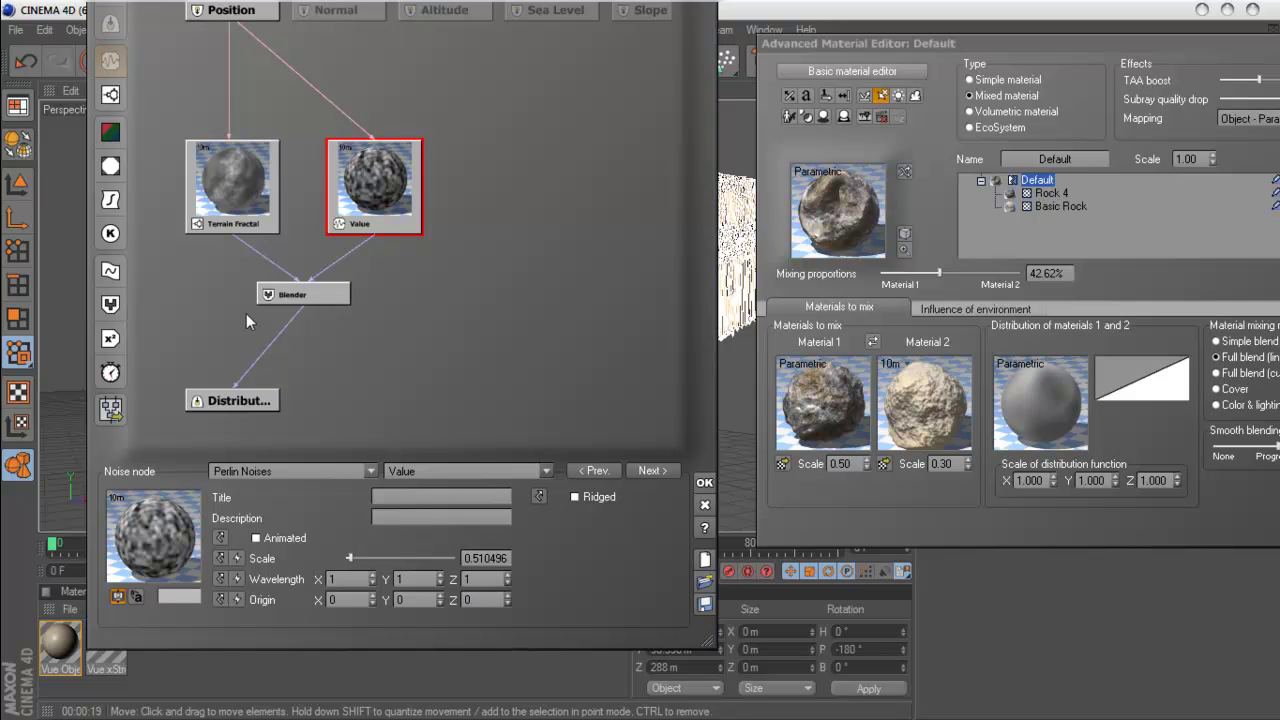
# - Set the Terrain Fractal's largest feature to about 0.63, smallest feature to about 0.009 and gain to about 6.46
pyautogui.click(240, 215)
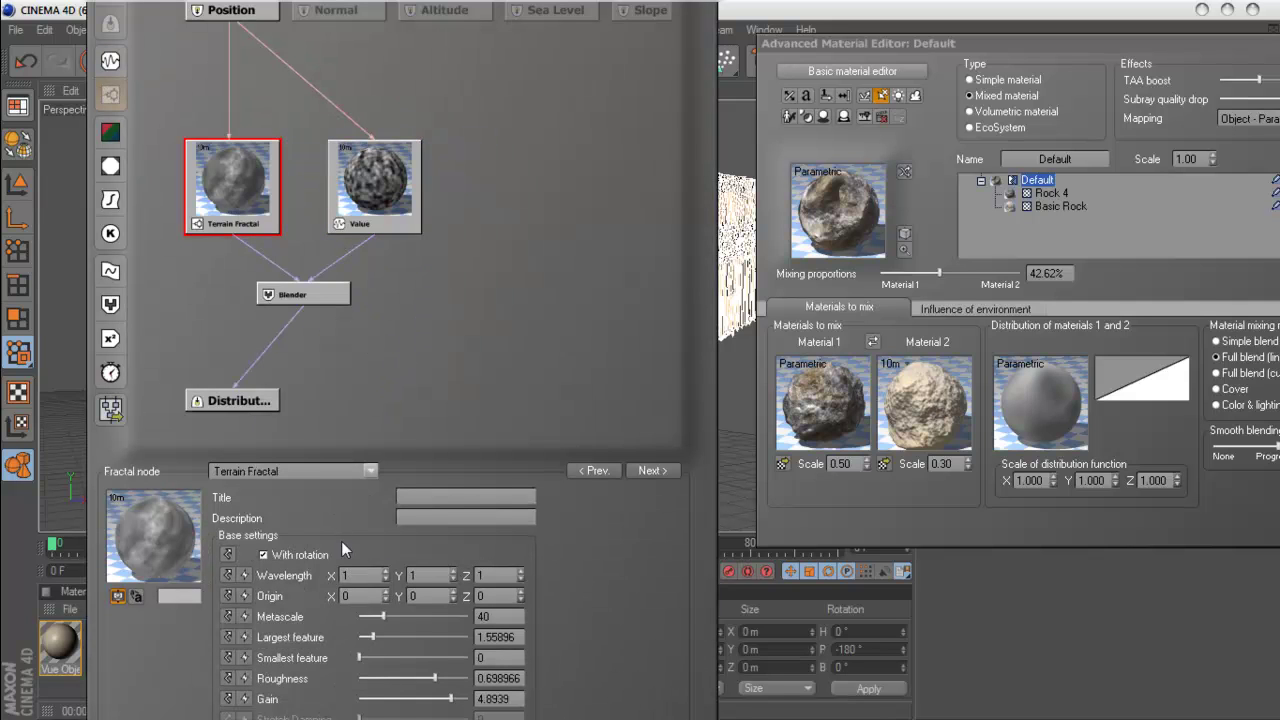
pyautogui.moveTo(373, 637); pyautogui.dragTo(367, 639)
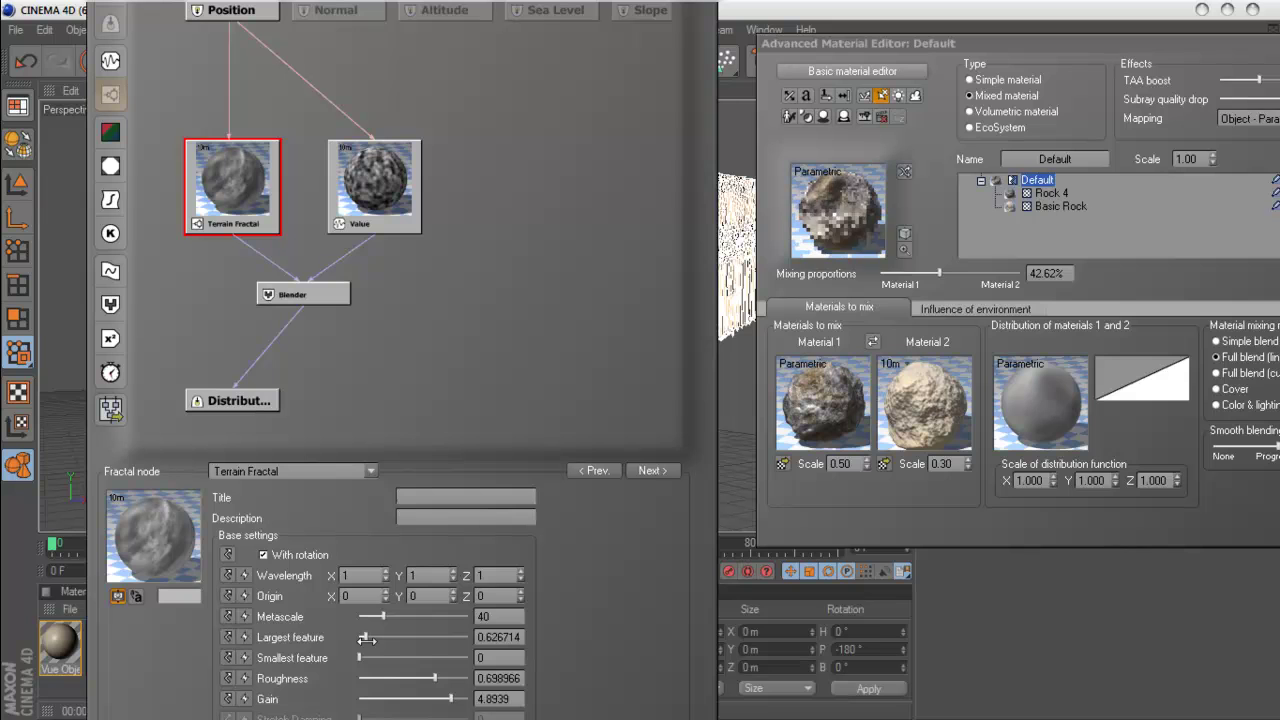
pyautogui.moveTo(368, 663); pyautogui.dragTo(369, 659)
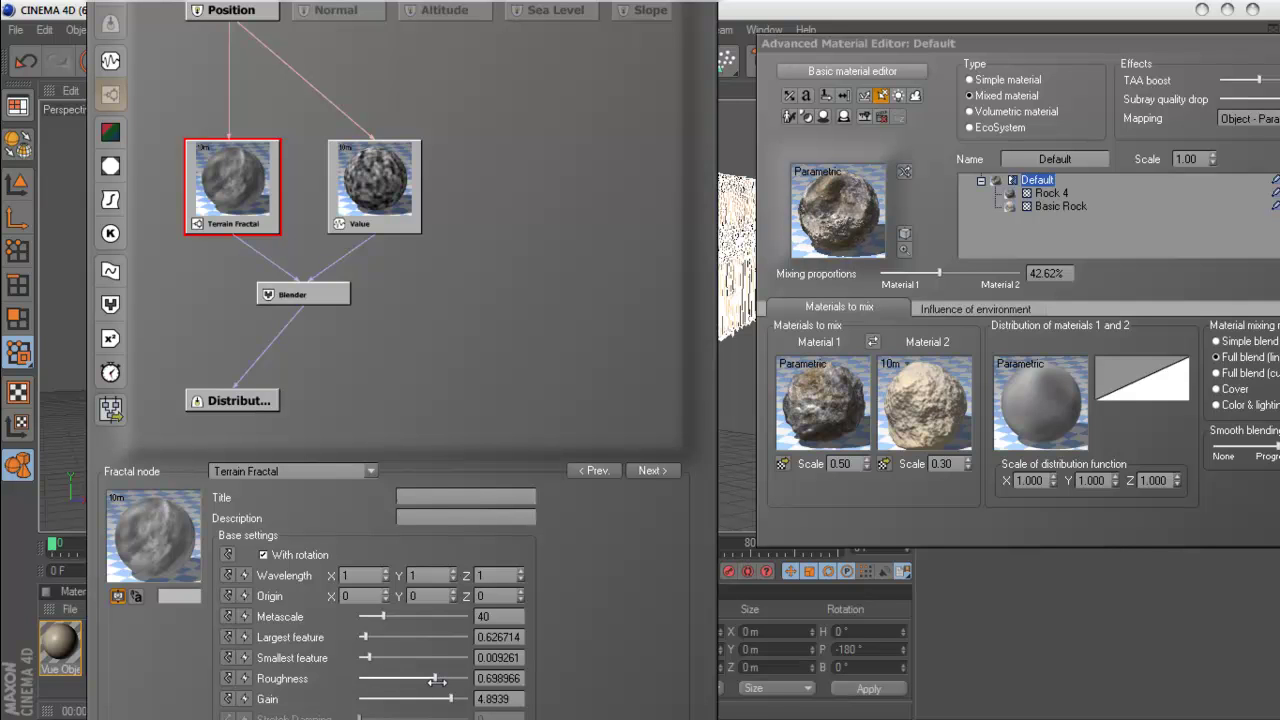
pyautogui.moveTo(451, 698); pyautogui.dragTo(459, 698)
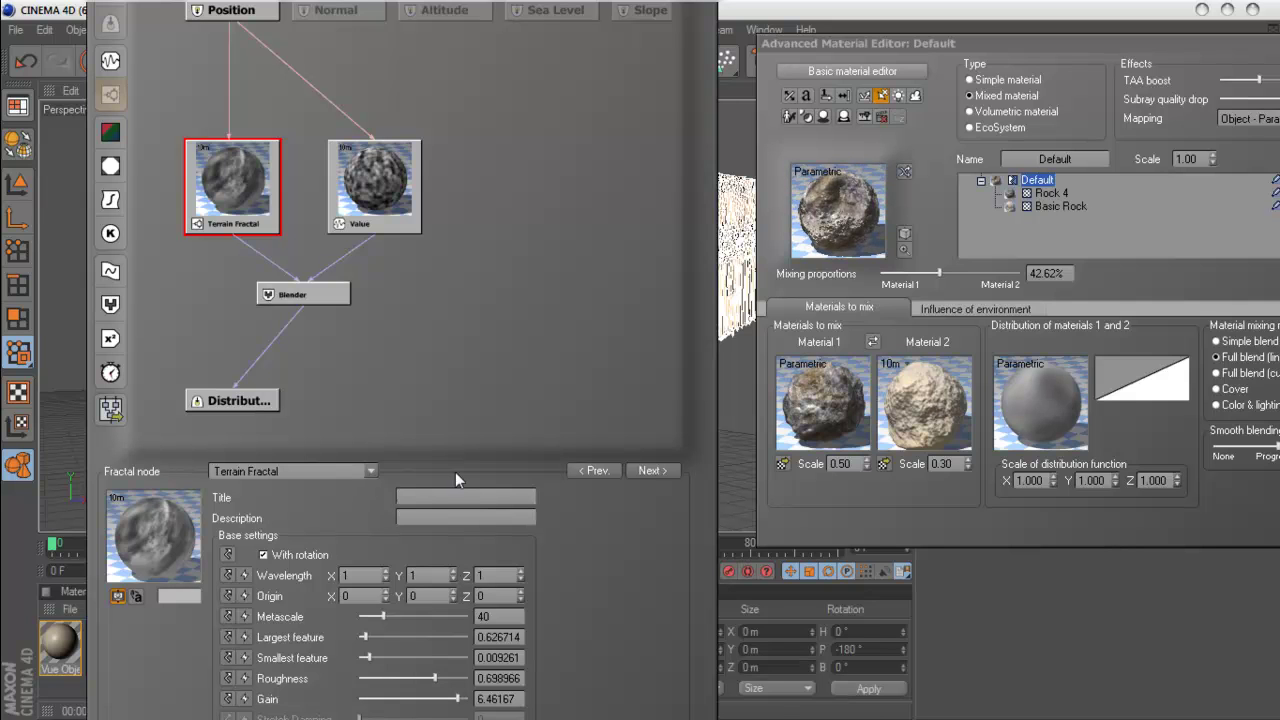
# - Try Grainy Fractal as the fractal node's type, and change it to Rocky Mountains
pyautogui.click(350, 471)
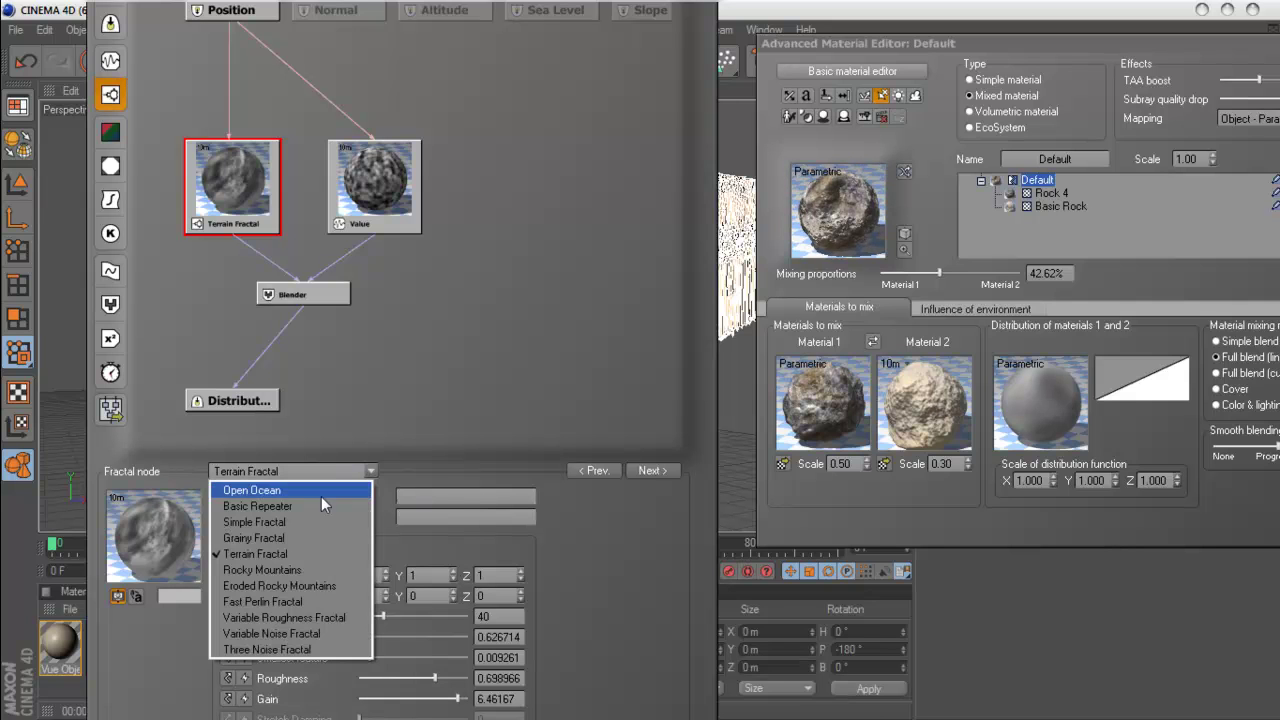
pyautogui.click(290, 538)
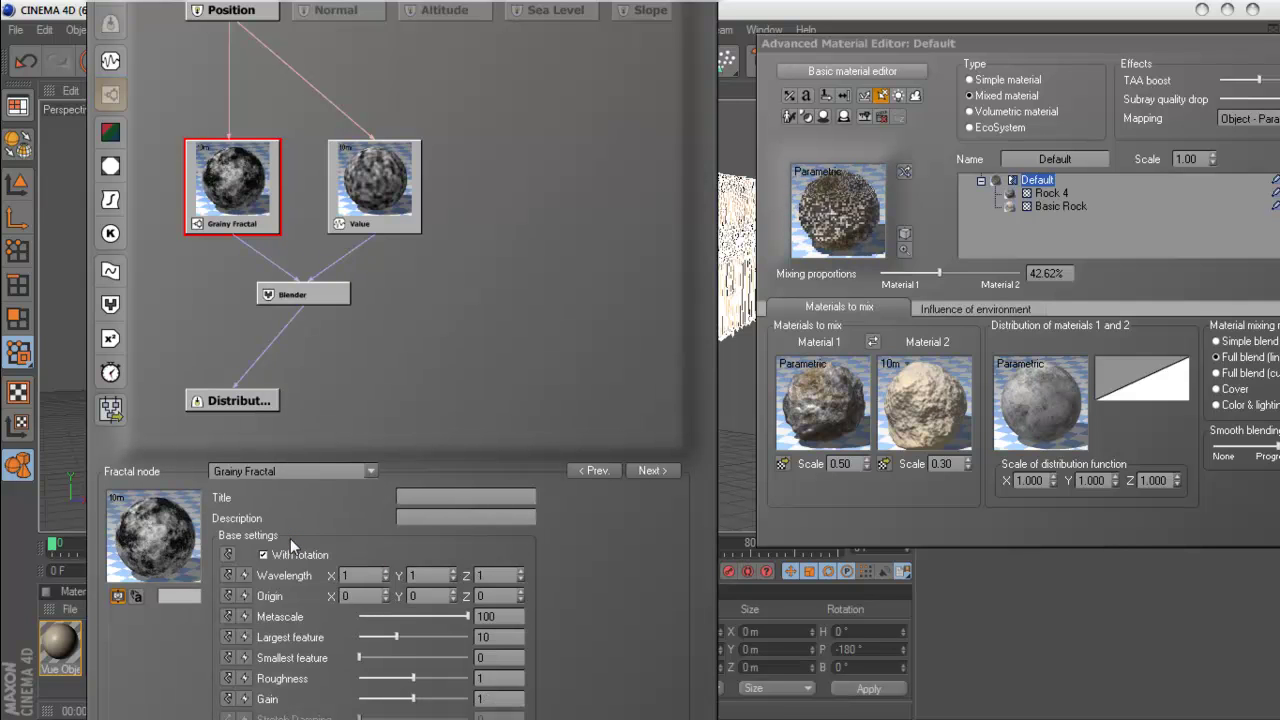
pyautogui.click(311, 472)
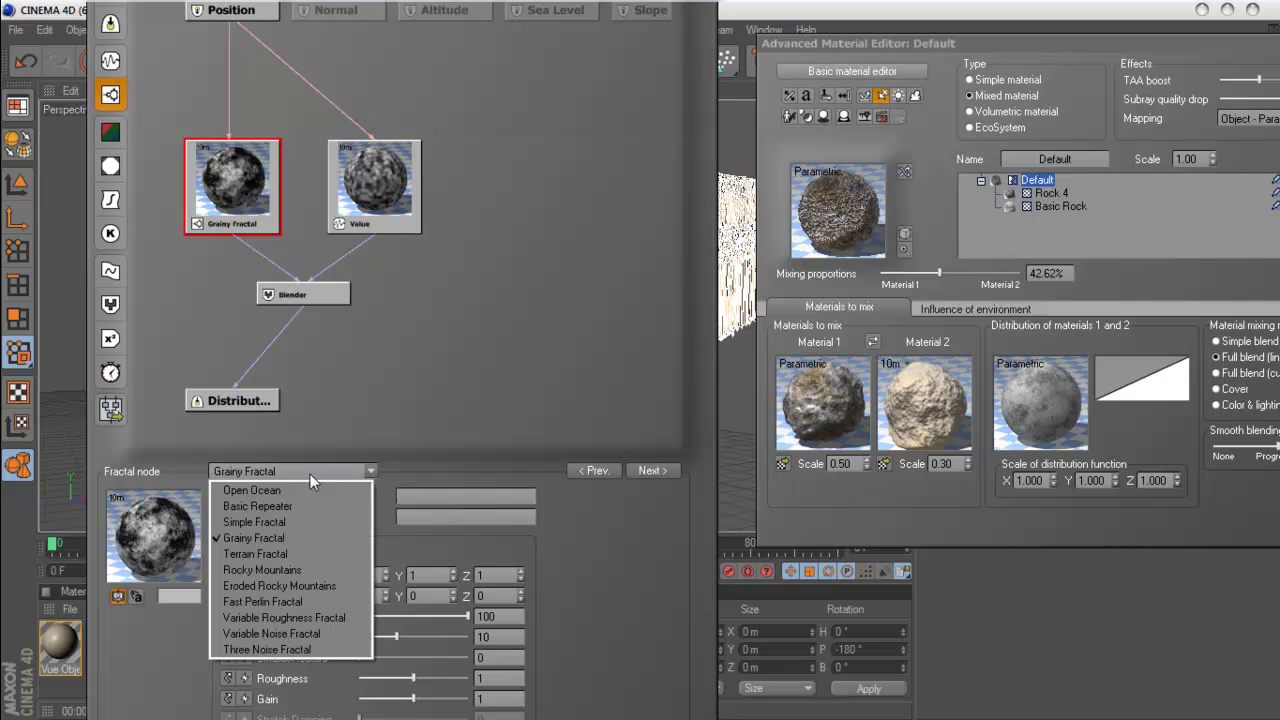
pyautogui.click(285, 567)
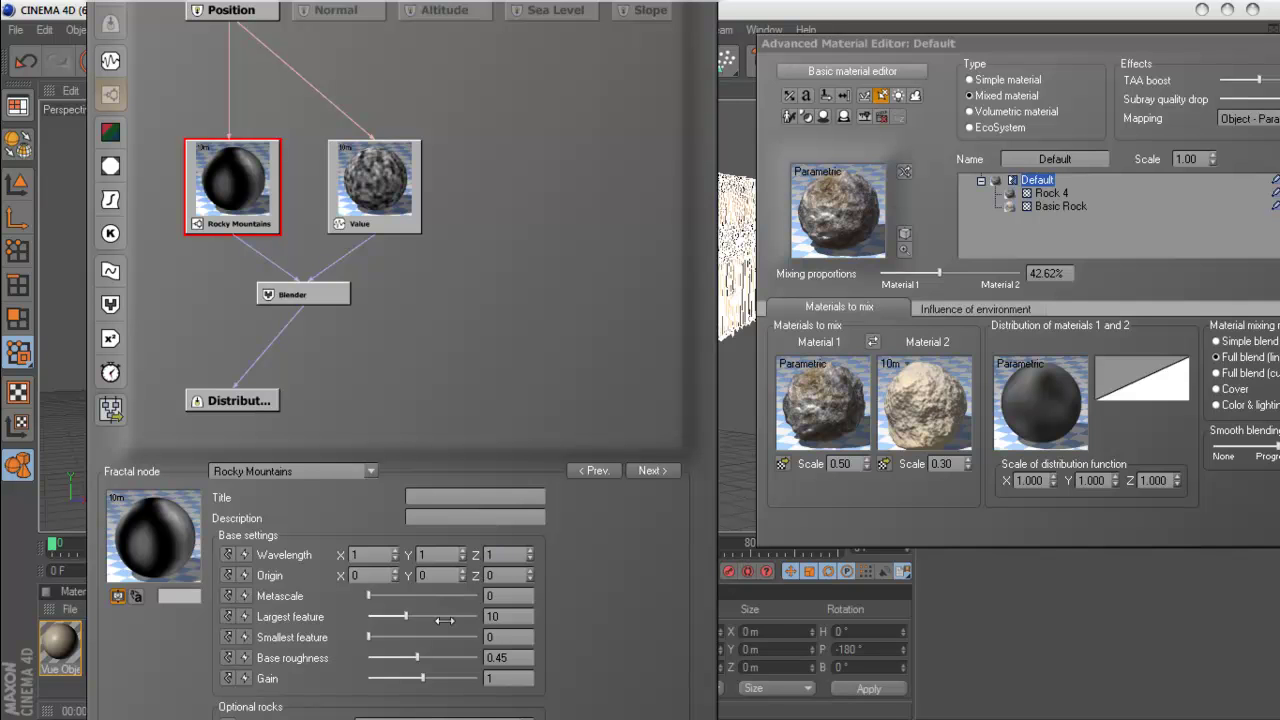
# - Set the Rocky Mountains node's largest feature to about 5.11, base roughness to 0.7 and gain to about 2.21
pyautogui.moveTo(408, 621); pyautogui.dragTo(397, 623)
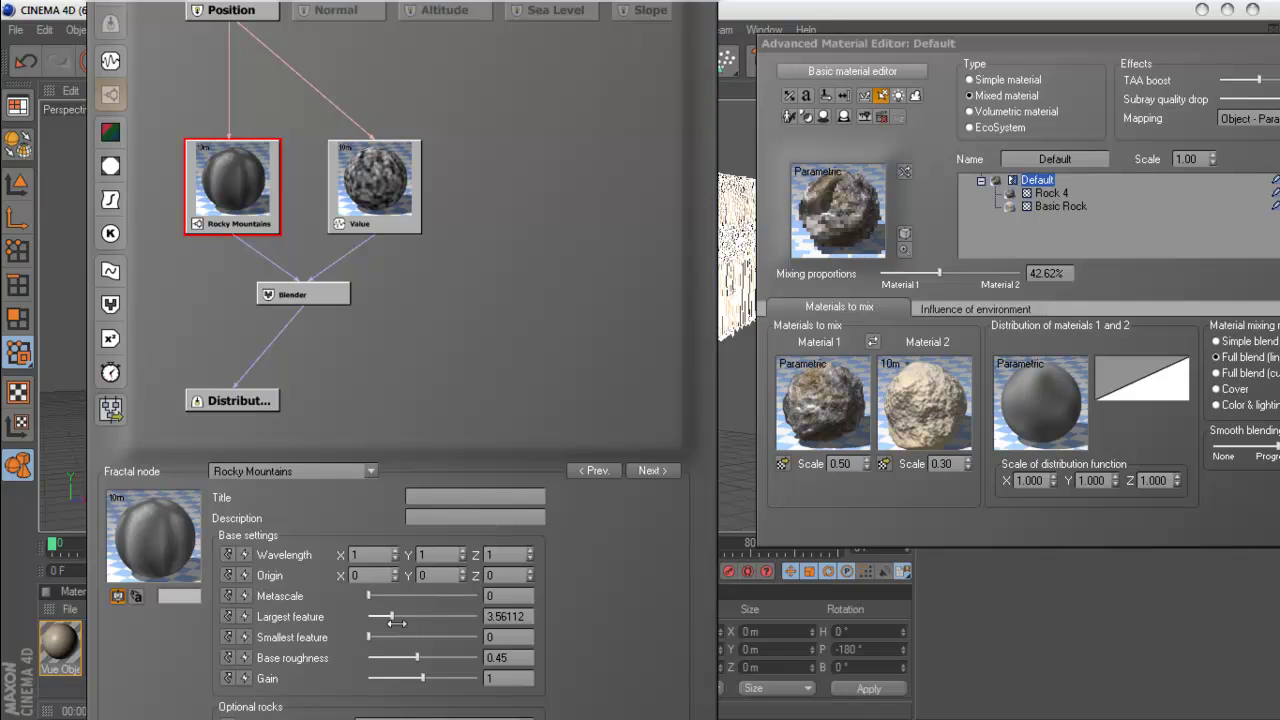
pyautogui.moveTo(397, 623); pyautogui.dragTo(401, 623)
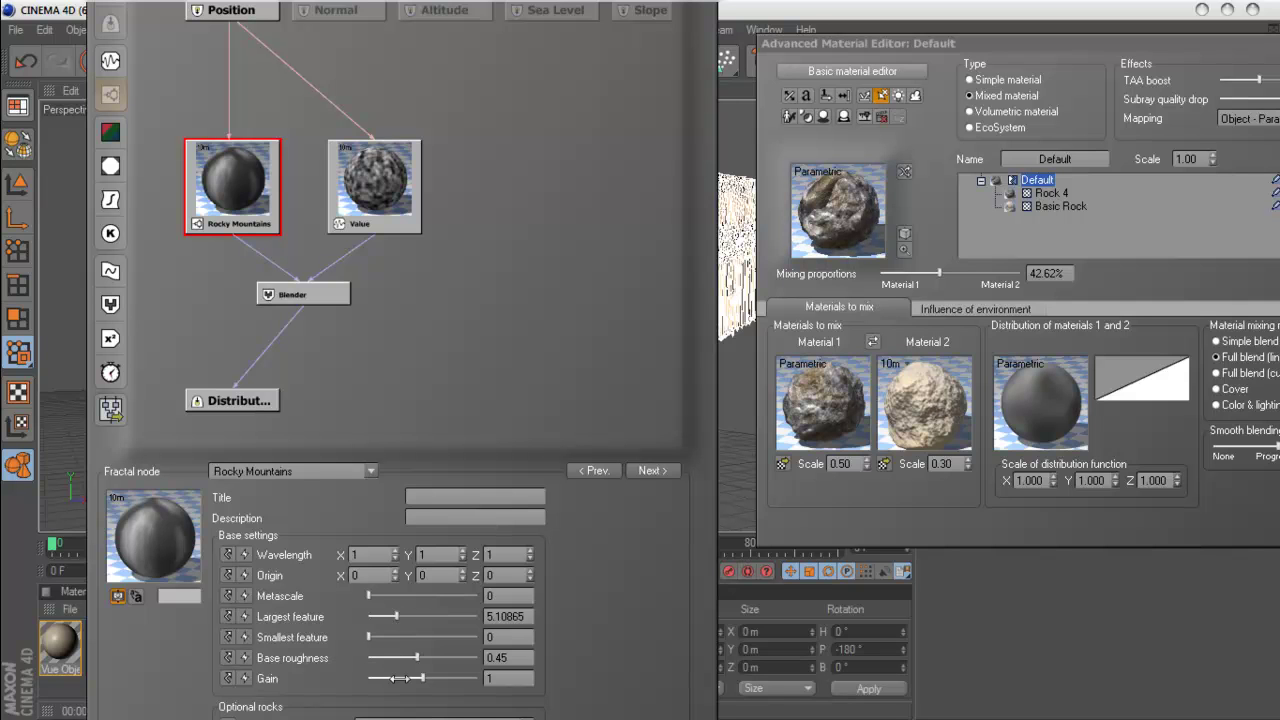
pyautogui.moveTo(417, 659); pyautogui.dragTo(433, 660)
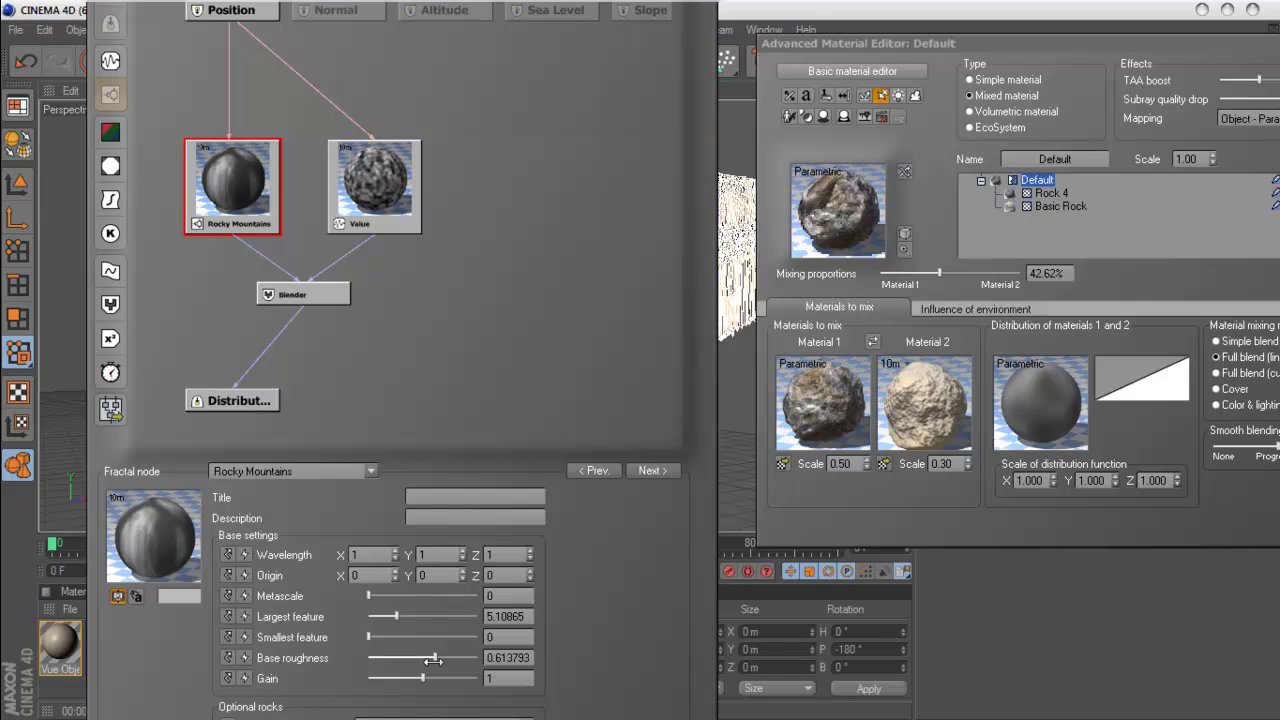
pyautogui.moveTo(433, 660); pyautogui.dragTo(443, 661)
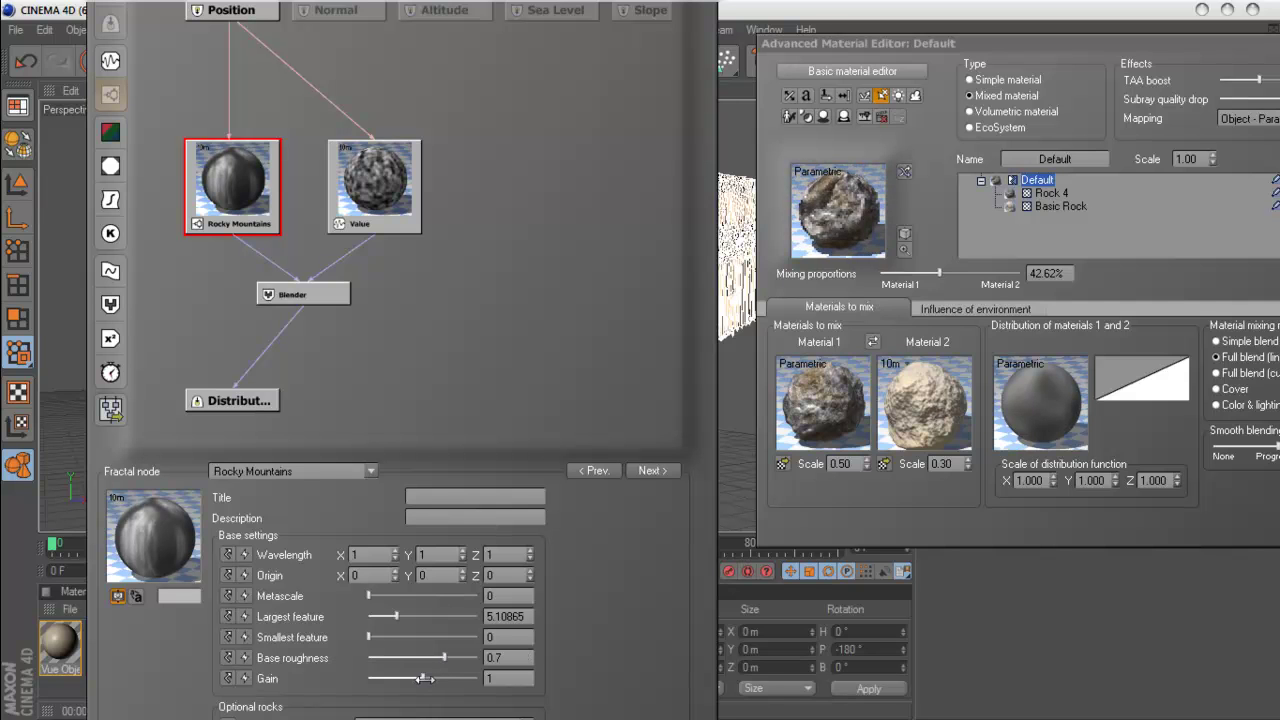
pyautogui.moveTo(424, 678); pyautogui.dragTo(458, 680)
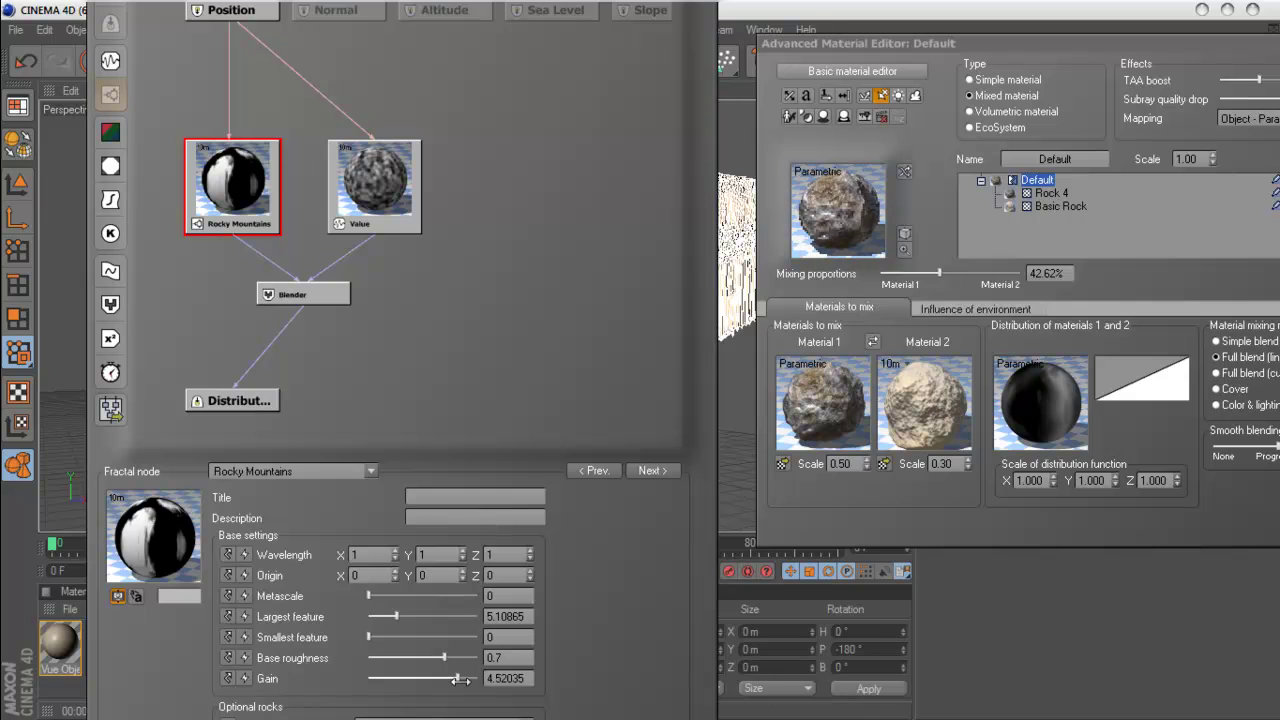
pyautogui.moveTo(460, 680); pyautogui.dragTo(443, 681)
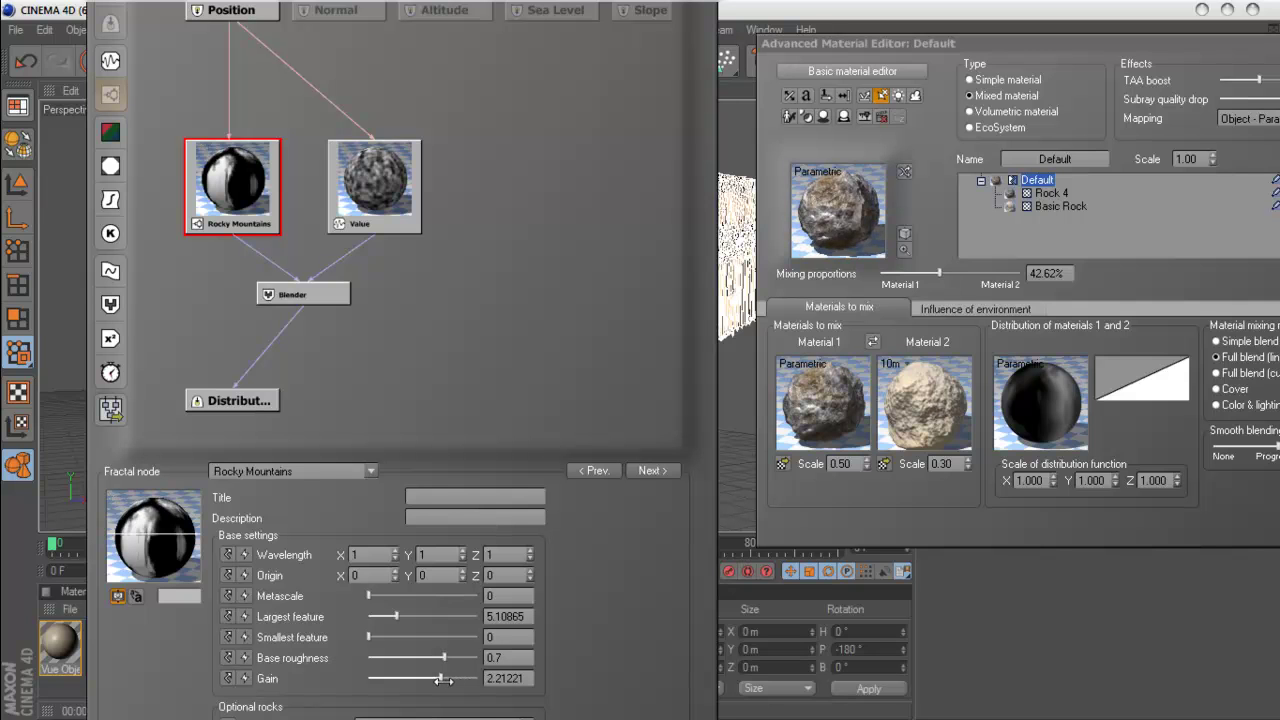
# - Set the Rocky Mountains node's gain to about 1.37 and the Value noise node's scale to about 0.69
pyautogui.moveTo(443, 681); pyautogui.dragTo(431, 679)
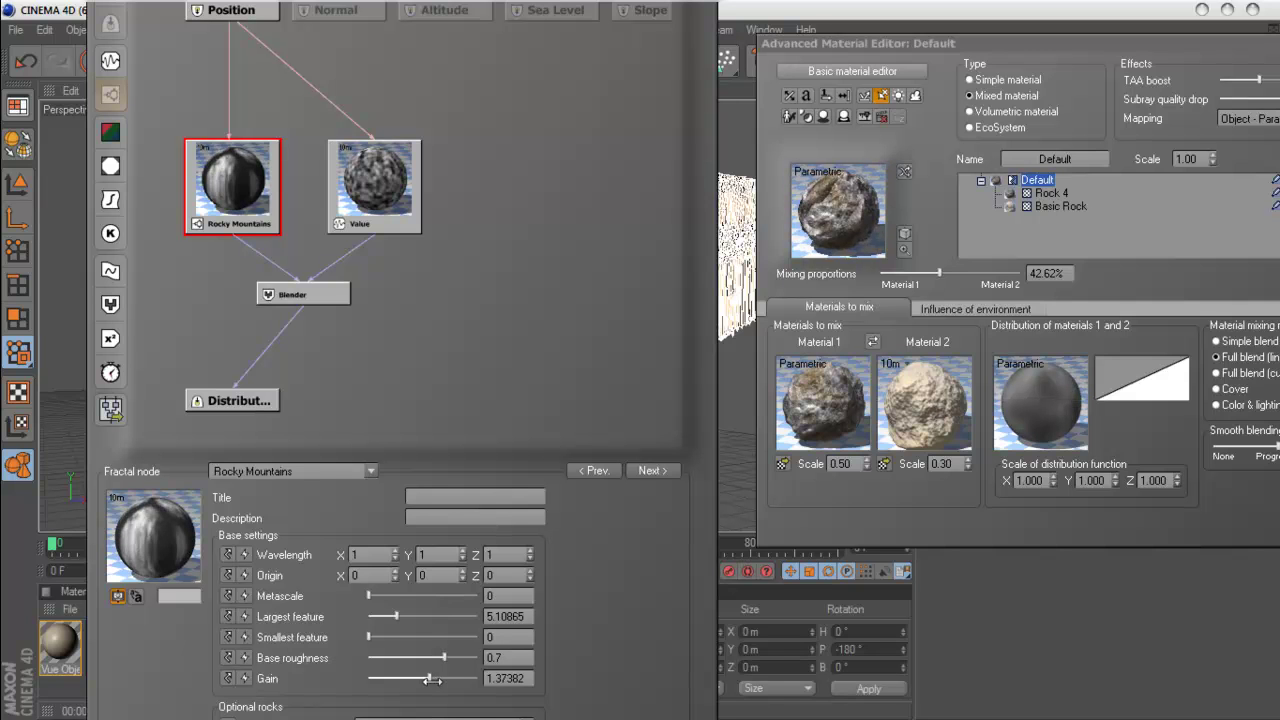
pyautogui.click(372, 182)
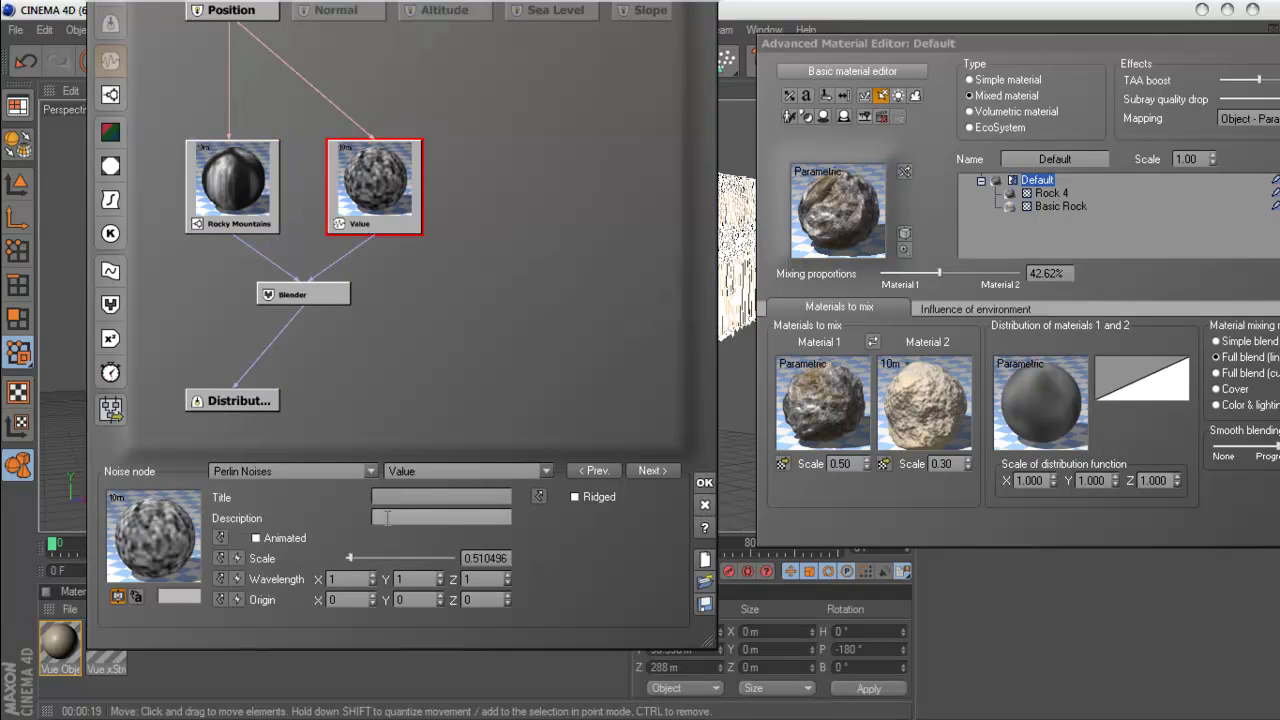
pyautogui.moveTo(349, 558); pyautogui.dragTo(366, 558)
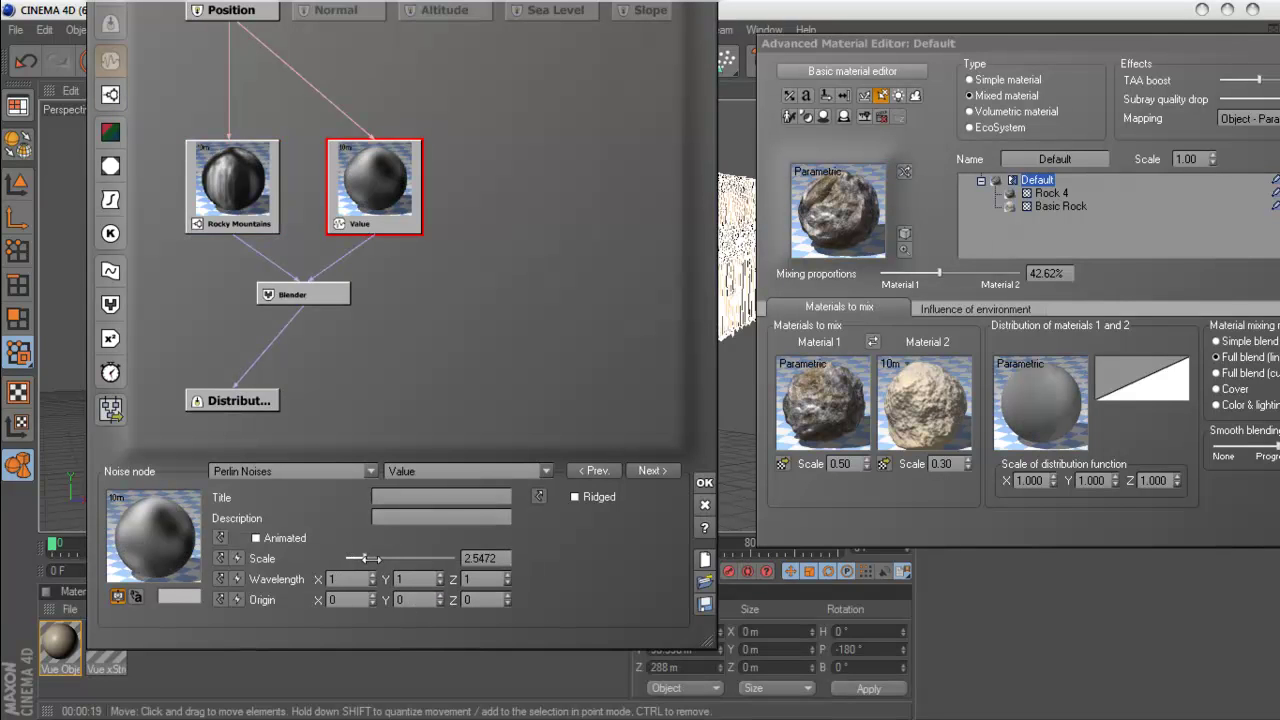
pyautogui.moveTo(366, 558); pyautogui.dragTo(358, 558)
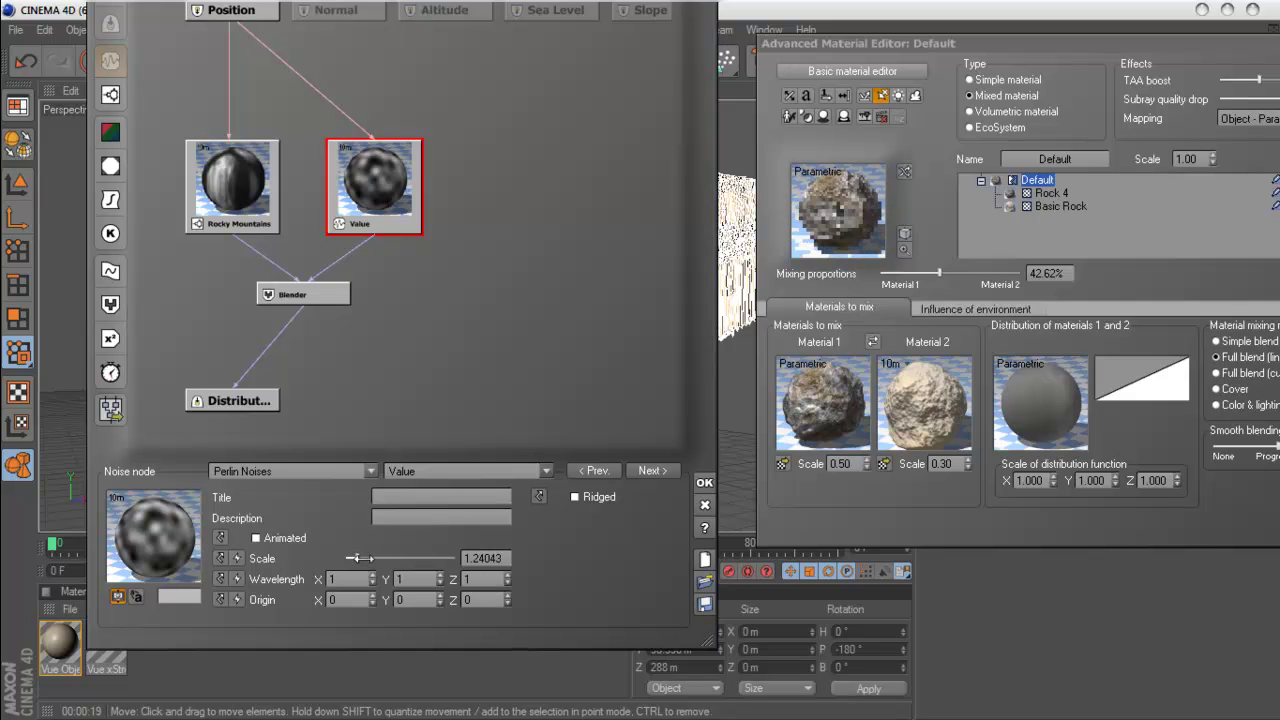
pyautogui.moveTo(358, 558); pyautogui.dragTo(352, 558)
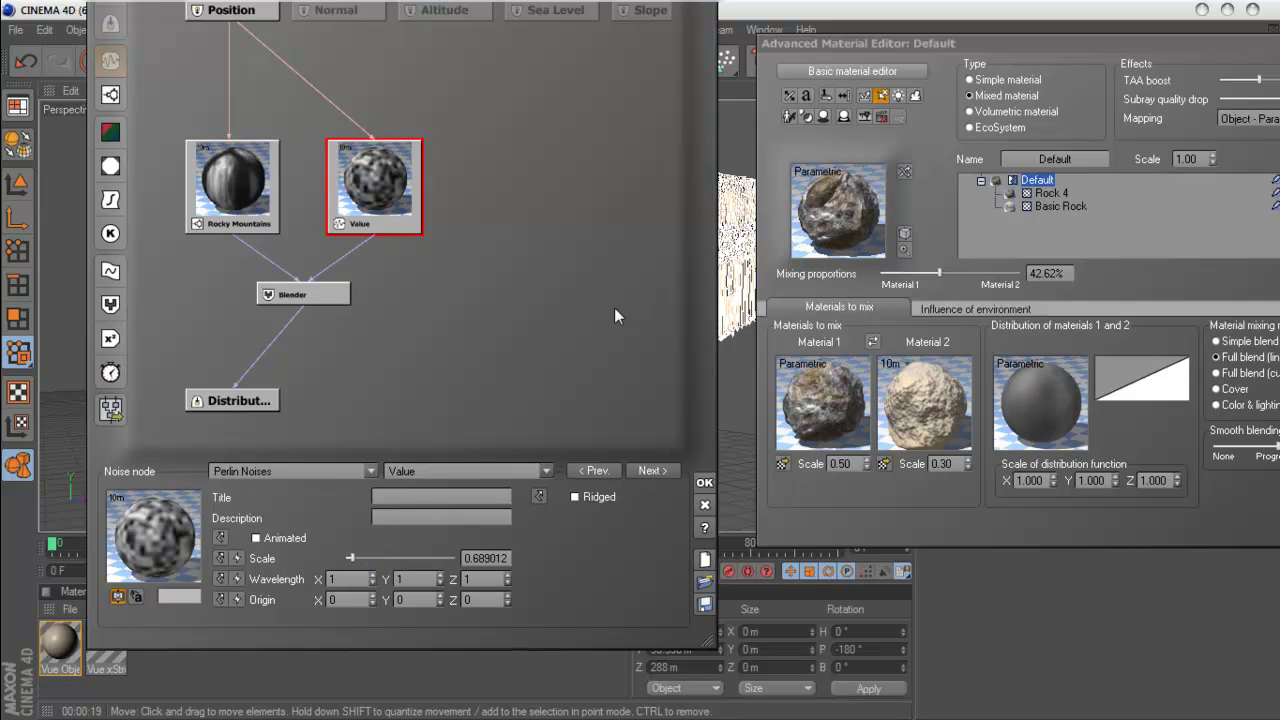
# - Add a Color map node beside the Blender node and link the Blender's output to it
pyautogui.moveTo(496, 456); pyautogui.dragTo(580, 494)
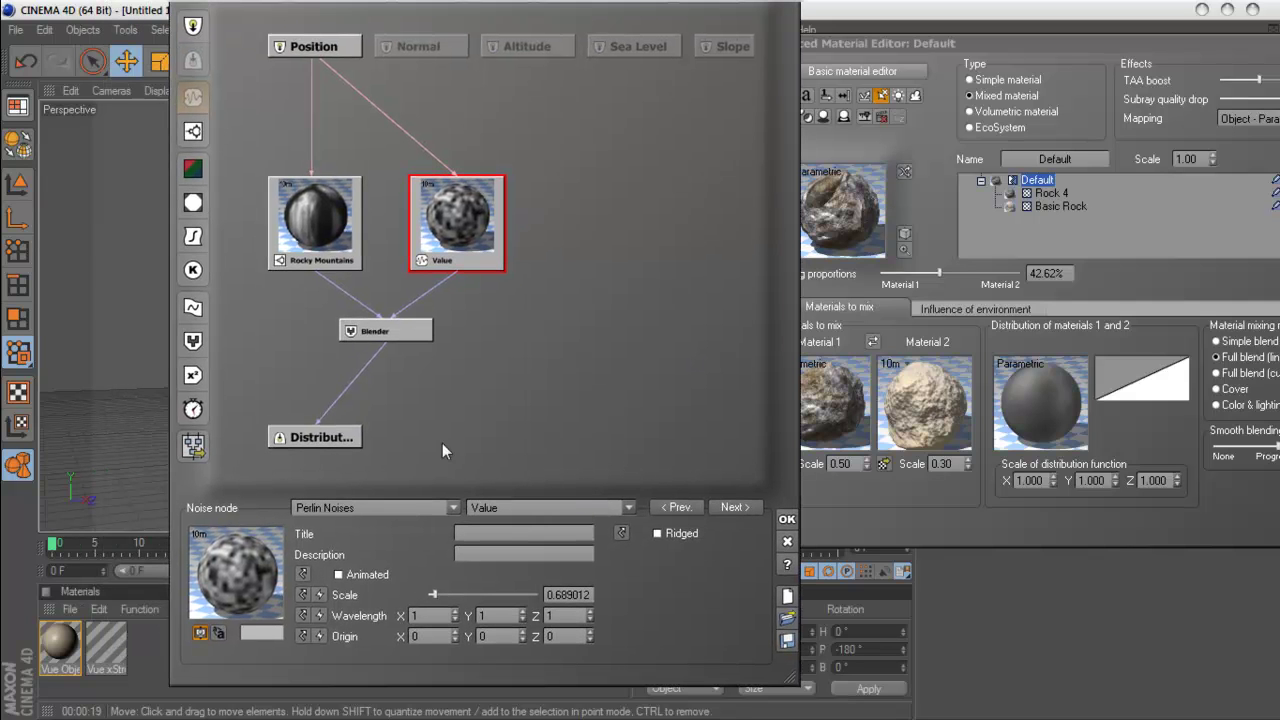
pyautogui.moveTo(397, 439); pyautogui.dragTo(454, 460)
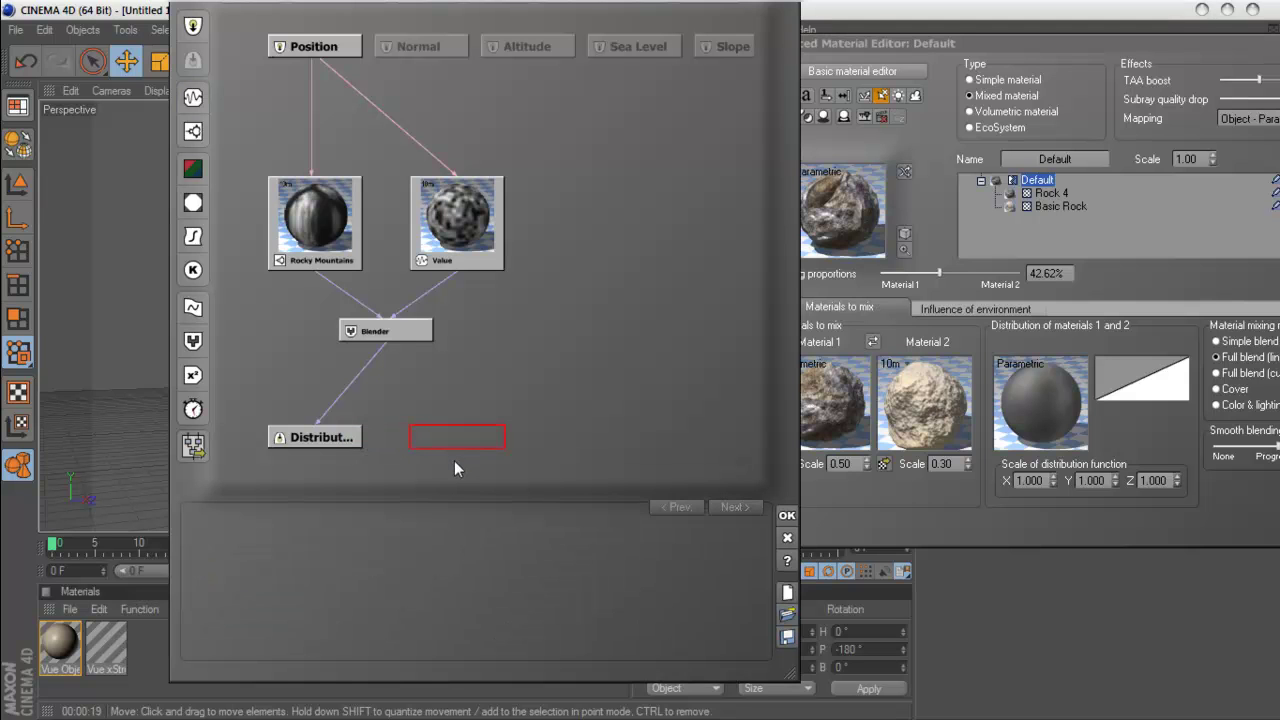
pyautogui.click(198, 171)
pyautogui.moveTo(487, 413); pyautogui.dragTo(523, 378)
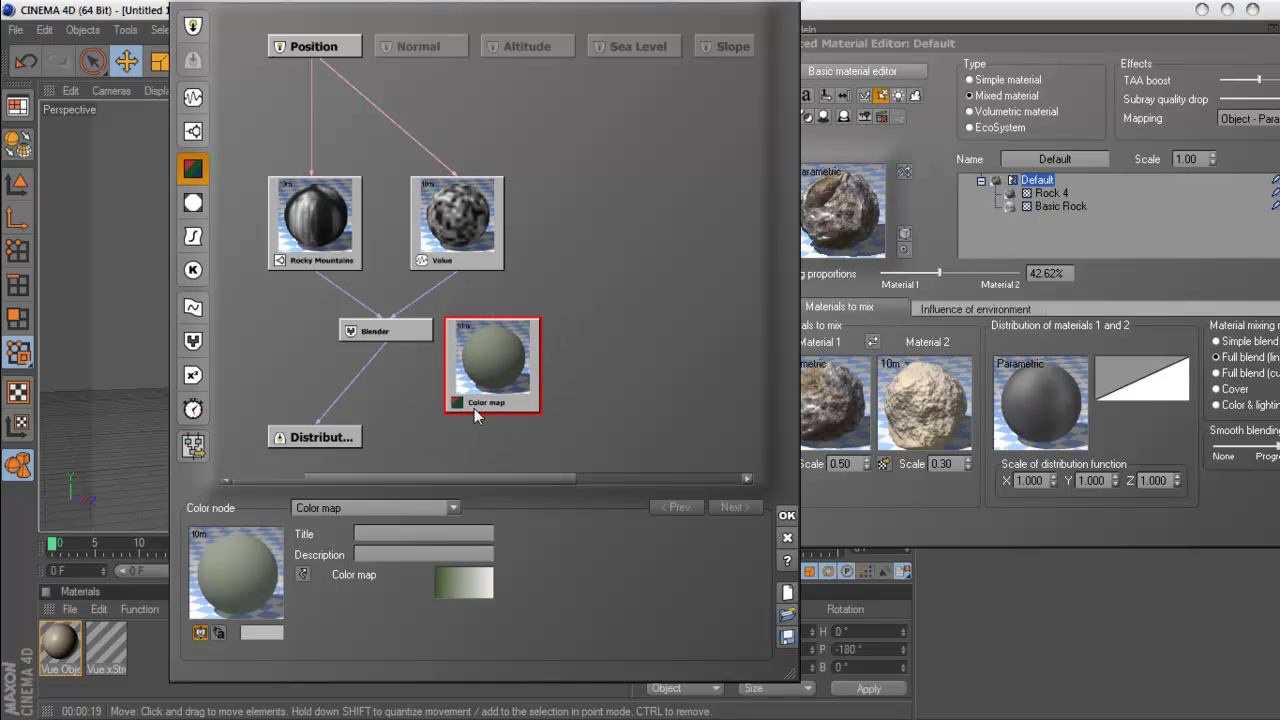
pyautogui.moveTo(390, 343); pyautogui.dragTo(386, 342)
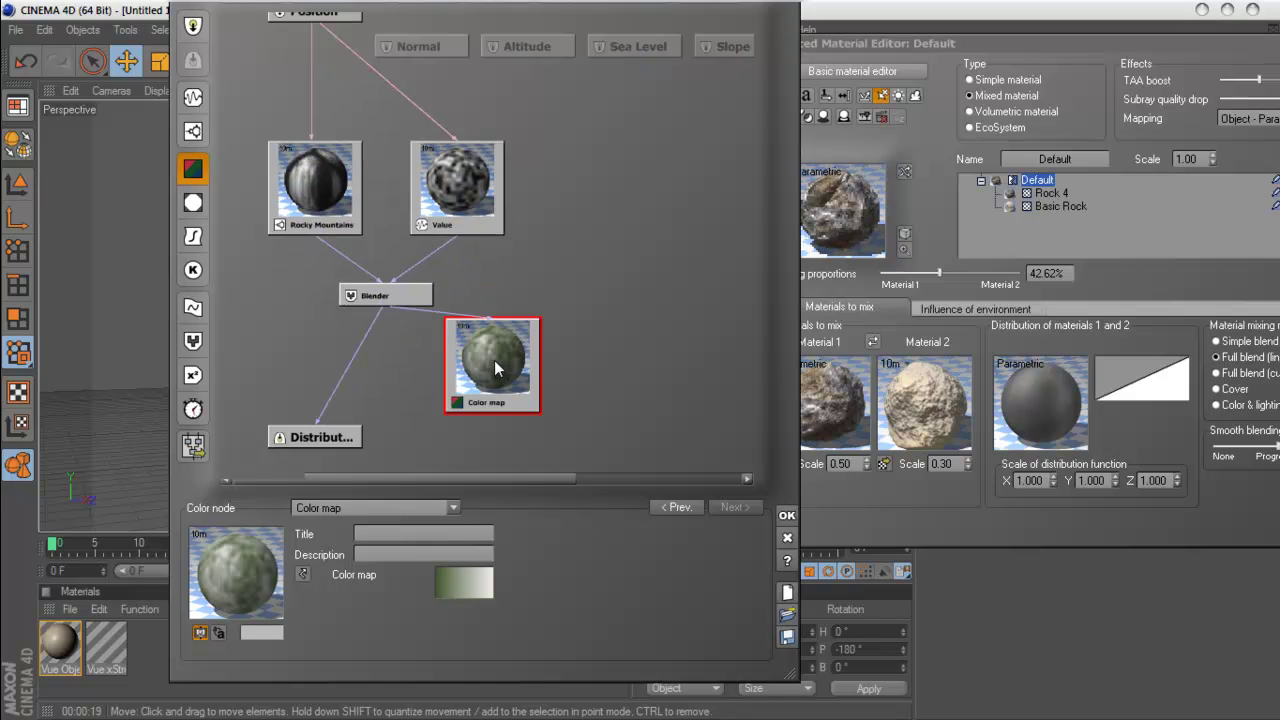
# - Assign the Dunes color map from the Terrain Editor Maps collection to the Color map node
pyautogui.click(453, 583)
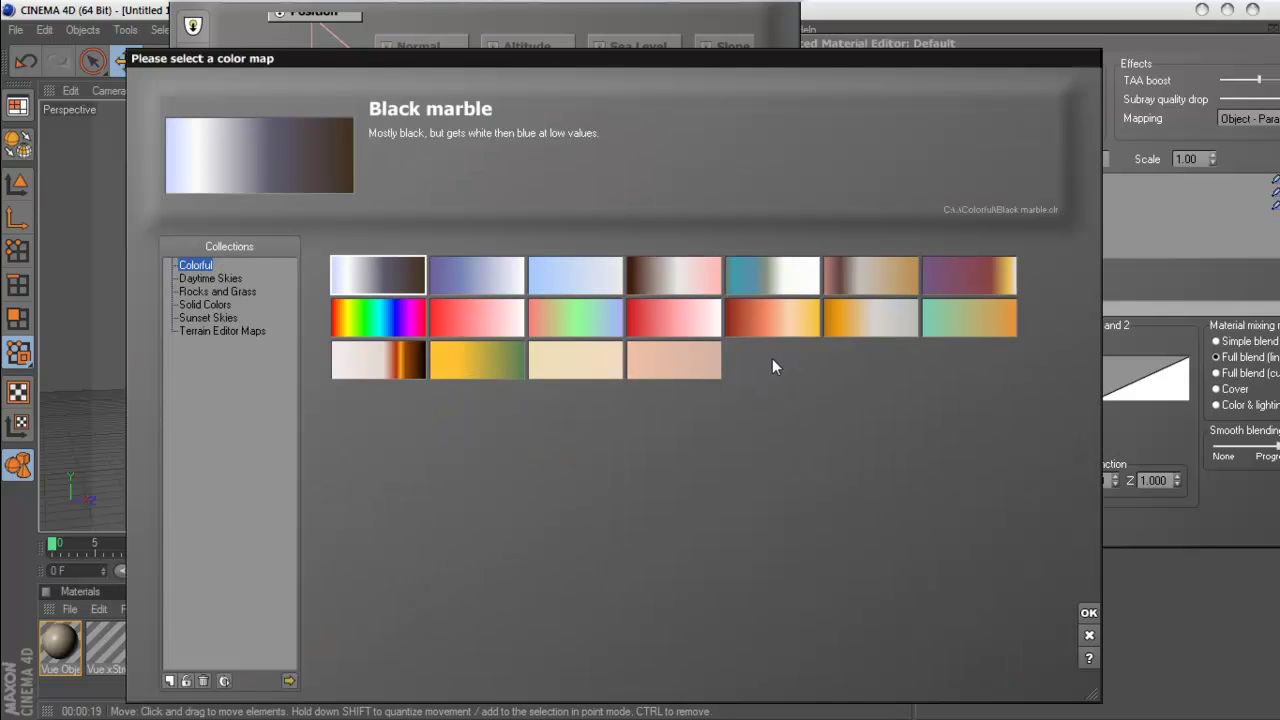
pyautogui.click(765, 324)
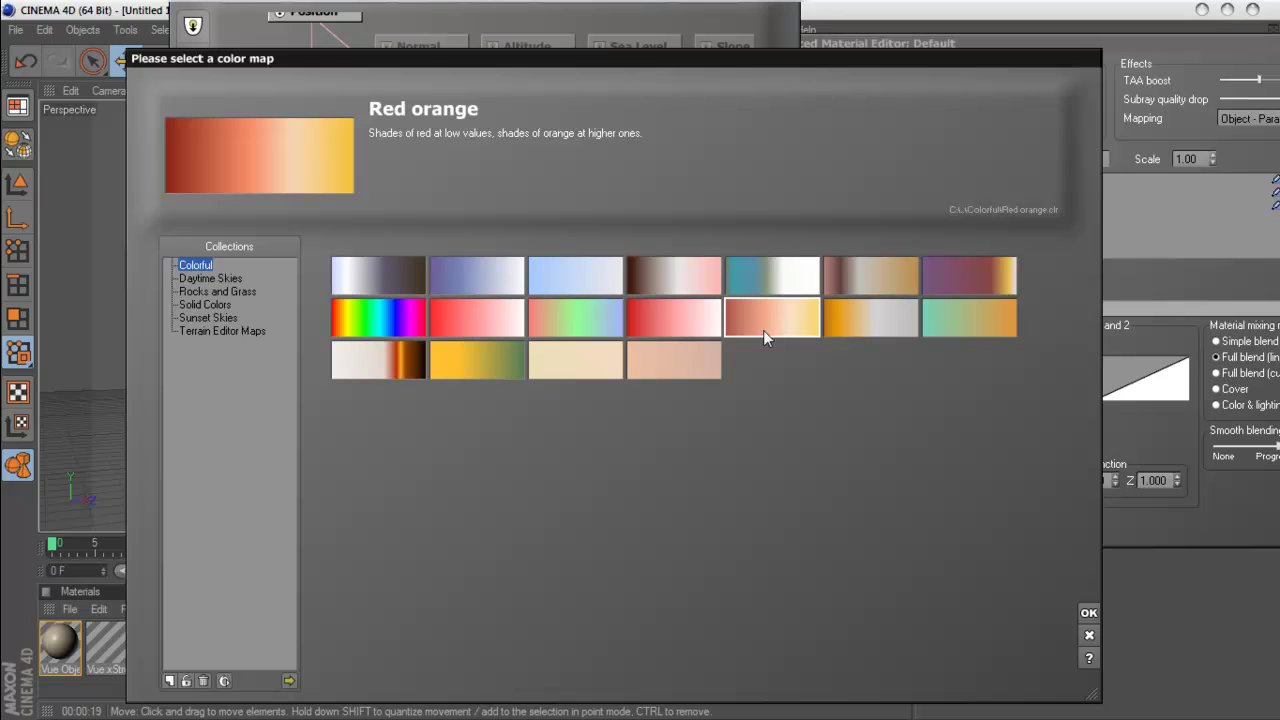
pyautogui.click(484, 356)
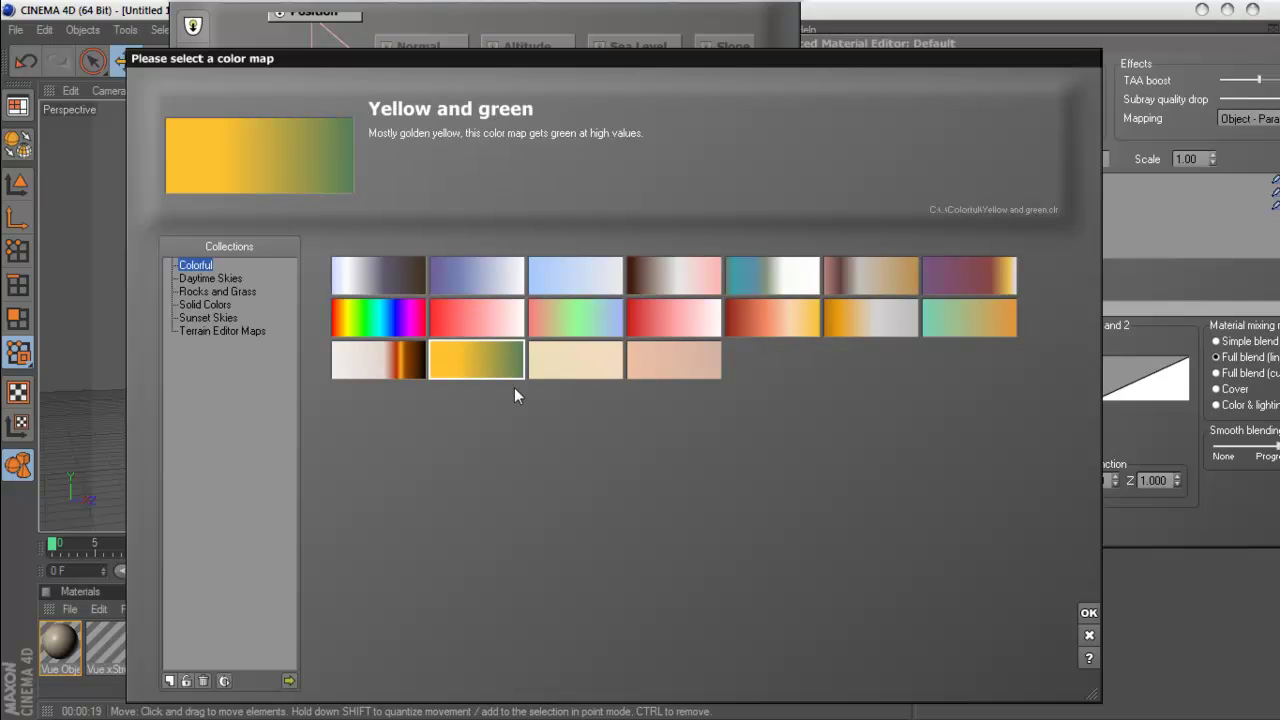
pyautogui.click(220, 331)
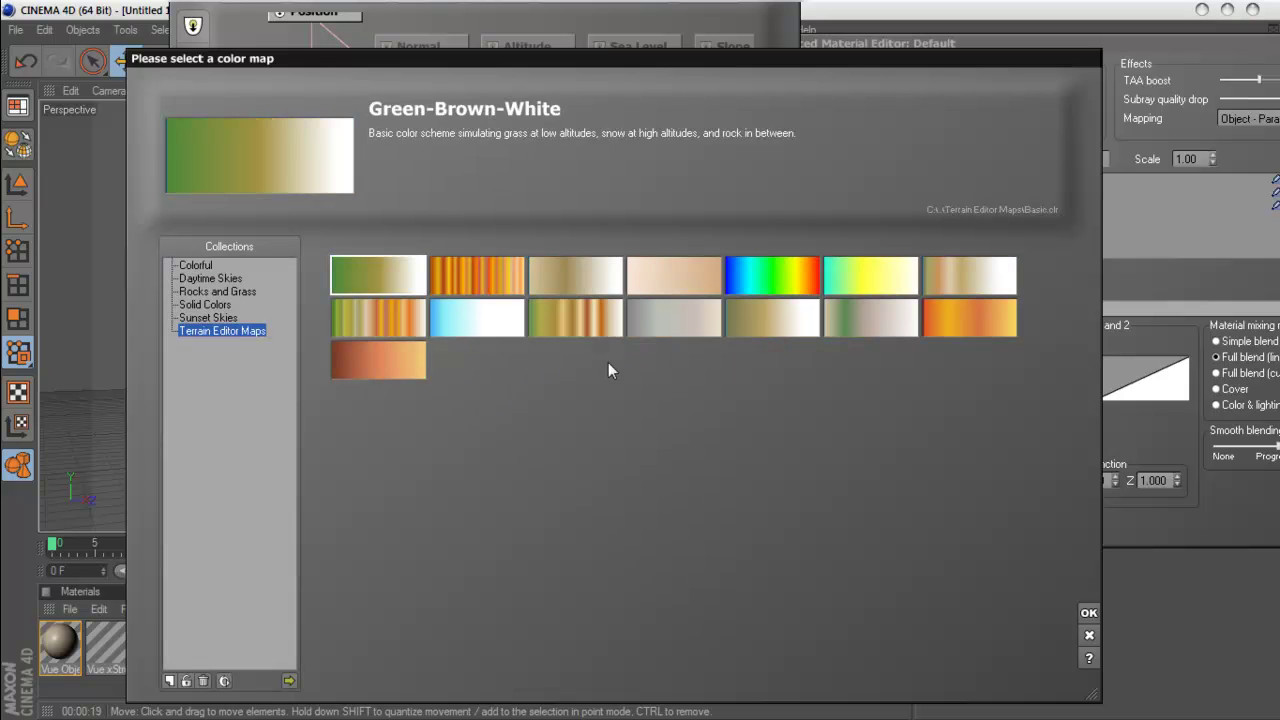
pyautogui.click(971, 321)
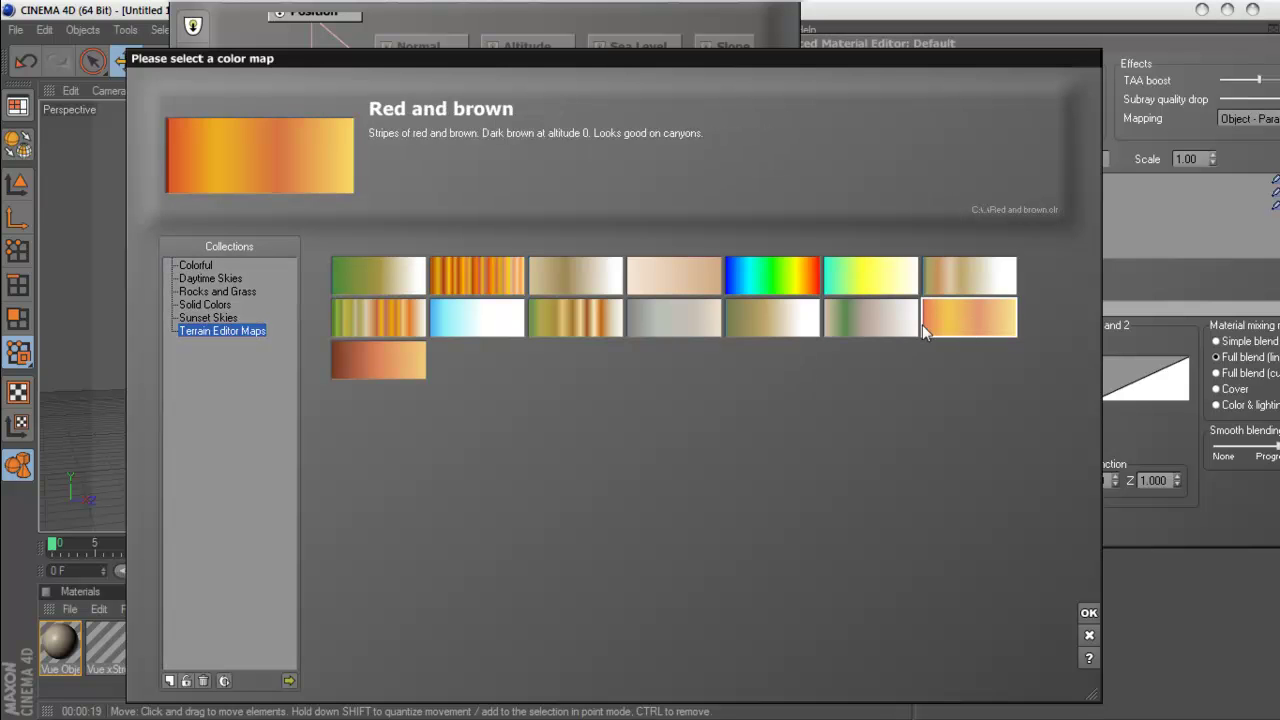
pyautogui.click(676, 281)
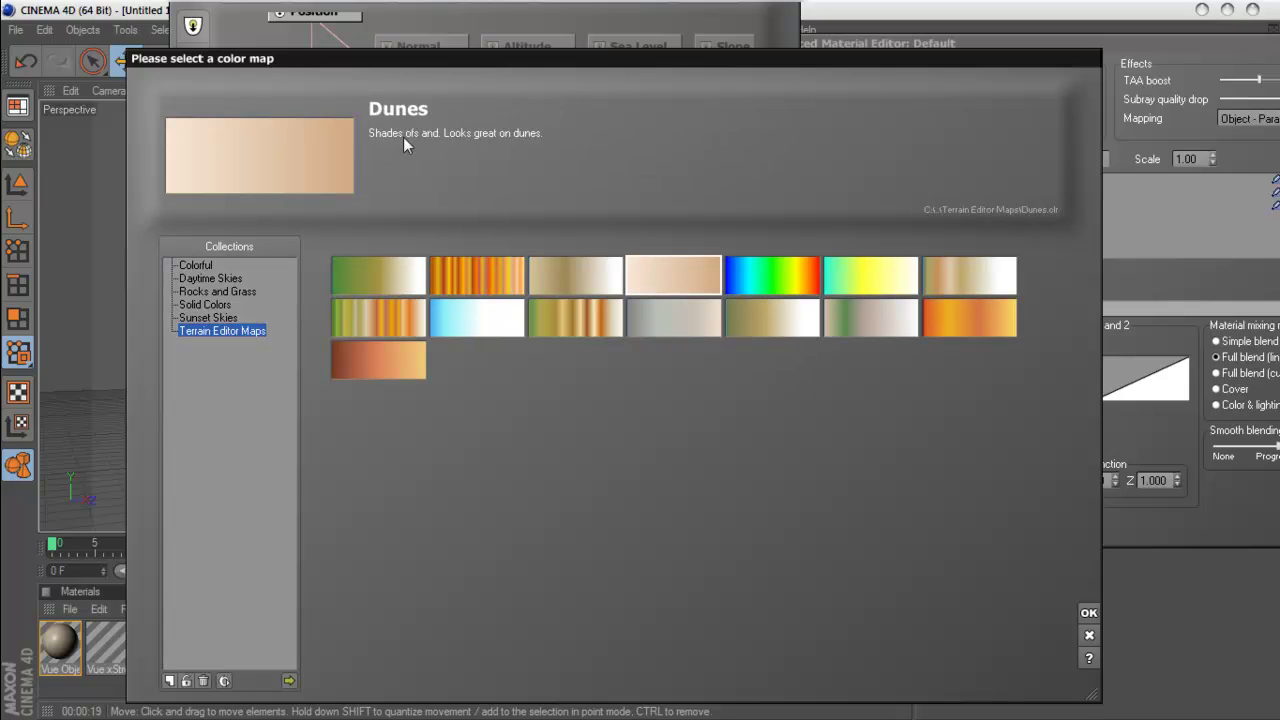
pyautogui.click(1088, 612)
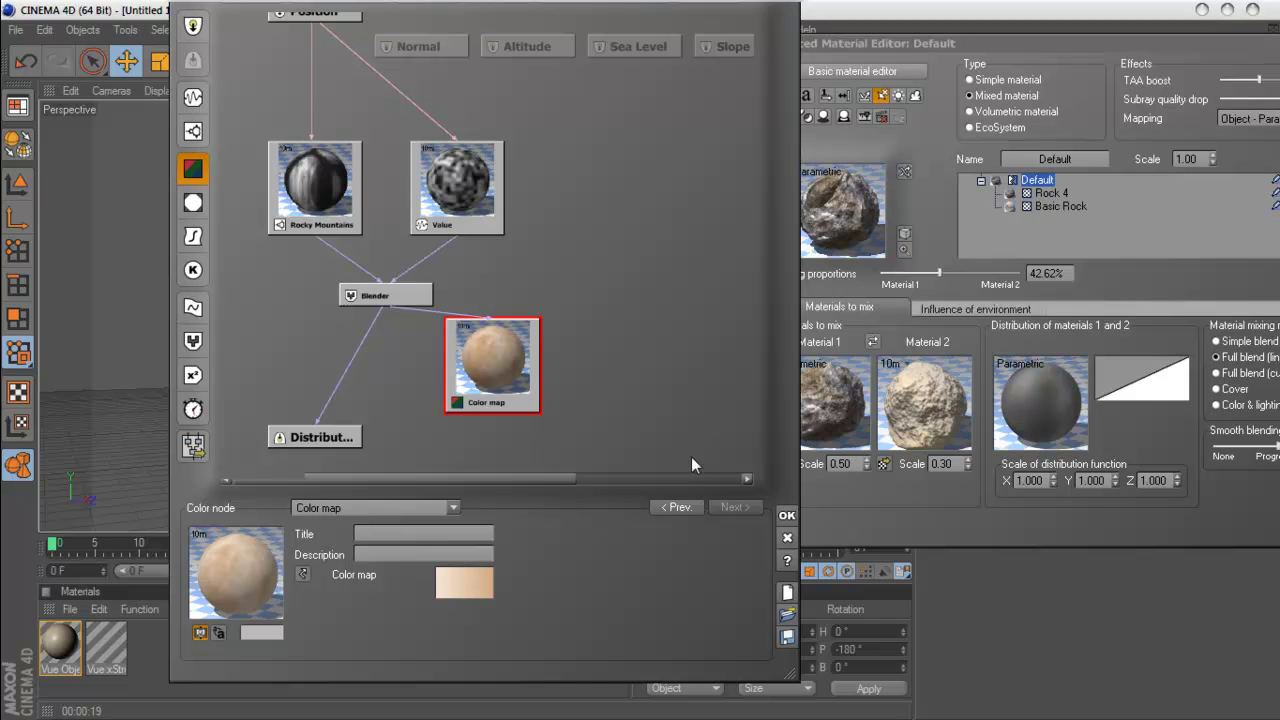
# - Move the Color map node away from the Blender and link it to the Value noise node instead
pyautogui.moveTo(480, 367); pyautogui.dragTo(442, 404)
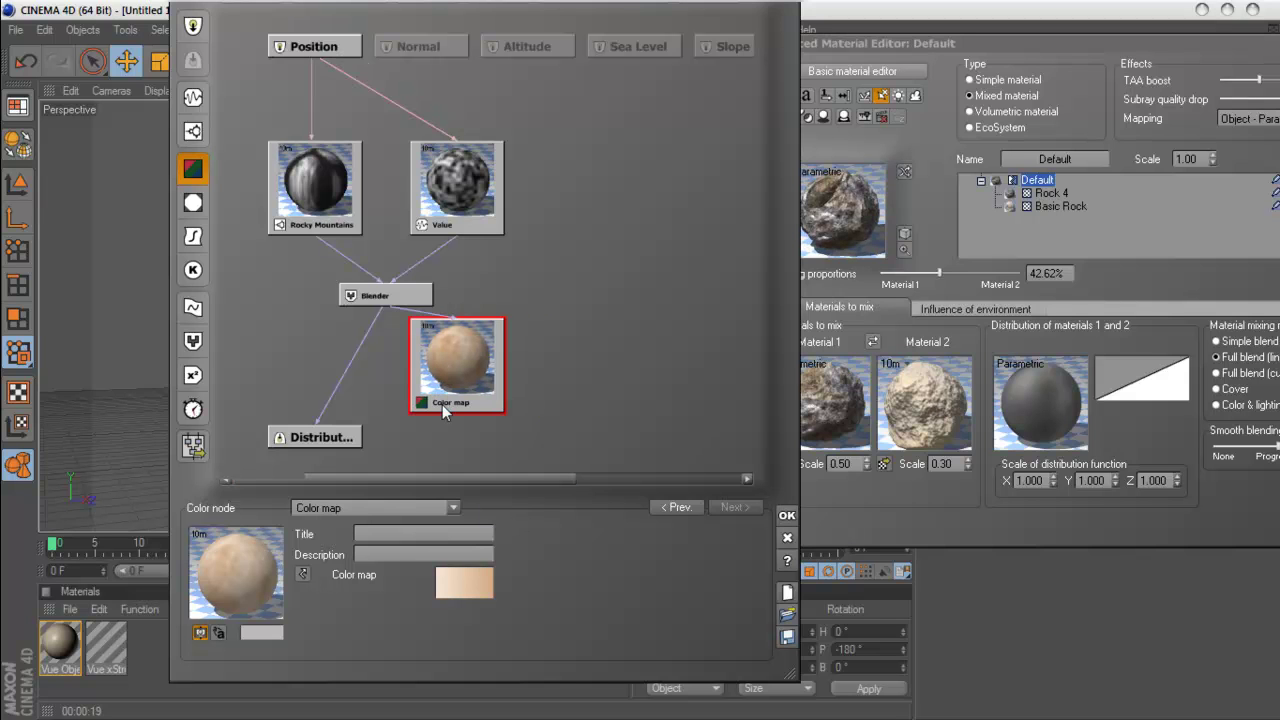
pyautogui.click(415, 315)
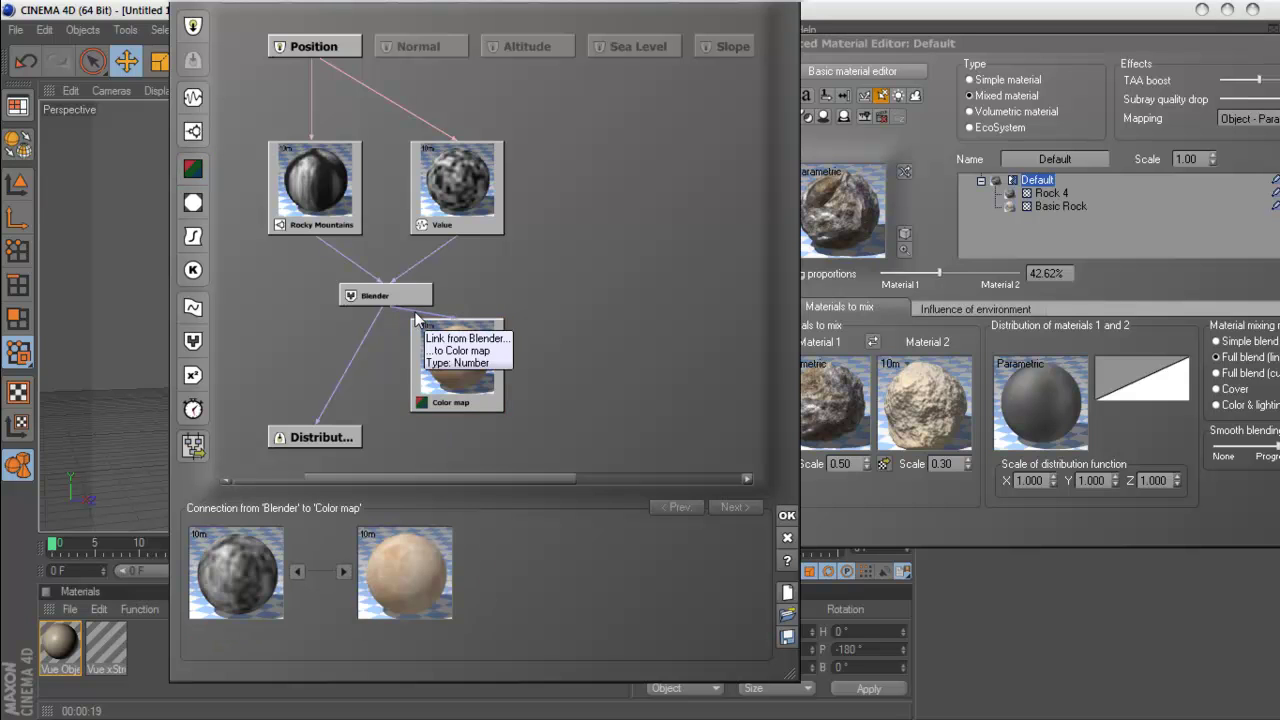
pyautogui.moveTo(462, 383); pyautogui.dragTo(570, 403)
pyautogui.moveTo(564, 317); pyautogui.dragTo(464, 235)
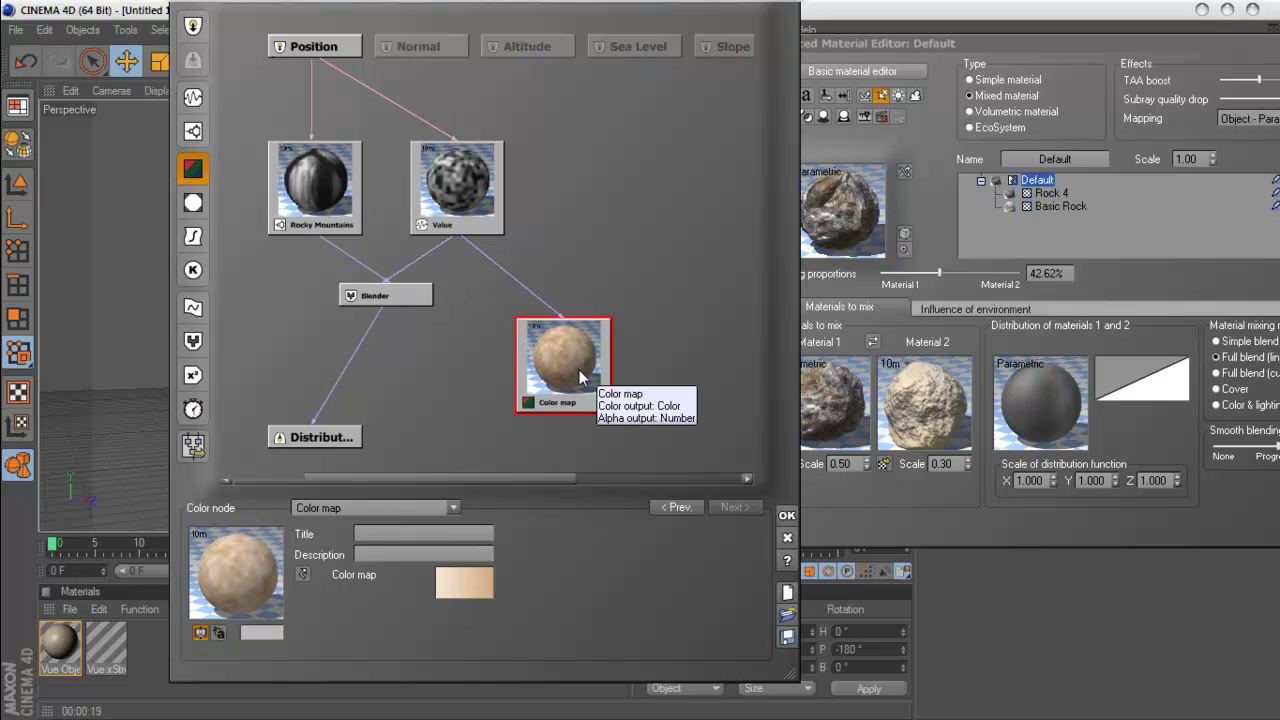
# - Delete the link between Value and Color map, along with the Color map node
pyautogui.click(537, 302)
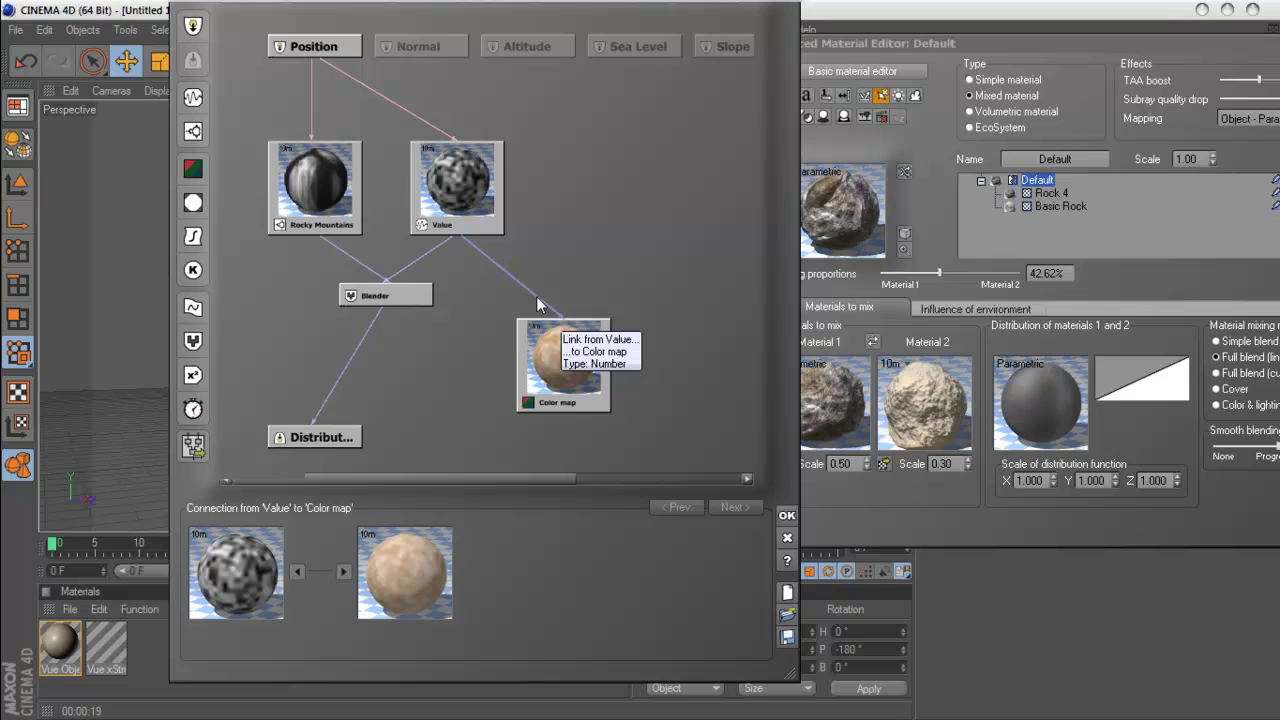
pyautogui.press('Delete')
pyautogui.click(597, 372)
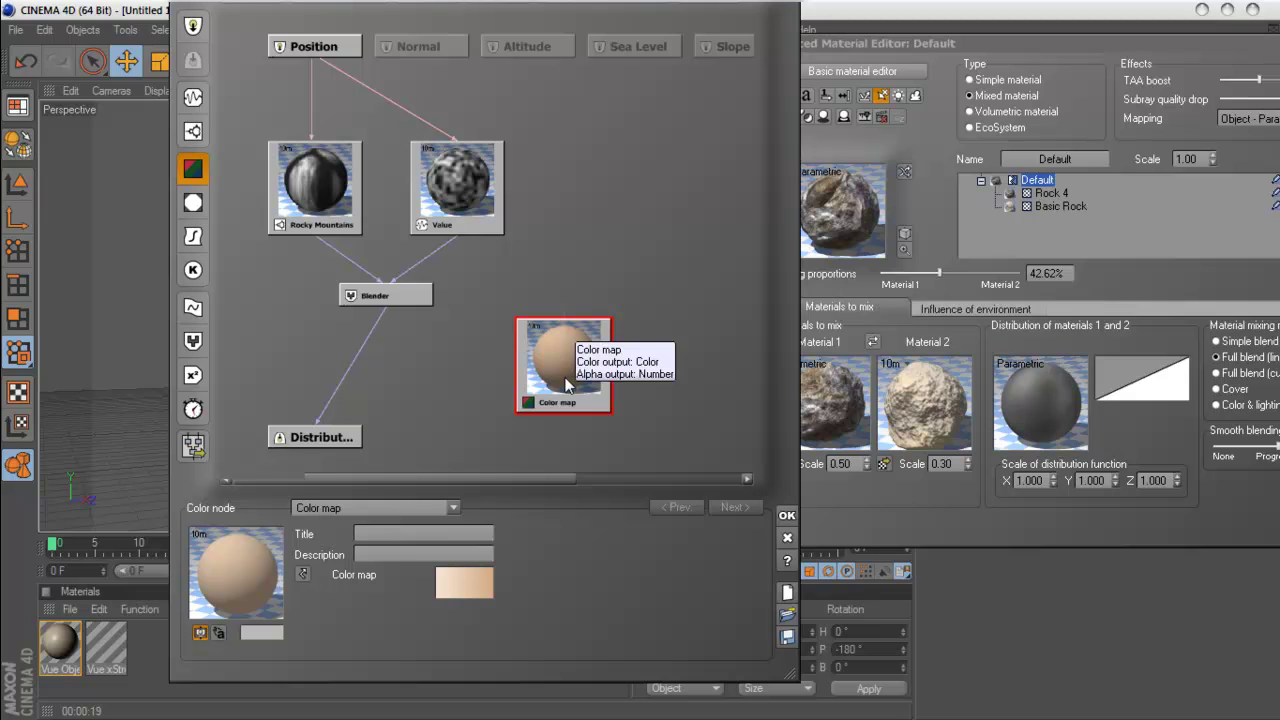
pyautogui.press('Delete')
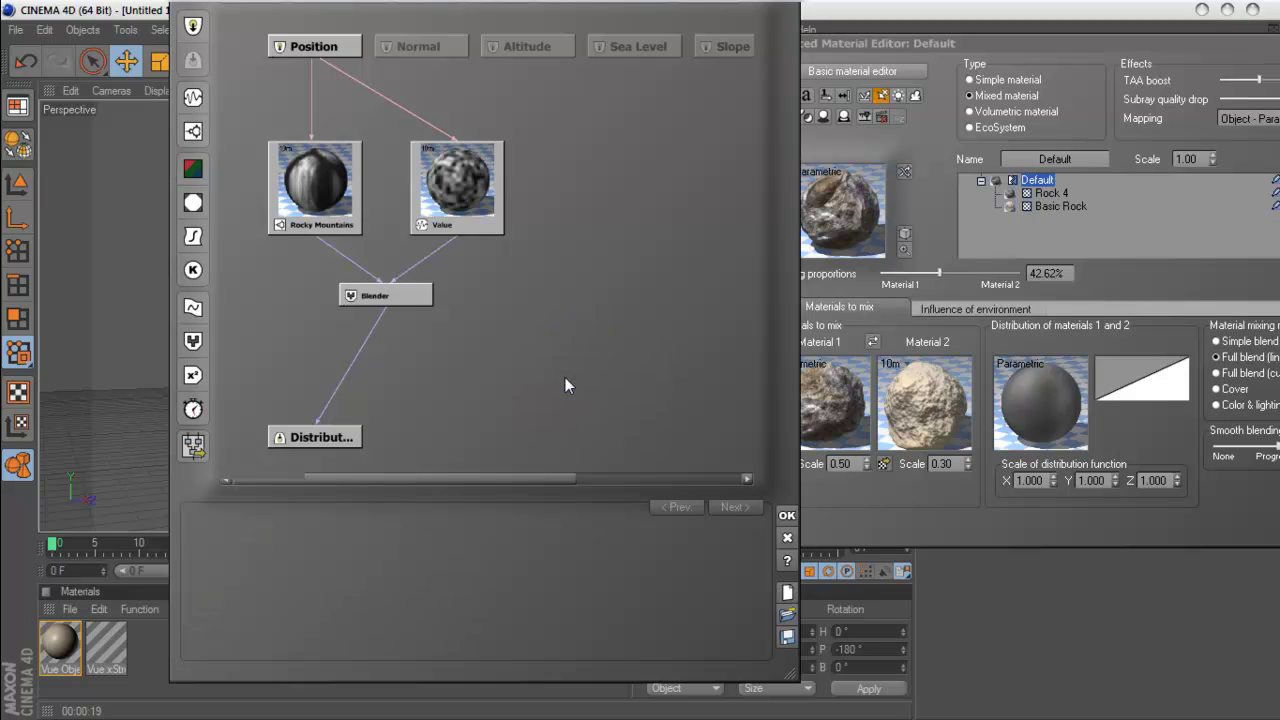
# - Check the input type of the Distribution output node and accept the function graph
pyautogui.click(314, 437)
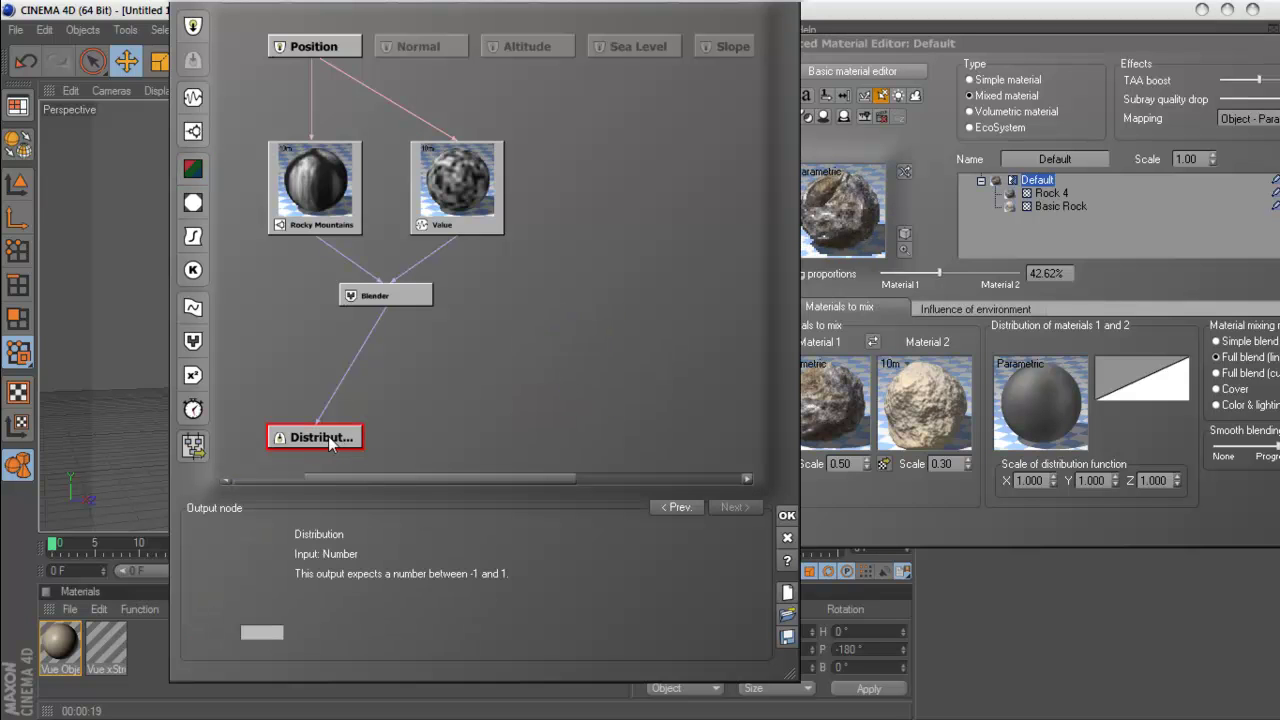
pyautogui.moveTo(355, 475); pyautogui.dragTo(390, 480)
pyautogui.moveTo(505, 480)
pyautogui.mouseDown()
pyautogui.moveTo(657, 476)
pyautogui.moveTo(504, 477)
pyautogui.mouseUp()
pyautogui.click(396, 434)
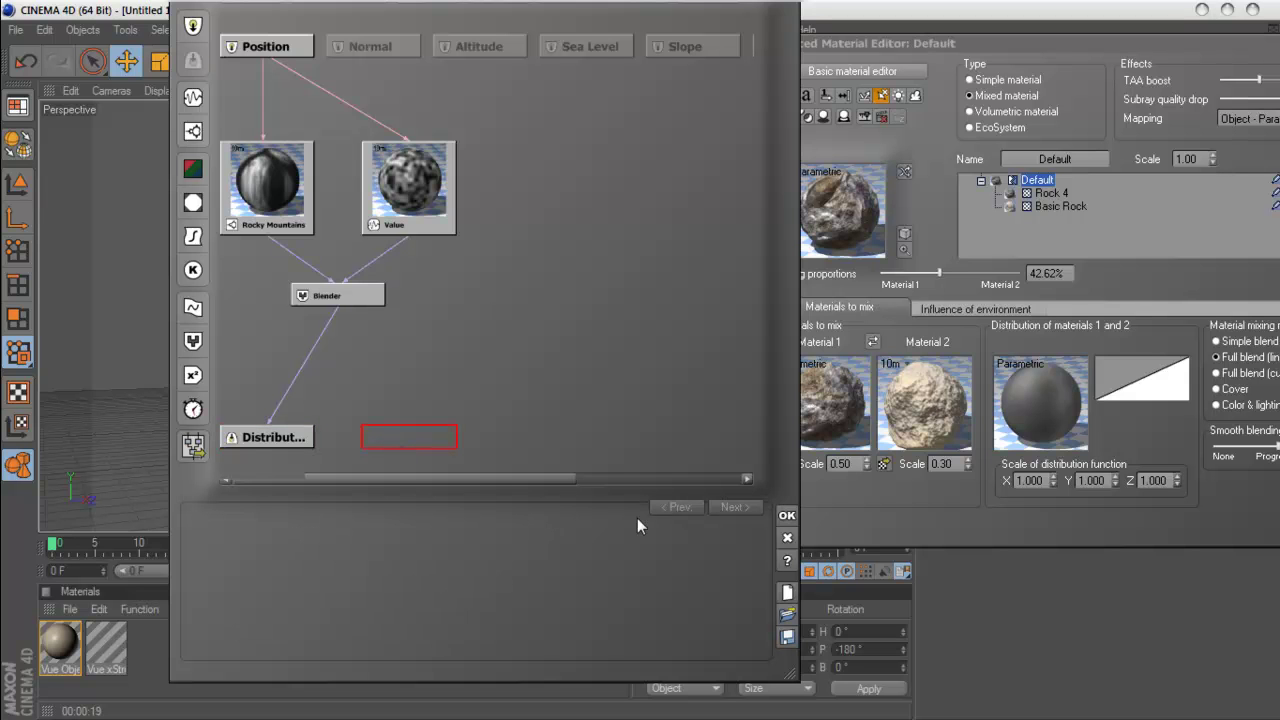
pyautogui.click(787, 515)
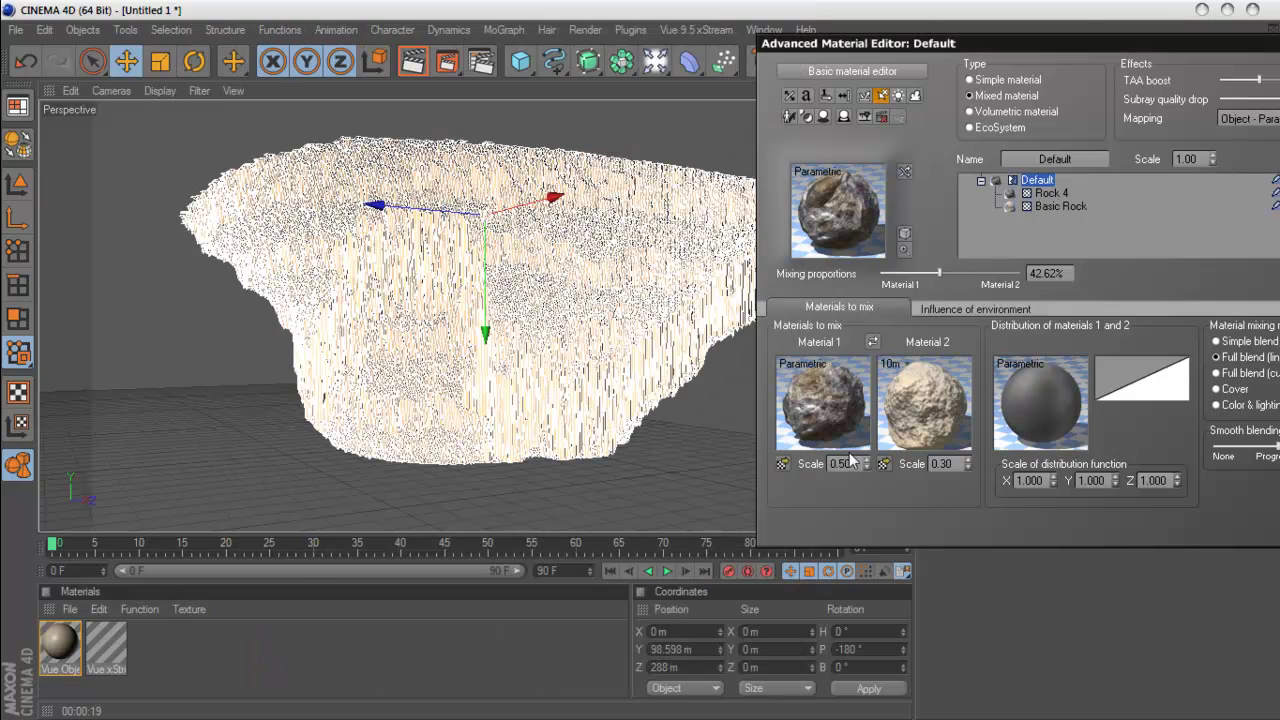
# - Open the distribution filter for editing and add keypoints at about X -0.20, Y -0.21 and X 0.34, Y 0.34
pyautogui.moveTo(1043, 42); pyautogui.dragTo(750, 48)
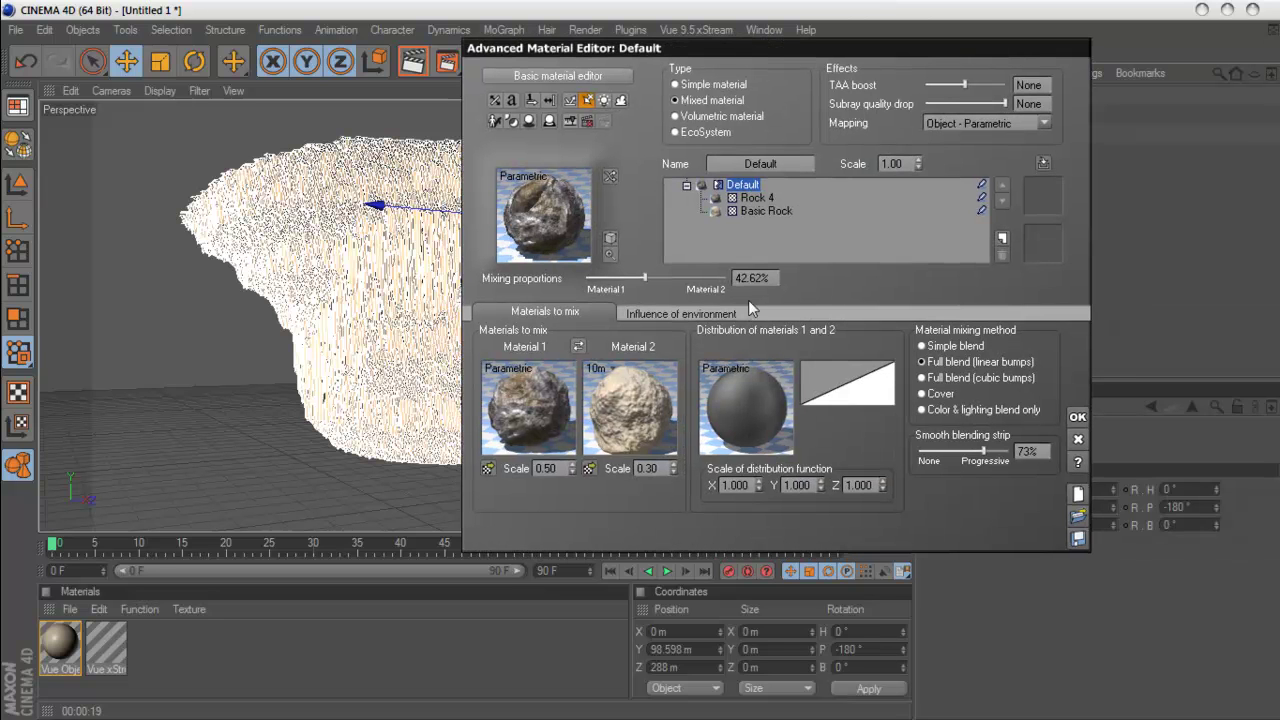
pyautogui.rightClick(836, 388)
pyautogui.click(848, 394)
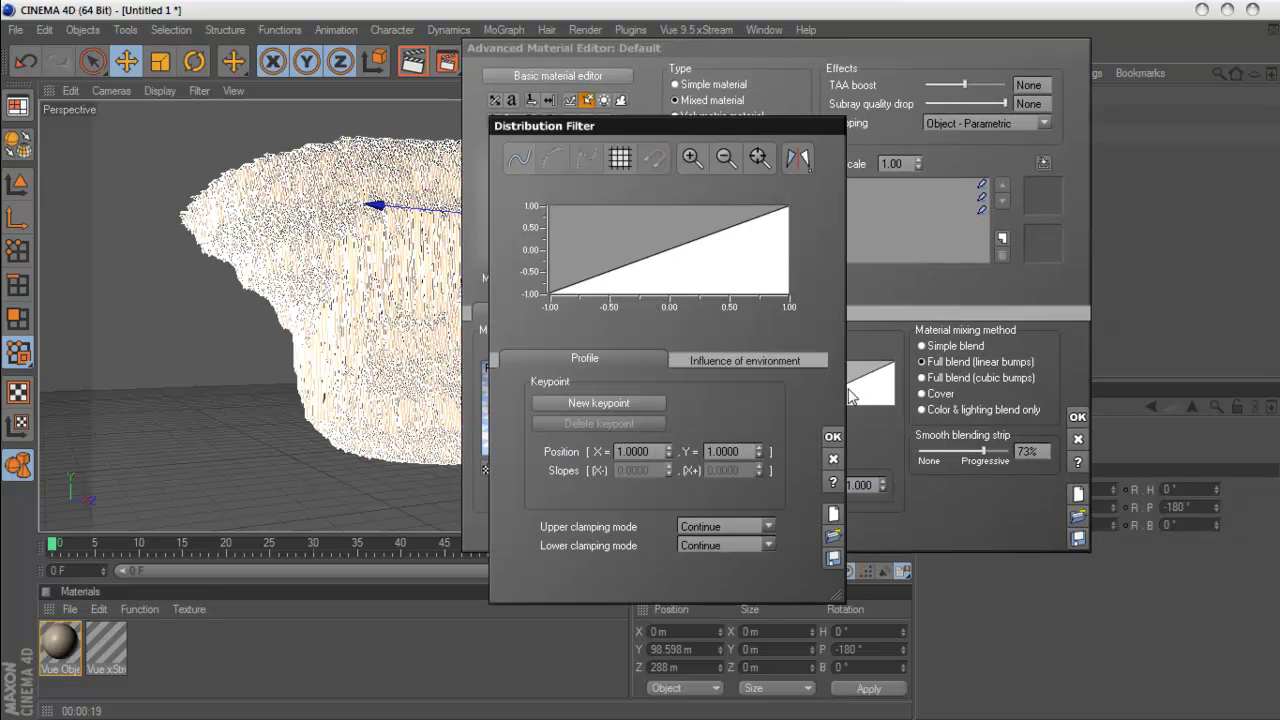
pyautogui.moveTo(660, 126); pyautogui.dragTo(1055, 69)
pyautogui.click(1040, 203)
pyautogui.click(1005, 350)
pyautogui.click(1105, 179)
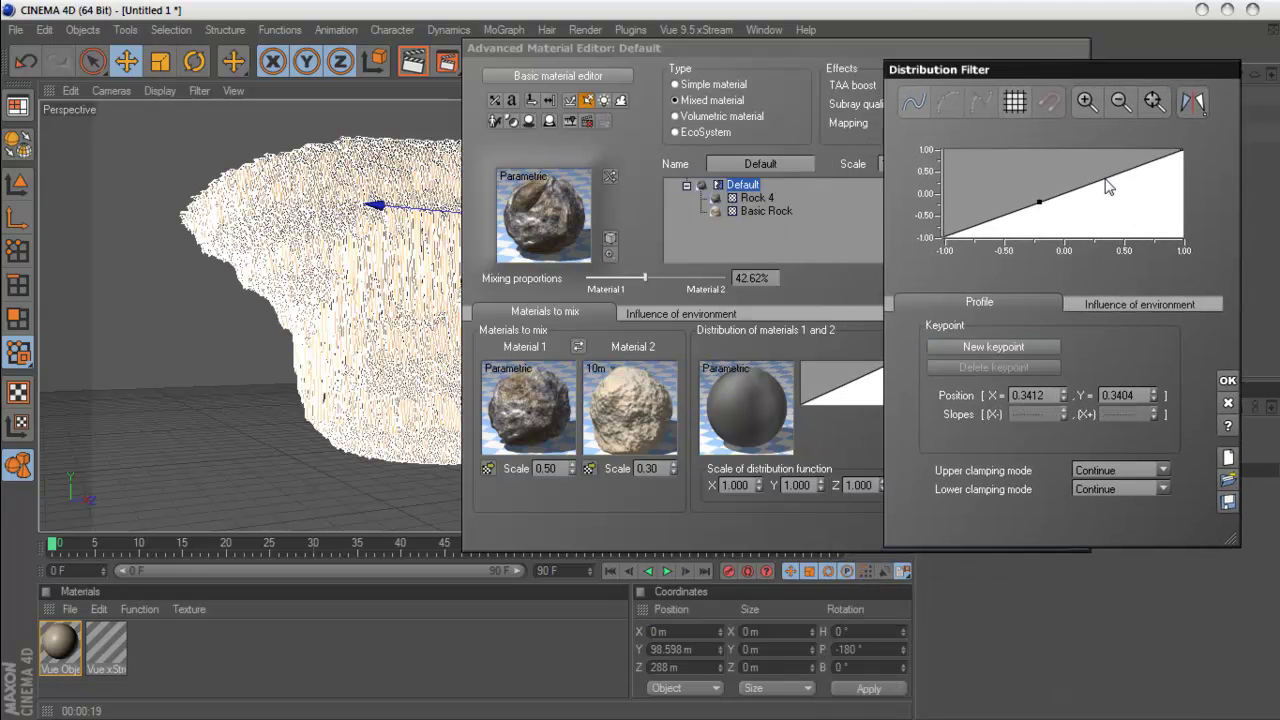
pyautogui.click(1011, 347)
# - Smooth the filter curve and reduce it to one inner keypoint at about X 0.07, Y 0.15 with slopes of about 2.26
pyautogui.click(1040, 203)
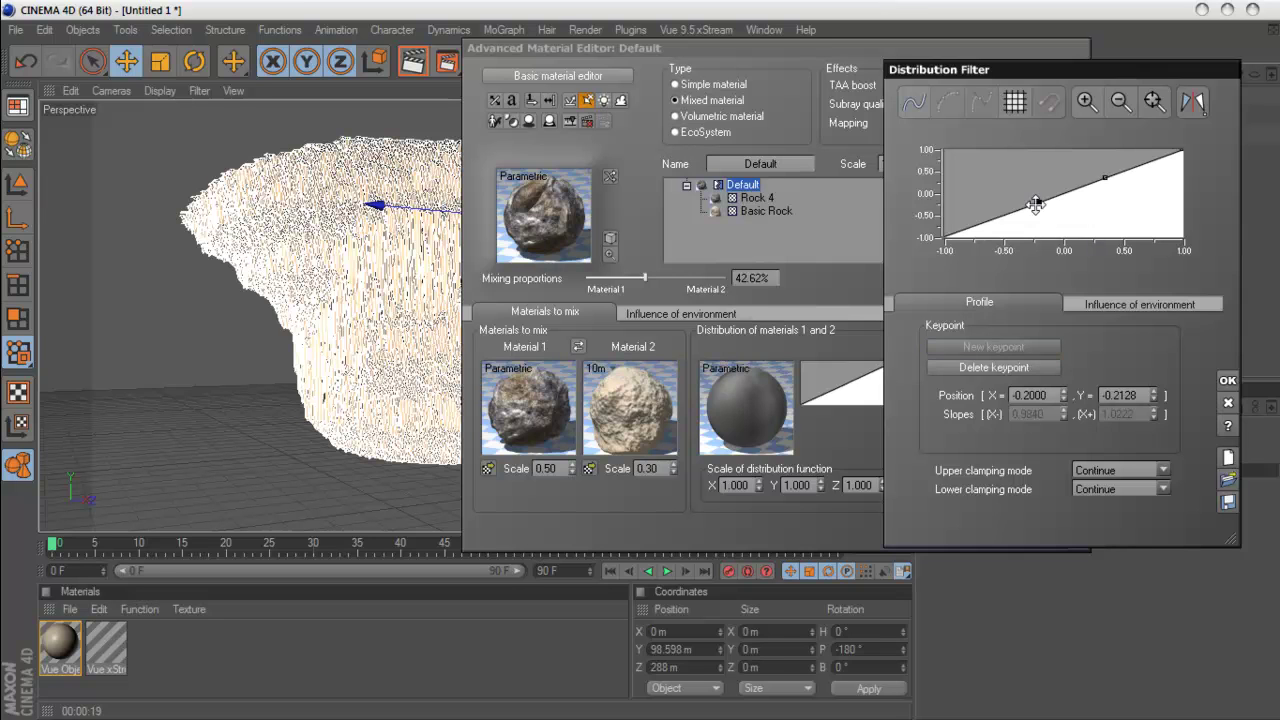
pyautogui.click(917, 103)
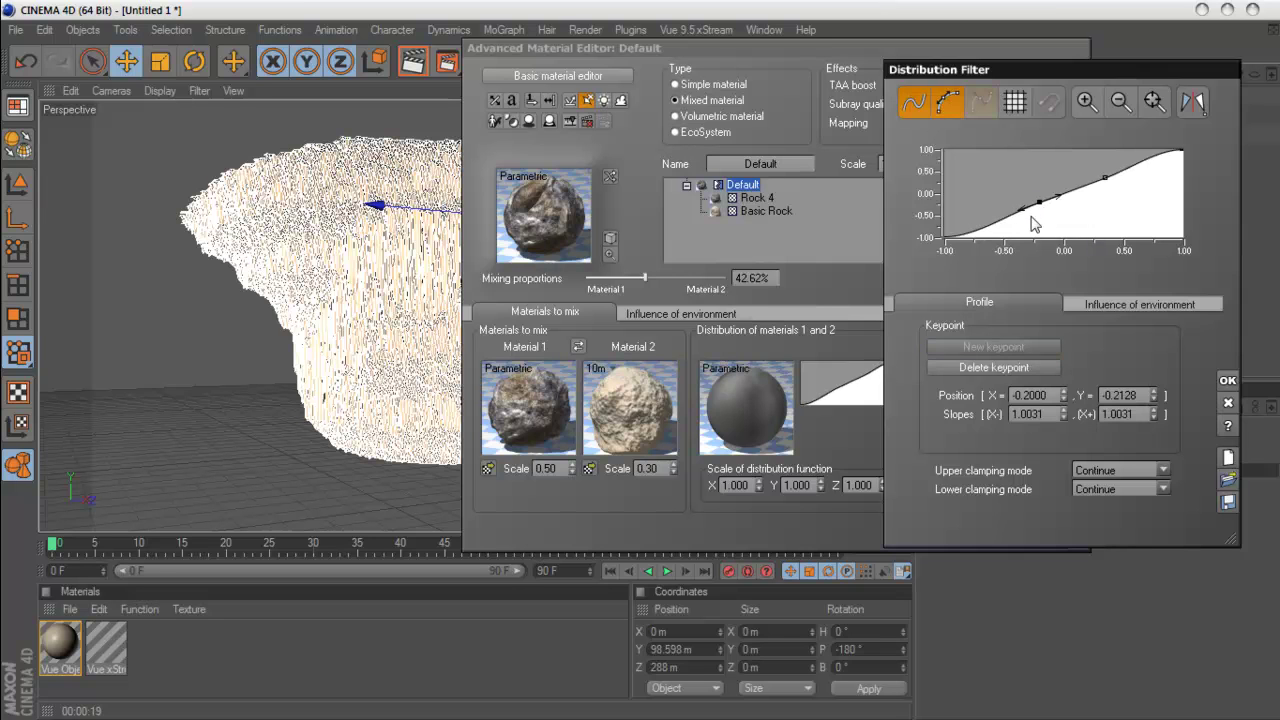
pyautogui.click(1107, 186)
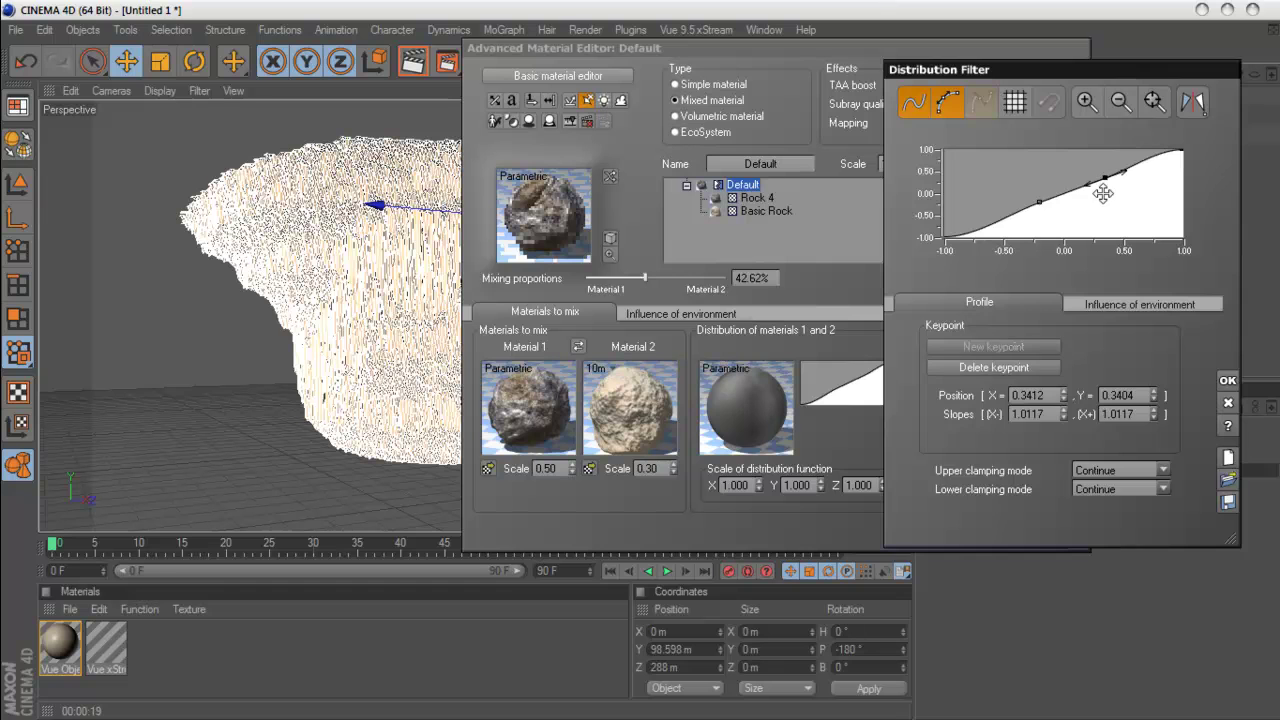
pyautogui.moveTo(1038, 209); pyautogui.dragTo(1098, 177)
pyautogui.click(1041, 204)
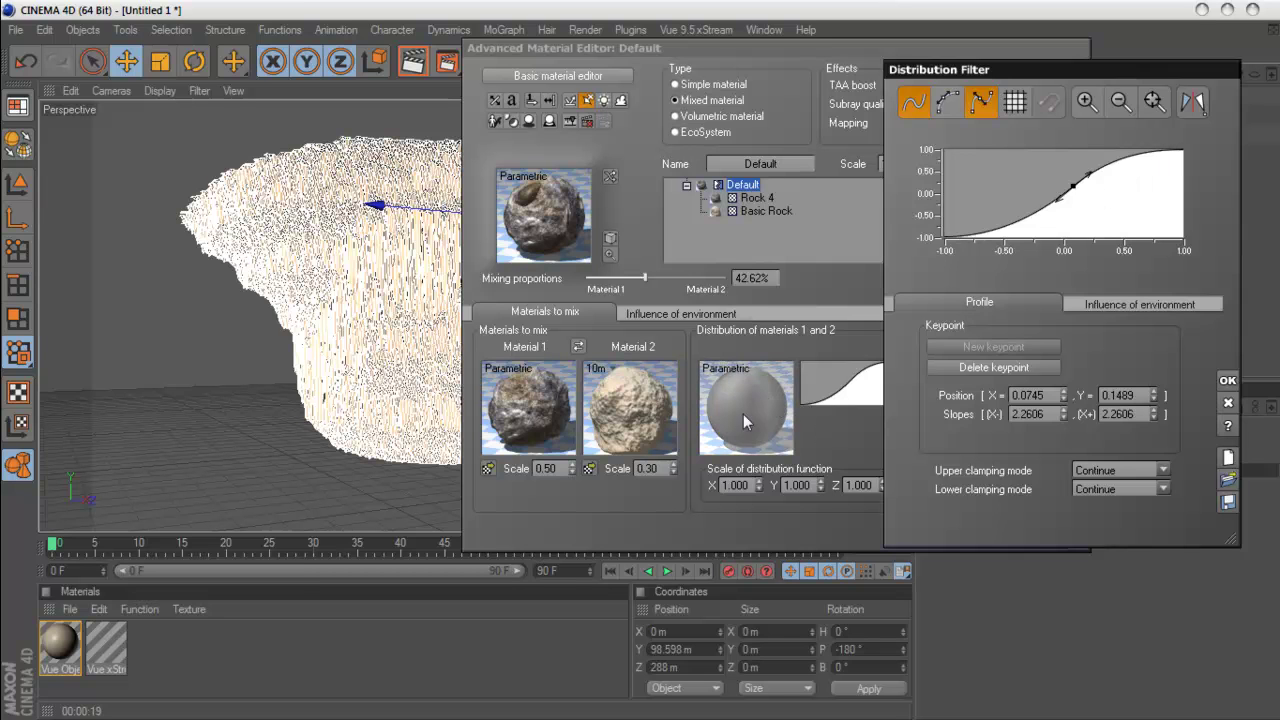
# - Try slopes of about 0.20 on the inner keypoint, and set them to about 2.59
pyautogui.click(1074, 194)
pyautogui.click(1072, 188)
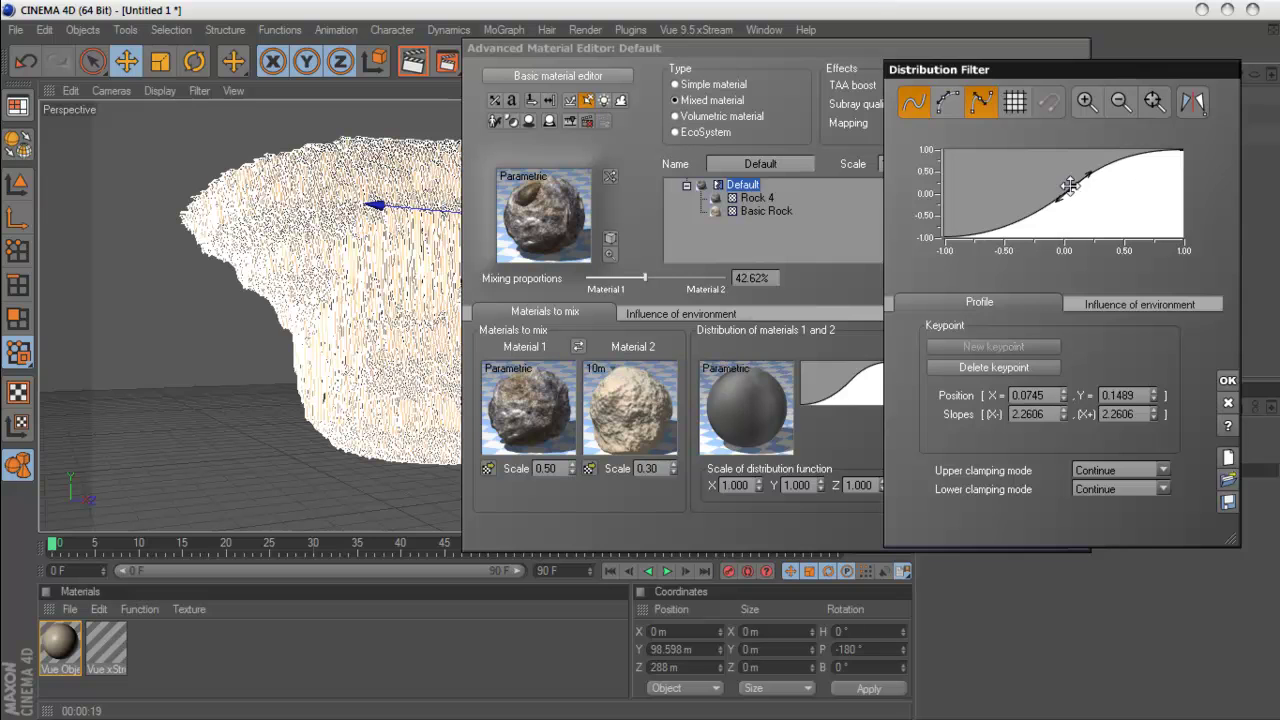
pyautogui.moveTo(1060, 204); pyautogui.dragTo(1047, 188)
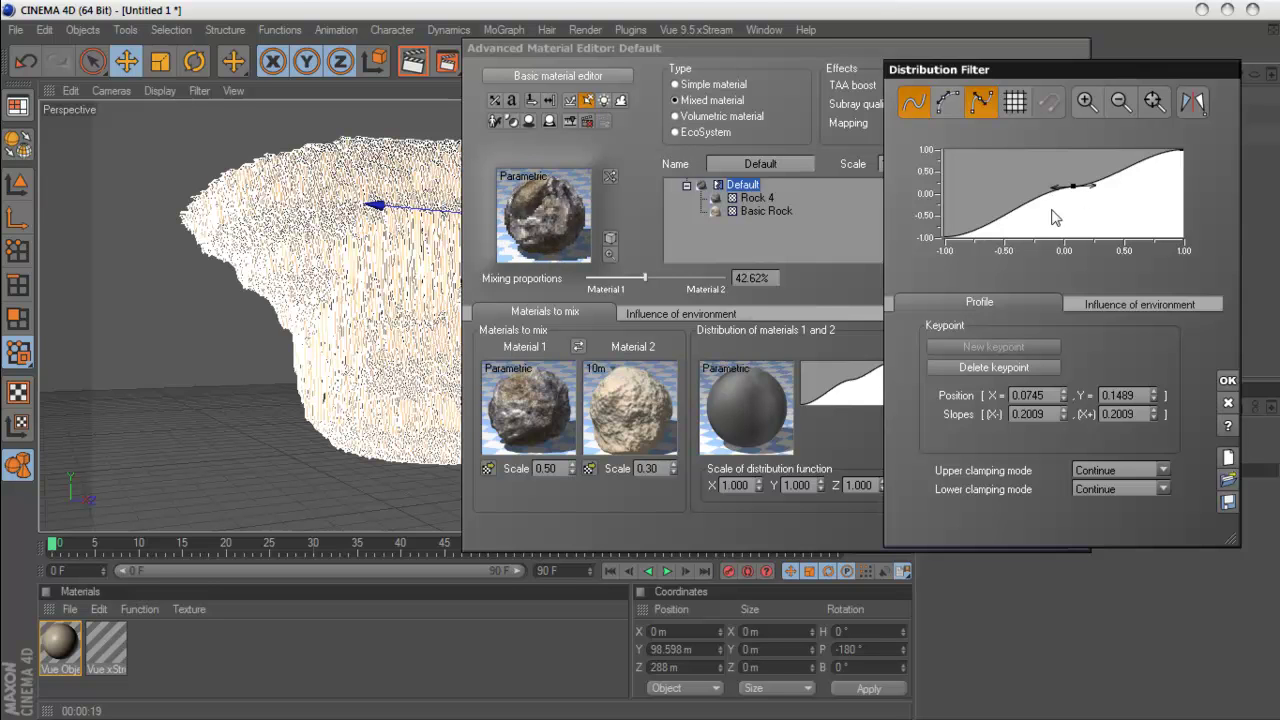
pyautogui.moveTo(1093, 185); pyautogui.dragTo(1090, 165)
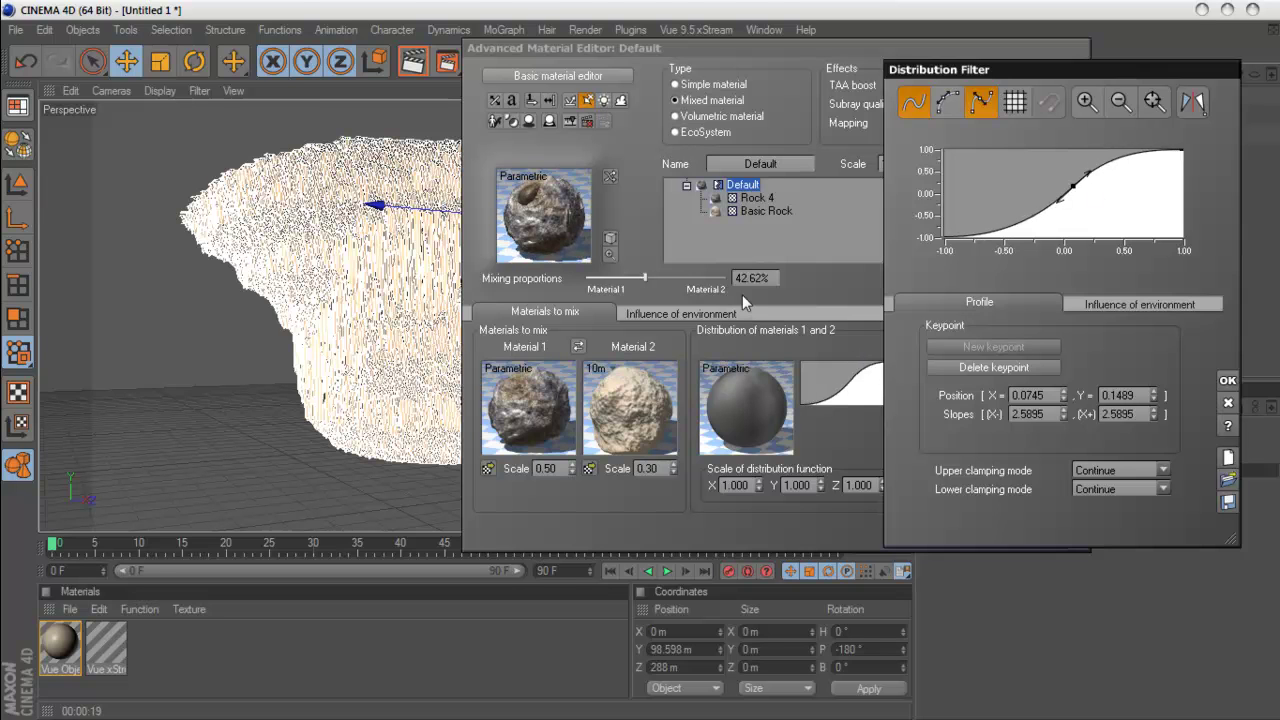
# - Accept the distribution filter, set Material 2's scale to 0.3 and accept the mixed material
pyautogui.click(1229, 381)
pyautogui.click(937, 377)
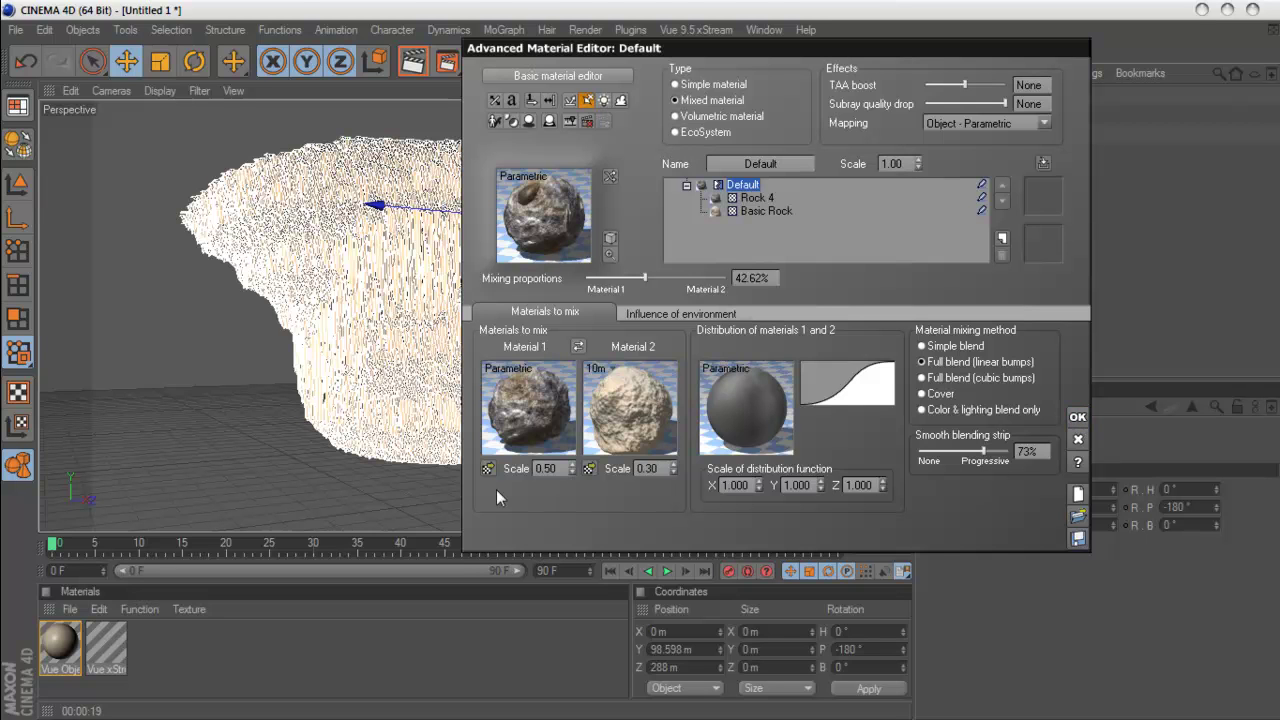
pyautogui.doubleClick(647, 468)
pyautogui.write('6')
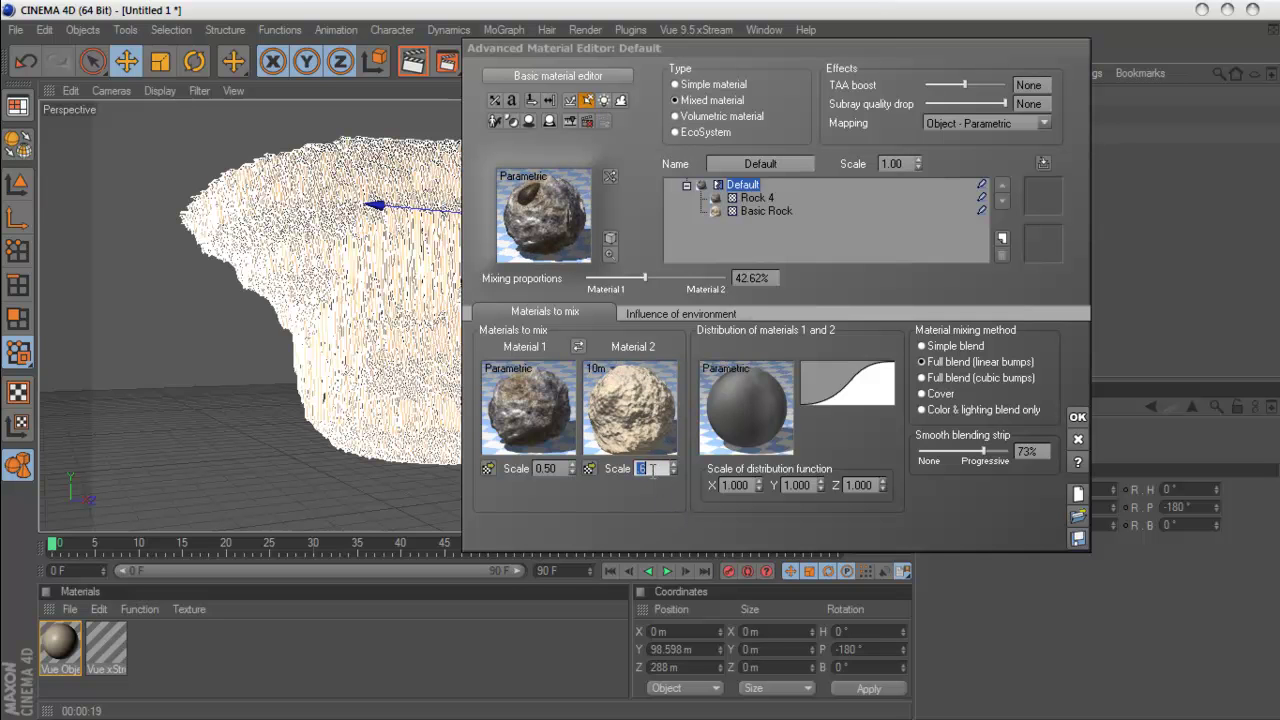
pyautogui.write('3')
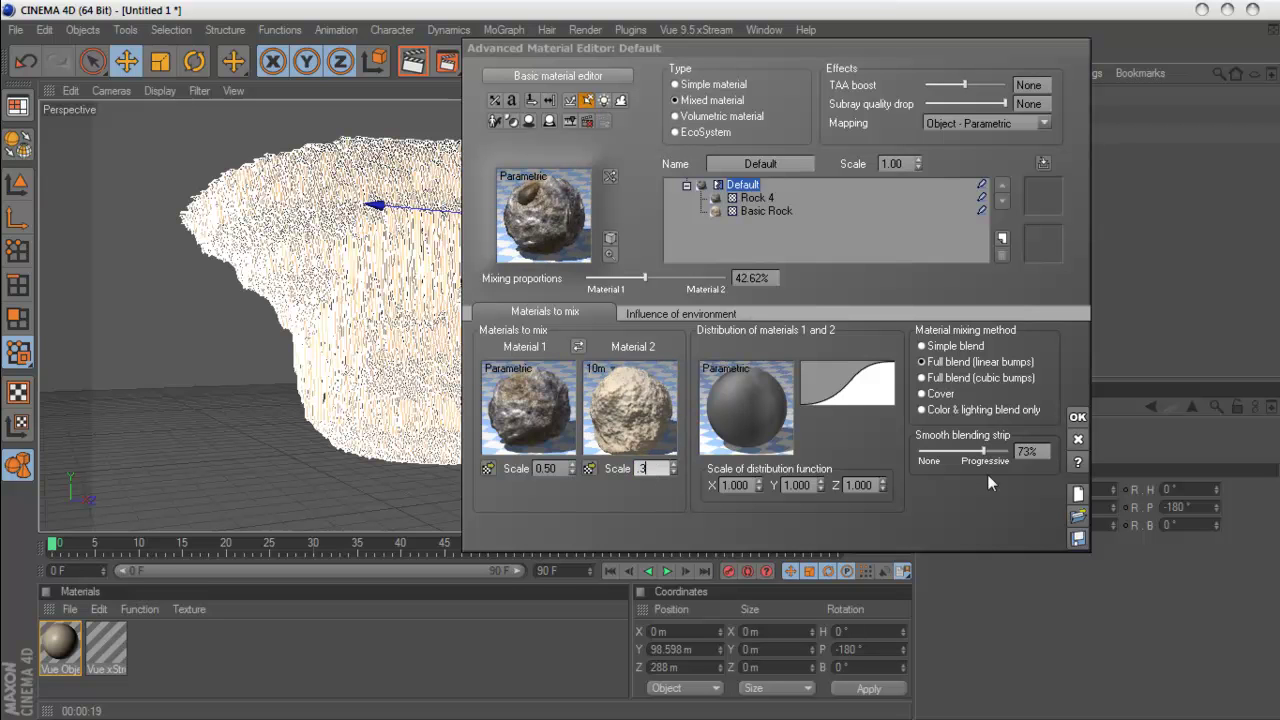
pyautogui.click(1077, 416)
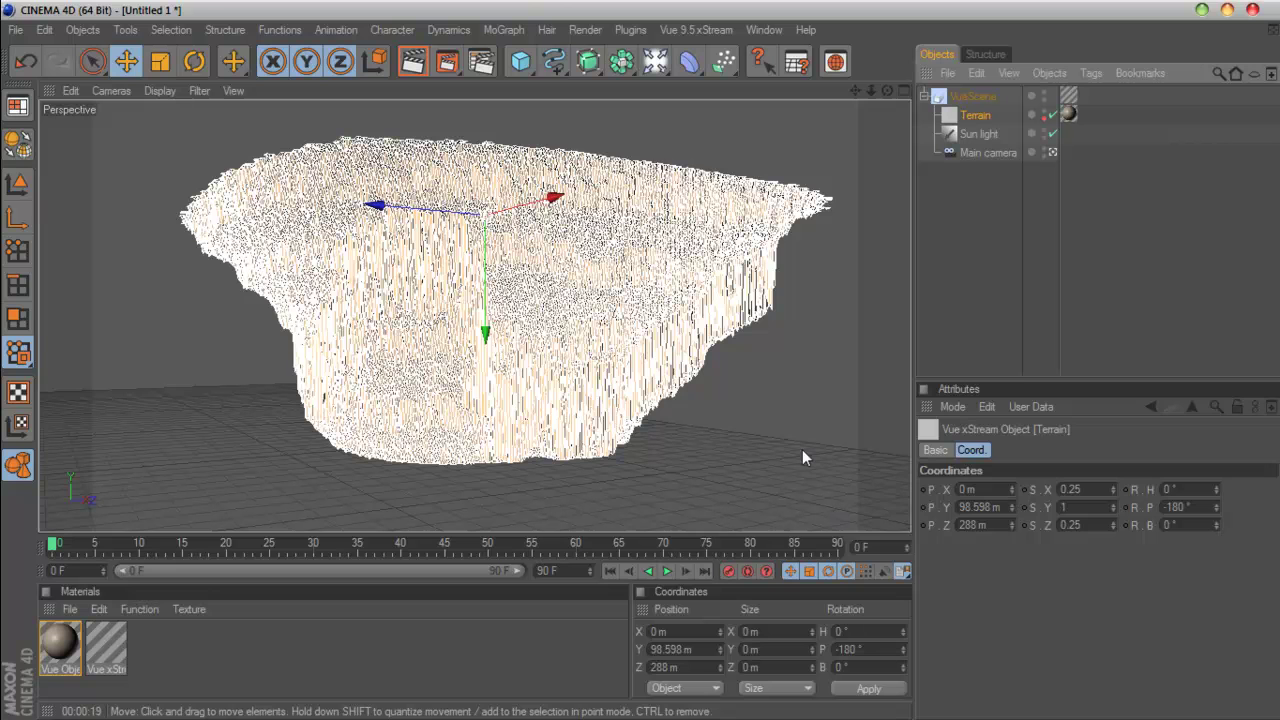
# - Render a preview of the terrain, and set the render anti-aliasing to Best with a max level of 2x2
pyautogui.click(753, 409)
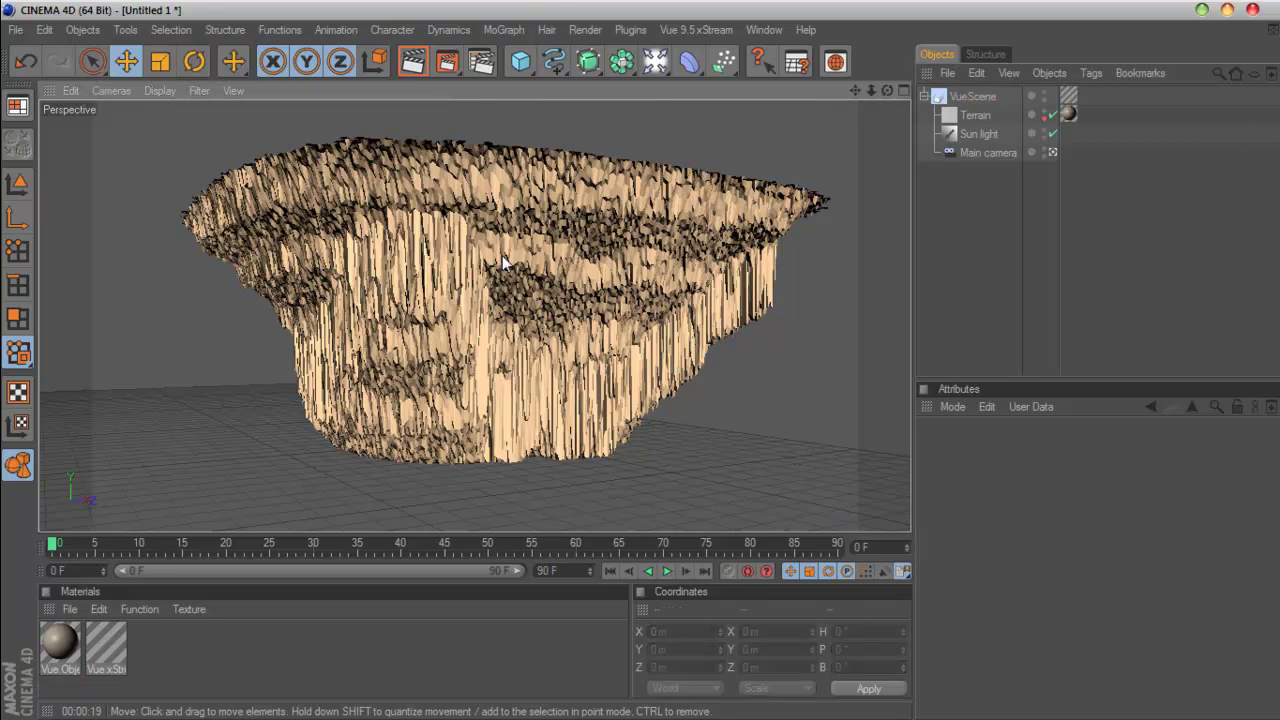
pyautogui.click(553, 242)
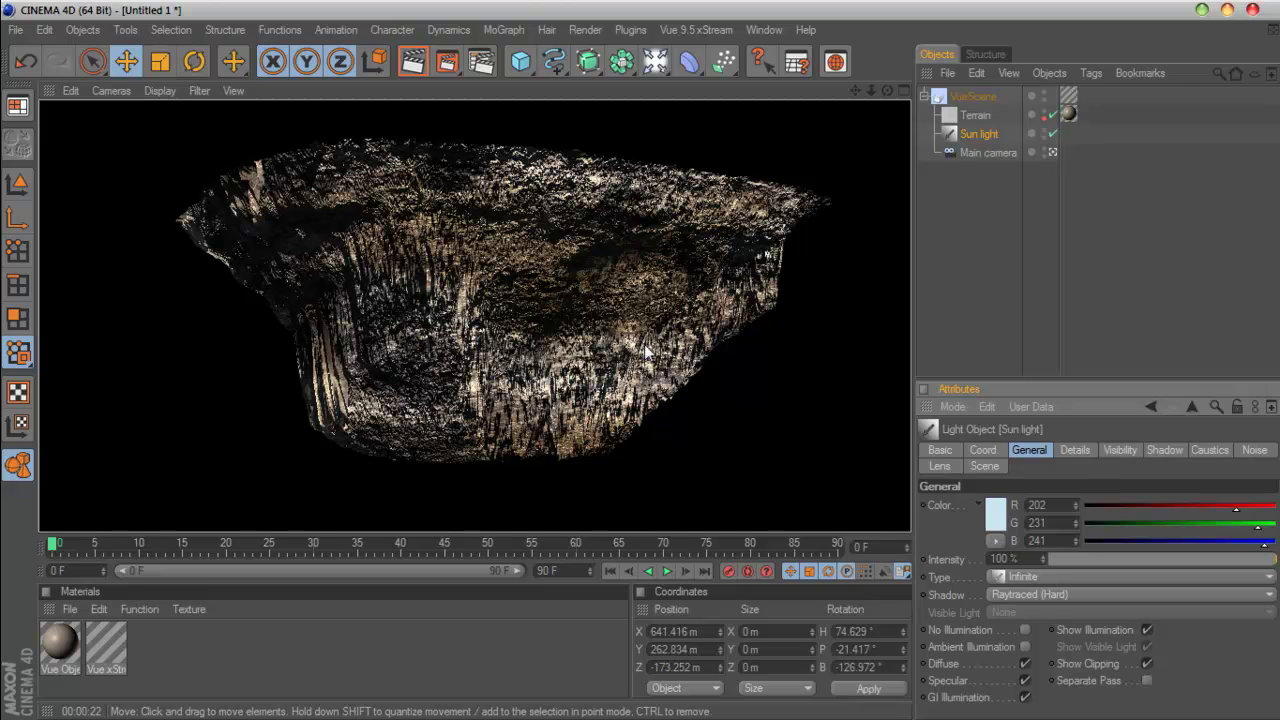
pyautogui.click(477, 70)
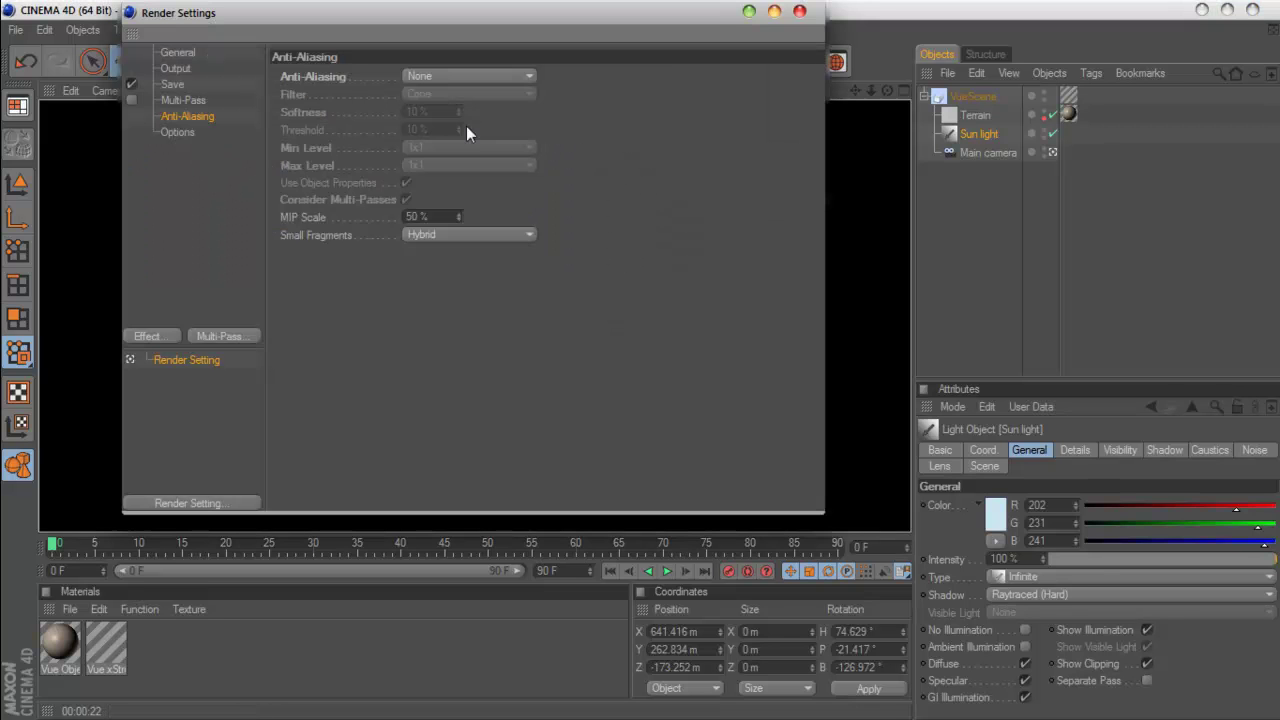
pyautogui.click(452, 77)
pyautogui.click(462, 129)
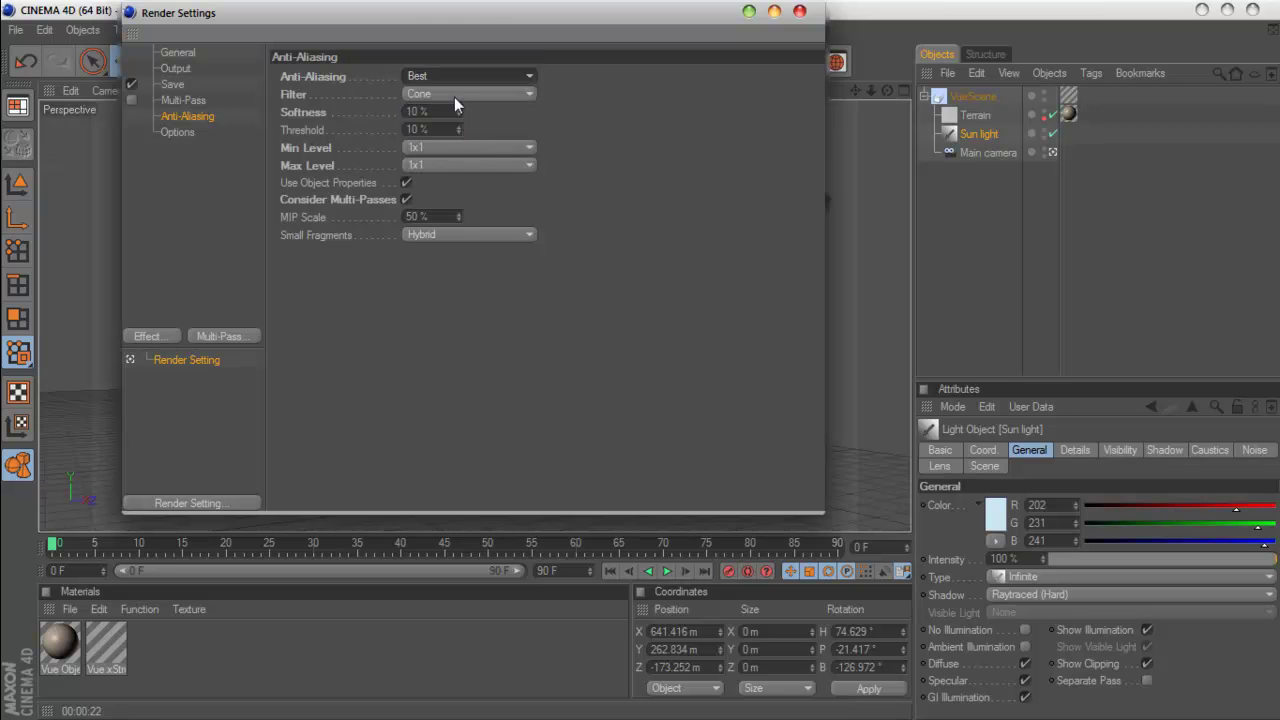
pyautogui.click(447, 165)
pyautogui.click(428, 206)
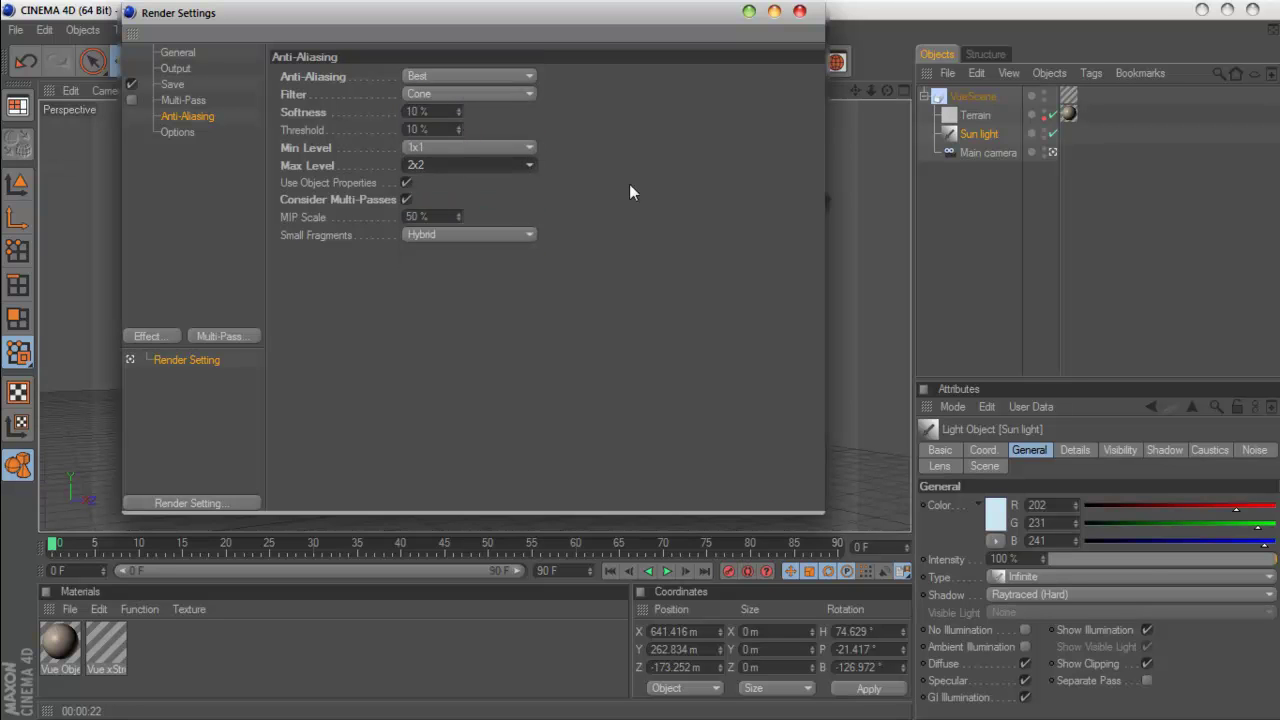
pyautogui.click(799, 11)
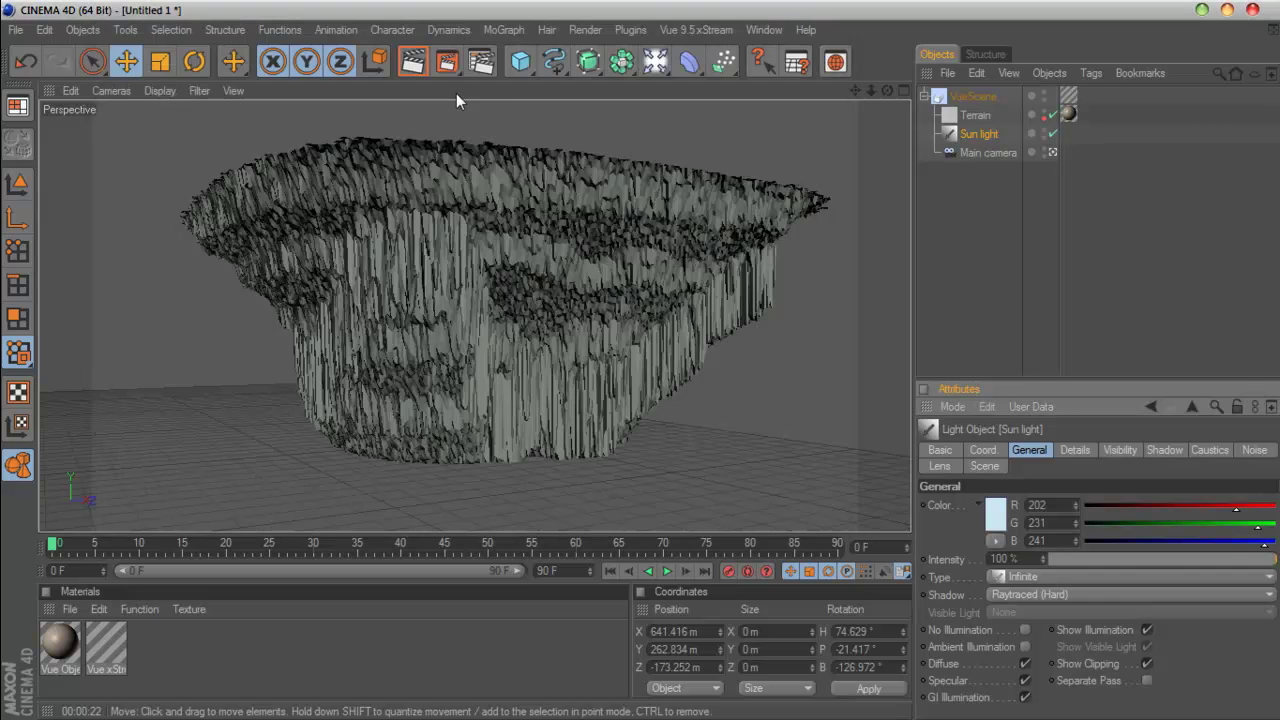
# - Render a close-up of the terrain's rock surface in the Picture Viewer, examine it enlarged and close the viewer
pyautogui.moveTo(857, 90)
pyautogui.mouseDown()
pyautogui.moveTo(923, 103)
pyautogui.moveTo(872, 102)
pyautogui.moveTo(882, 92)
pyautogui.mouseUp()
pyautogui.click(864, 102)
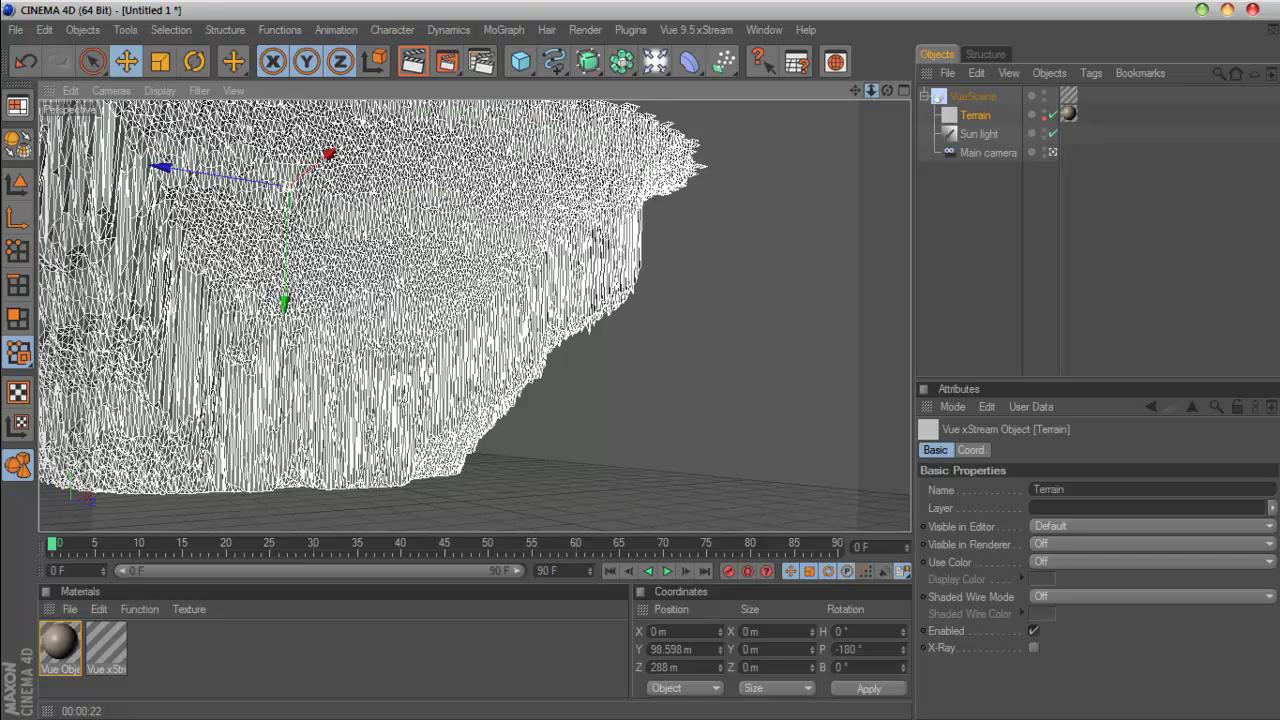
pyautogui.click(937, 216)
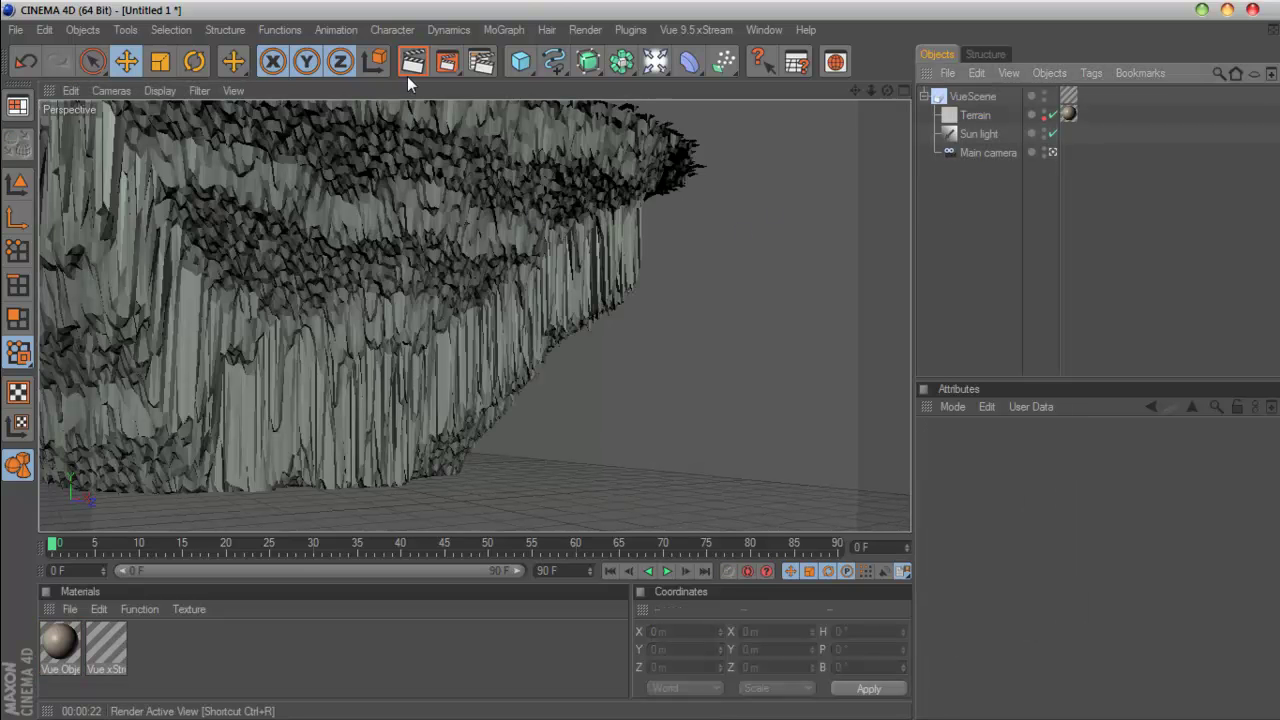
pyautogui.click(446, 62)
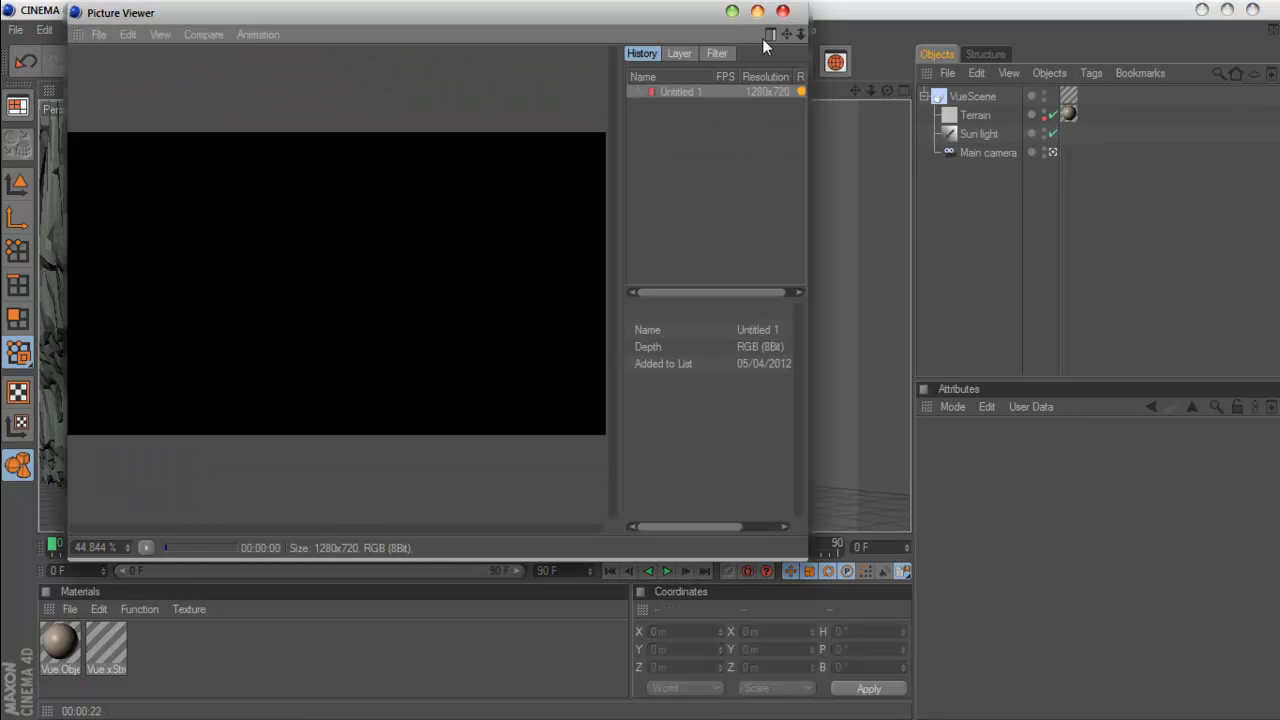
pyautogui.click(766, 36)
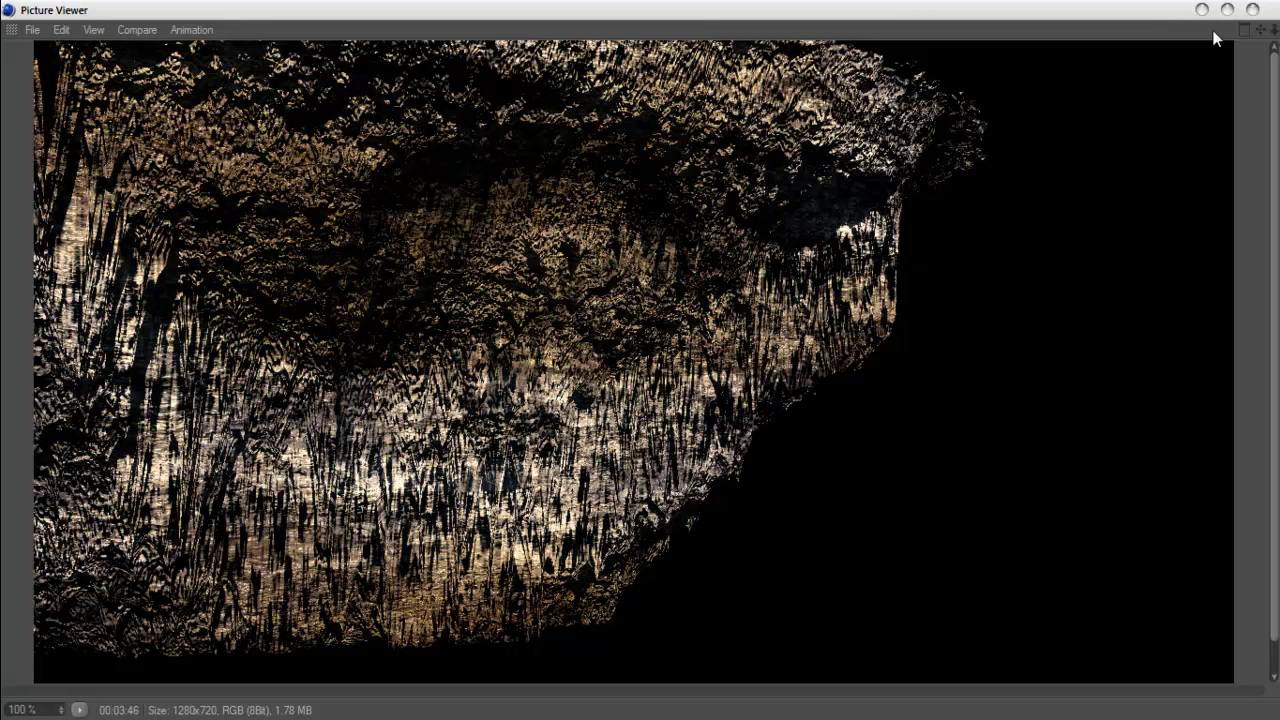
pyautogui.click(1252, 10)
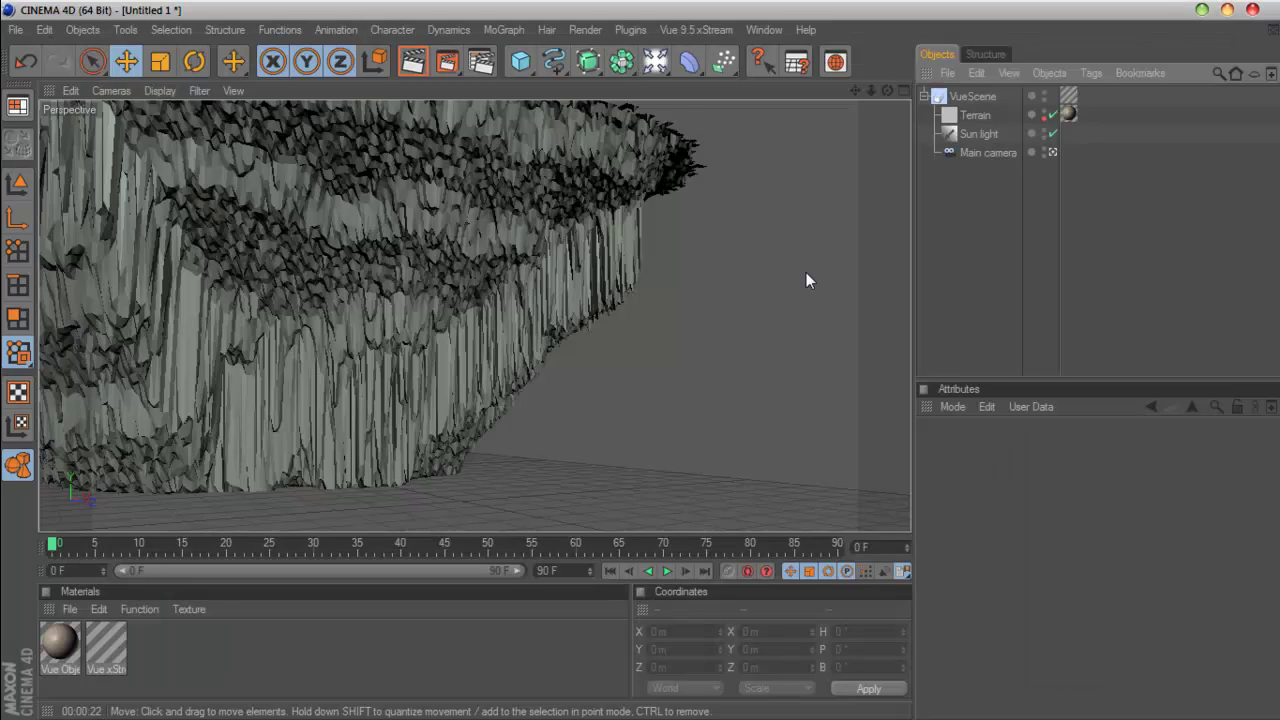
# - Set the render anti-aliasing max level to 1x1 and the threshold to 30%
pyautogui.moveTo(871, 90)
pyautogui.mouseDown()
pyautogui.moveTo(836, 99)
pyautogui.moveTo(865, 92)
pyautogui.mouseUp()
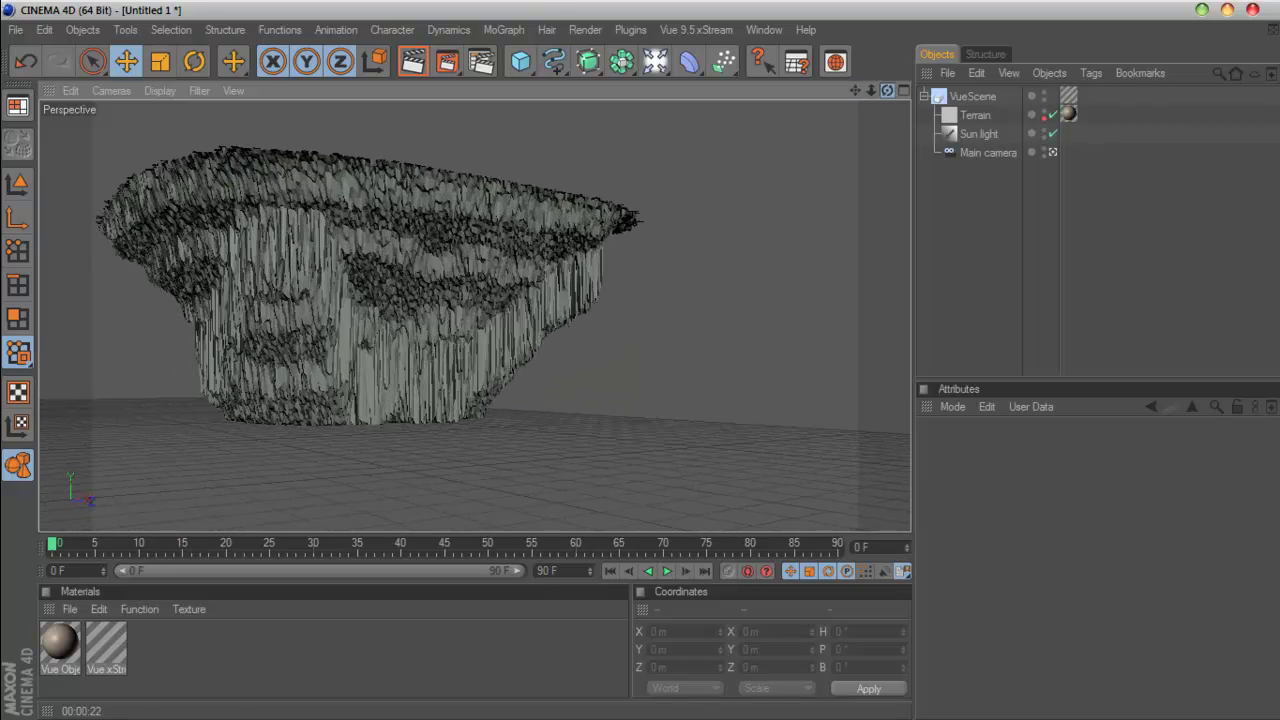
pyautogui.click(962, 116)
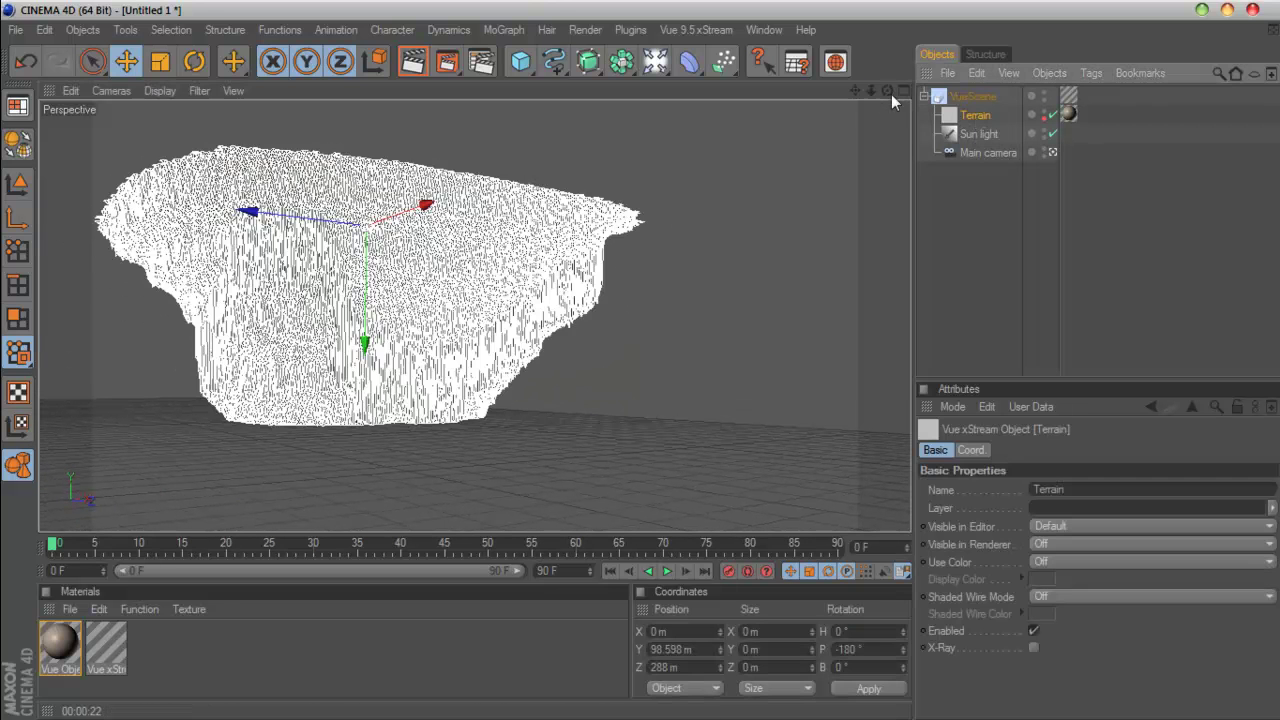
pyautogui.moveTo(887, 90)
pyautogui.mouseDown()
pyautogui.moveTo(820, 95)
pyautogui.moveTo(880, 105)
pyautogui.mouseUp()
pyautogui.click(943, 225)
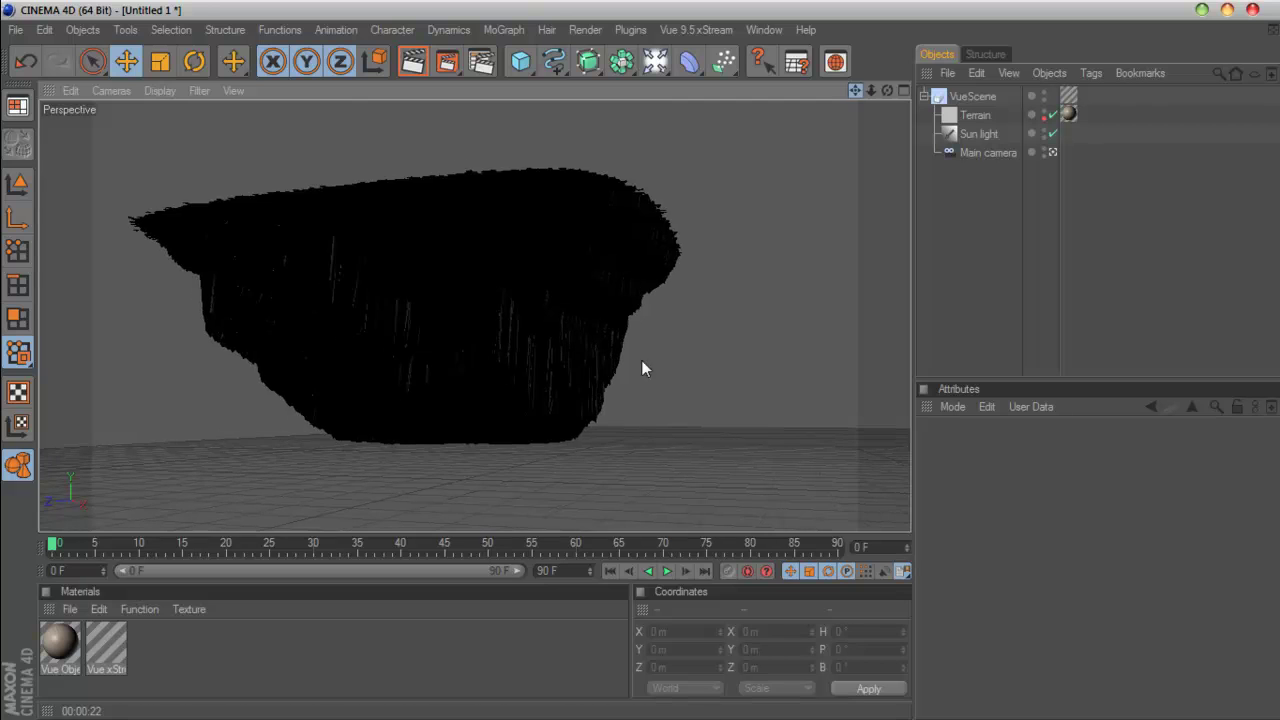
pyautogui.click(472, 64)
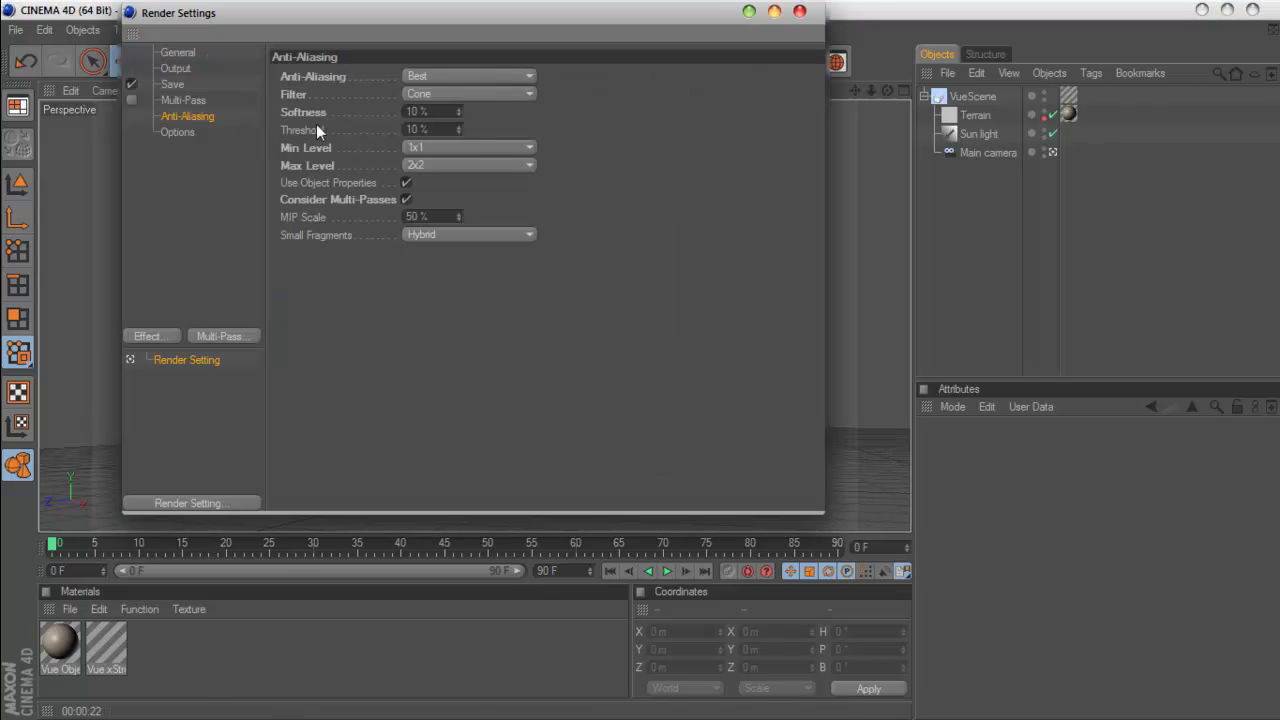
pyautogui.click(443, 165)
pyautogui.click(427, 189)
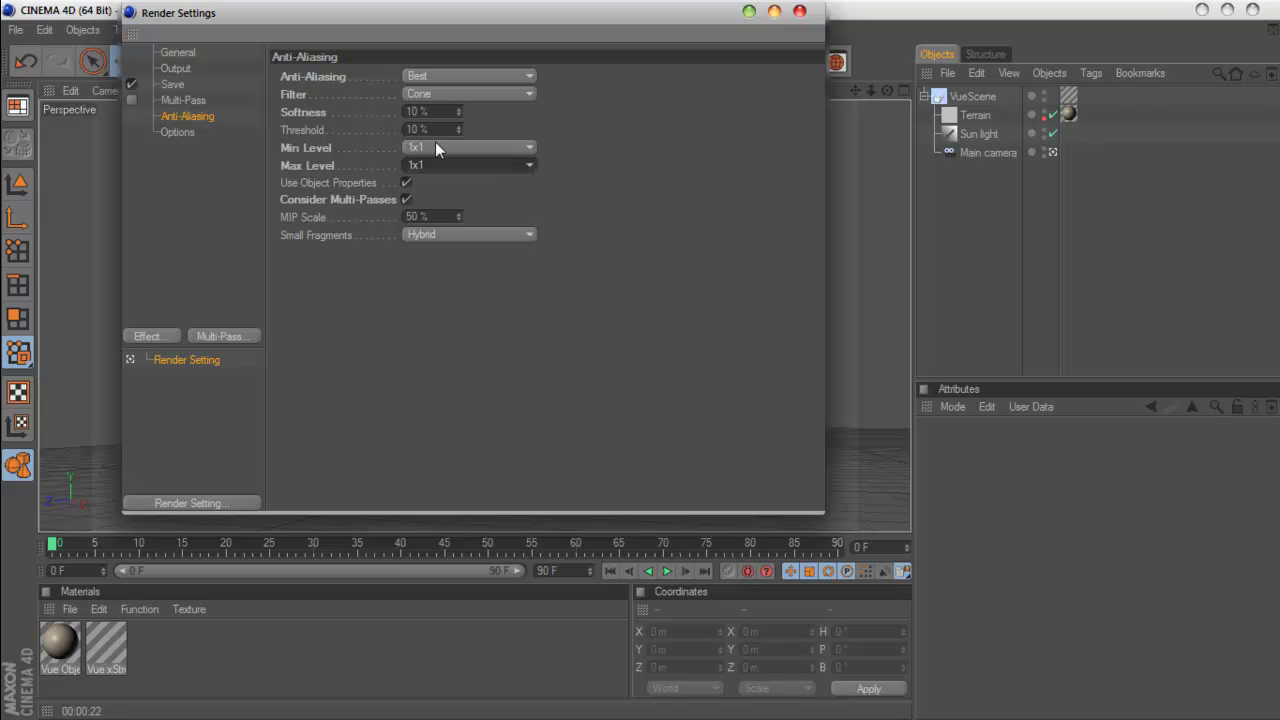
pyautogui.write('30')
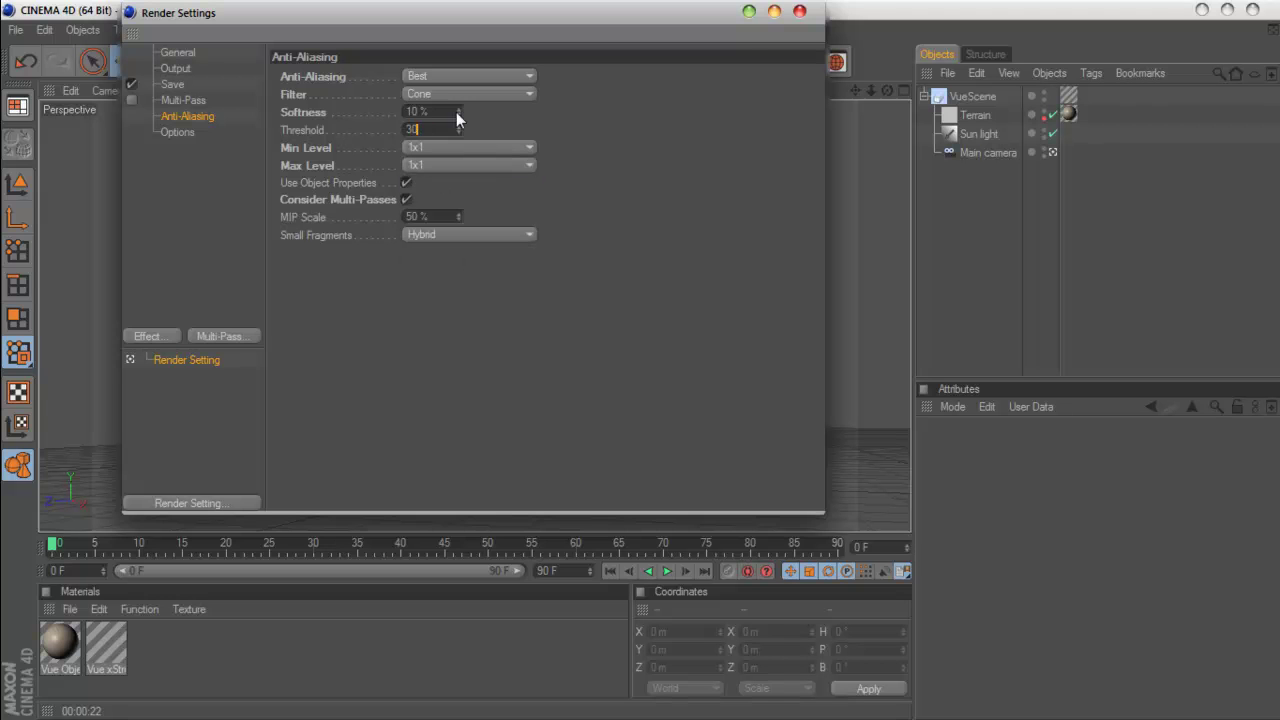
pyautogui.click(799, 12)
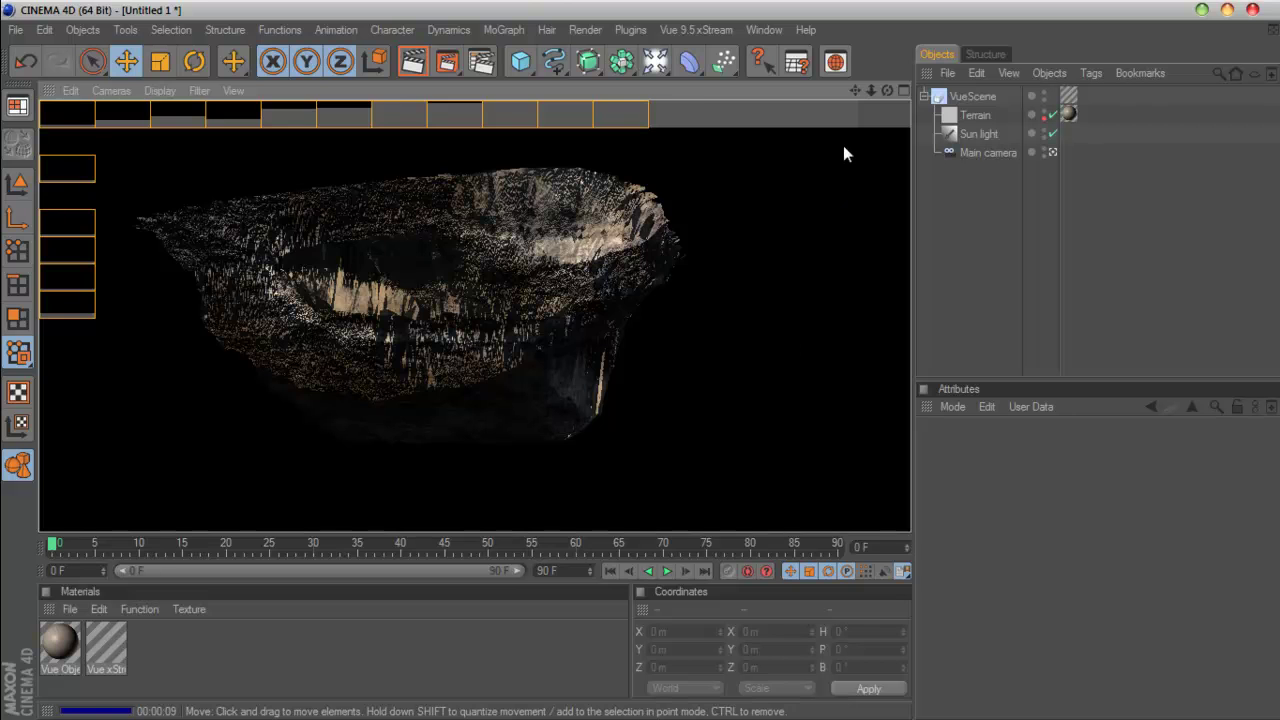
# - Render the terrain from another side to examine how the mixed rock material looks there
pyautogui.click(890, 105)
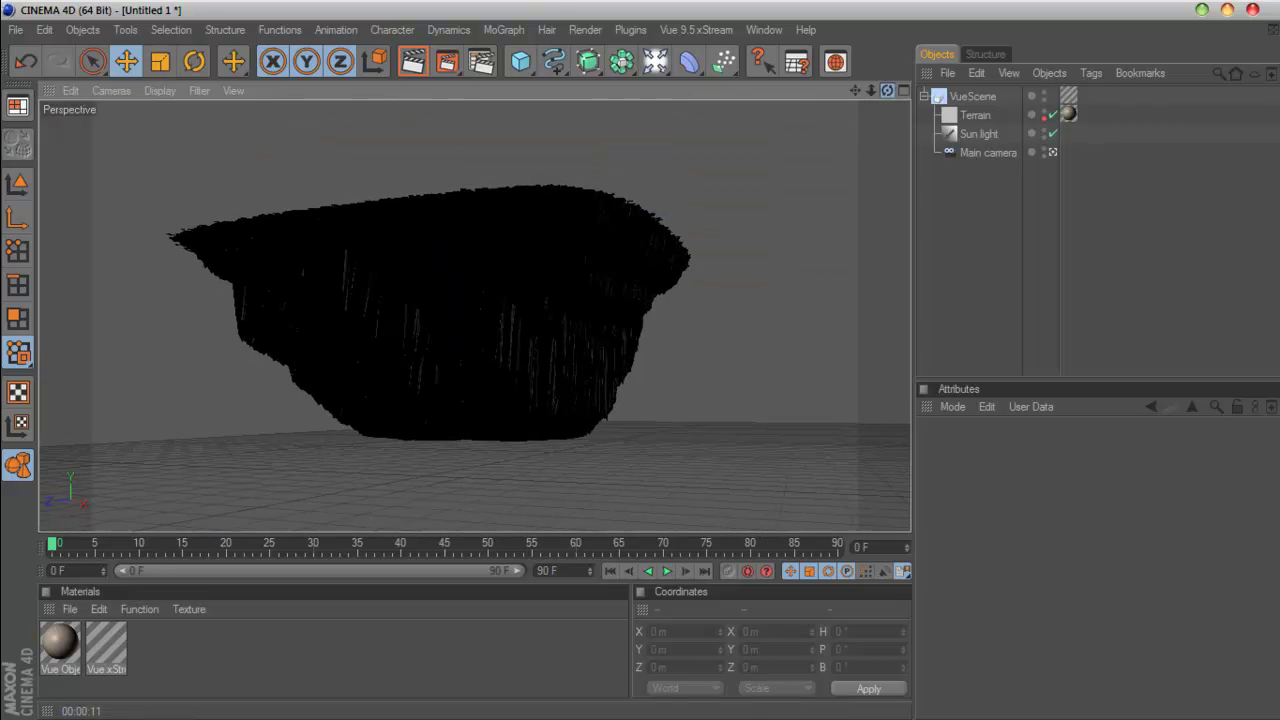
pyautogui.click(974, 134)
pyautogui.click(976, 116)
pyautogui.moveTo(890, 96)
pyautogui.mouseDown()
pyautogui.moveTo(830, 99)
pyautogui.moveTo(895, 83)
pyautogui.moveTo(860, 90)
pyautogui.moveTo(879, 91)
pyautogui.mouseUp()
pyautogui.click(986, 264)
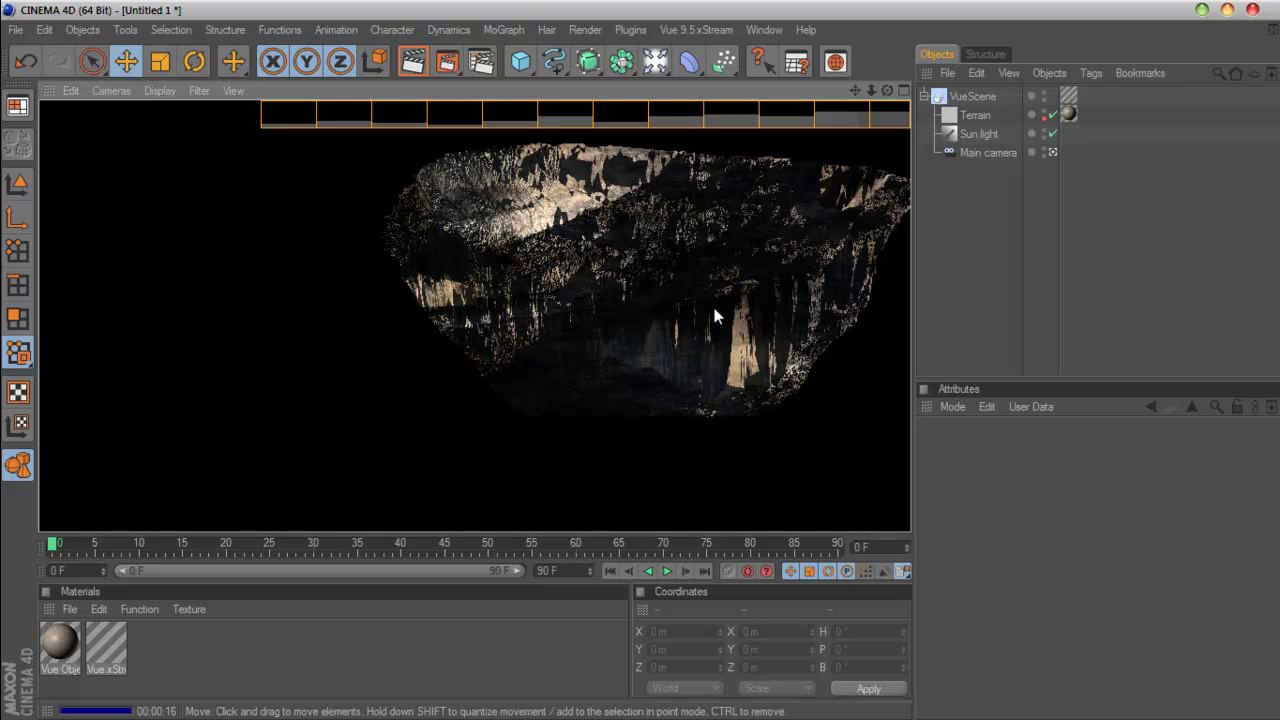
pyautogui.click(712, 308)
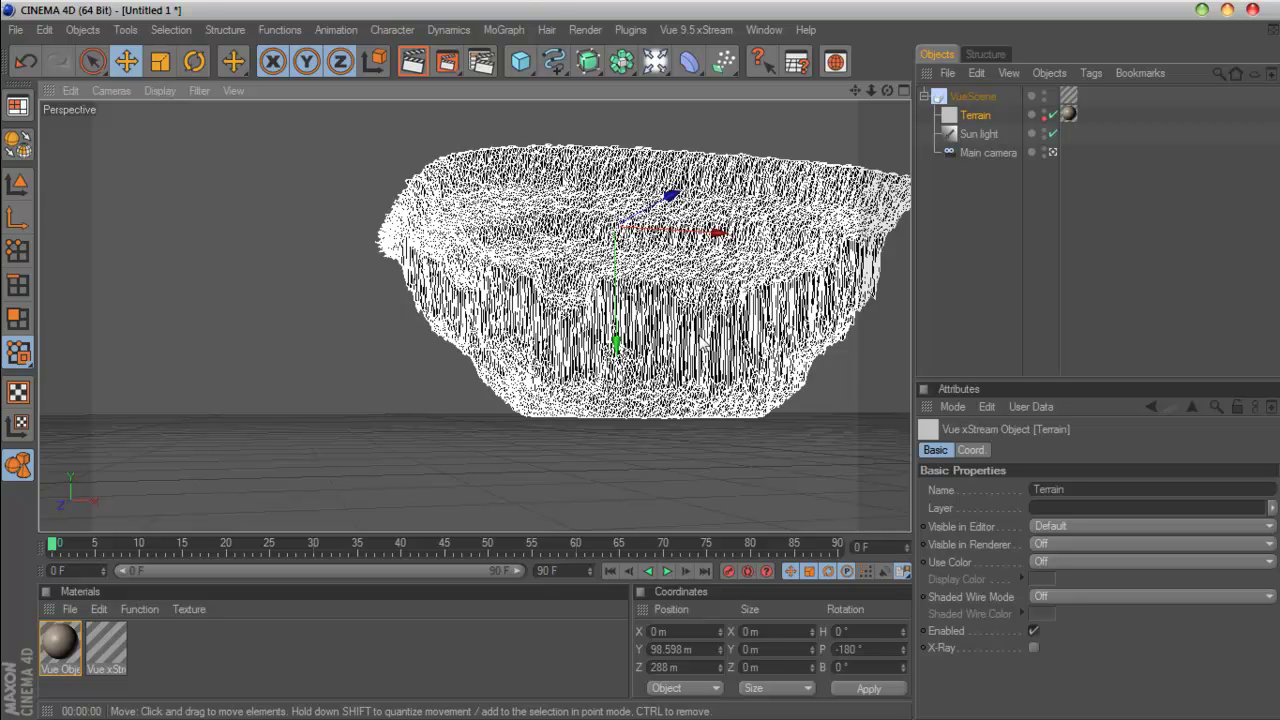
pyautogui.click(886, 332)
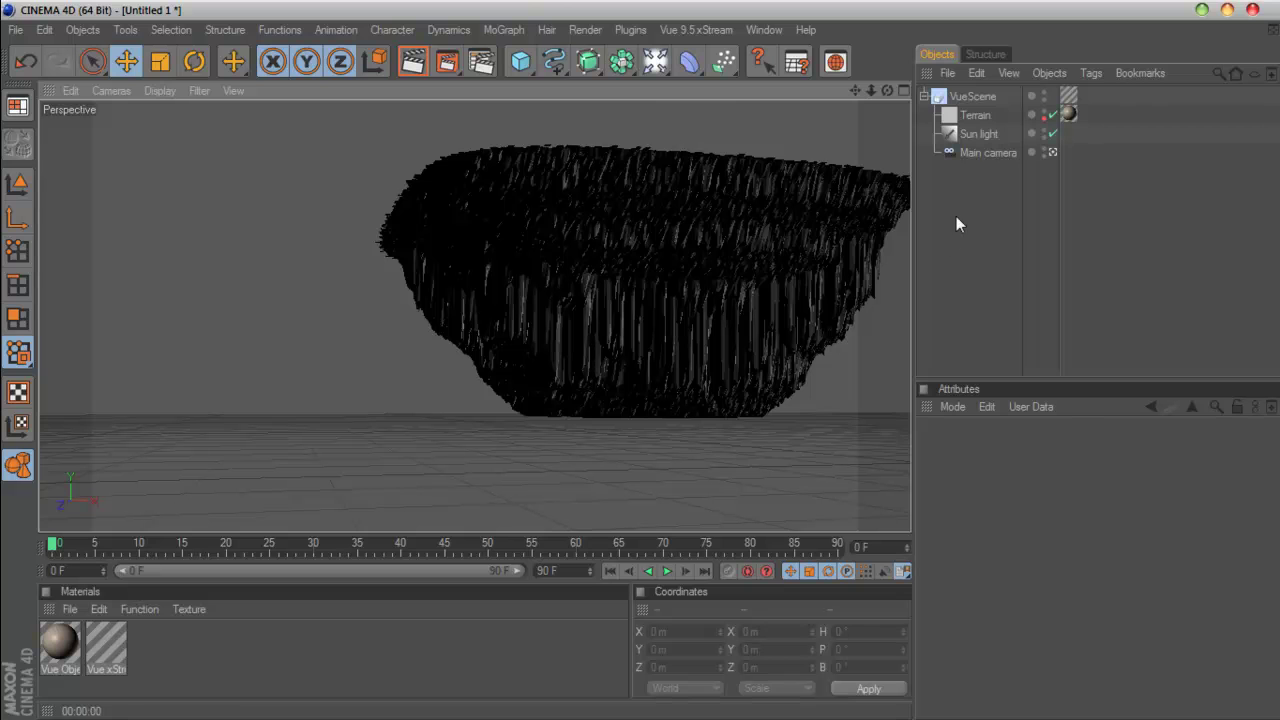
# - Add a Protection tag to the main camera and stop viewing the scene through it
pyautogui.click(987, 154)
pyautogui.rightClick(988, 155)
pyautogui.moveTo(1043, 52)
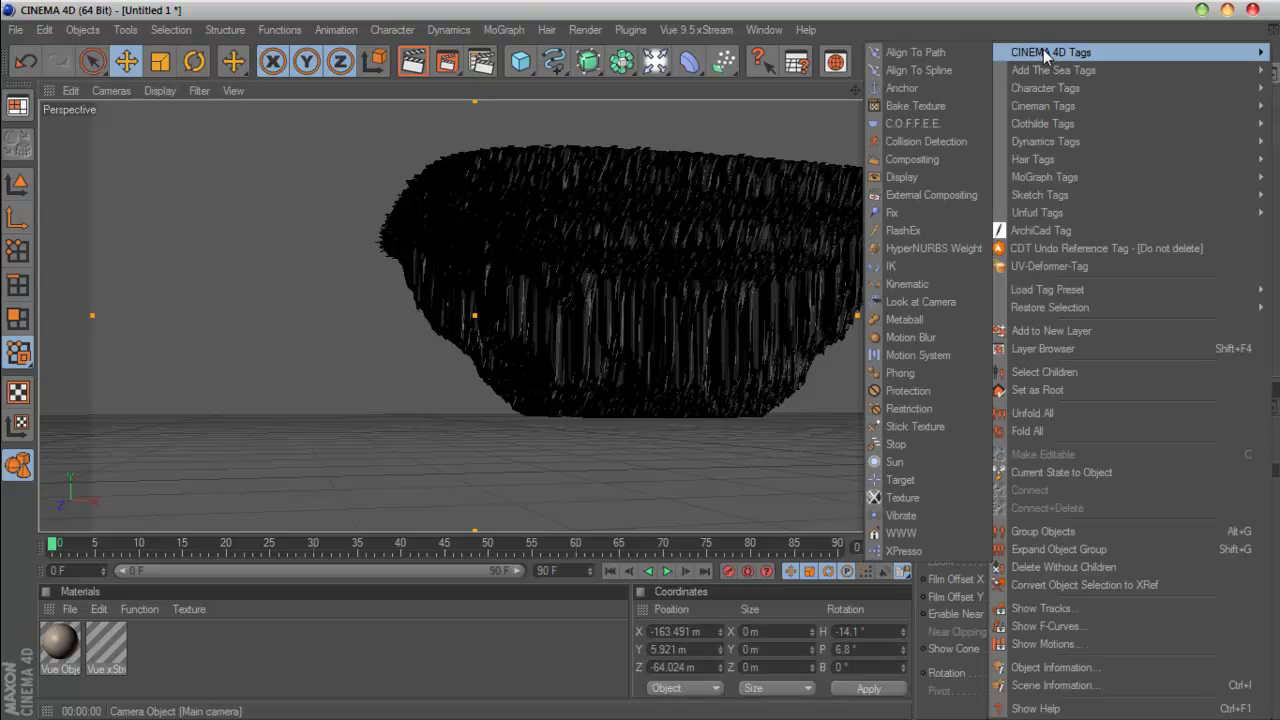
pyautogui.click(908, 390)
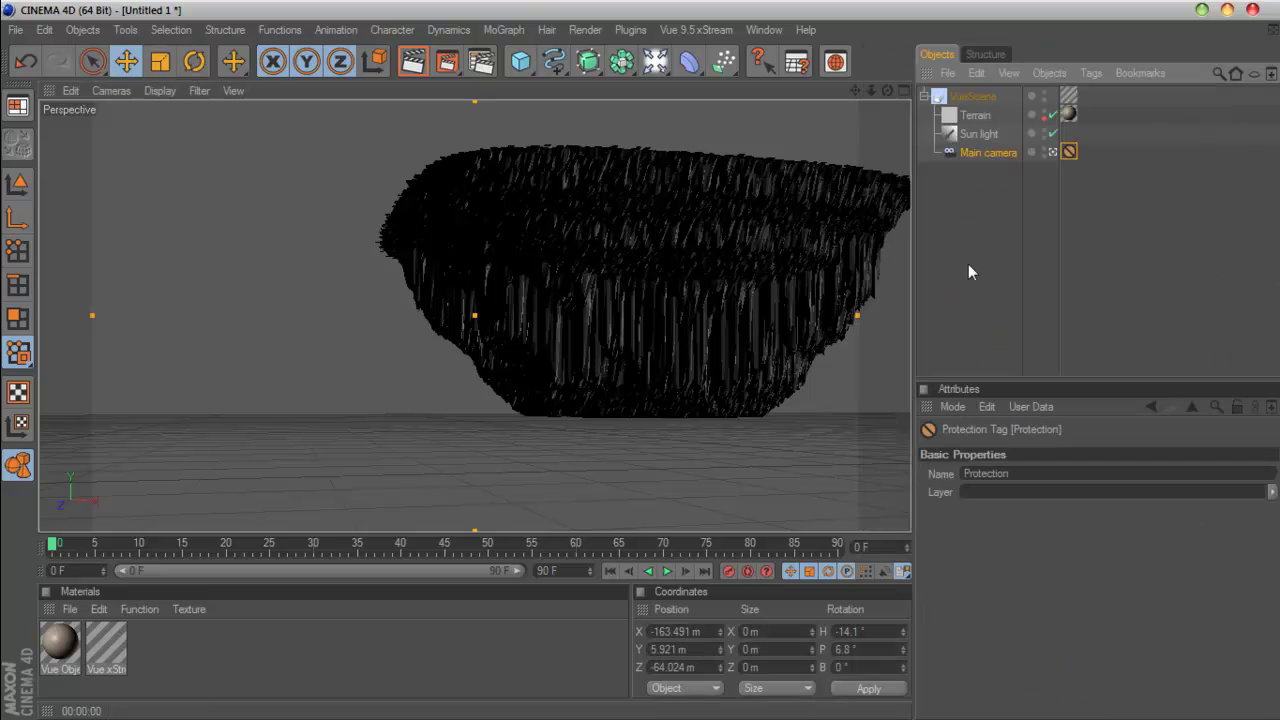
pyautogui.click(980, 257)
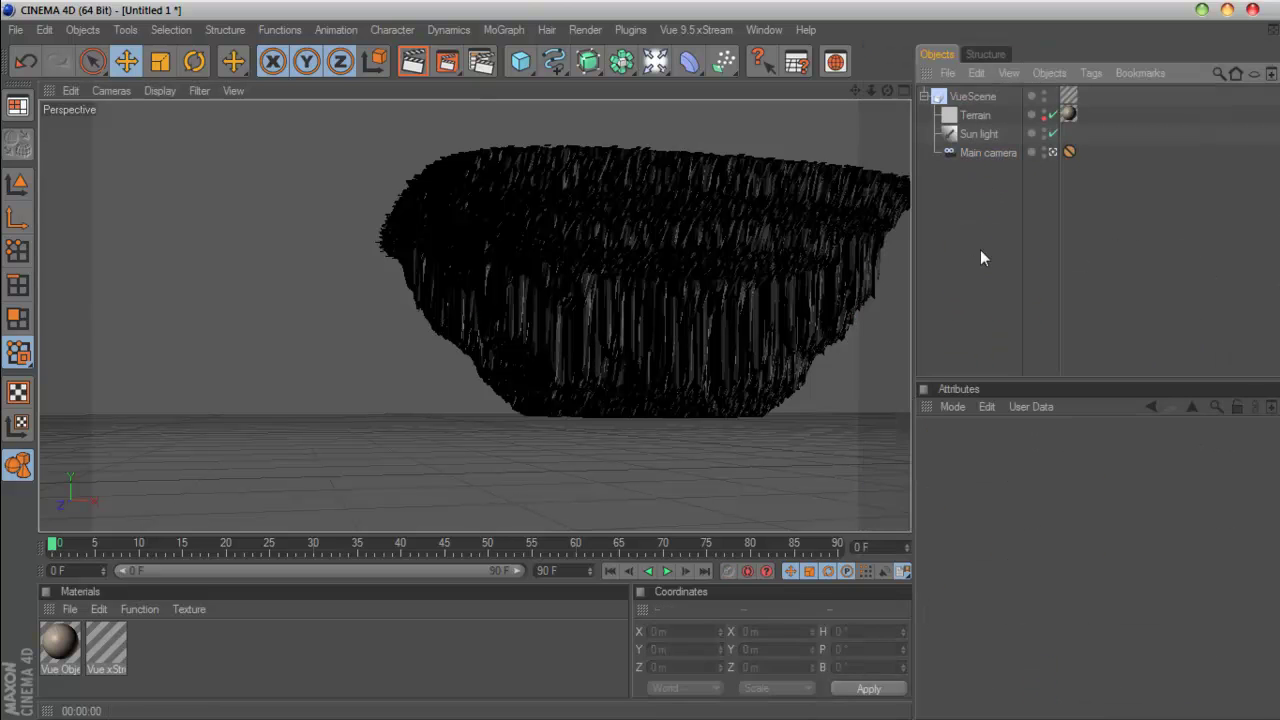
pyautogui.click(1052, 152)
# - Create a second Vue terrain of the Heightfield Terrain type and show the scene in a maximized front view
pyautogui.moveTo(870, 90); pyautogui.dragTo(898, 87)
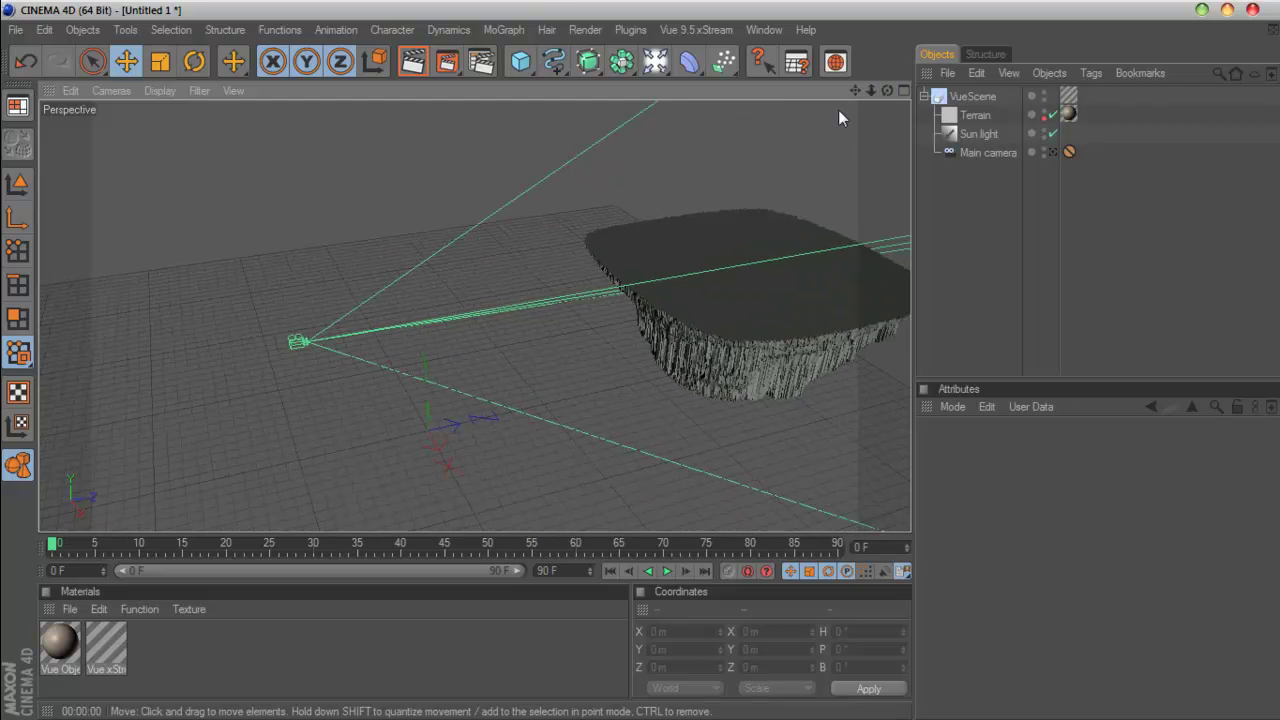
pyautogui.moveTo(860, 90); pyautogui.dragTo(755, 294)
pyautogui.scroll(2, 755, 294)
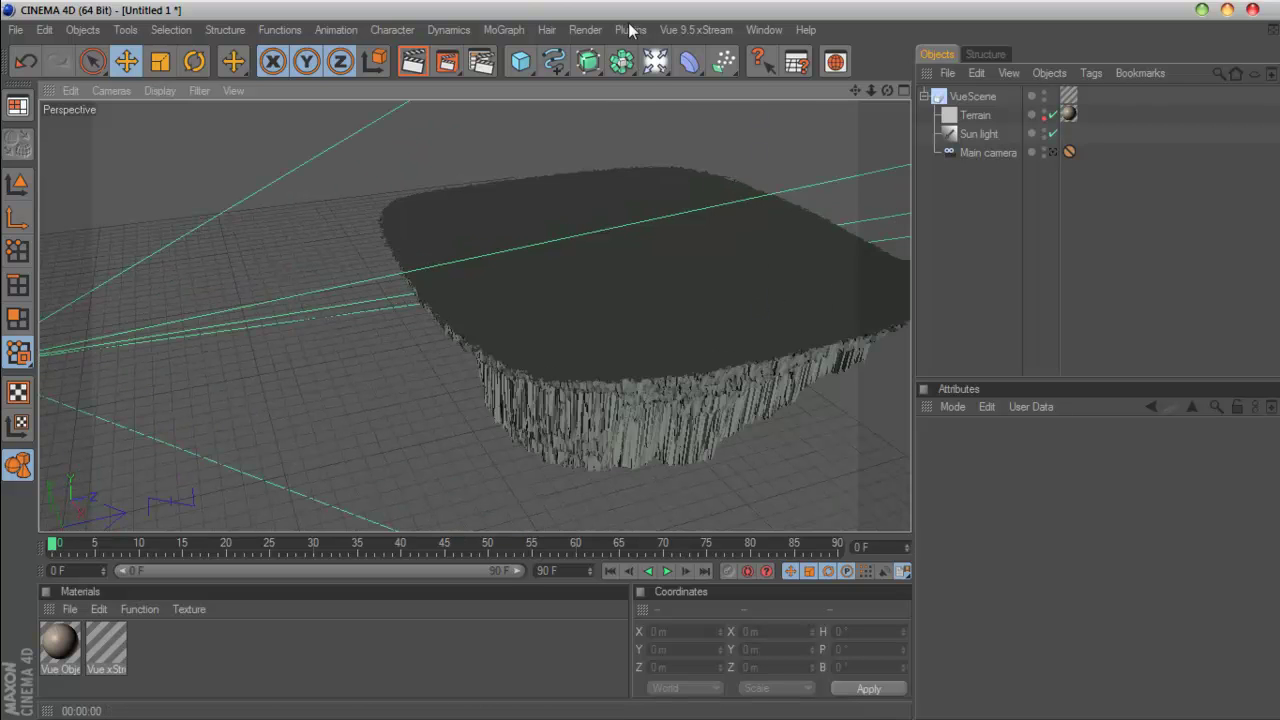
pyautogui.click(697, 30)
pyautogui.moveTo(735, 92)
pyautogui.moveTo(803, 99)
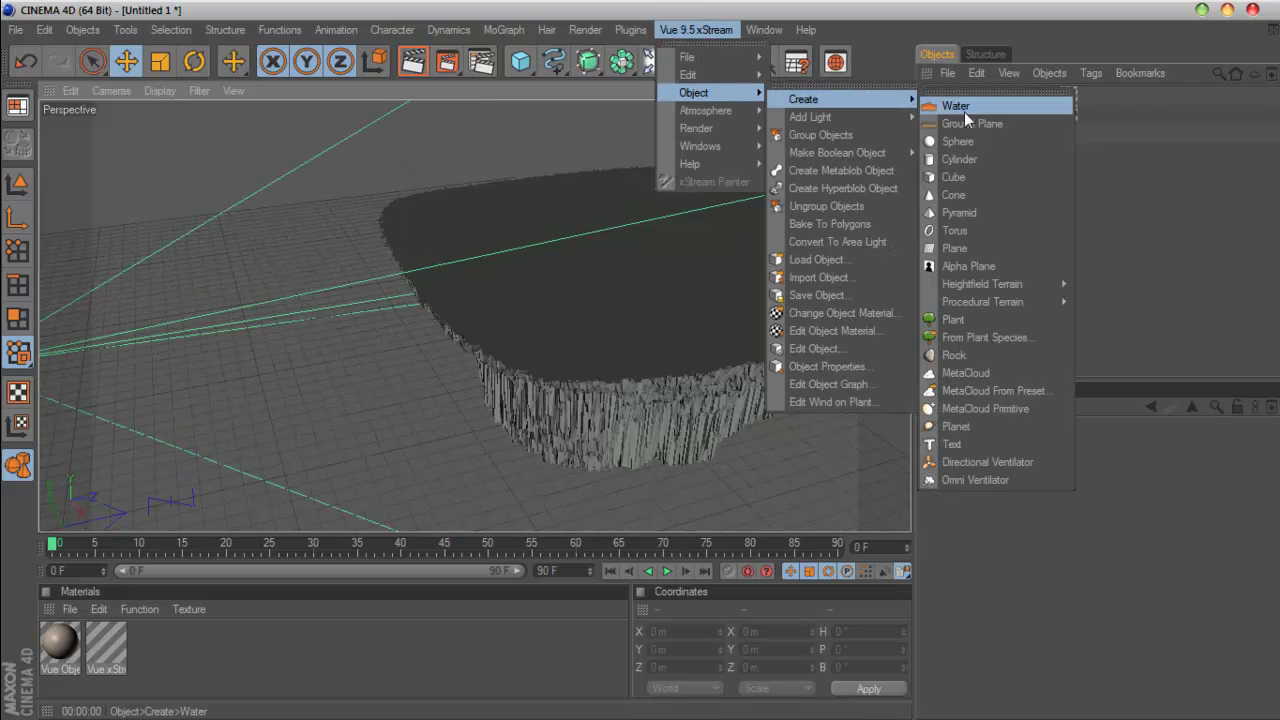
pyautogui.moveTo(1030, 289)
pyautogui.click(1101, 293)
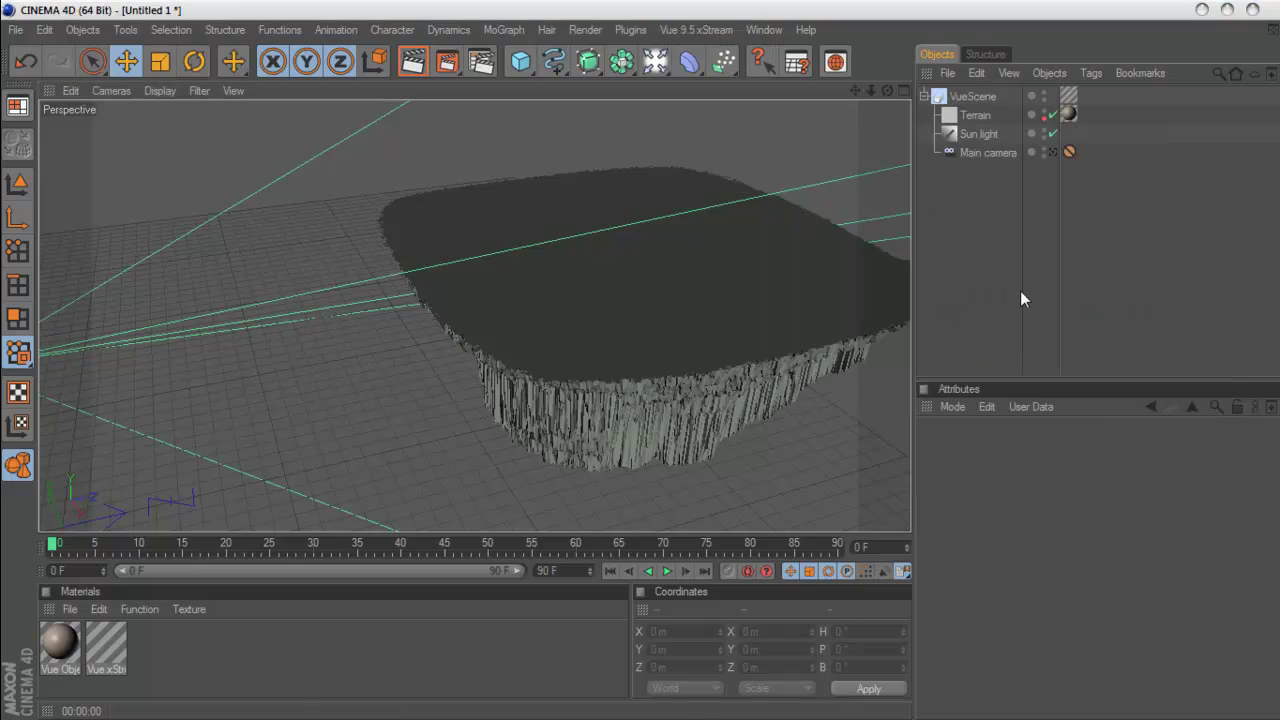
pyautogui.click(902, 91)
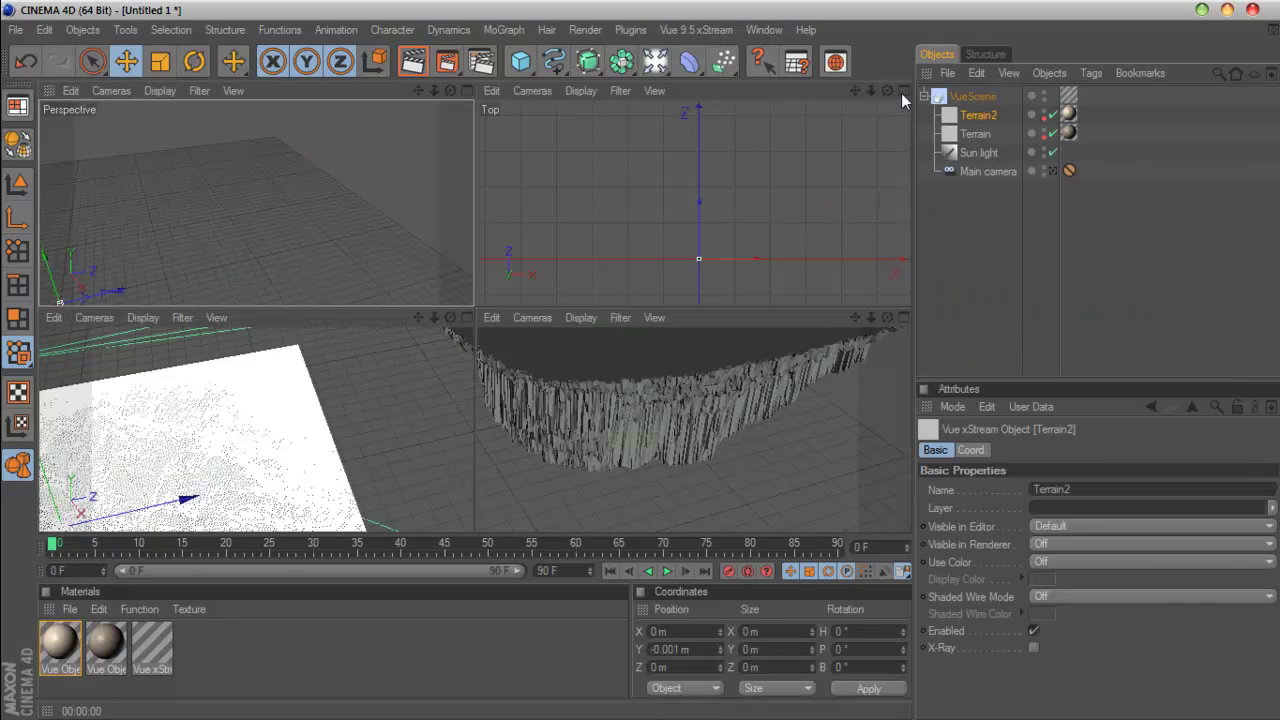
pyautogui.click(902, 318)
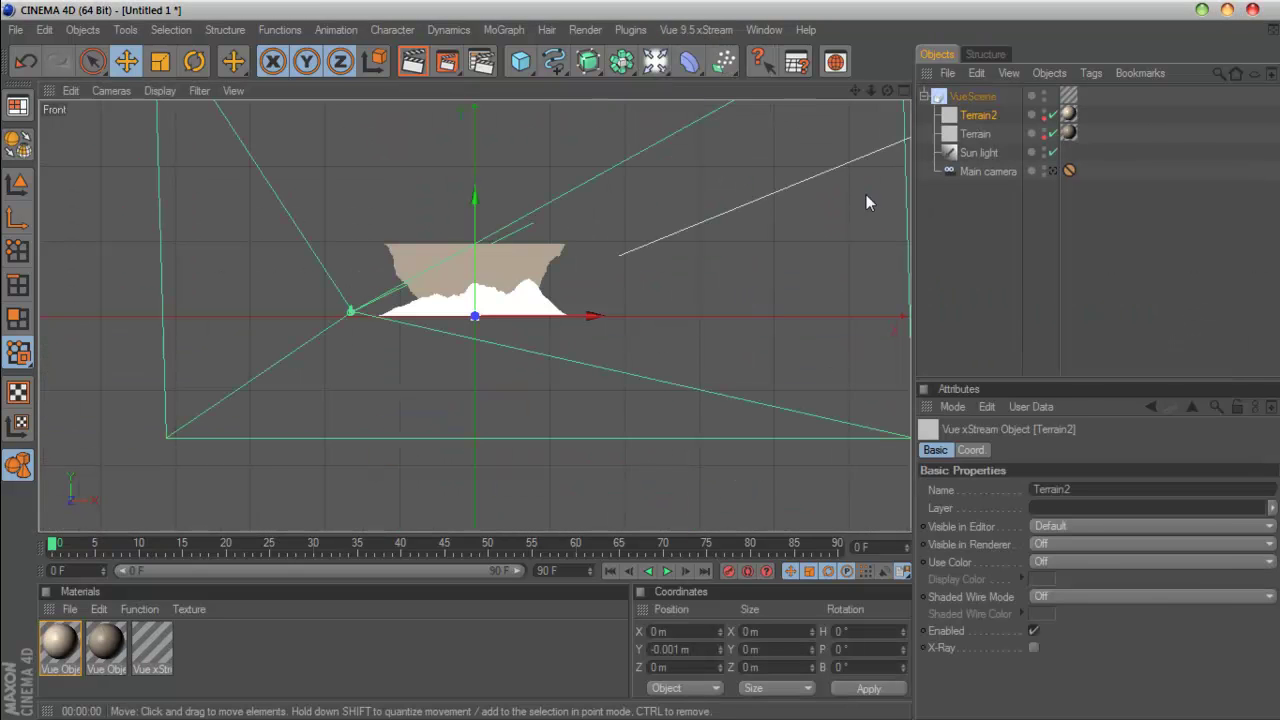
# - Move the second terrain on top of the first one, to about Y 95 m and Z 281 m
pyautogui.click(902, 91)
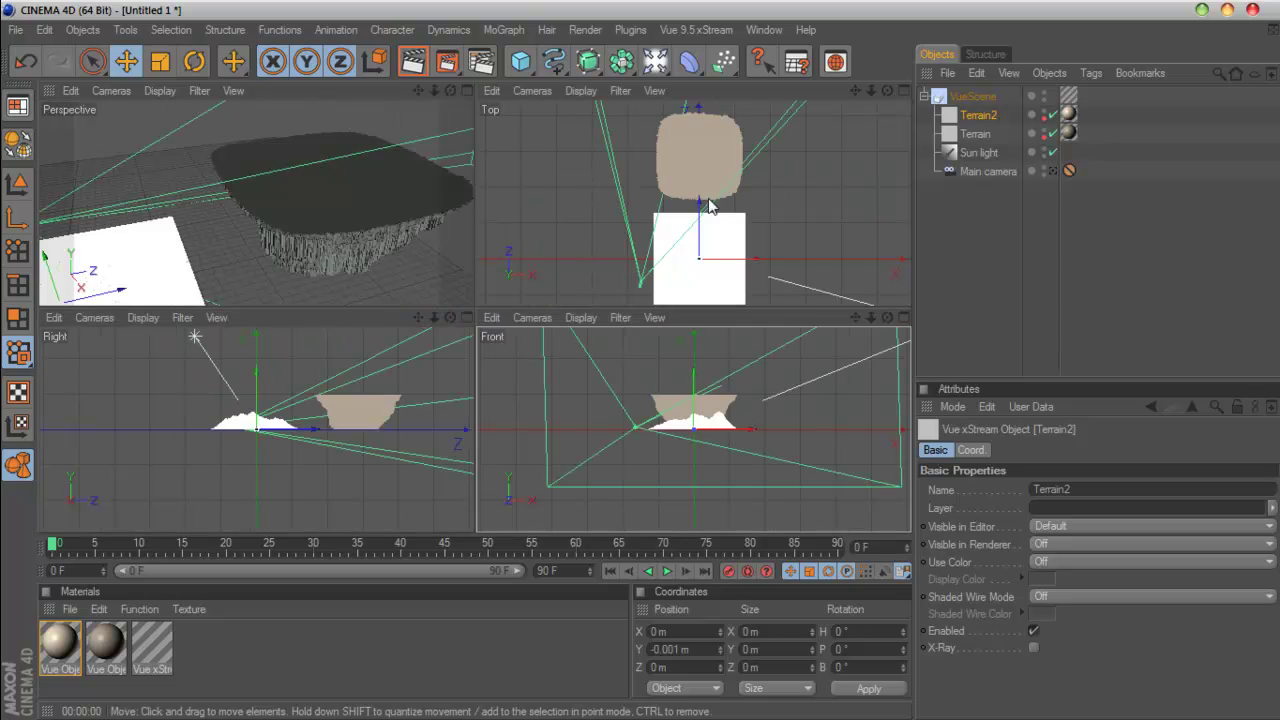
pyautogui.moveTo(700, 224); pyautogui.dragTo(700, 126)
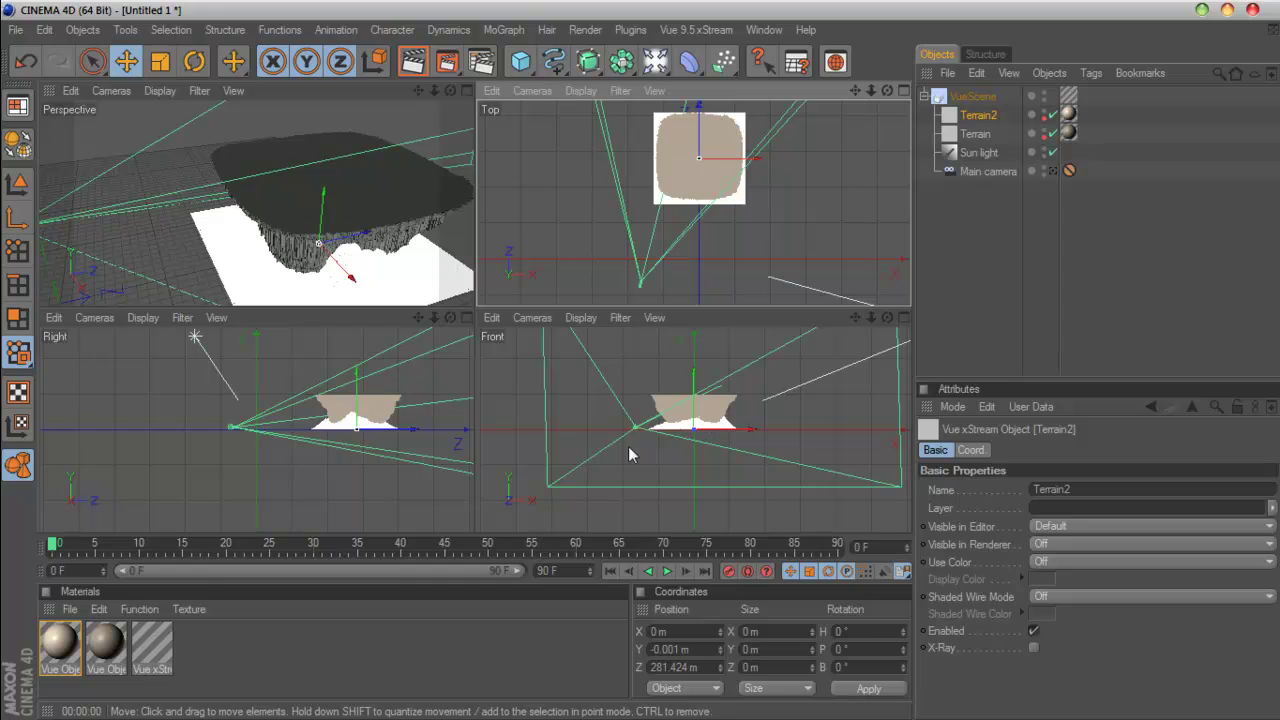
pyautogui.scroll(5, 870, 330)
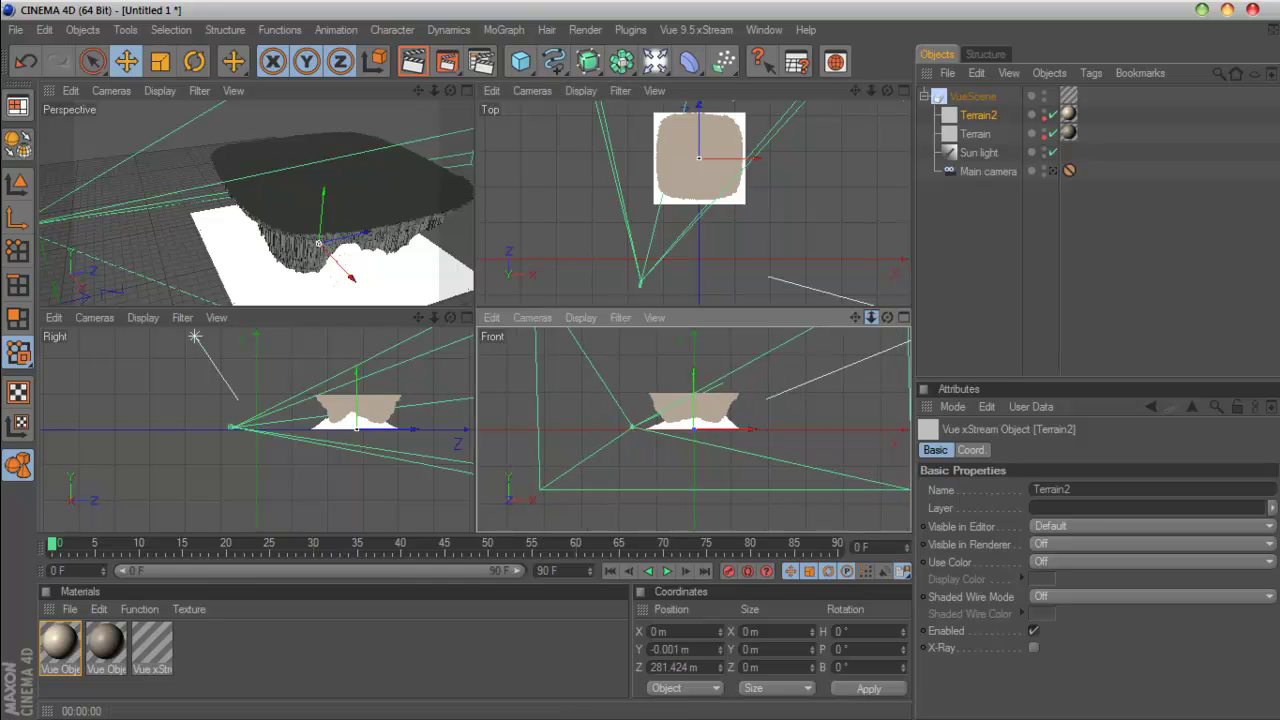
pyautogui.moveTo(855, 317); pyautogui.dragTo(851, 419)
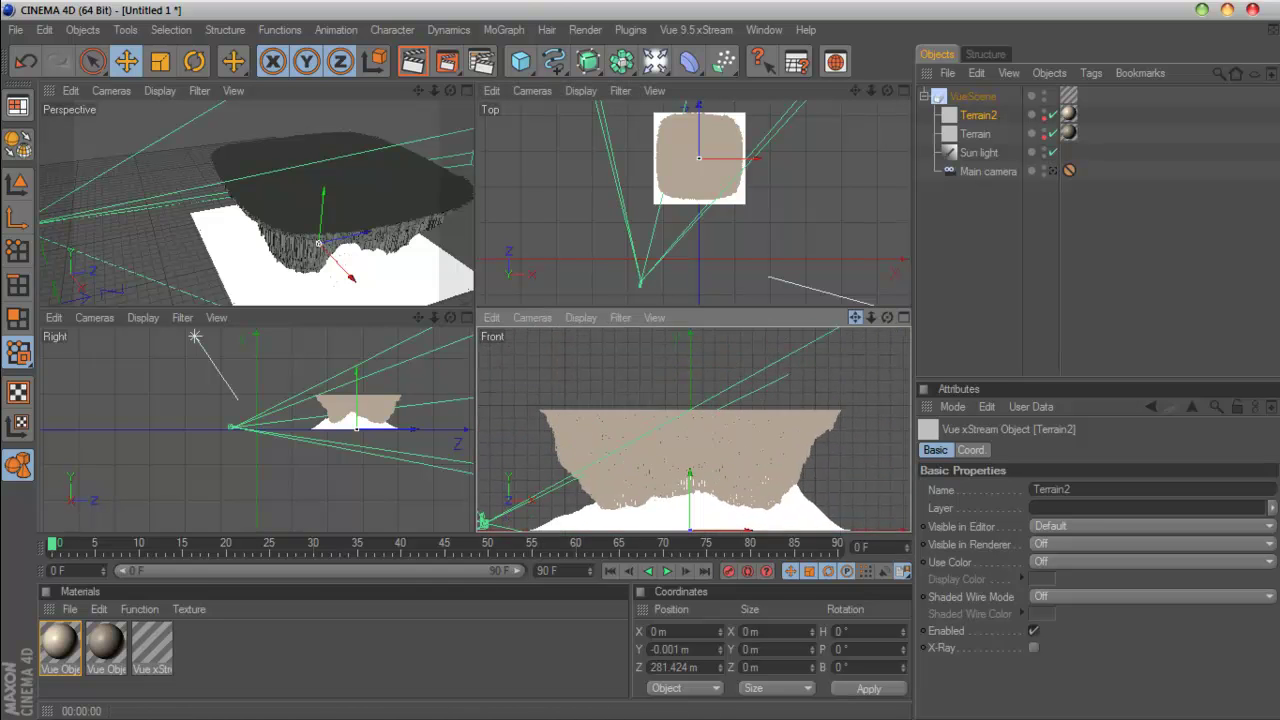
pyautogui.moveTo(691, 466); pyautogui.dragTo(689, 332)
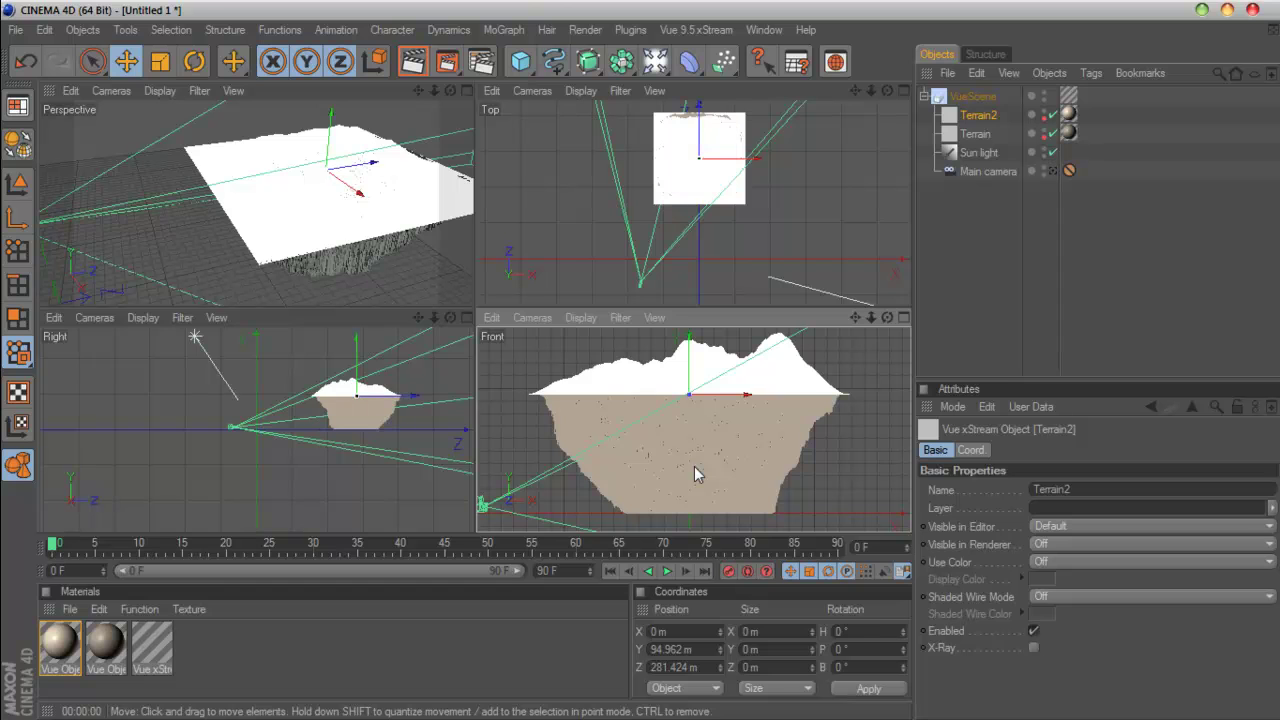
# - Scale the second terrain down uniformly to fit inside the first terrain's rim and shift it to about Z 287 m
pyautogui.keyDown('alt'); pyautogui.moveTo(866, 101); pyautogui.dragTo(851, 137, button='middle'); pyautogui.keyUp('alt')
pyautogui.click(163, 64)
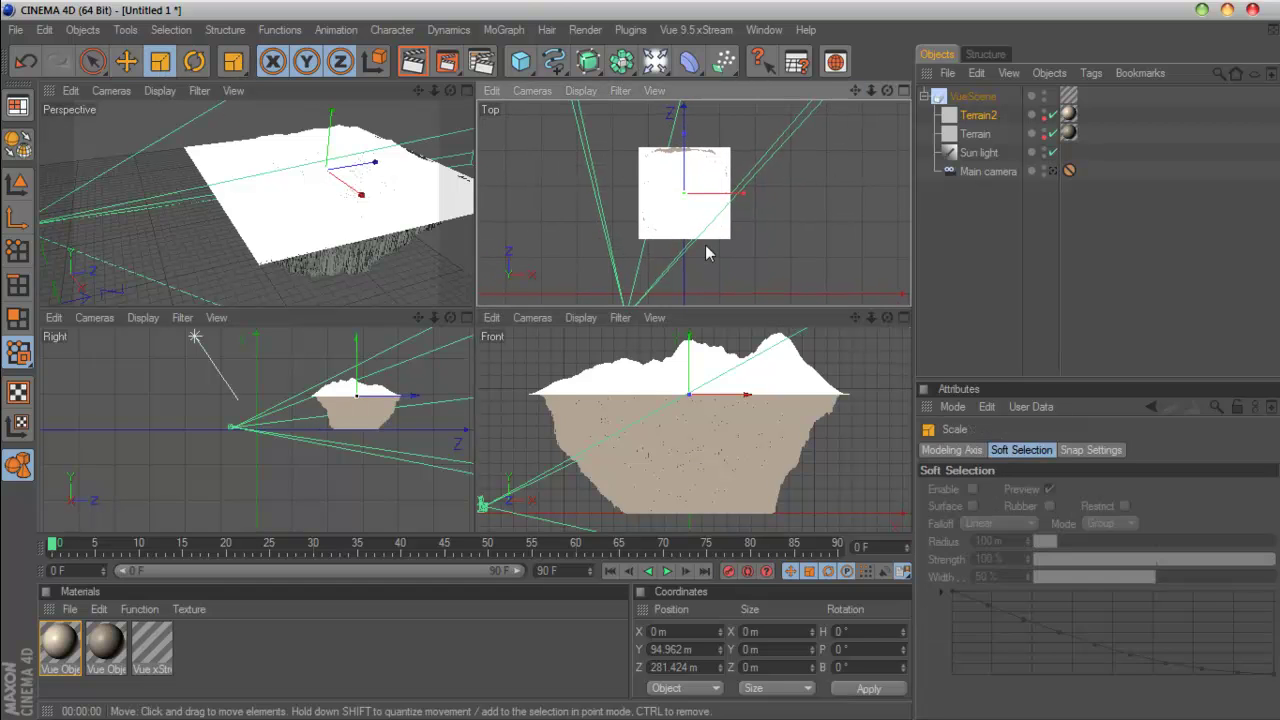
pyautogui.moveTo(684, 198); pyautogui.dragTo(664, 198)
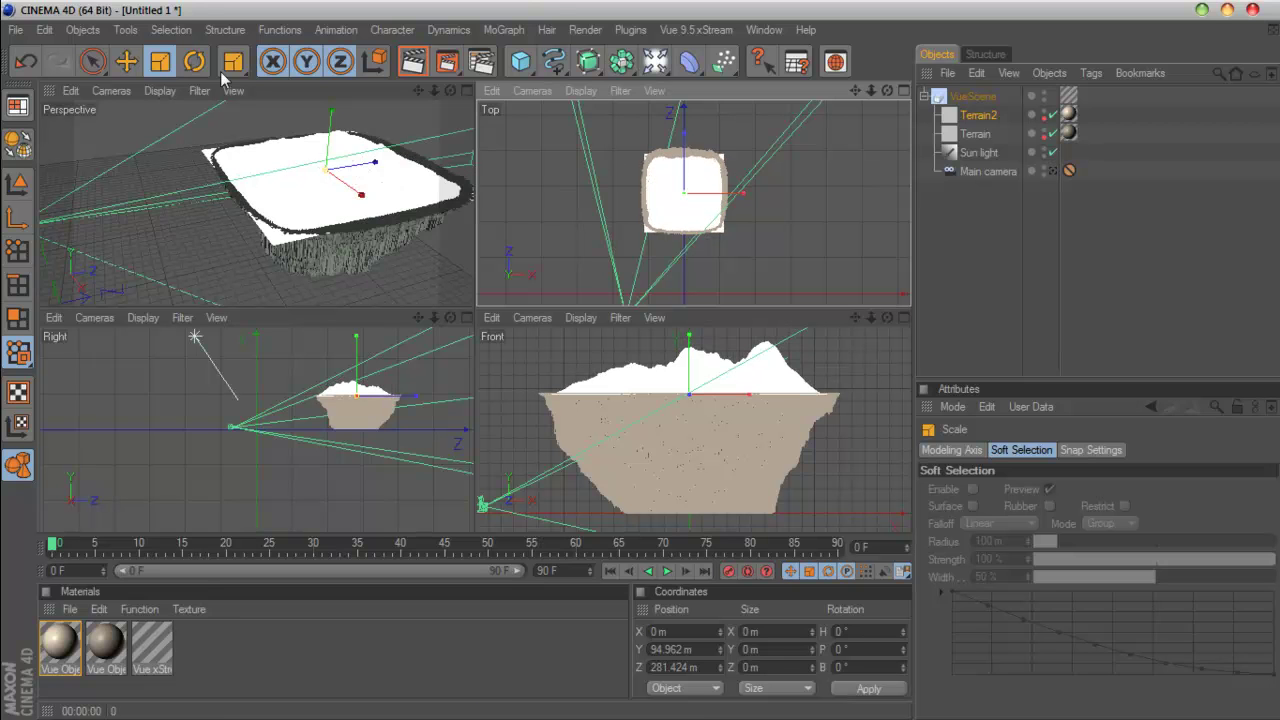
pyautogui.click(136, 66)
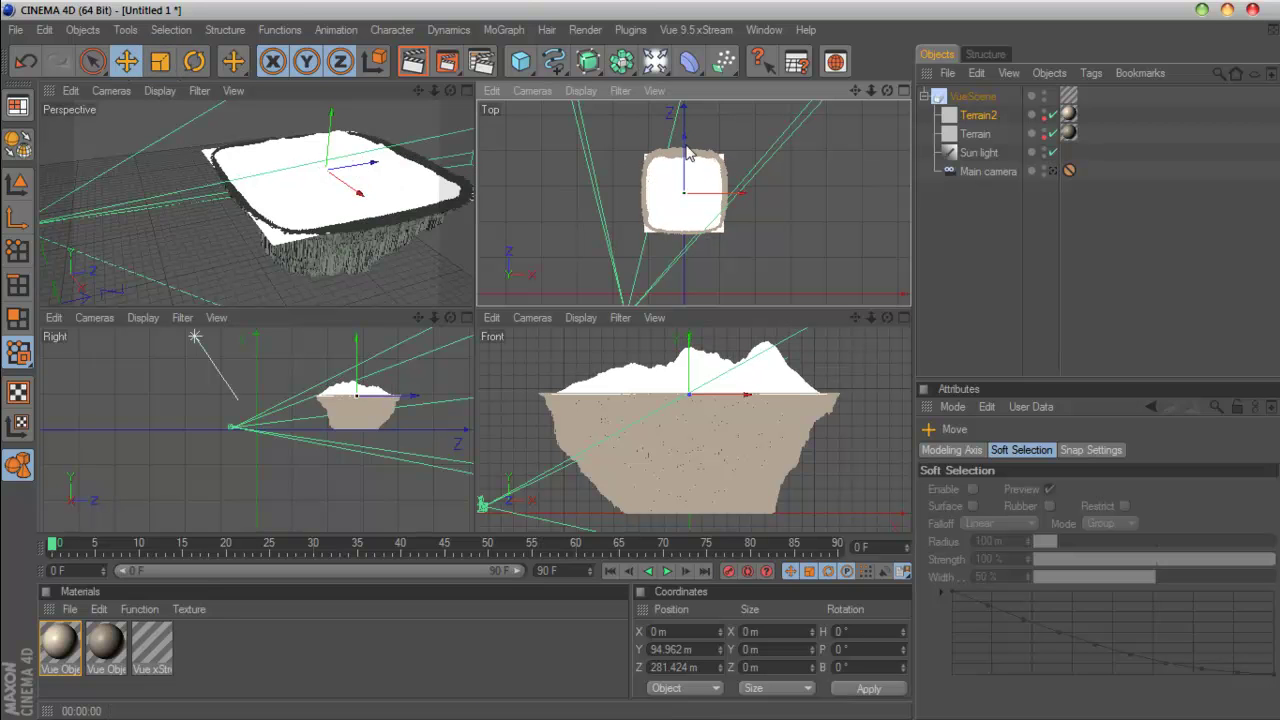
pyautogui.moveTo(684, 194); pyautogui.dragTo(684, 191)
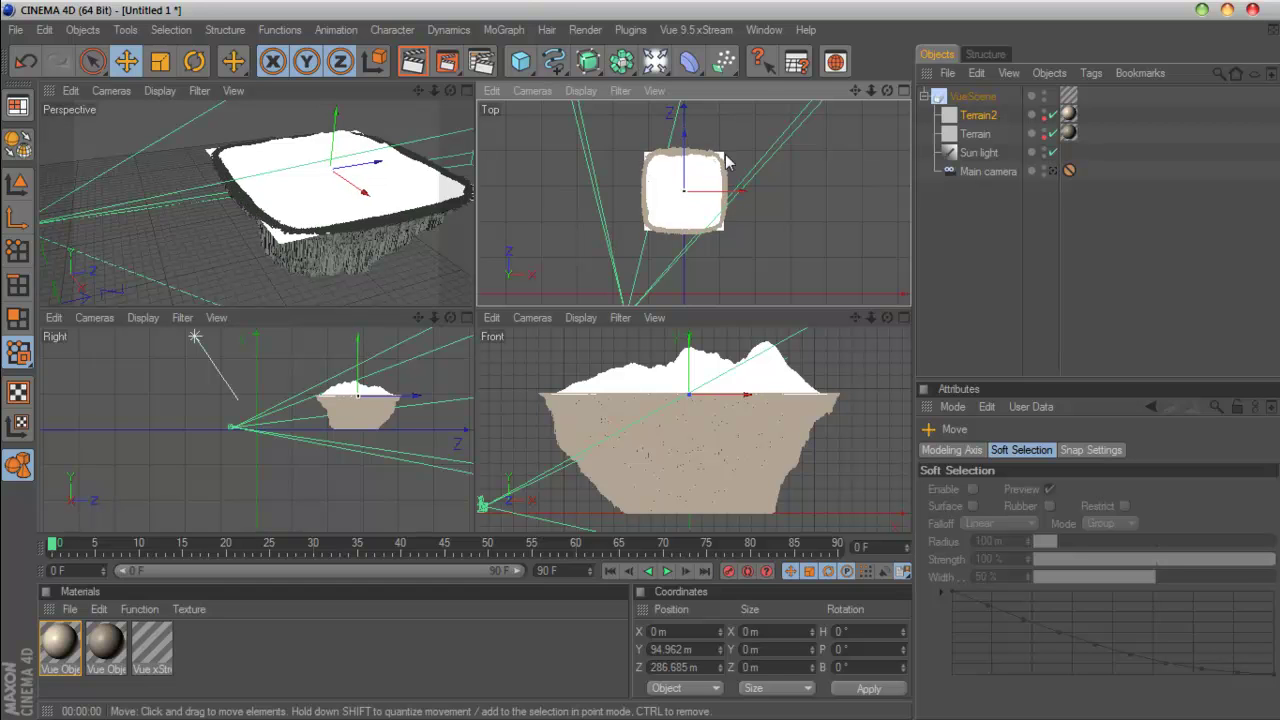
# - Open the second terrain for editing and raise its minimum altitude clip to 1.8 m to remove the flat border
pyautogui.click(696, 29)
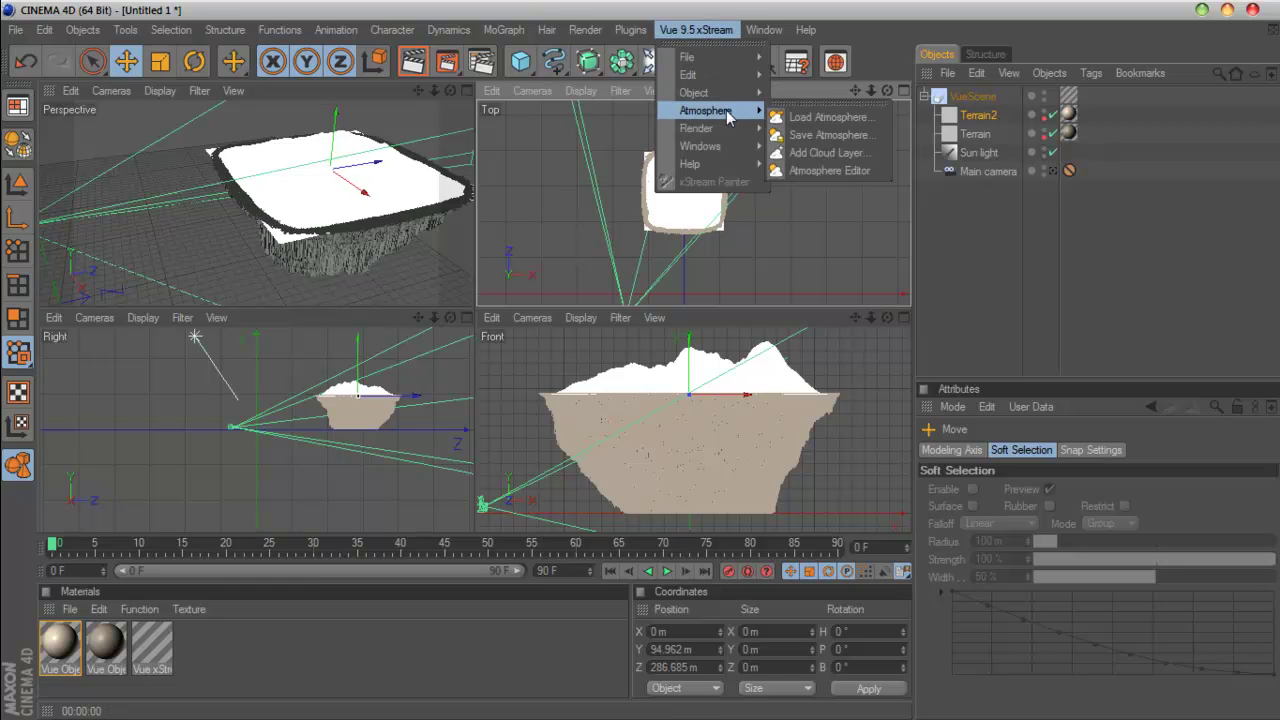
pyautogui.moveTo(710, 92)
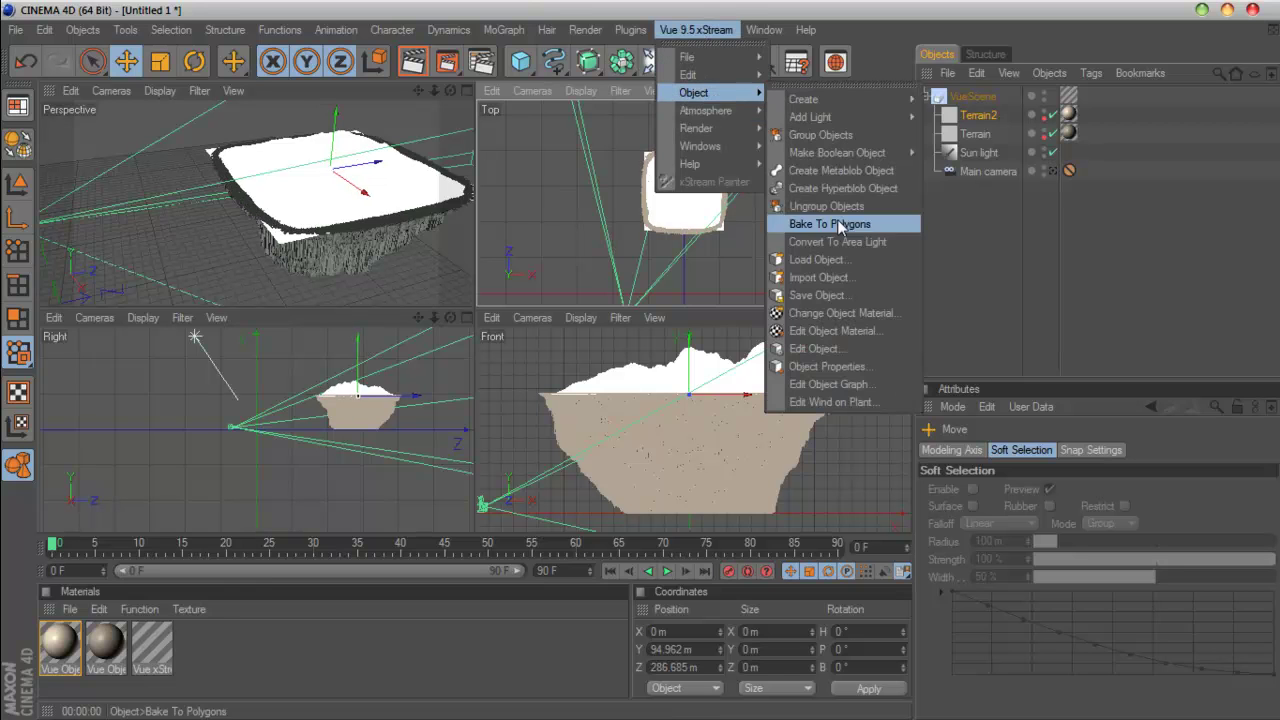
pyautogui.click(847, 349)
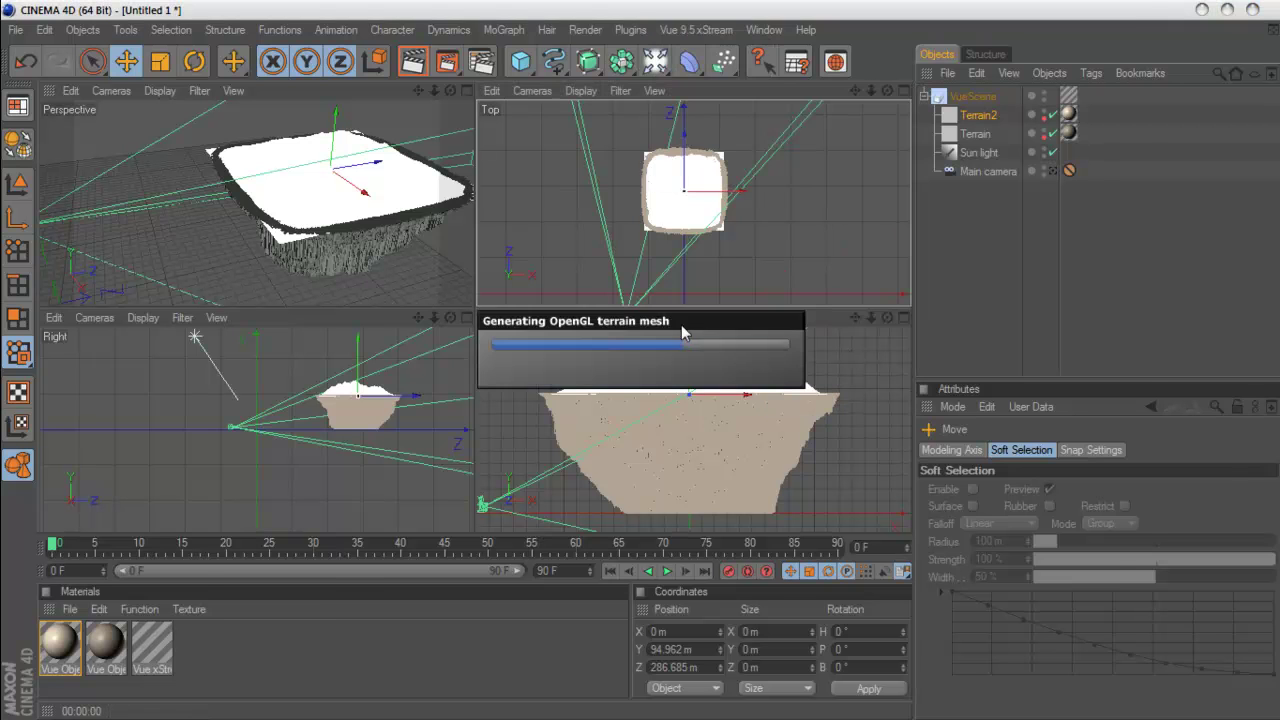
pyautogui.moveTo(671, 327)
pyautogui.mouseDown(button='right')
pyautogui.moveTo(625, 368)
pyautogui.moveTo(686, 306)
pyautogui.moveTo(695, 315)
pyautogui.moveTo(550, 376)
pyautogui.moveTo(372, 545)
pyautogui.mouseUp(button='right')
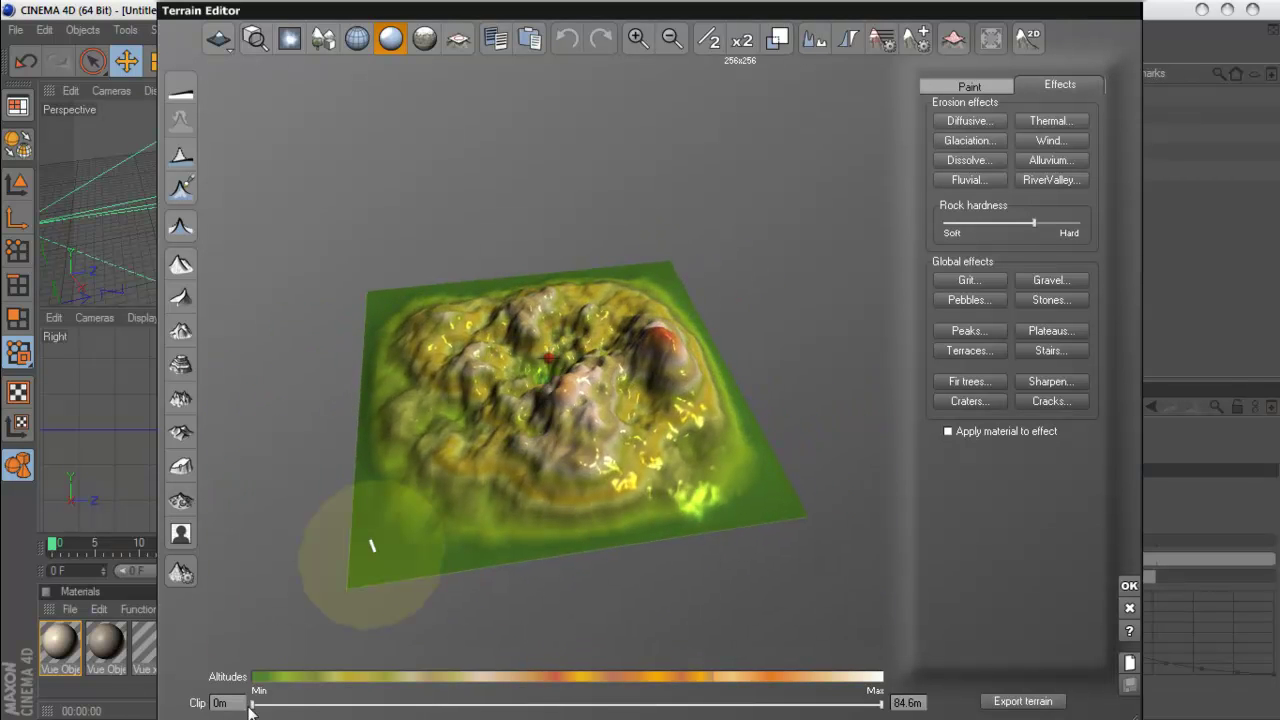
pyautogui.moveTo(252, 708); pyautogui.dragTo(258, 708)
pyautogui.click(1128, 588)
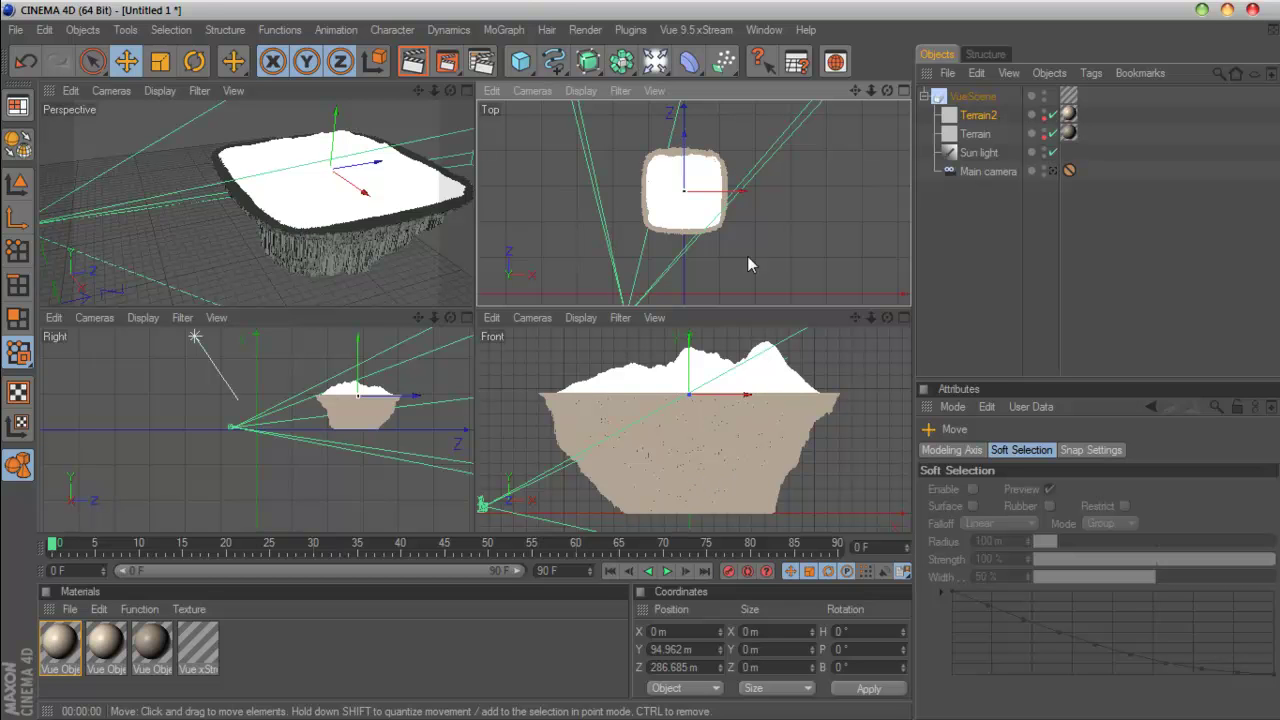
# - Enlarge the second terrain slightly to fill the base's rim and stretch its height to about 201 m
pyautogui.moveTo(871, 90)
pyautogui.mouseDown()
pyautogui.moveTo(940, 93)
pyautogui.moveTo(866, 89)
pyautogui.moveTo(890, 94)
pyautogui.mouseUp()
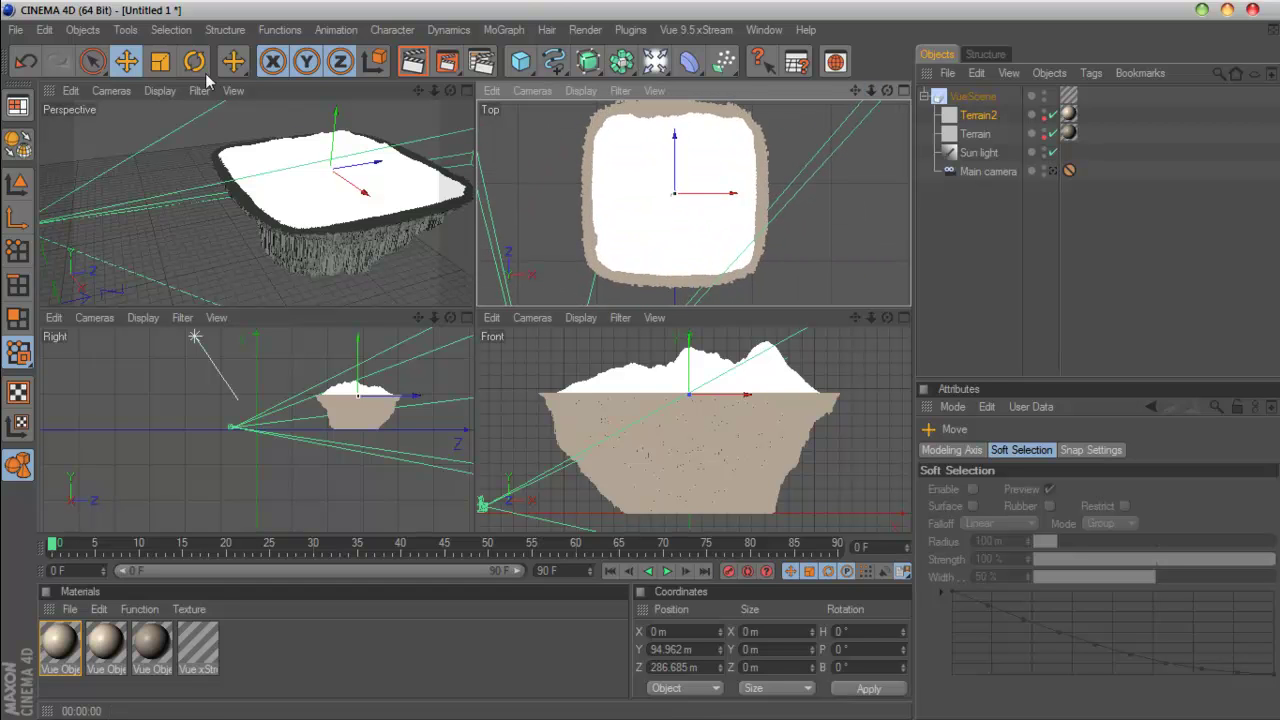
pyautogui.press('t')
pyautogui.moveTo(679, 194); pyautogui.dragTo(699, 194)
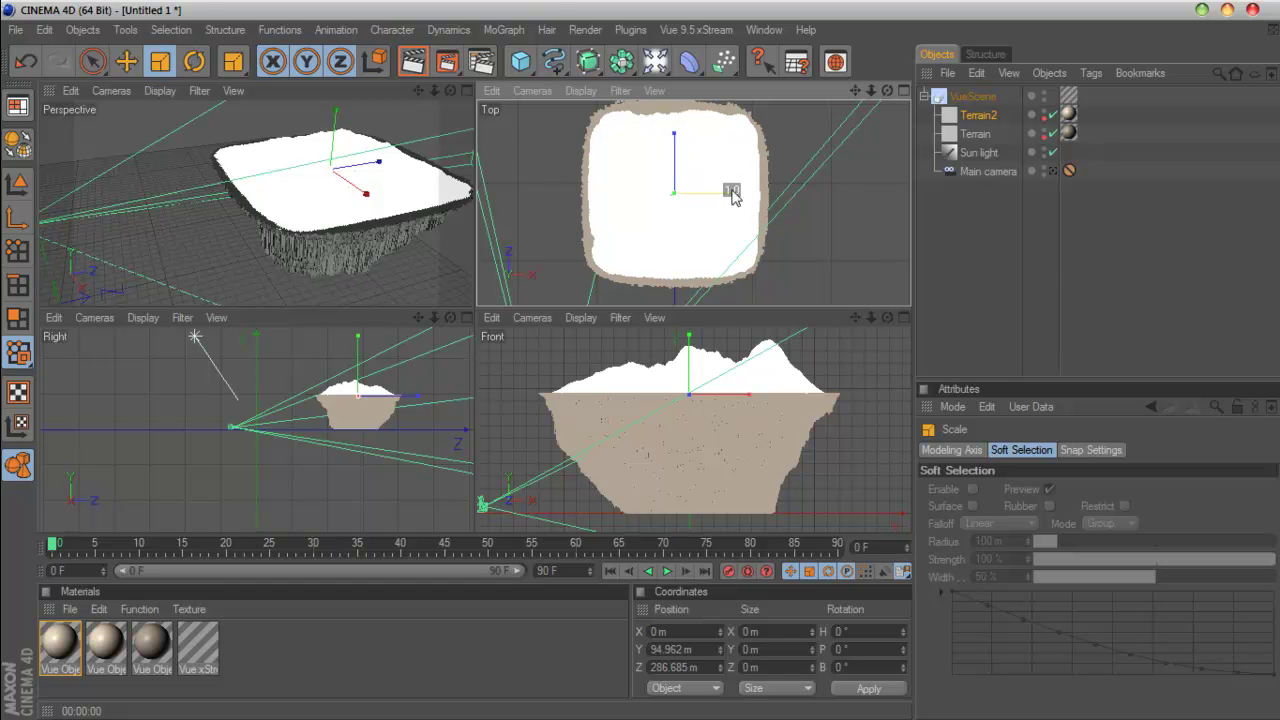
pyautogui.moveTo(688, 342); pyautogui.dragTo(772, 342)
pyautogui.moveTo(450, 90); pyautogui.dragTo(448, 156)
# - Reopen the second terrain in the Terrain Editor and reshape it with the canyon-style preset into flat-topped plateaus
pyautogui.click(696, 29)
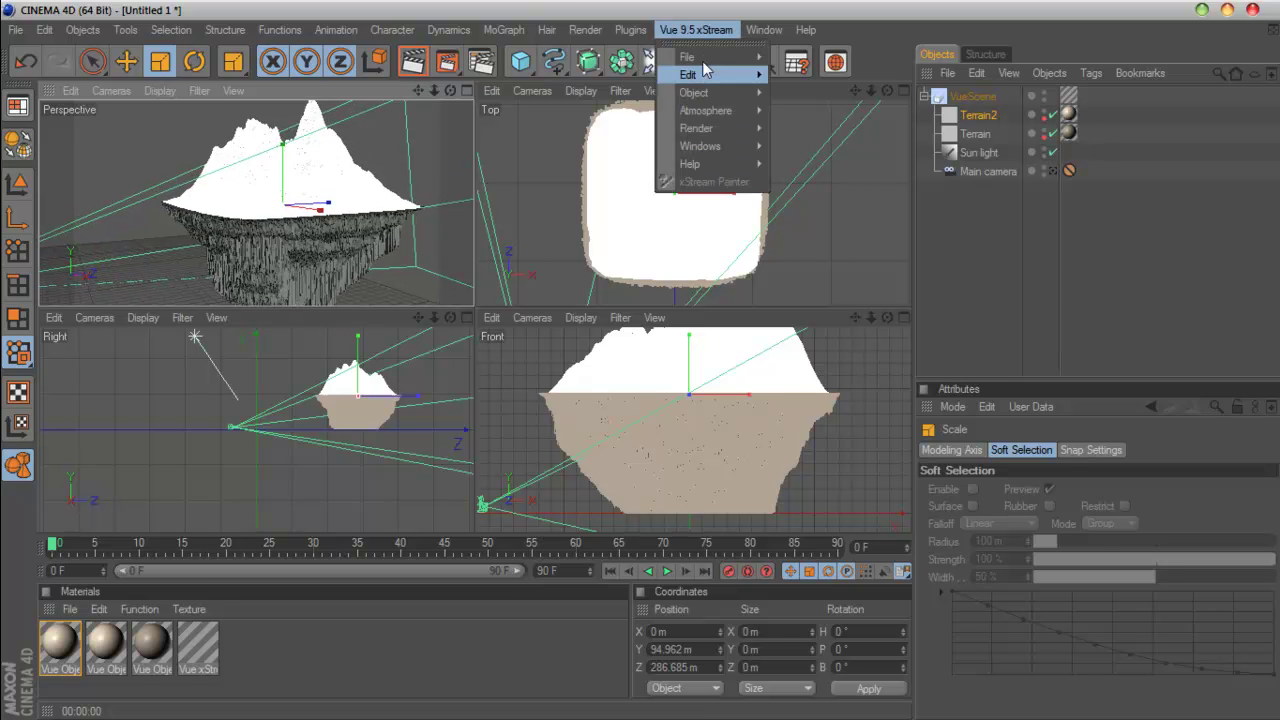
pyautogui.moveTo(720, 96)
pyautogui.click(848, 346)
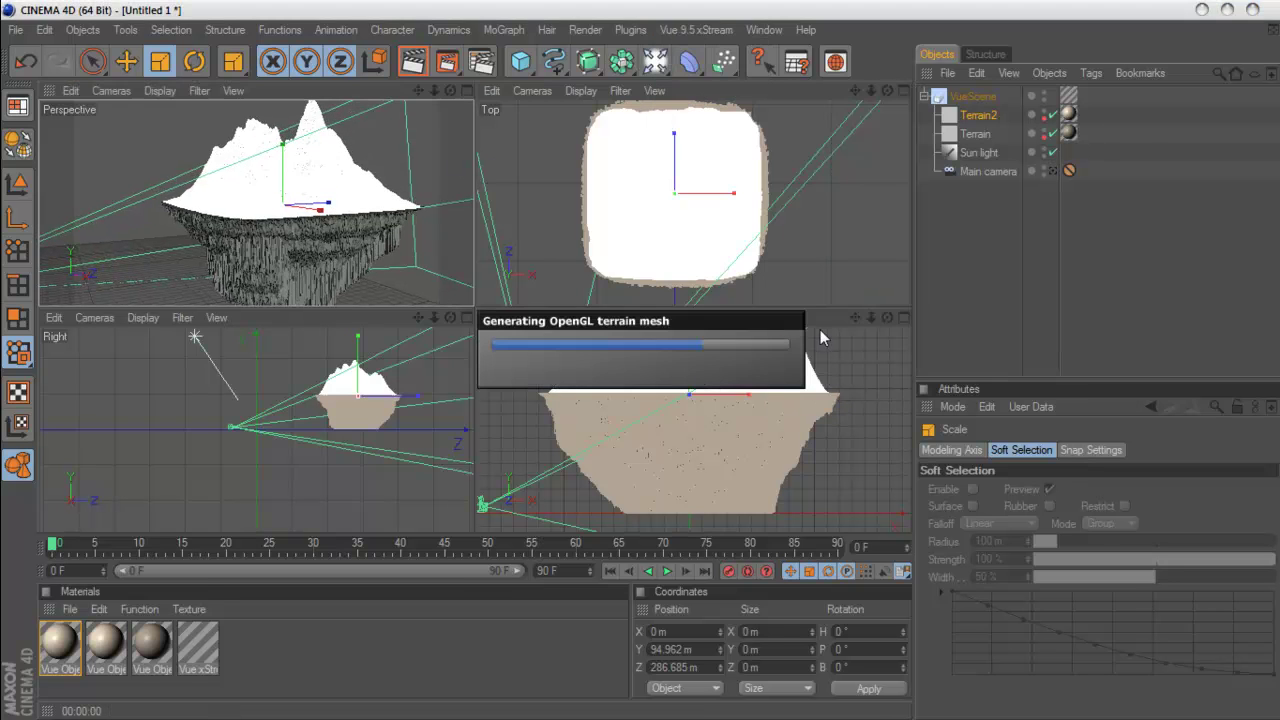
pyautogui.moveTo(800, 399)
pyautogui.mouseDown()
pyautogui.moveTo(639, 364)
pyautogui.moveTo(777, 306)
pyautogui.moveTo(915, 355)
pyautogui.moveTo(958, 322)
pyautogui.moveTo(928, 353)
pyautogui.mouseUp()
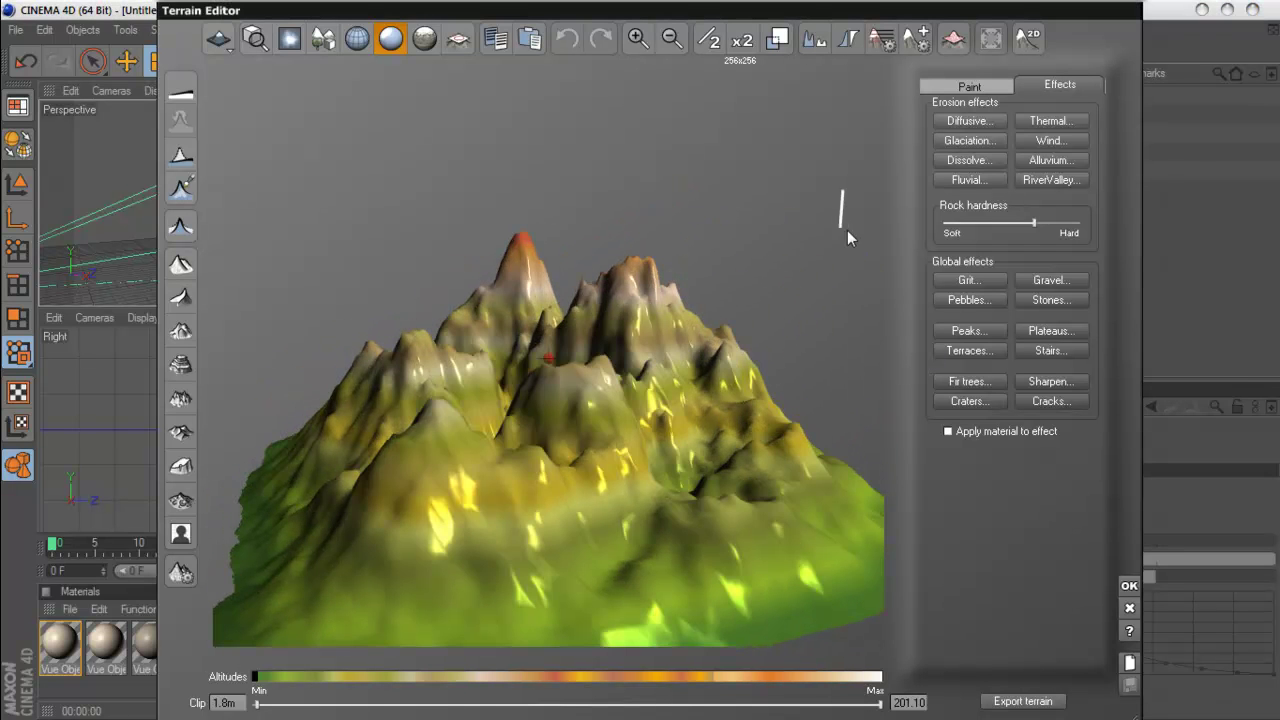
pyautogui.moveTo(748, 424); pyautogui.dragTo(616, 378)
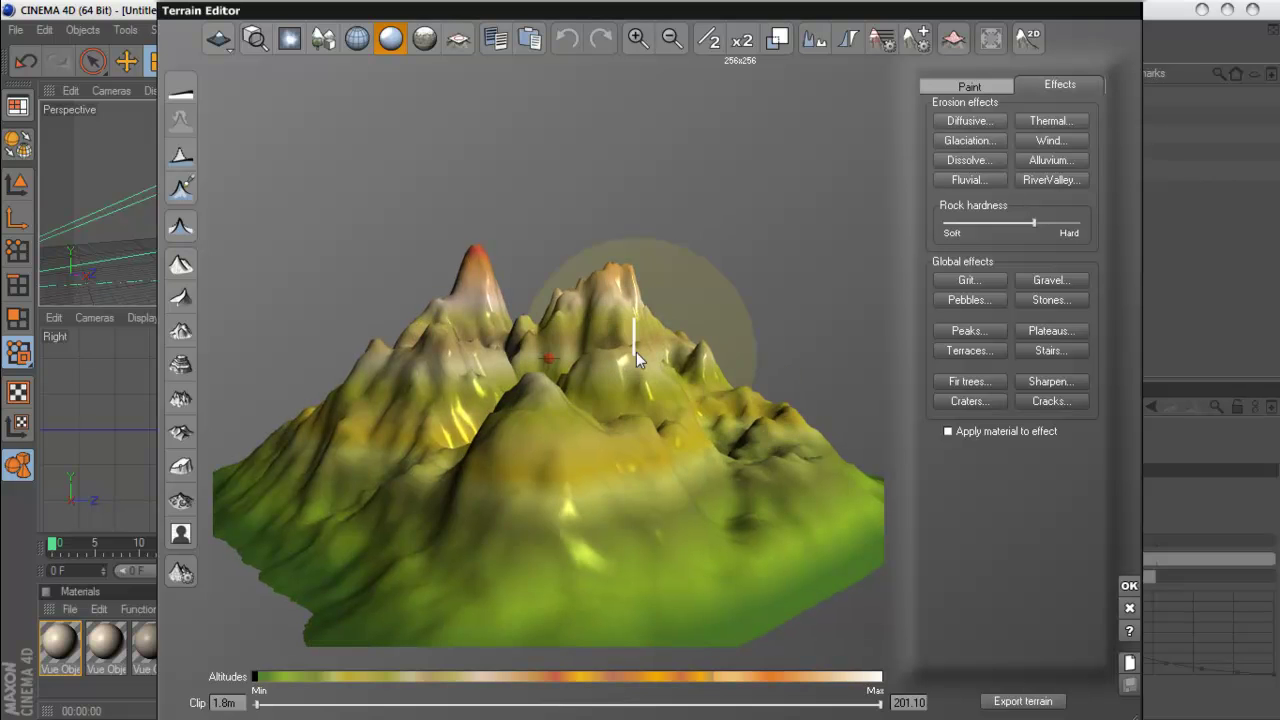
pyautogui.click(181, 366)
pyautogui.moveTo(726, 504)
pyautogui.mouseDown()
pyautogui.moveTo(600, 471)
pyautogui.moveTo(663, 457)
pyautogui.moveTo(837, 460)
pyautogui.moveTo(785, 578)
pyautogui.moveTo(676, 562)
pyautogui.moveTo(693, 529)
pyautogui.moveTo(715, 538)
pyautogui.moveTo(745, 505)
pyautogui.mouseUp()
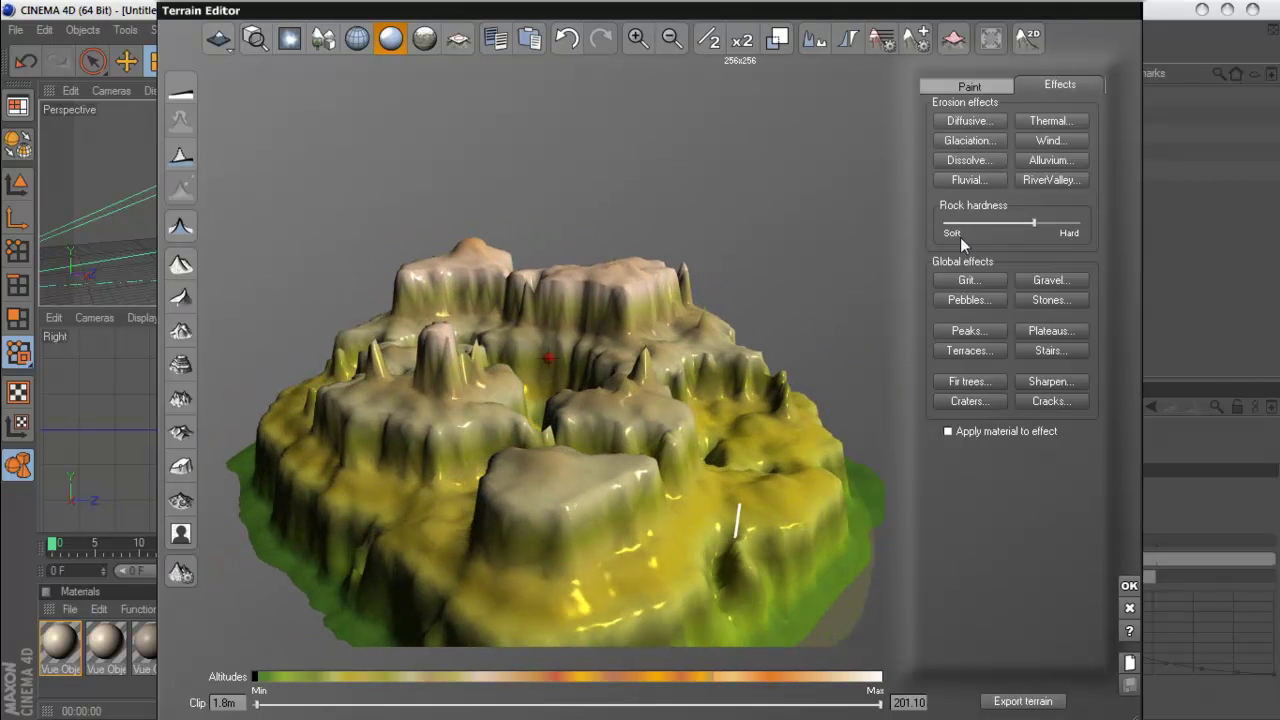
# - Apply Diffusive erosion to the terrain and increase its resolution to 1024x1024
pyautogui.click(959, 117)
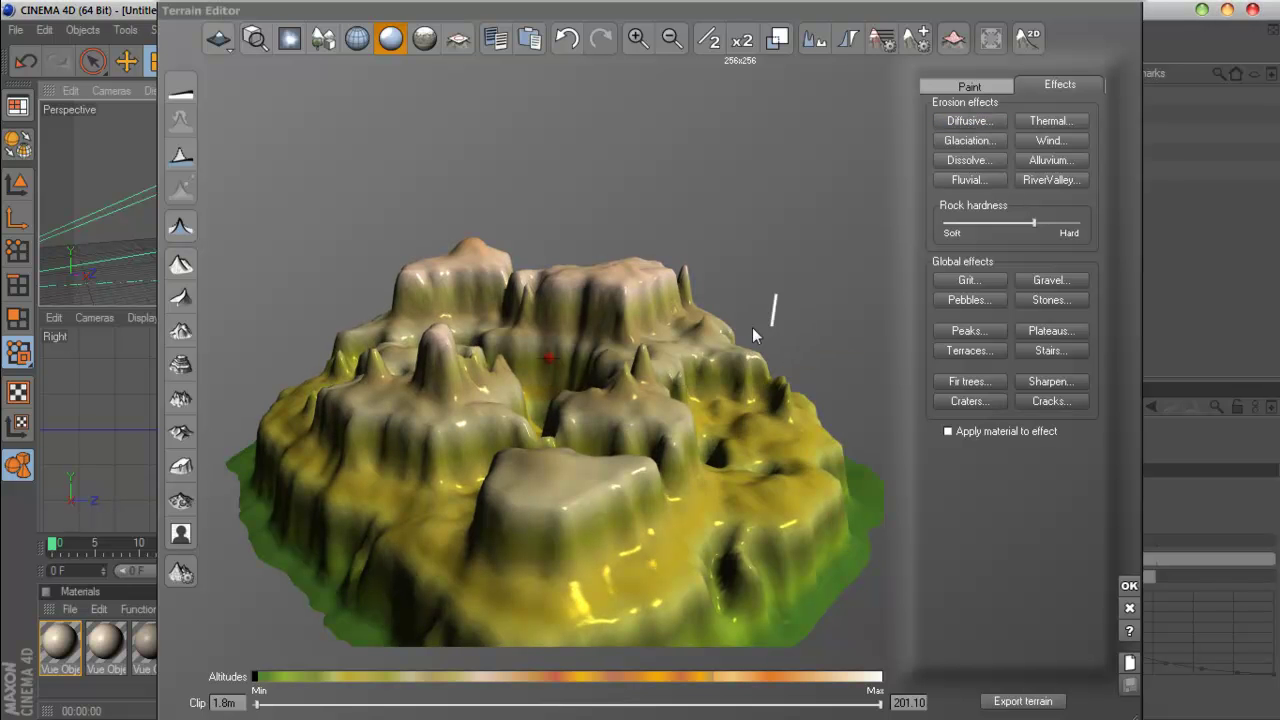
pyautogui.moveTo(694, 411)
pyautogui.mouseDown()
pyautogui.moveTo(695, 342)
pyautogui.moveTo(825, 344)
pyautogui.moveTo(716, 407)
pyautogui.moveTo(540, 328)
pyautogui.moveTo(600, 324)
pyautogui.moveTo(623, 392)
pyautogui.moveTo(778, 355)
pyautogui.moveTo(839, 360)
pyautogui.mouseUp()
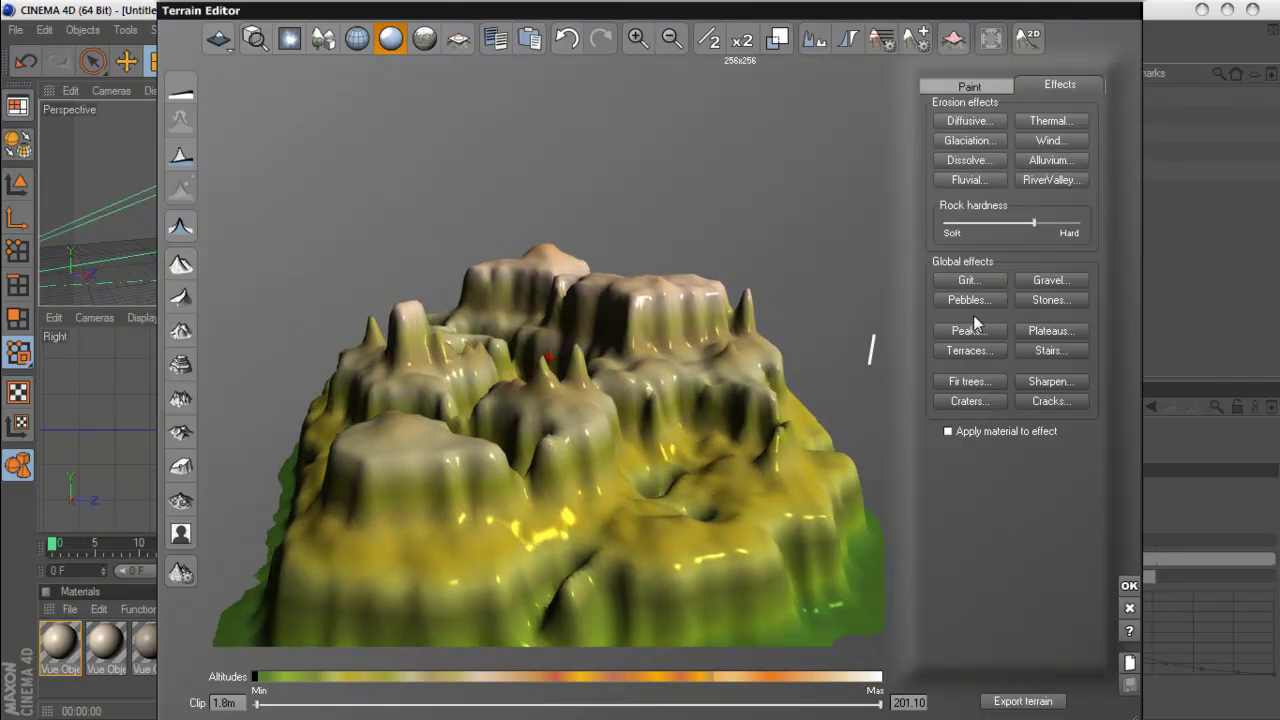
pyautogui.click(734, 41)
pyautogui.click(734, 41)
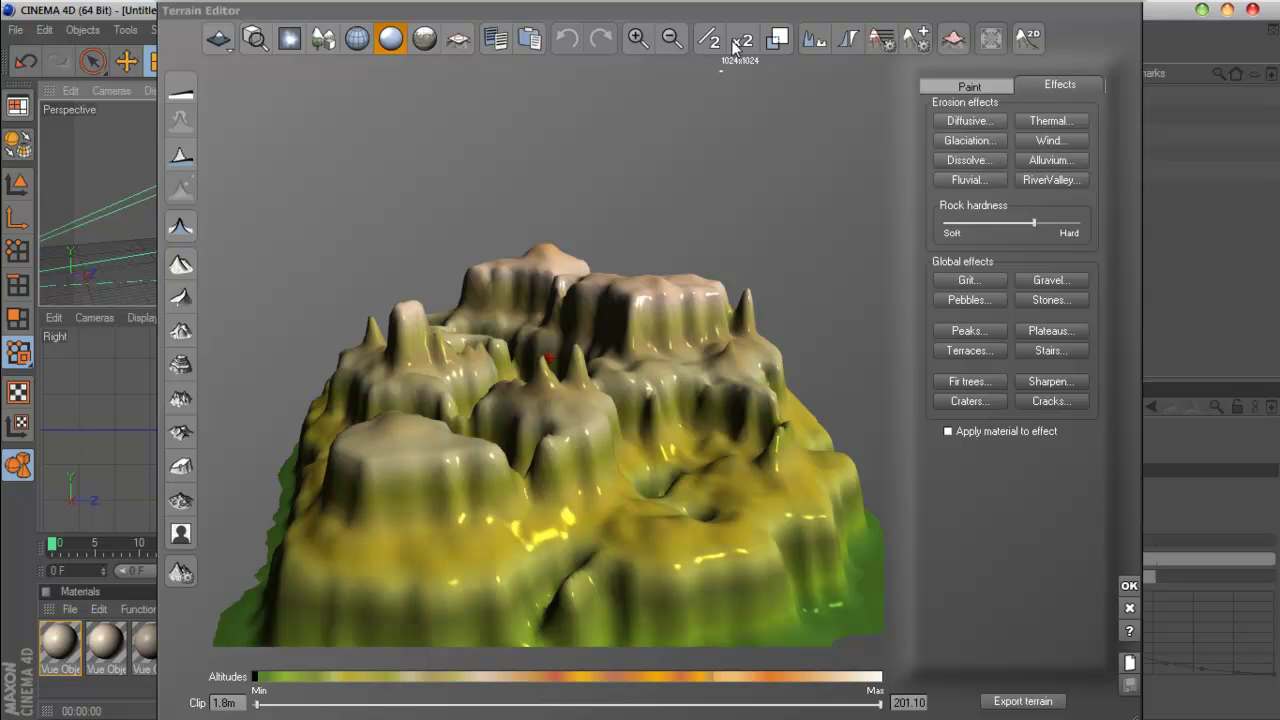
# - Apply the Stones effect to the terrain, then try the Peaks effect and undo it
pyautogui.click(1058, 305)
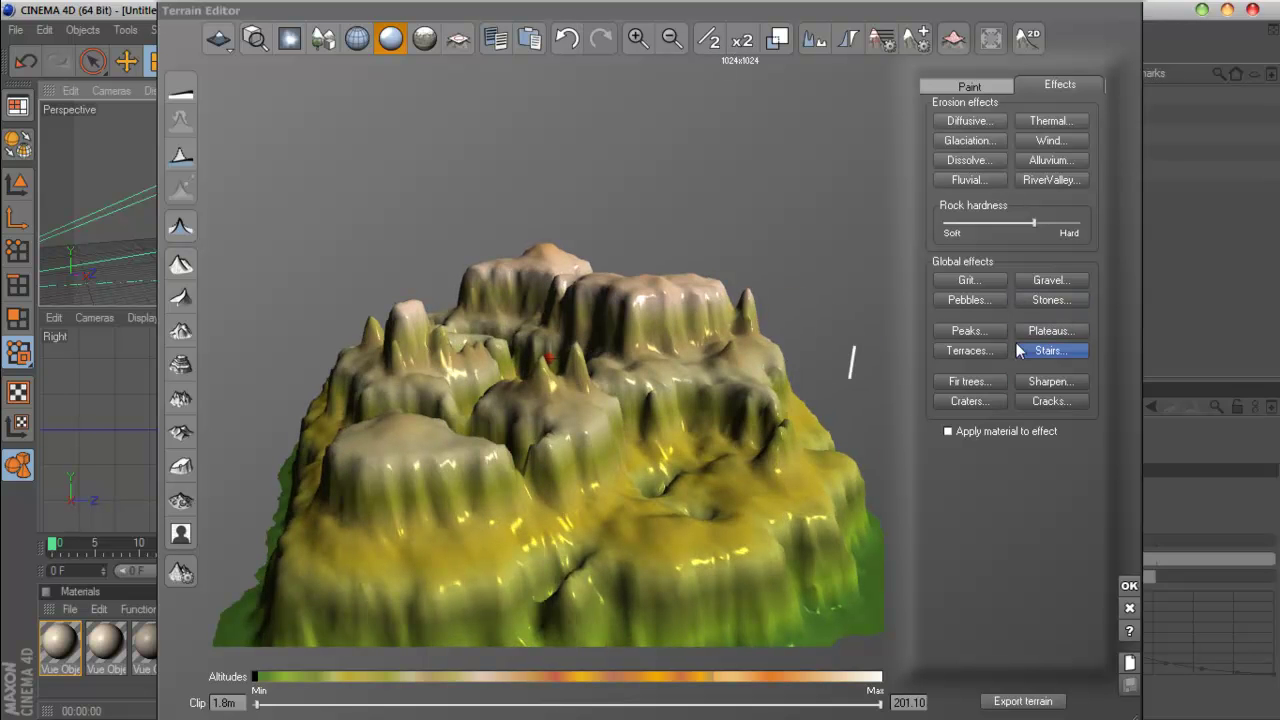
pyautogui.click(977, 333)
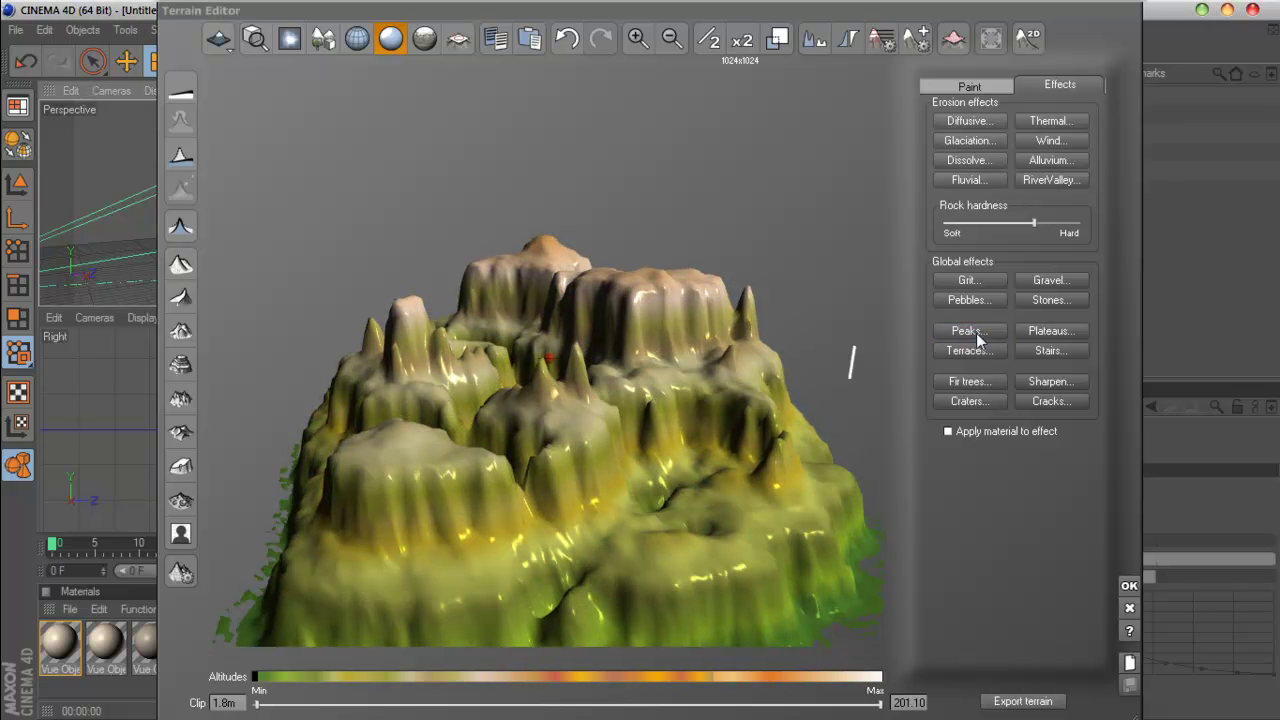
pyautogui.click(567, 40)
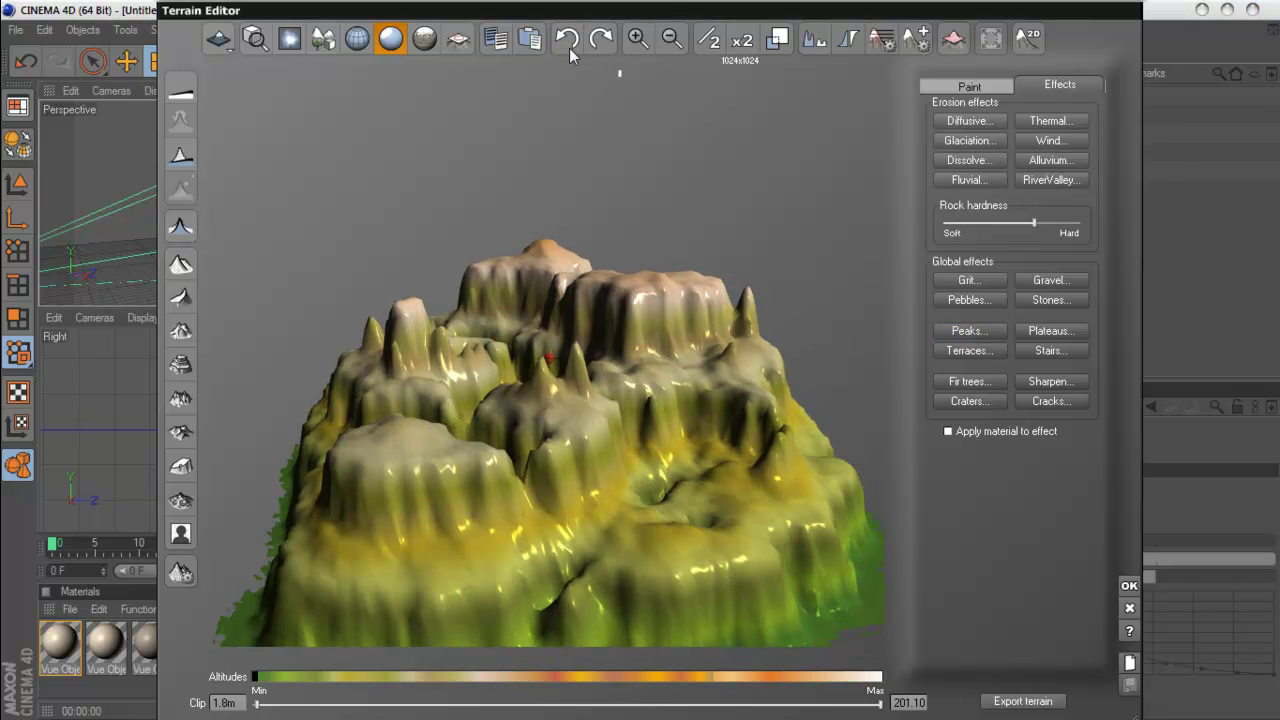
# - Apply the Fir trees, Craters and Stairs global effects to roughen the terrain's surface
pyautogui.click(966, 382)
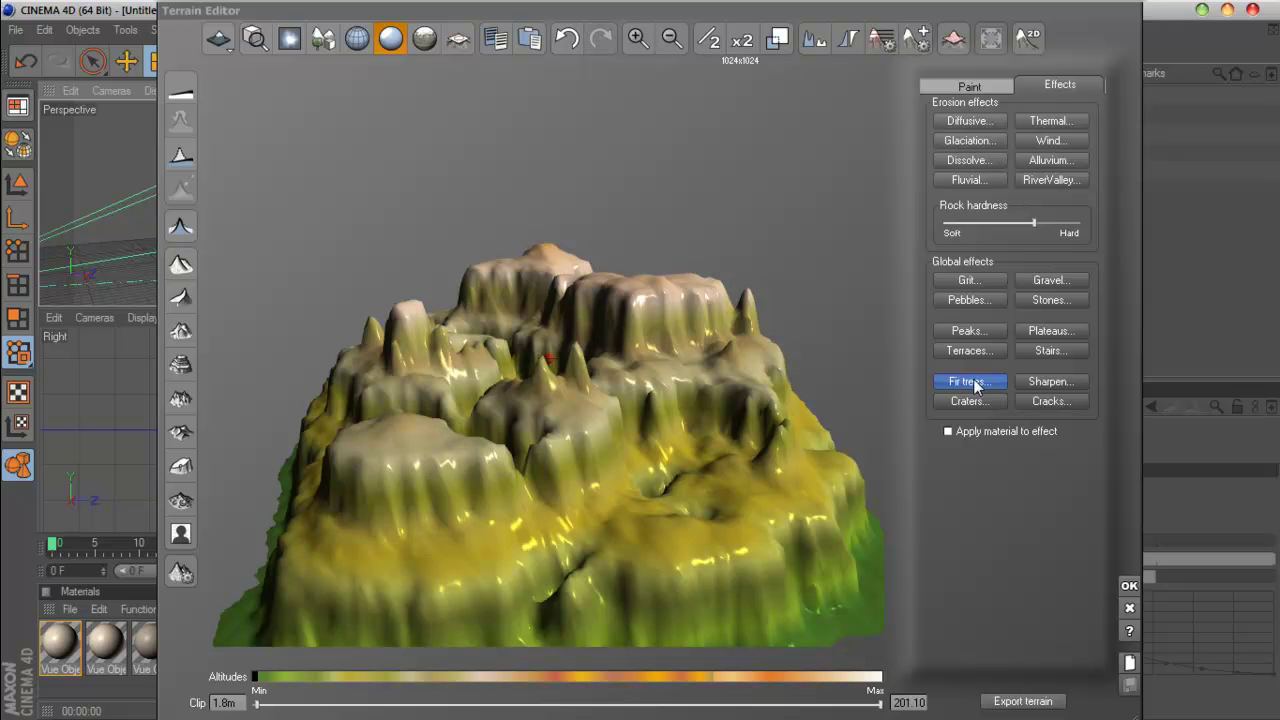
pyautogui.moveTo(506, 531); pyautogui.dragTo(809, 492)
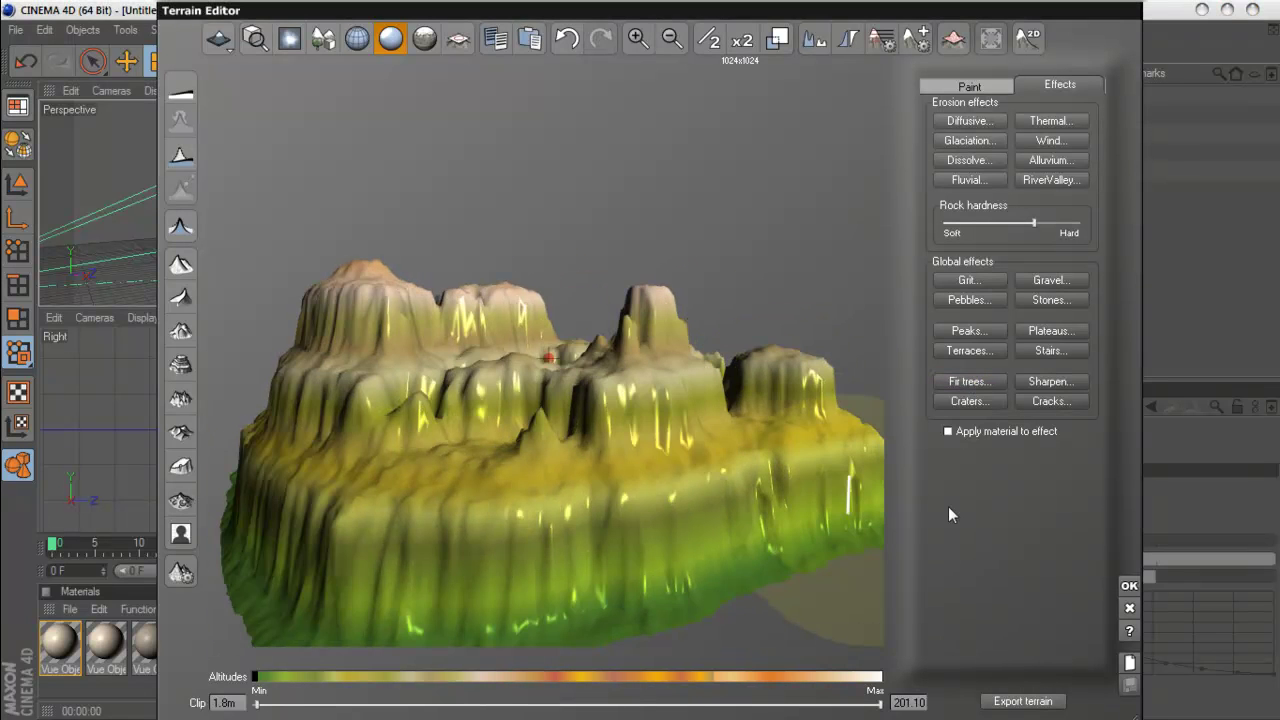
pyautogui.click(967, 404)
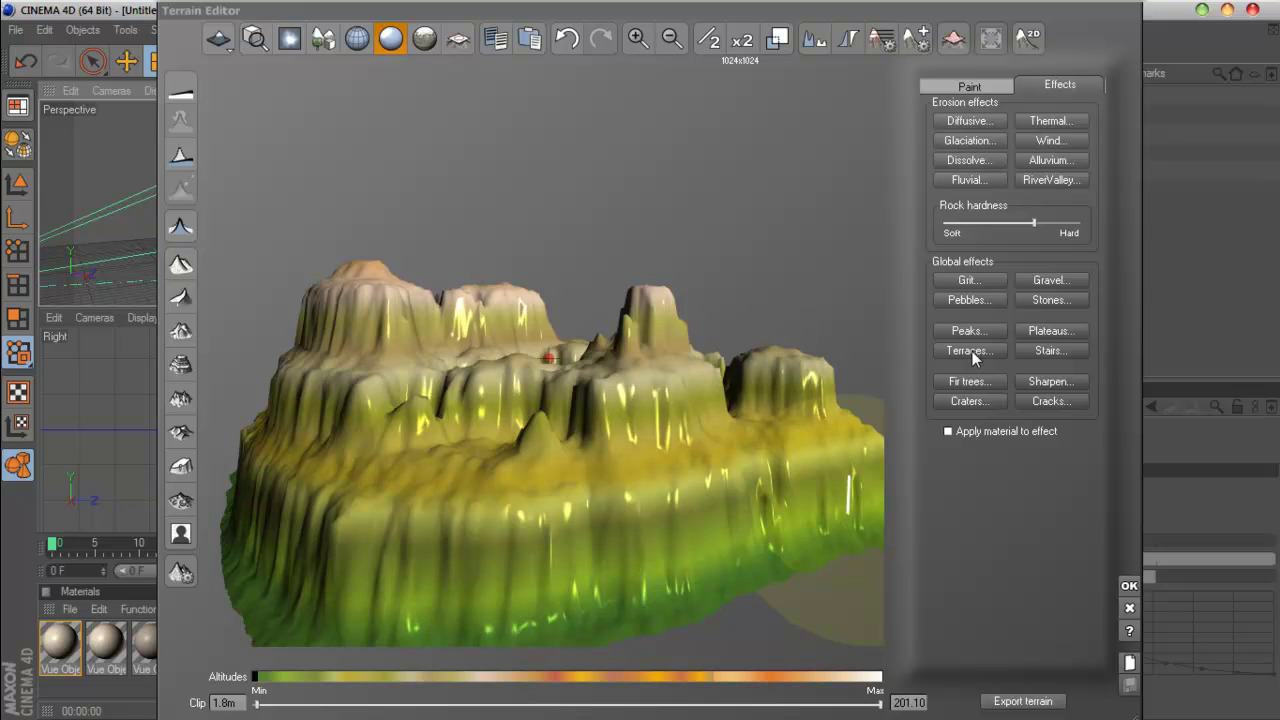
pyautogui.click(1035, 351)
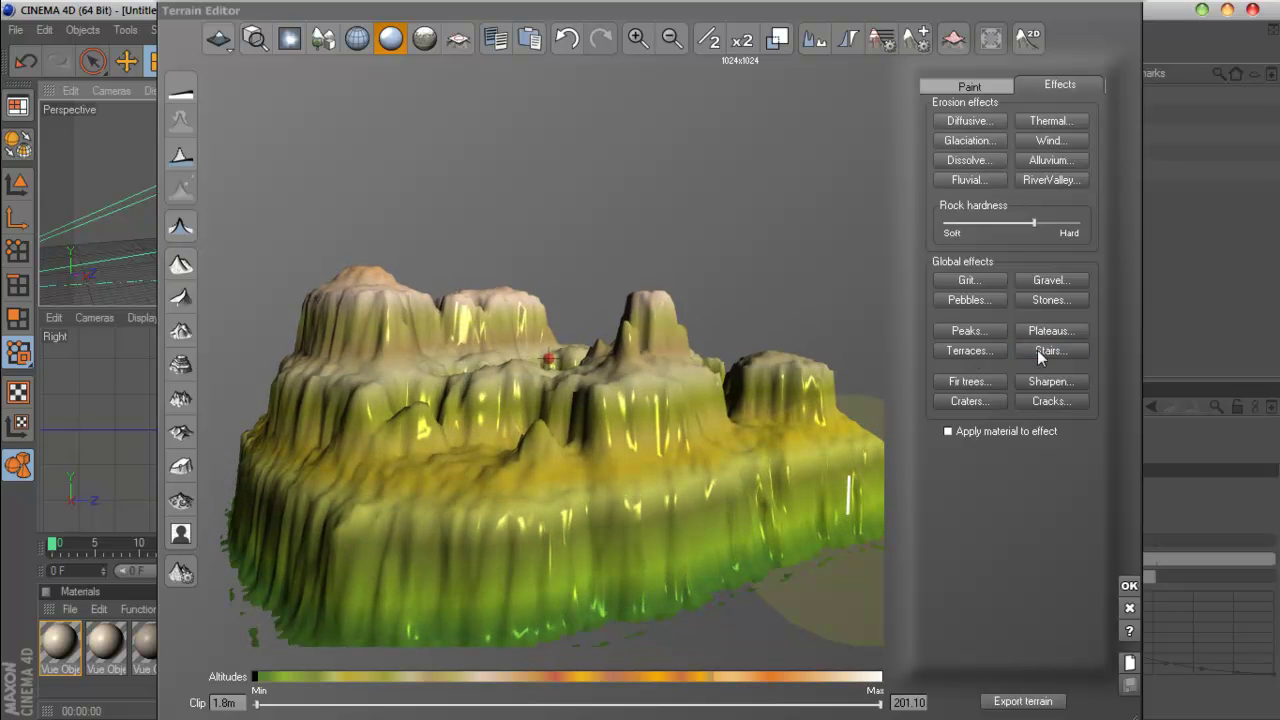
pyautogui.moveTo(640, 523); pyautogui.dragTo(679, 485)
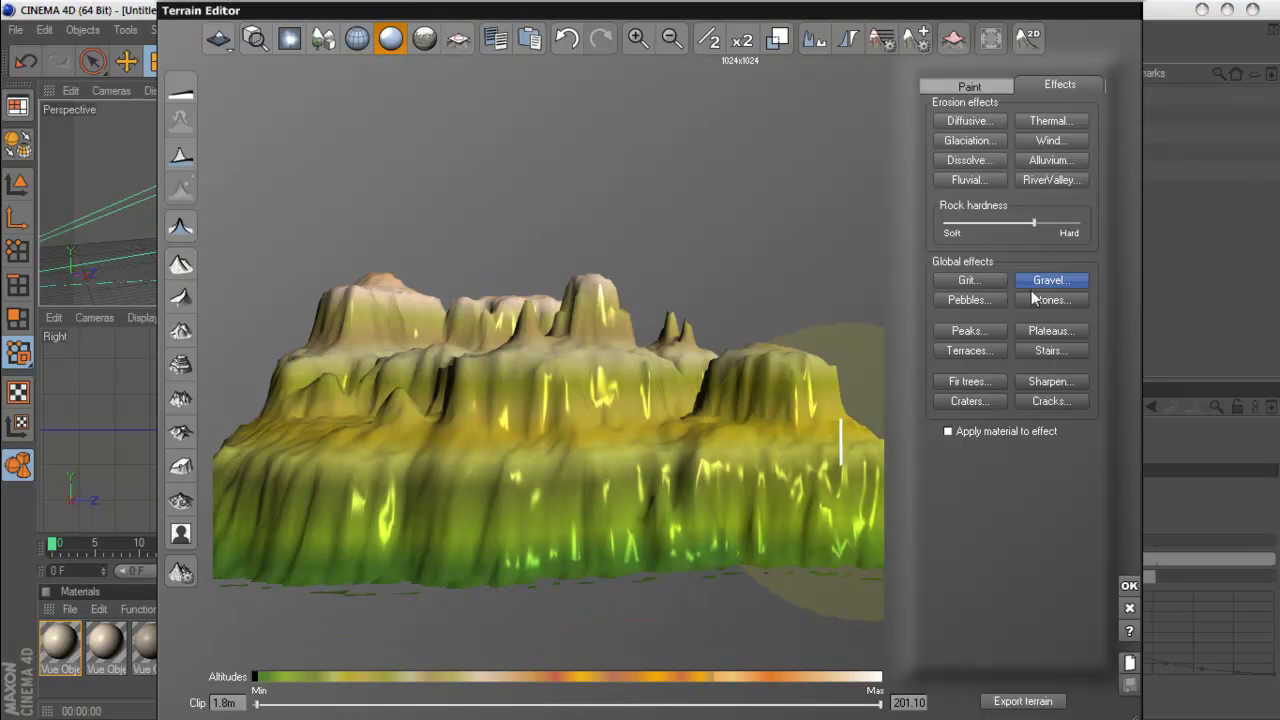
# - Erode the terrain with repeated Glaciation and Dissolve effects
pyautogui.click(967, 142)
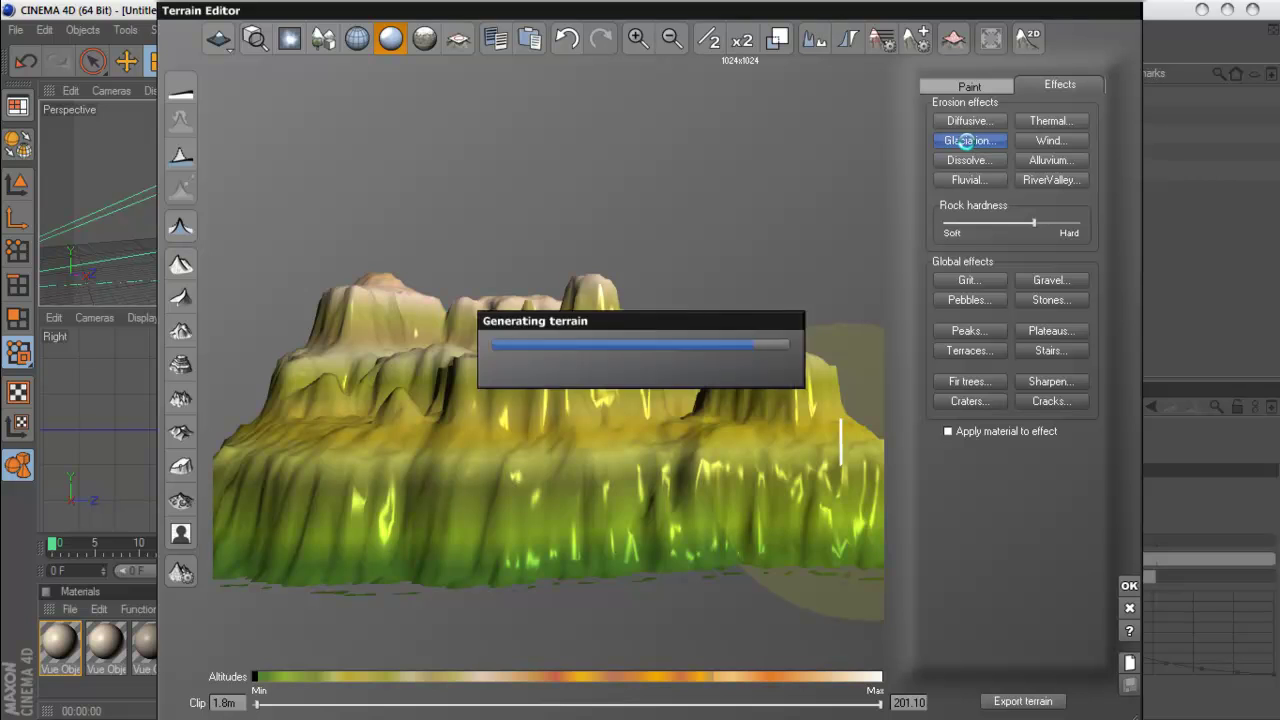
pyautogui.click(967, 142)
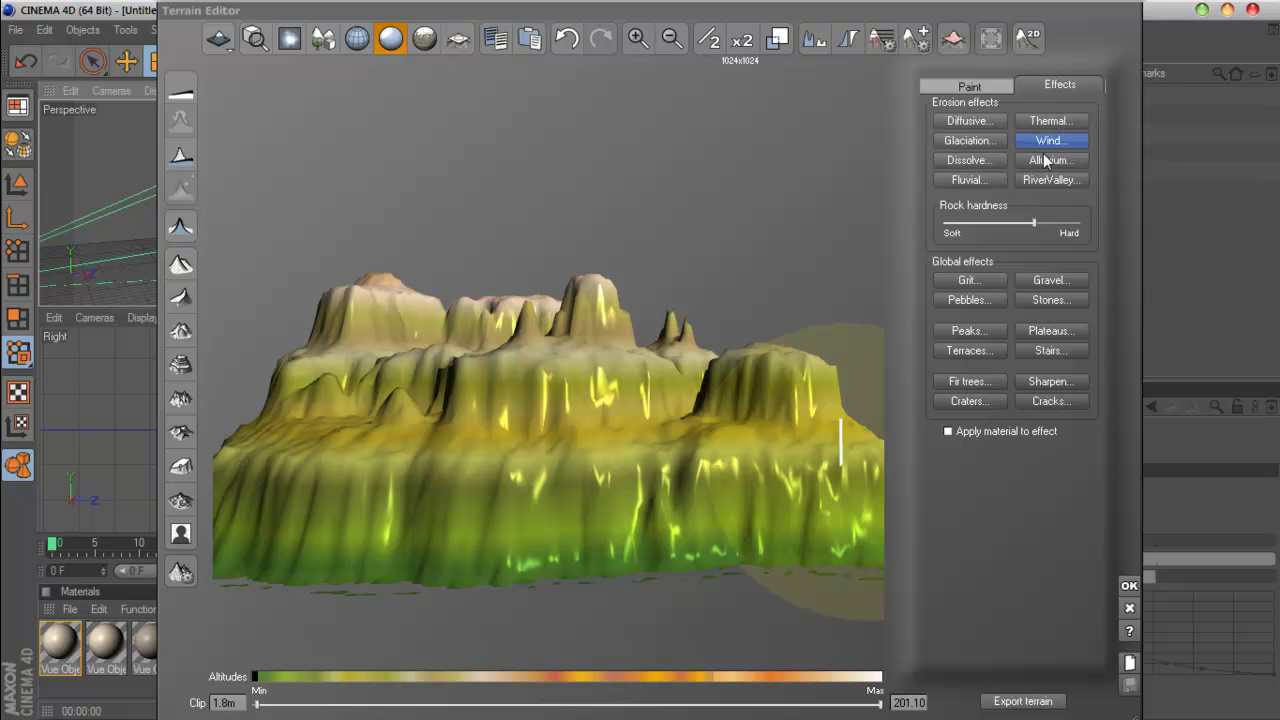
pyautogui.click(969, 161)
pyautogui.click(969, 161)
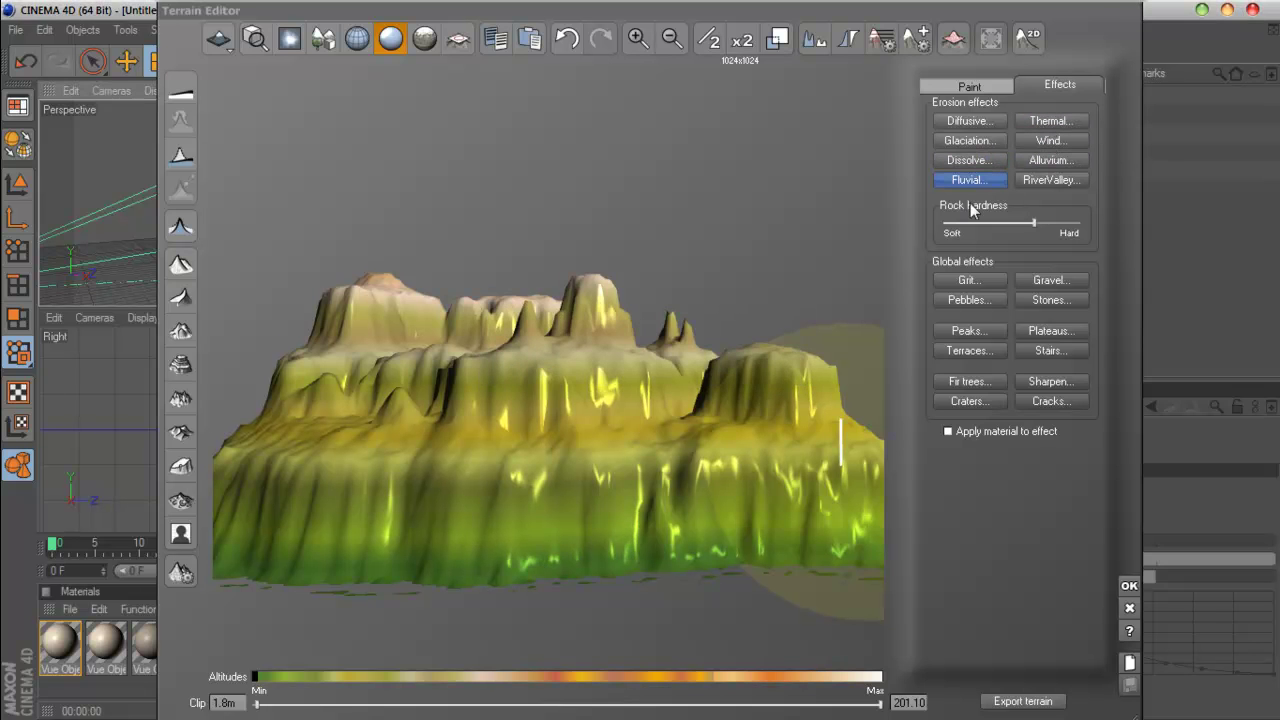
# - Reduce the terrain's resolution from every angle-checked view to 256x256
pyautogui.moveTo(560, 470); pyautogui.dragTo(466, 533)
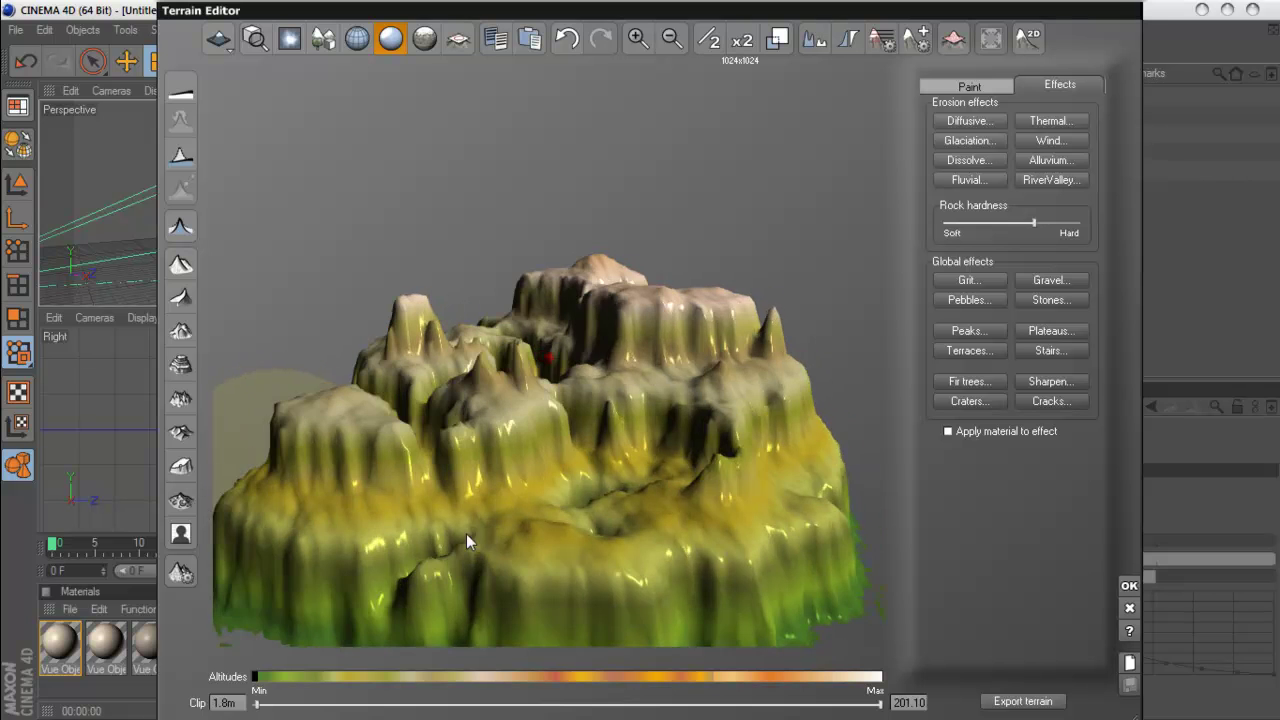
pyautogui.click(709, 40)
pyautogui.click(709, 40)
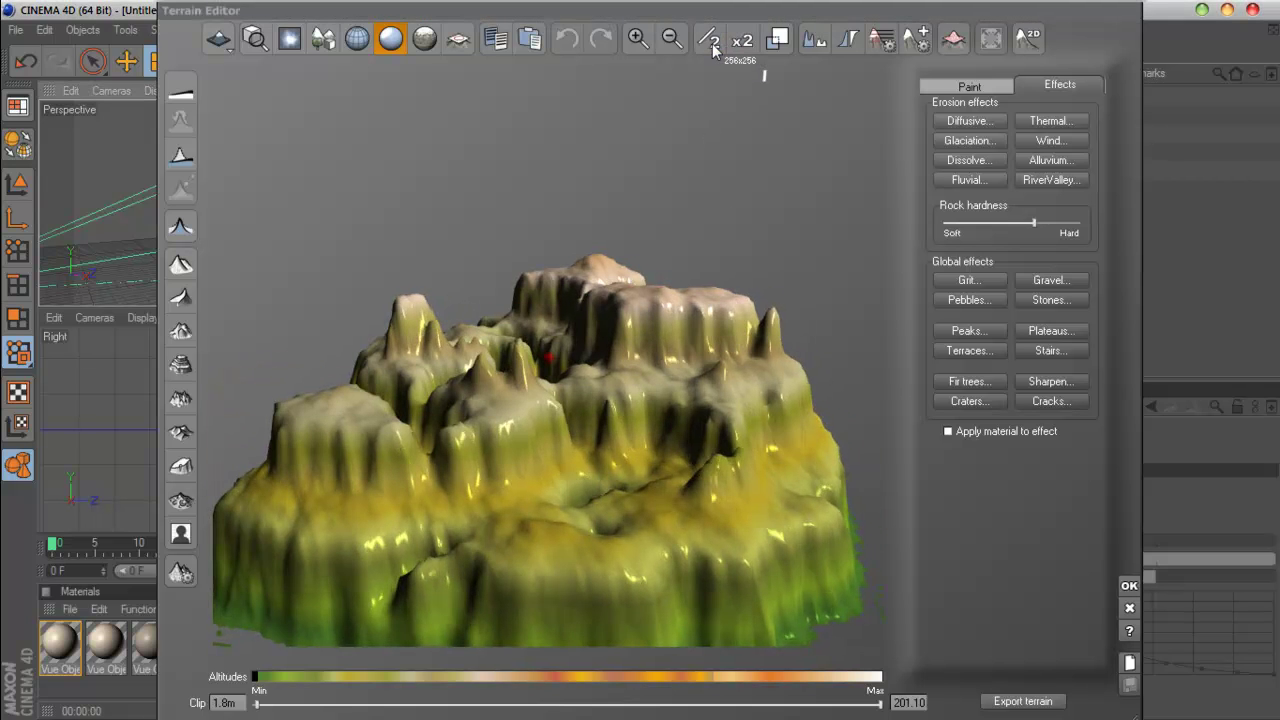
pyautogui.moveTo(686, 405); pyautogui.dragTo(955, 606)
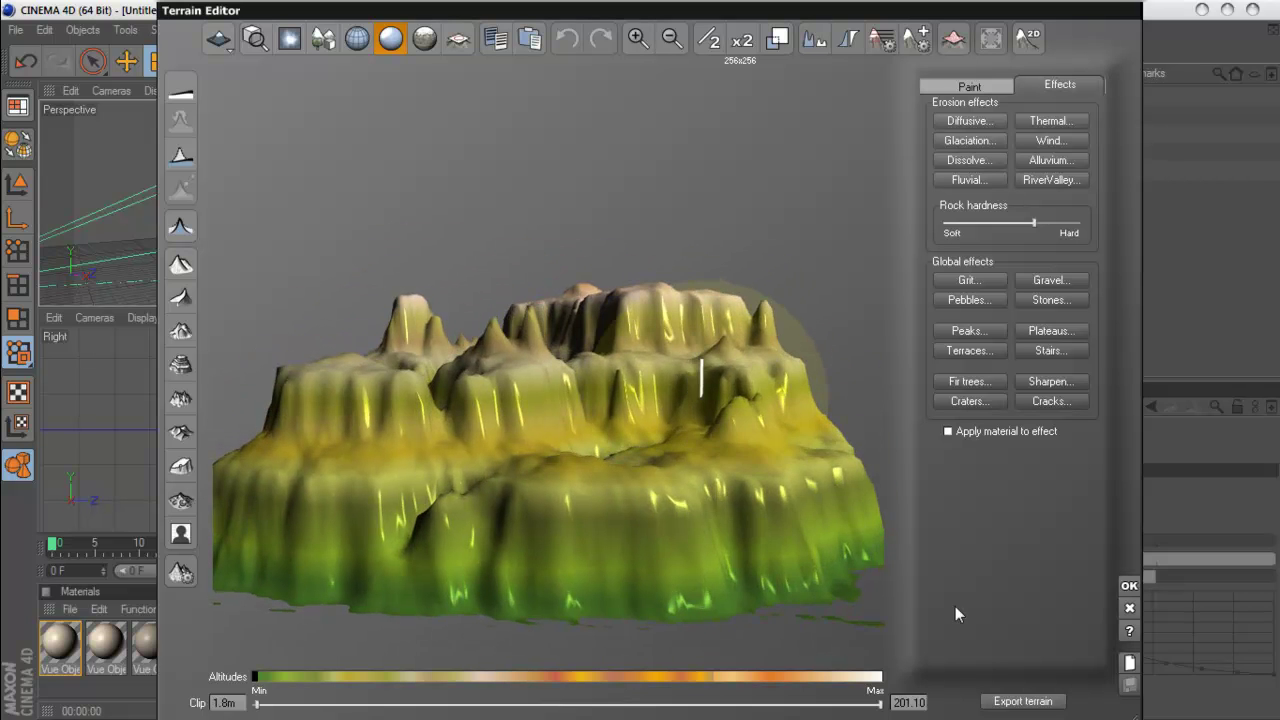
pyautogui.moveTo(730, 470); pyautogui.dragTo(651, 517)
# - Raise the terrain's lower altitude clip to 2.4m, close the editor and scale Terrain2 up to match the lower terrain's rim
pyautogui.scroll(-3, 663, 491)
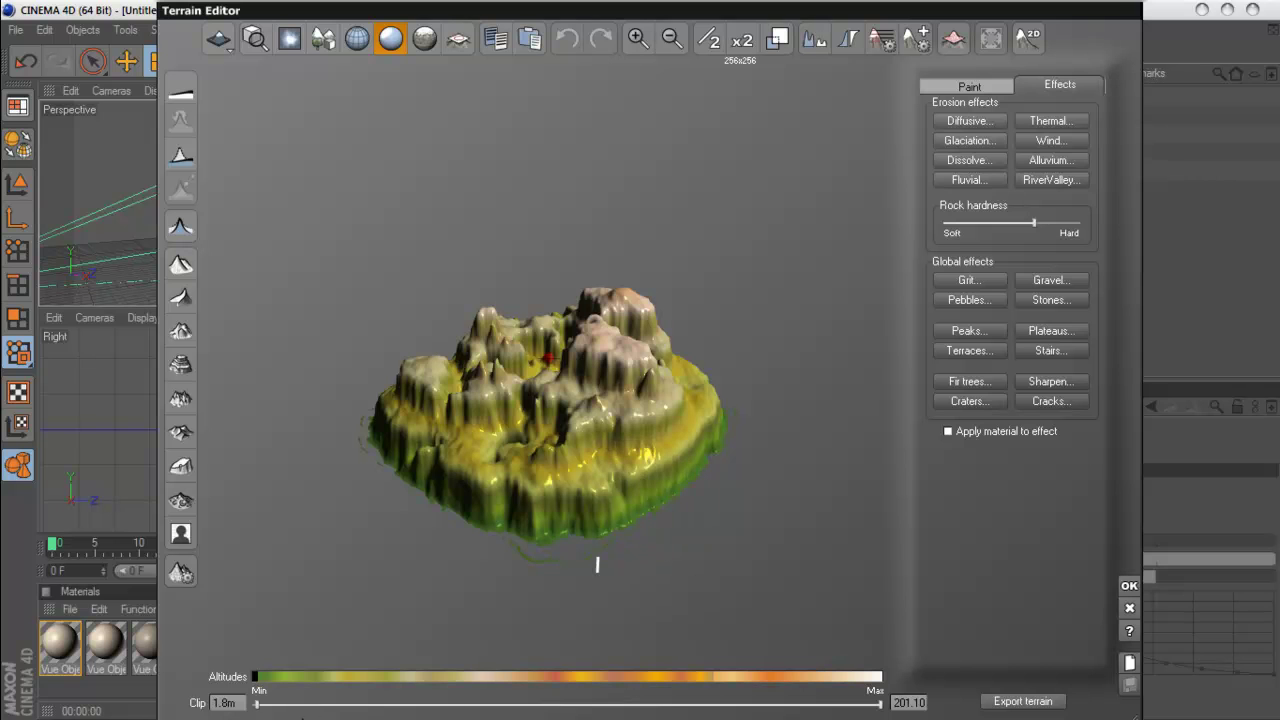
pyautogui.moveTo(257, 704); pyautogui.dragTo(265, 710)
pyautogui.moveTo(628, 543); pyautogui.dragTo(670, 581)
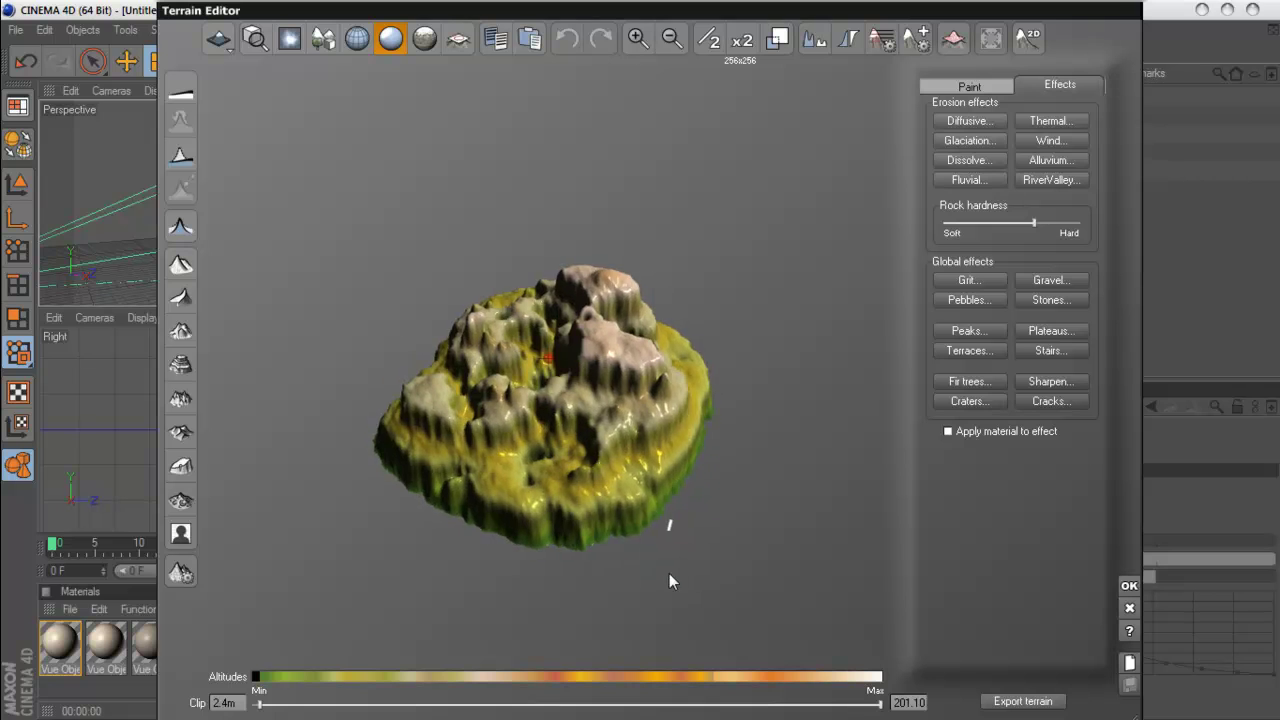
pyautogui.click(1130, 607)
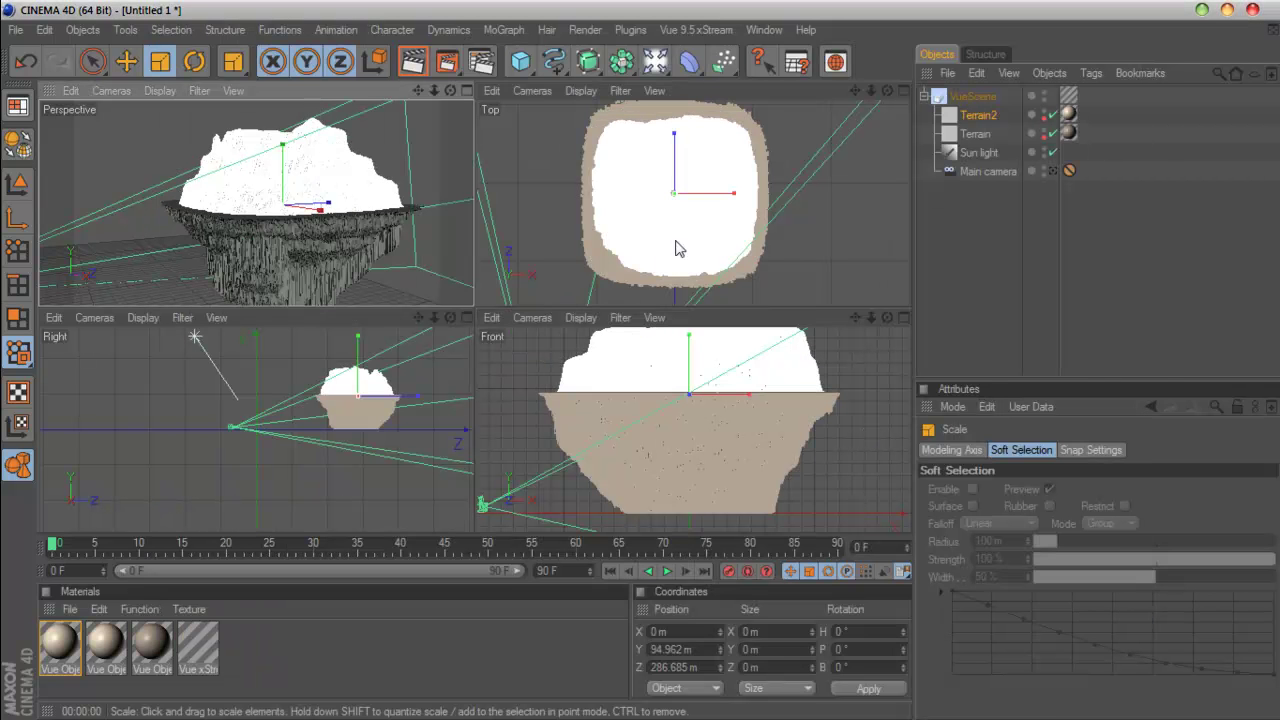
pyautogui.moveTo(677, 201); pyautogui.dragTo(680, 200)
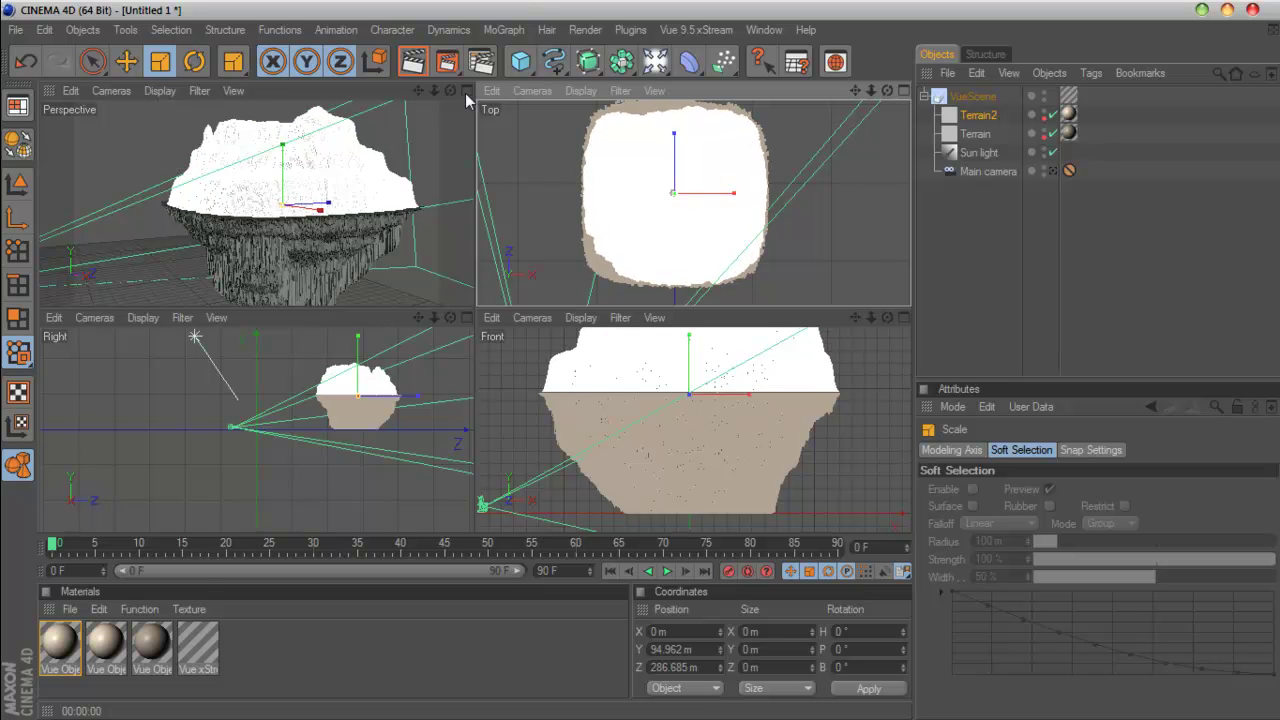
# - Start saving the scene and create a folder named C4D inside AVATAR-WS on drive D
pyautogui.hotkey('ctrl', 's')
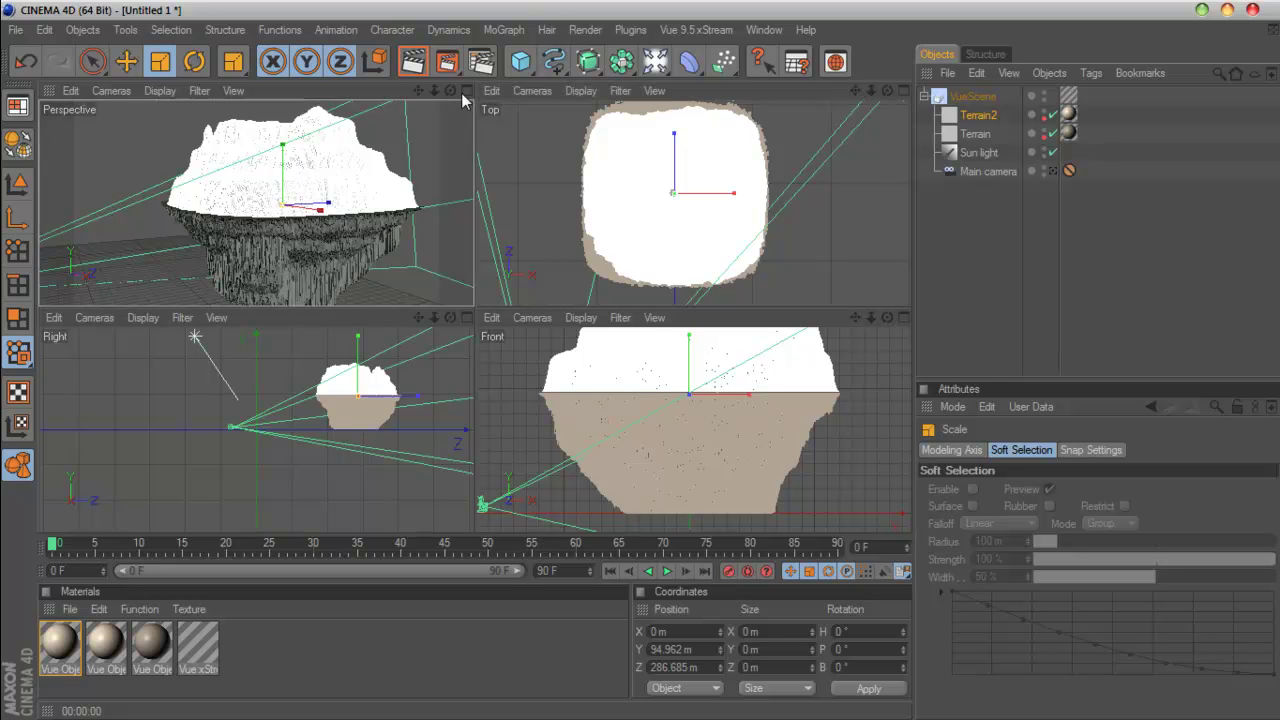
pyautogui.click(447, 262)
pyautogui.scroll(-1, 447, 262)
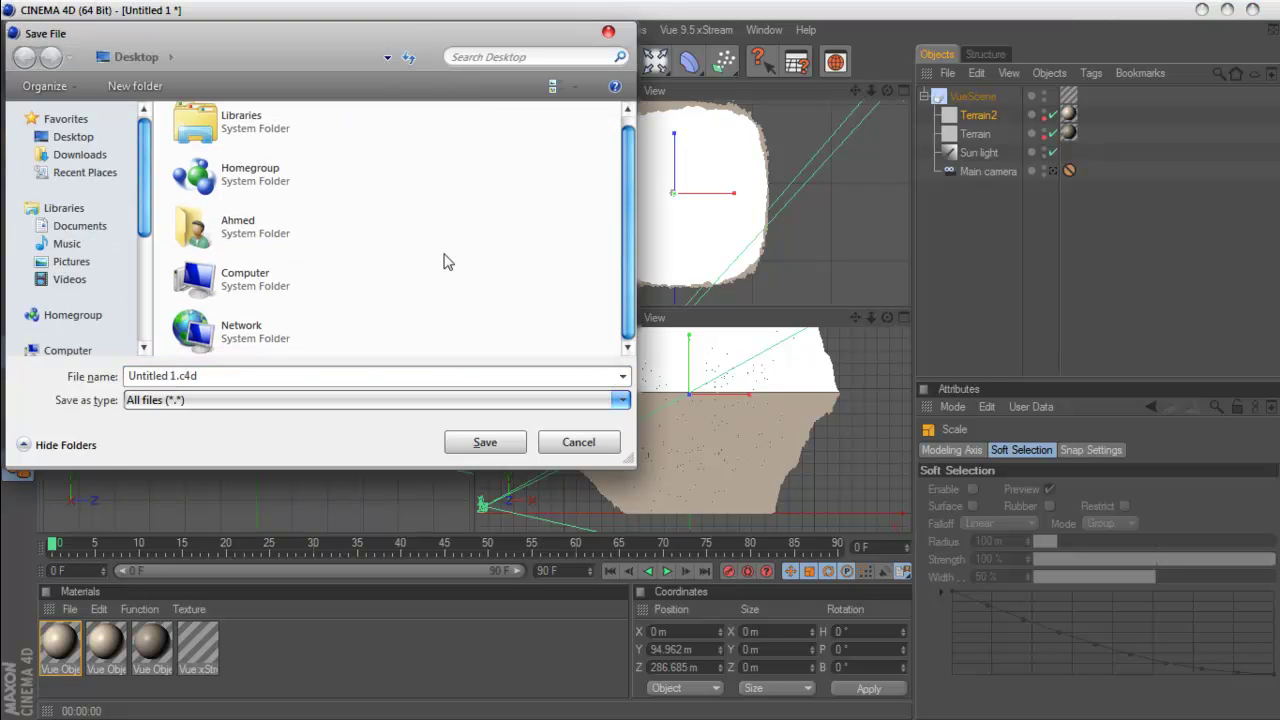
pyautogui.doubleClick(283, 282)
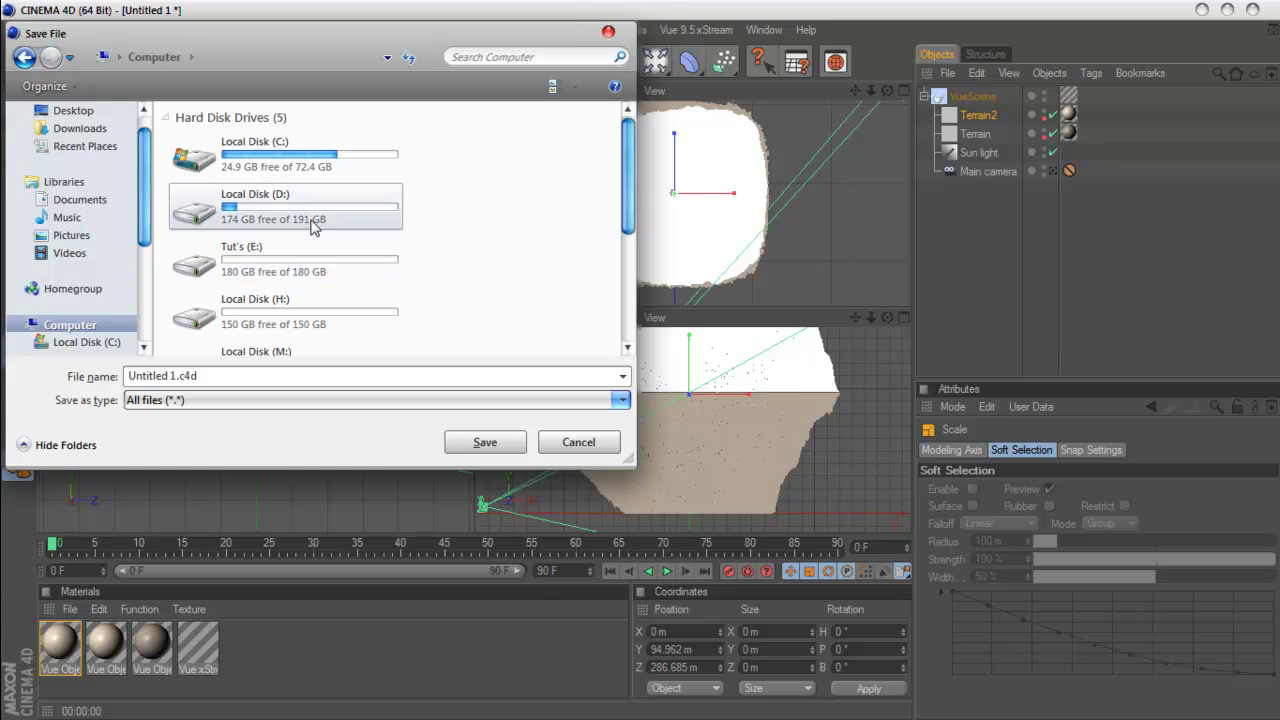
pyautogui.doubleClick(314, 207)
pyautogui.doubleClick(317, 186)
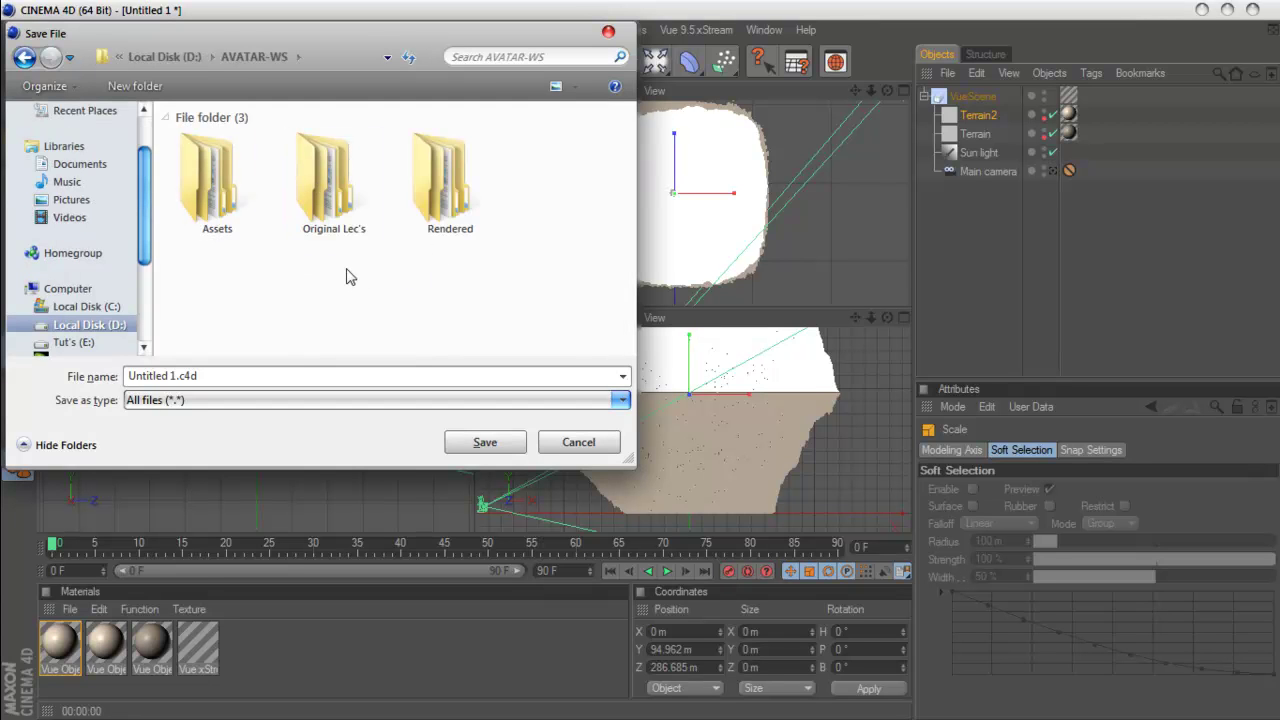
pyautogui.click(135, 86)
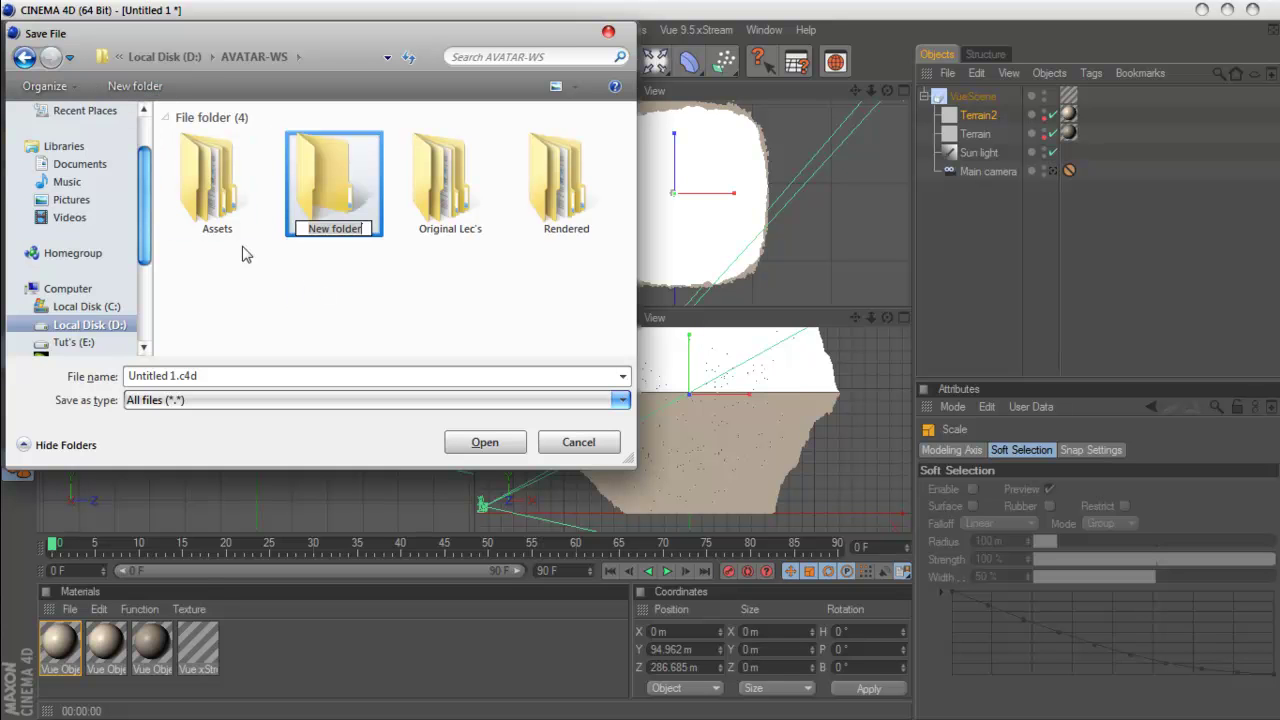
pyautogui.write('C4D')
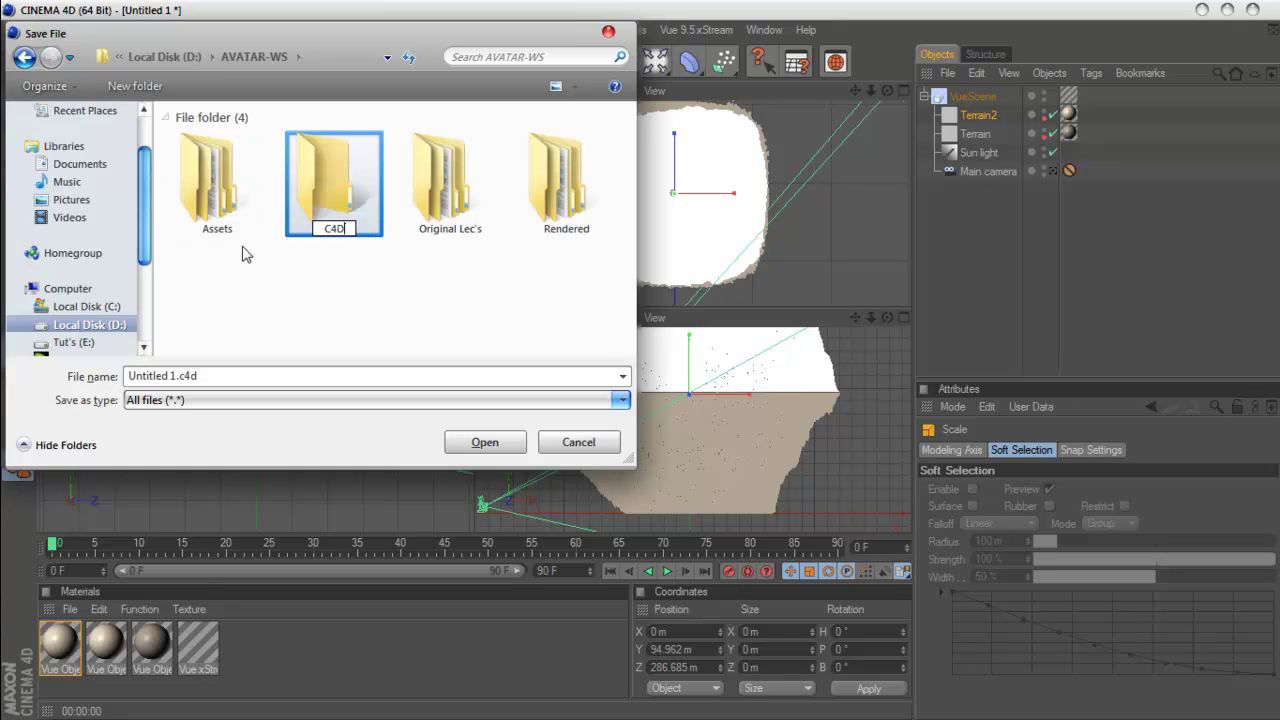
pyautogui.press('Return')
pyautogui.press('Return')
# - Save the scene in the C4D folder under the name avatarIsland
pyautogui.click(281, 376)
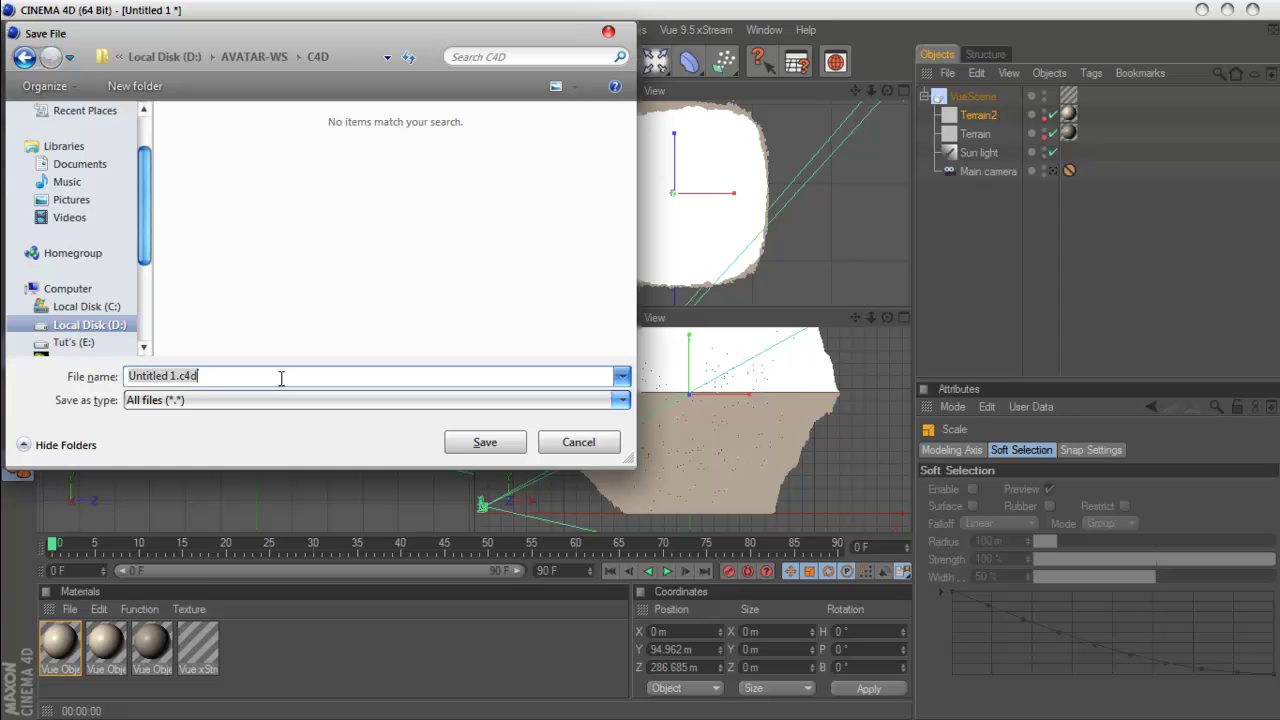
pyautogui.write('avatar')
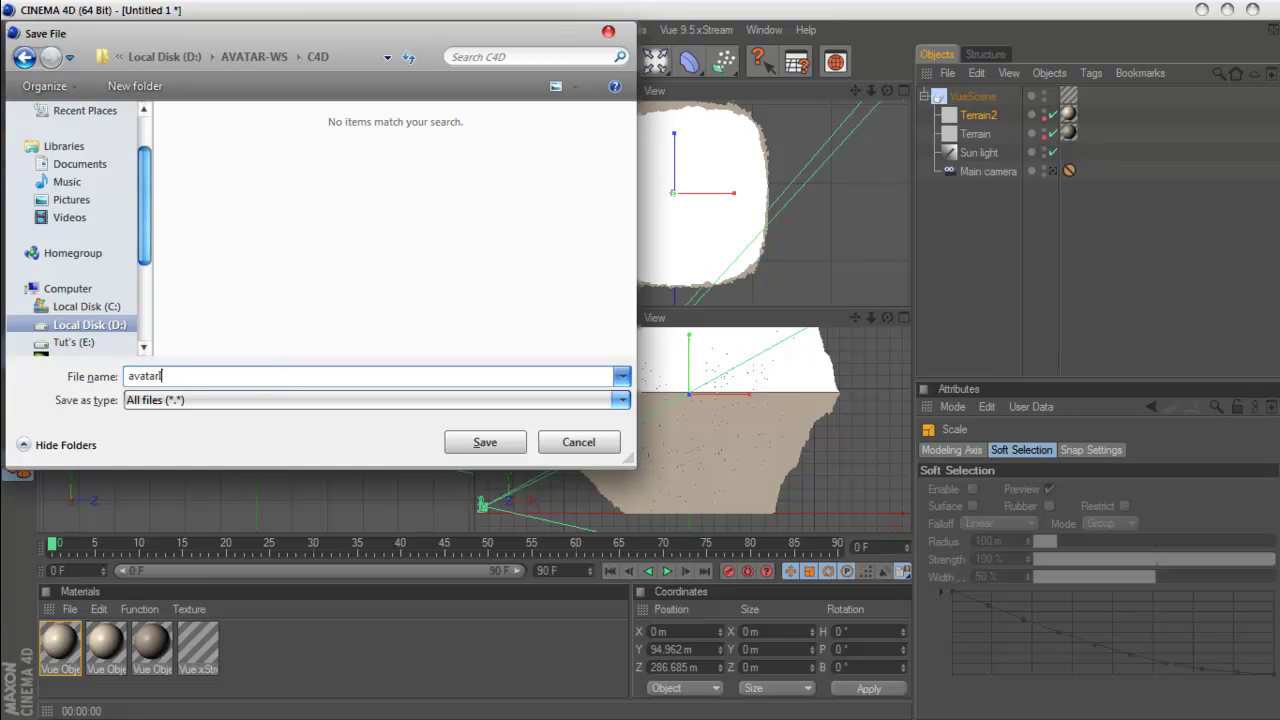
pyautogui.click(470, 442)
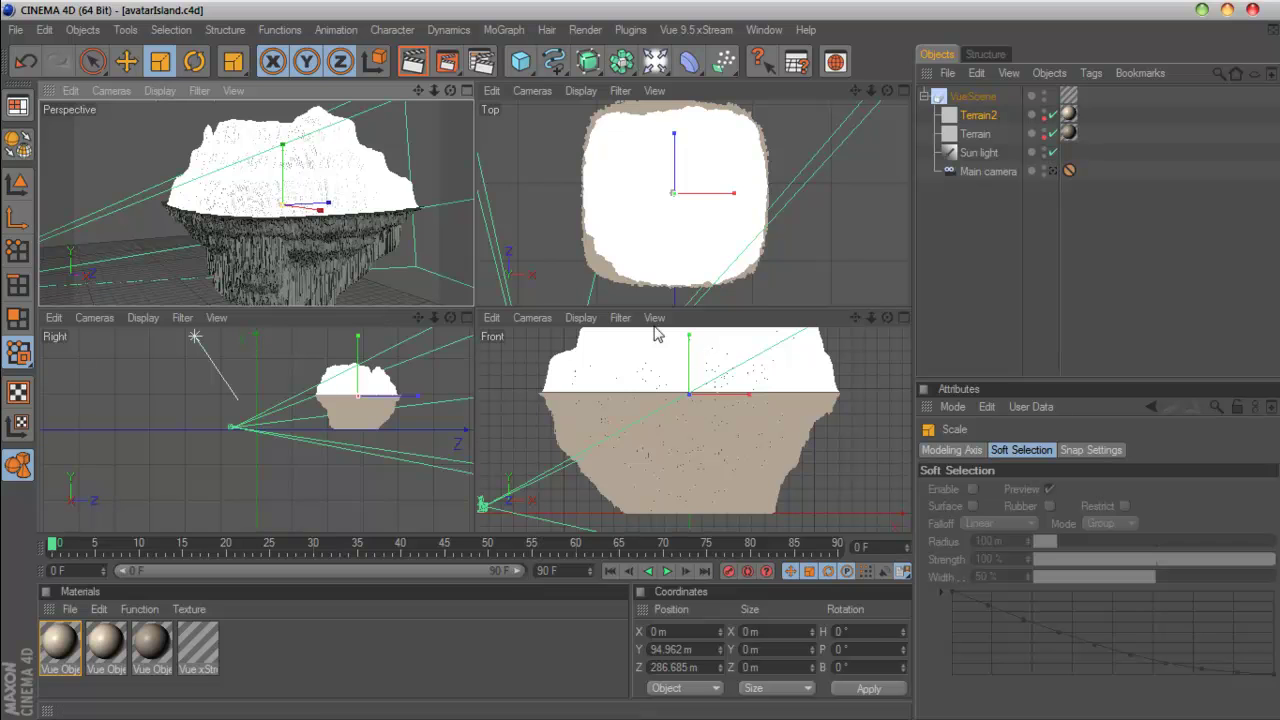
# - Maximize the Perspective view and delete the Protection tag from the Main camera
pyautogui.click(465, 90)
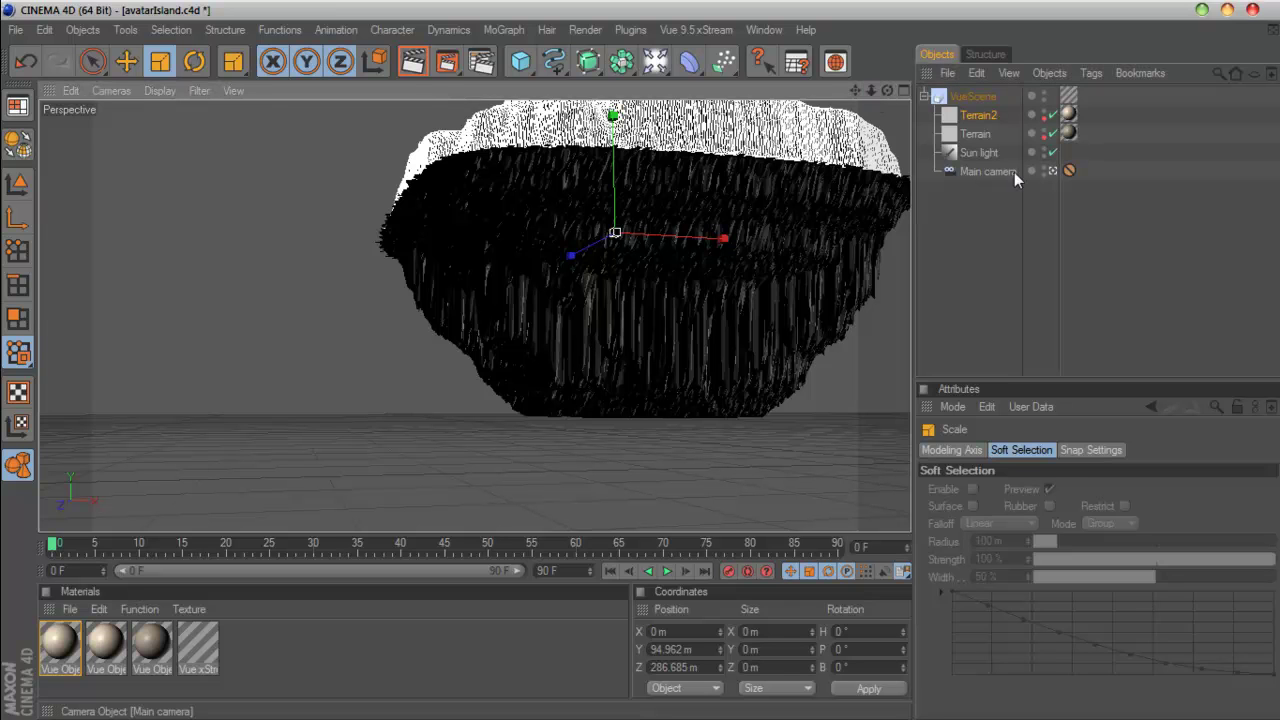
pyautogui.click(1068, 171)
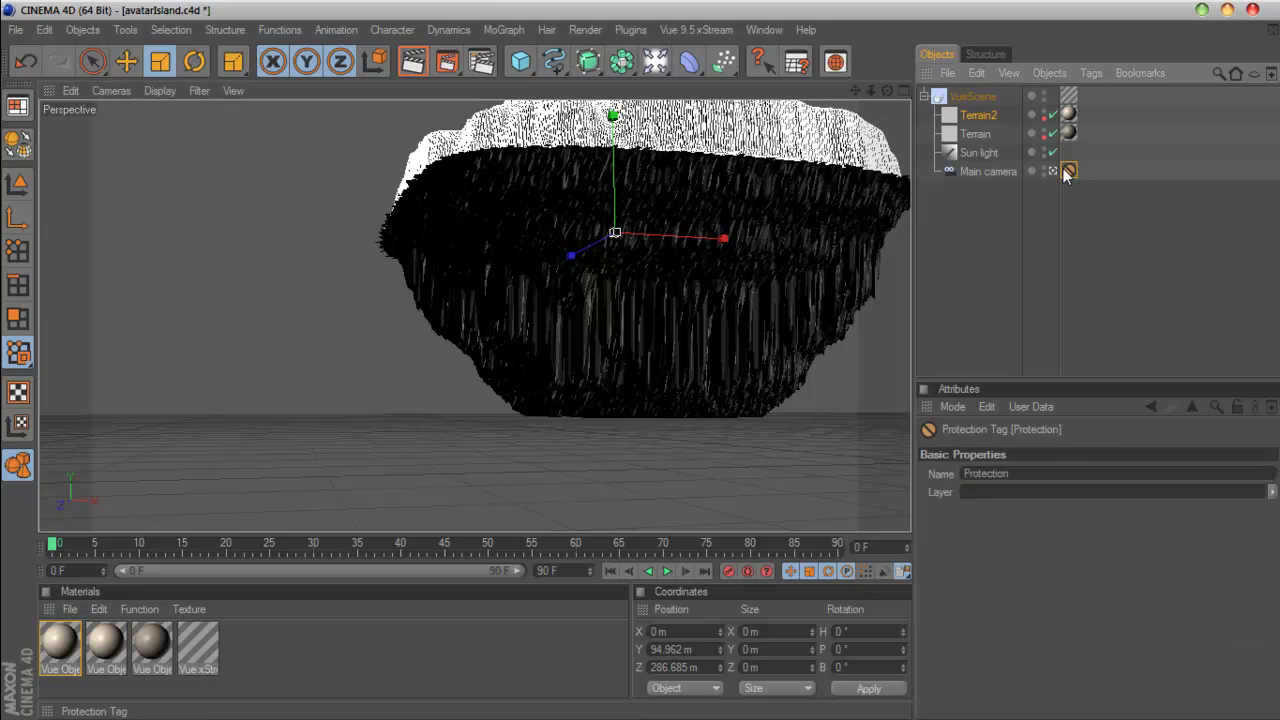
pyautogui.press('Delete')
# - Reframe the camera to show the island's full height and render the Perspective view with nothing selected
pyautogui.moveTo(871, 90)
pyautogui.mouseDown()
pyautogui.moveTo(856, 99)
pyautogui.moveTo(954, 105)
pyautogui.moveTo(870, 100)
pyautogui.mouseUp()
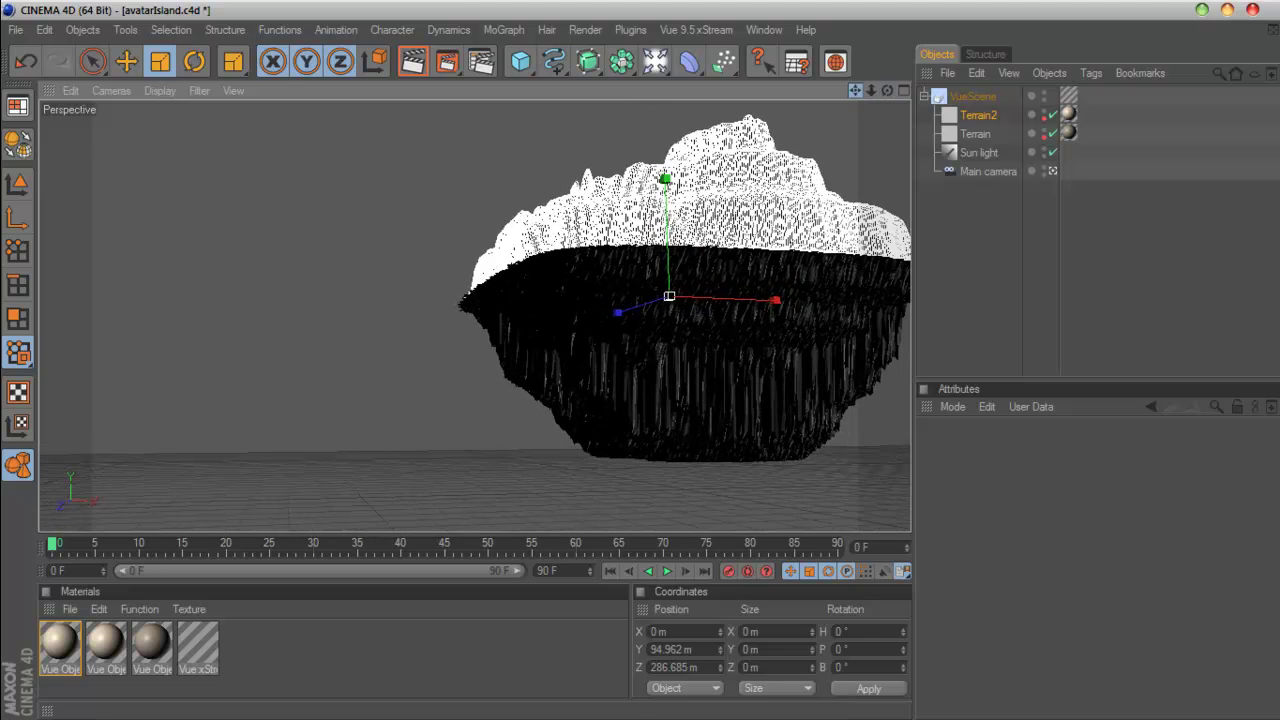
pyautogui.click(941, 254)
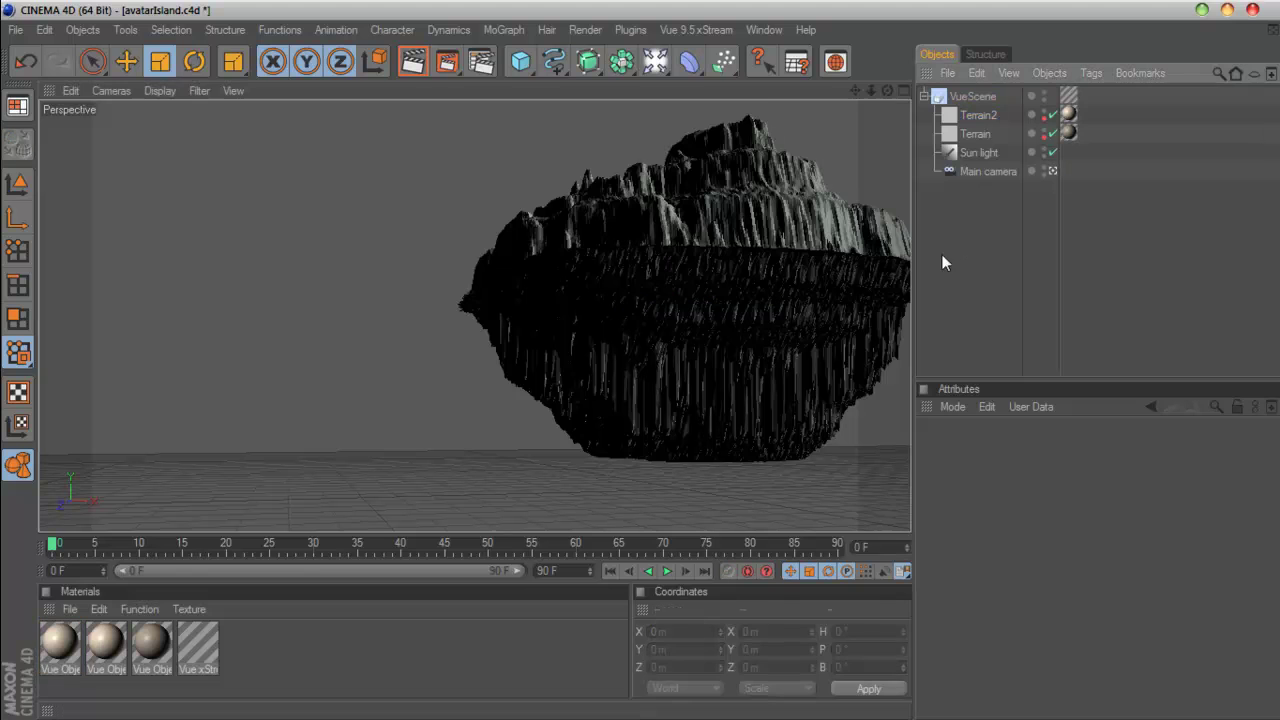
pyautogui.click(414, 63)
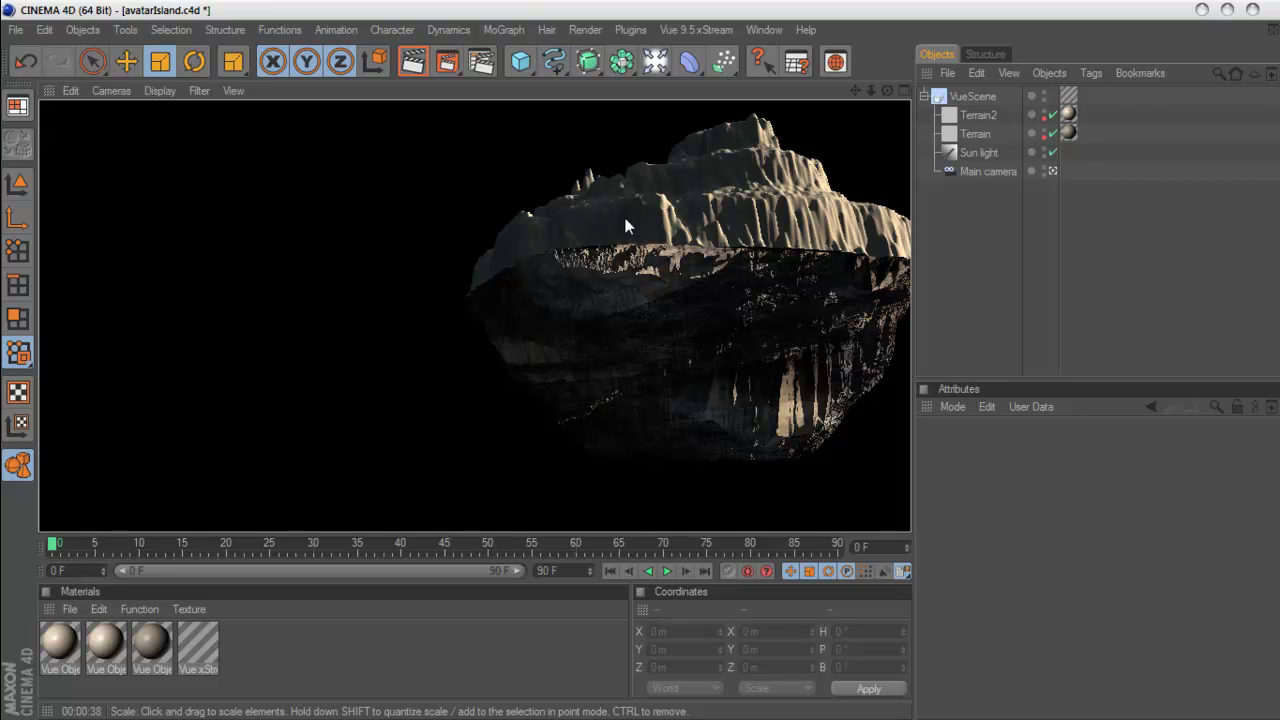
# - Rename the Terrain2 object as top and the Terrain object as down
pyautogui.click(979, 115)
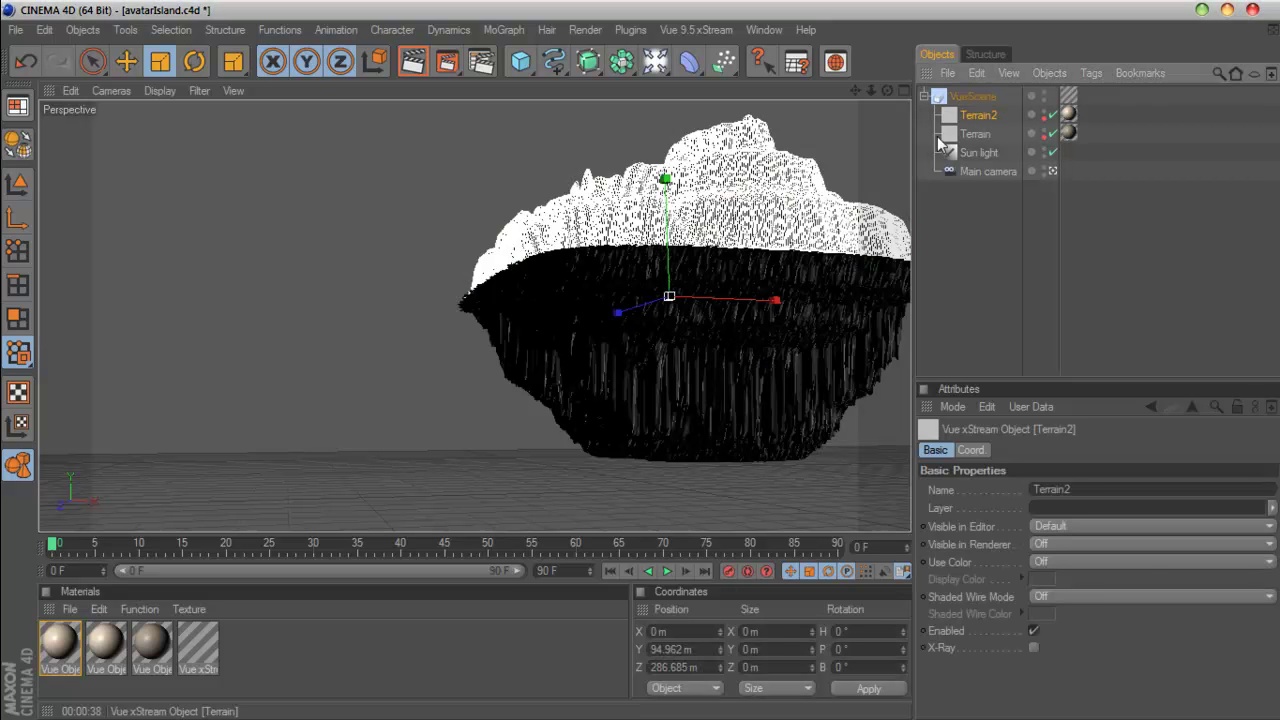
pyautogui.doubleClick(971, 114)
pyautogui.write('top')
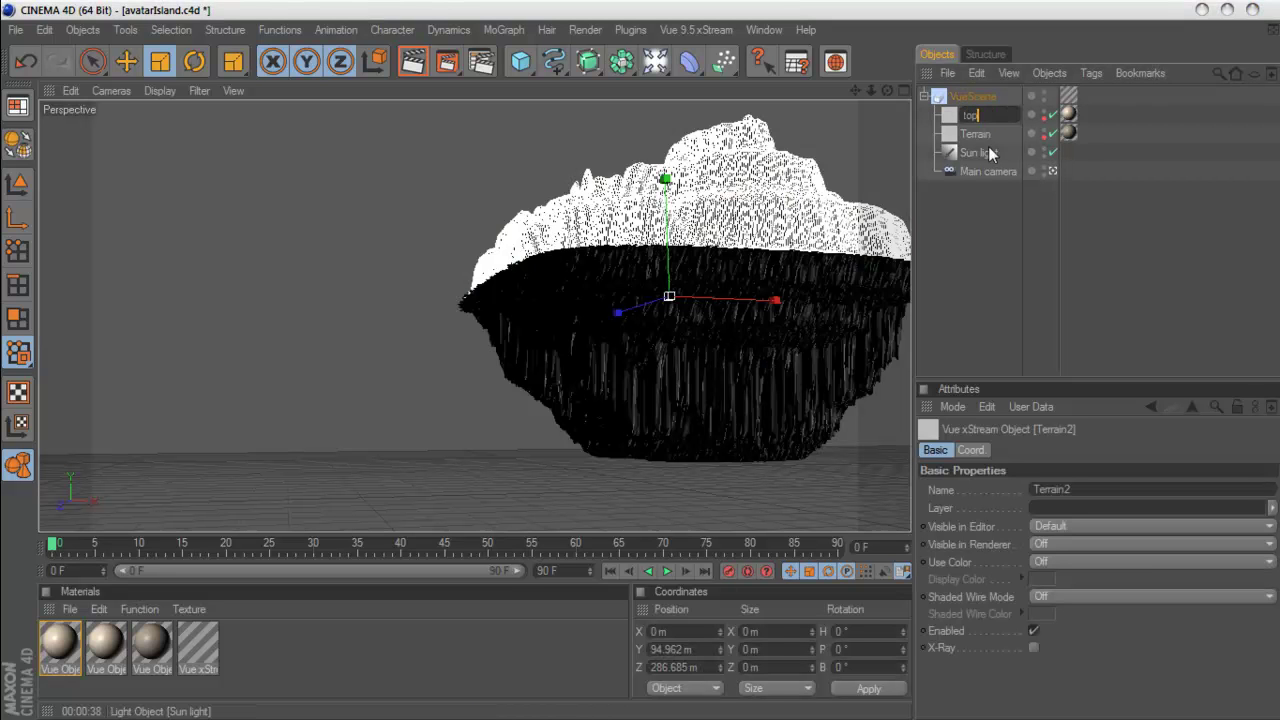
pyautogui.press('Return')
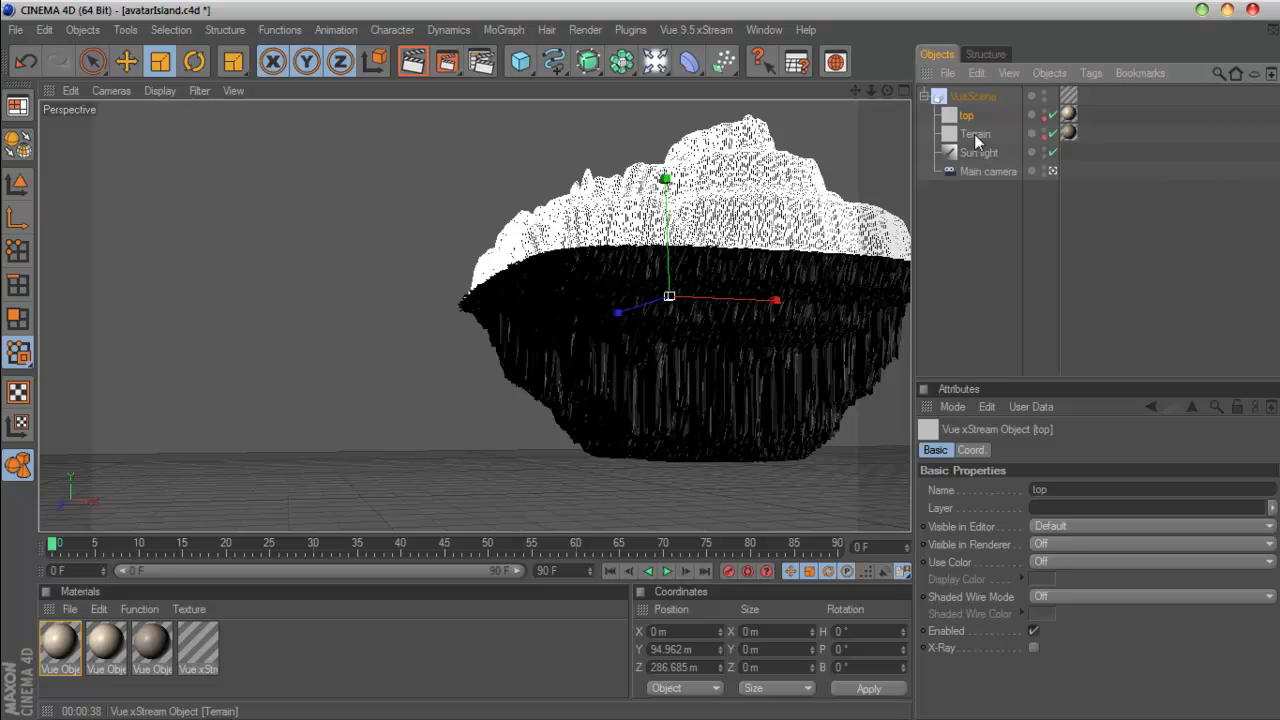
pyautogui.click(976, 134)
pyautogui.doubleClick(976, 134)
pyautogui.write('b')
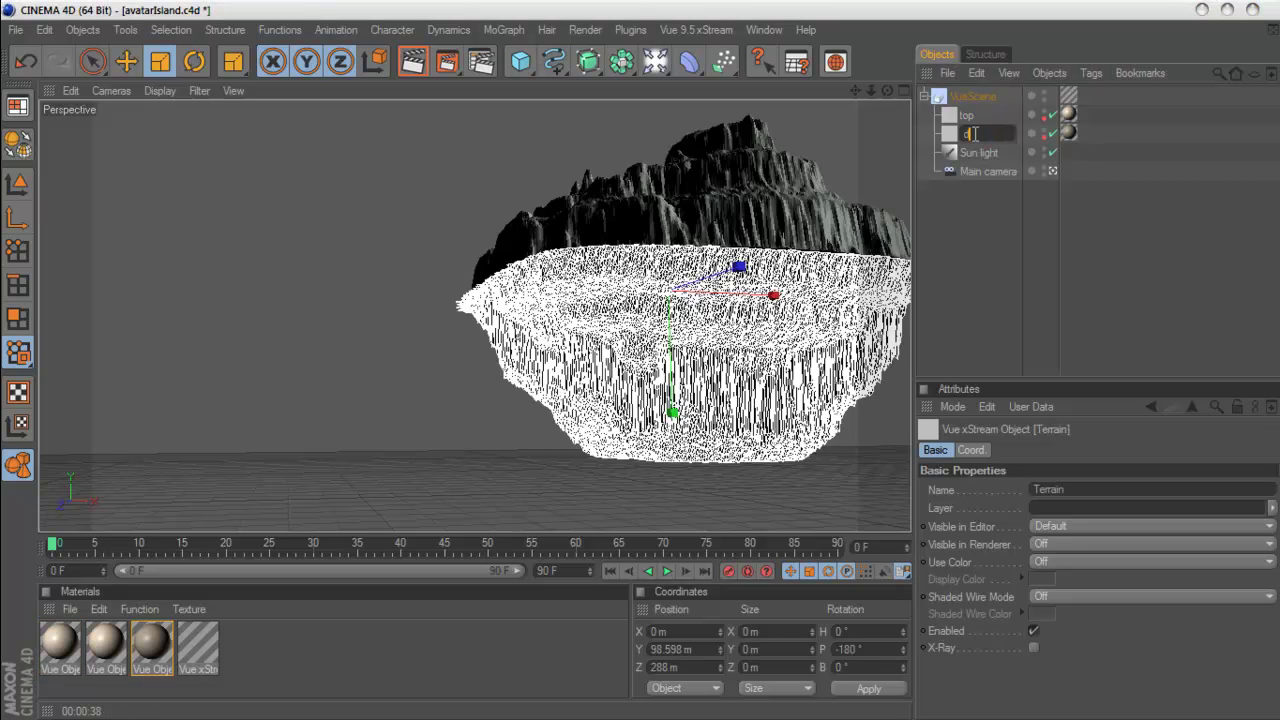
pyautogui.write('own')
pyautogui.press('Return')
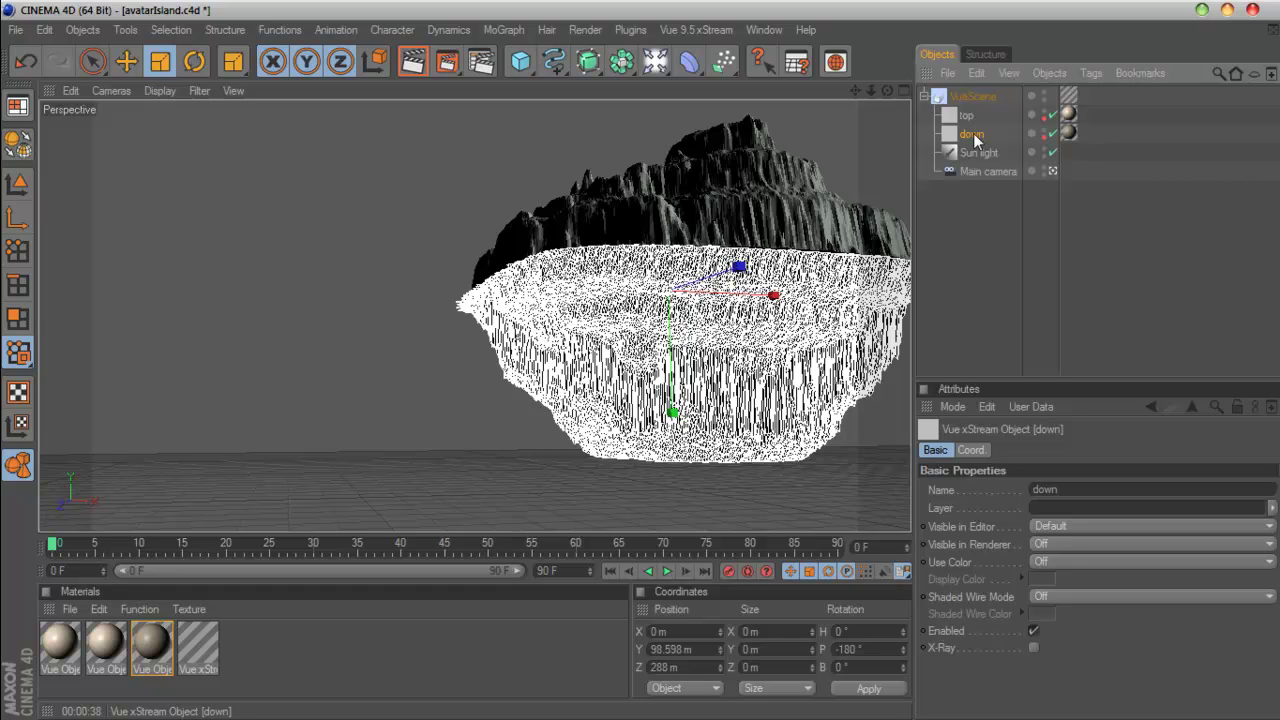
# - Change the top terrain's material to FallGroundCover from the TerrainScapes collection under Landscapes
pyautogui.click(966, 116)
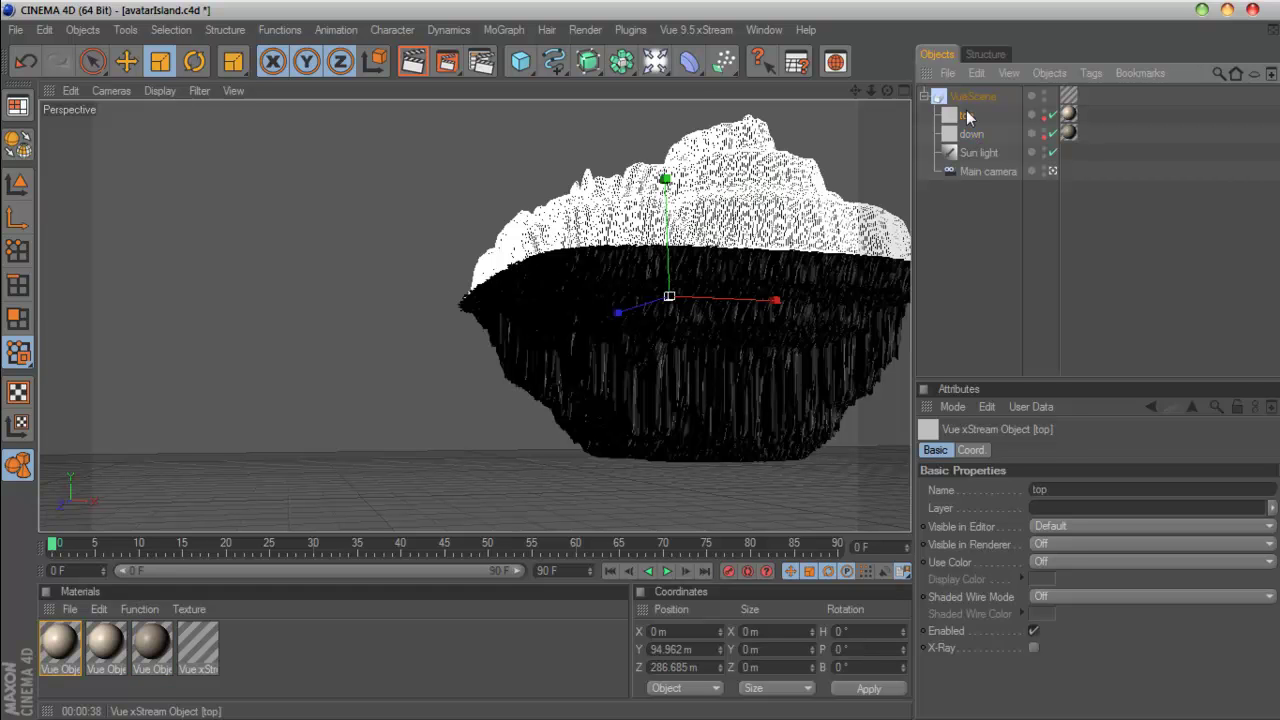
pyautogui.click(696, 29)
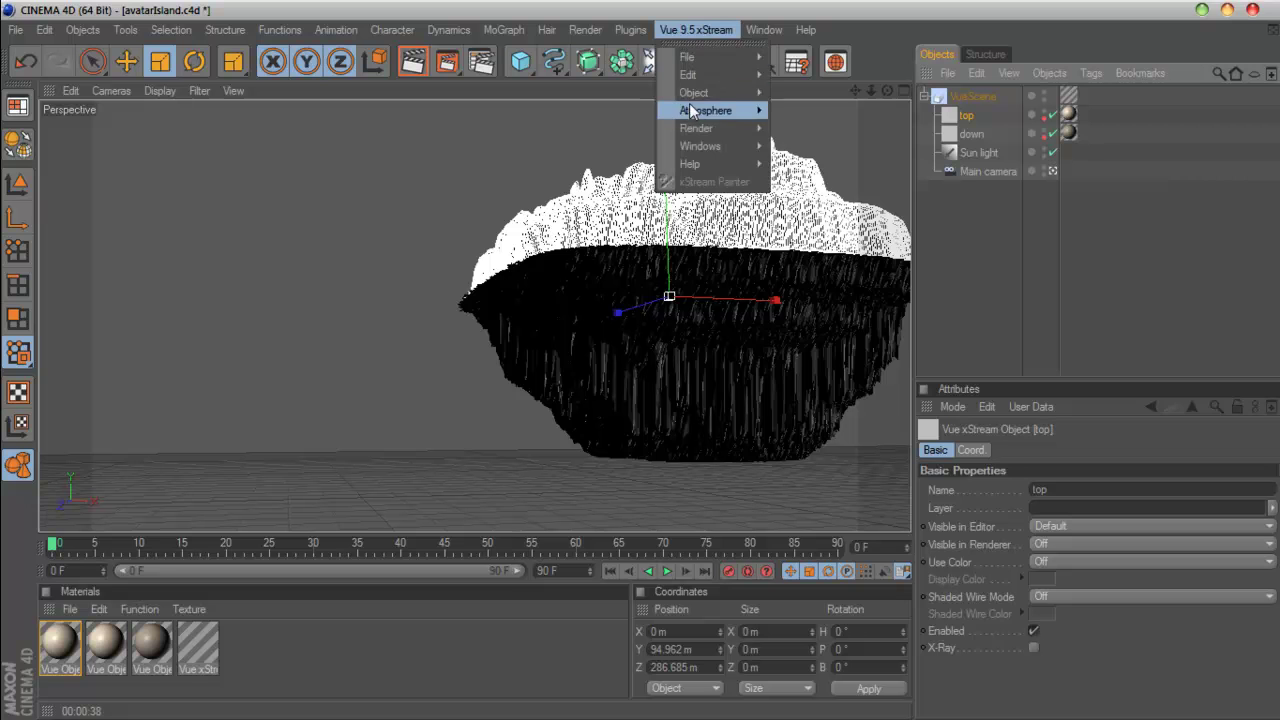
pyautogui.moveTo(700, 92)
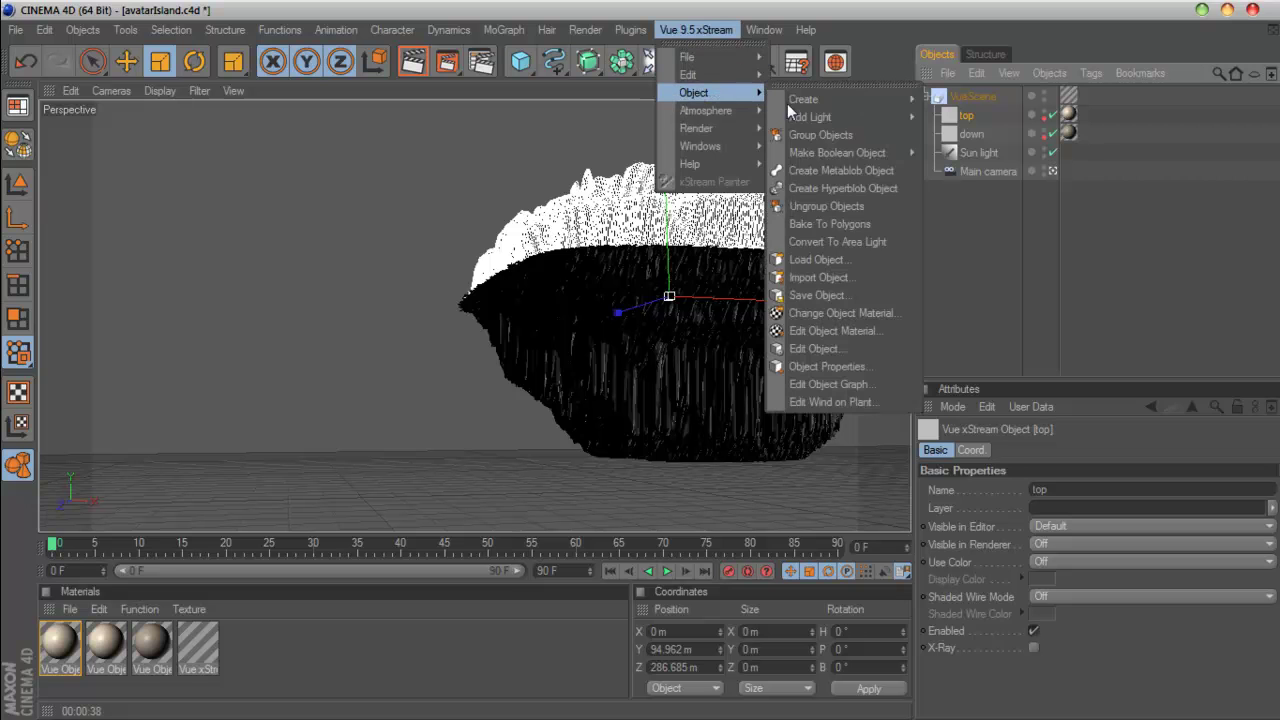
pyautogui.click(850, 312)
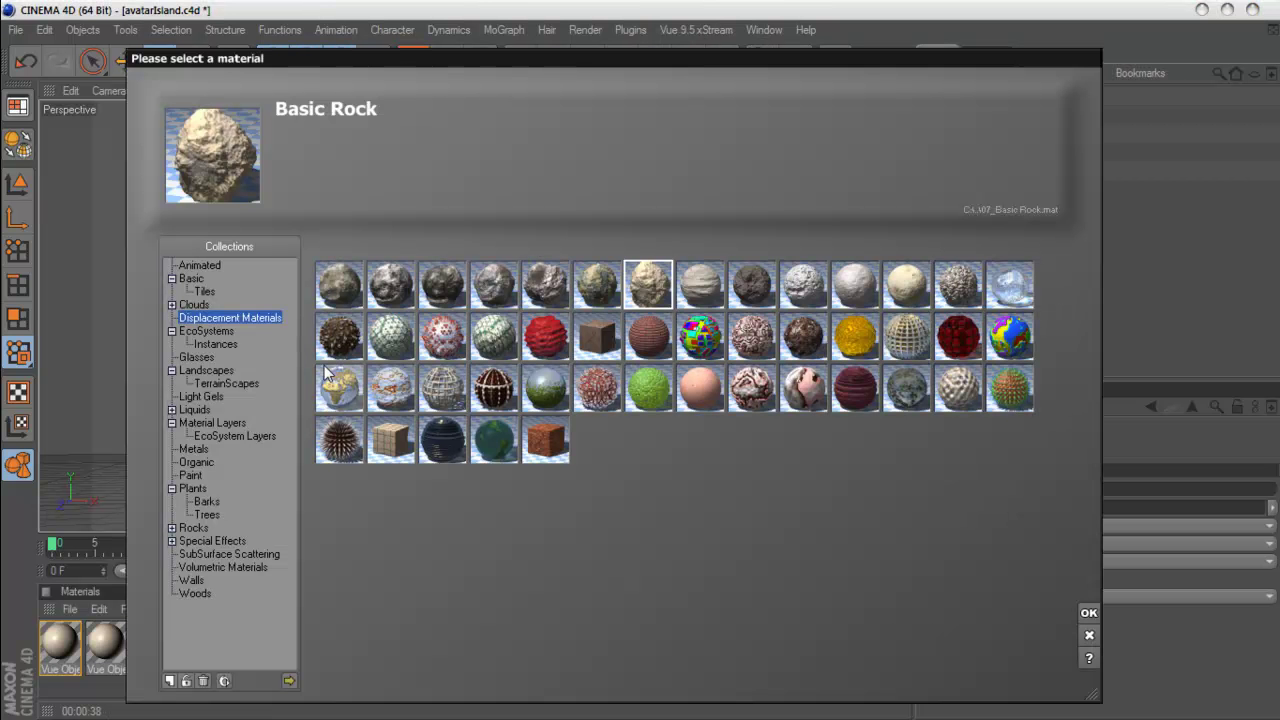
pyautogui.click(212, 372)
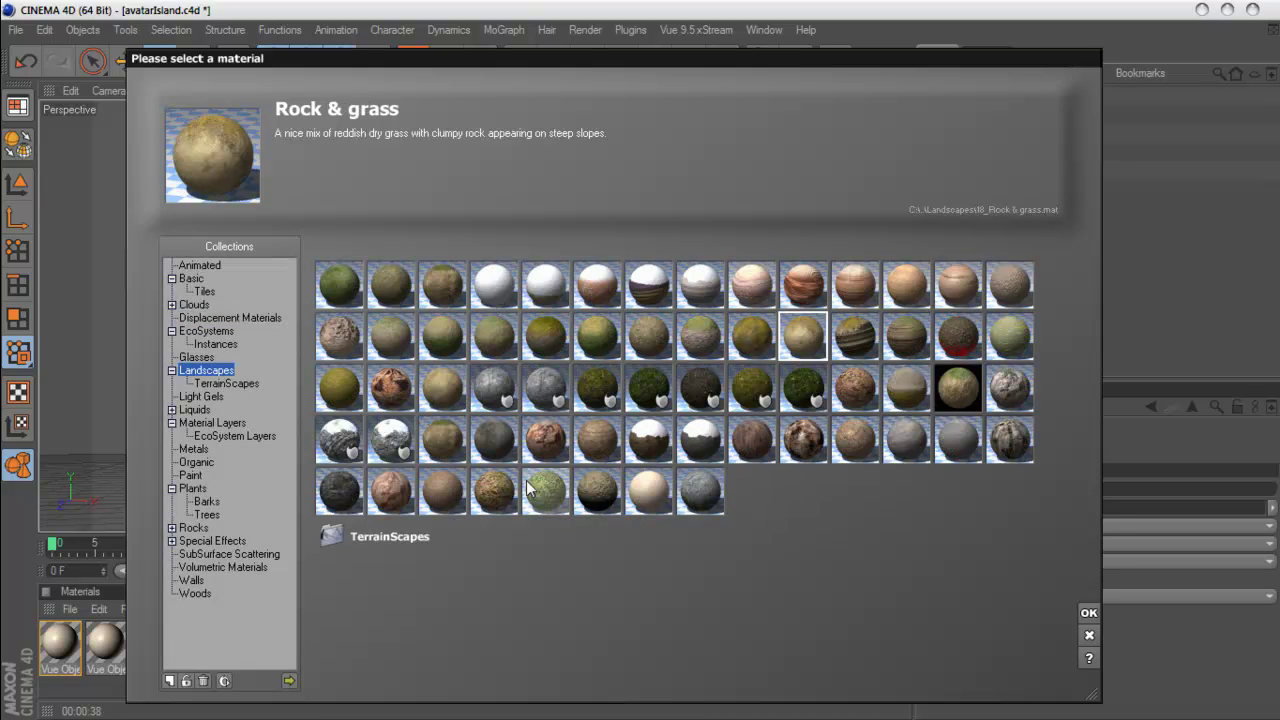
pyautogui.click(241, 383)
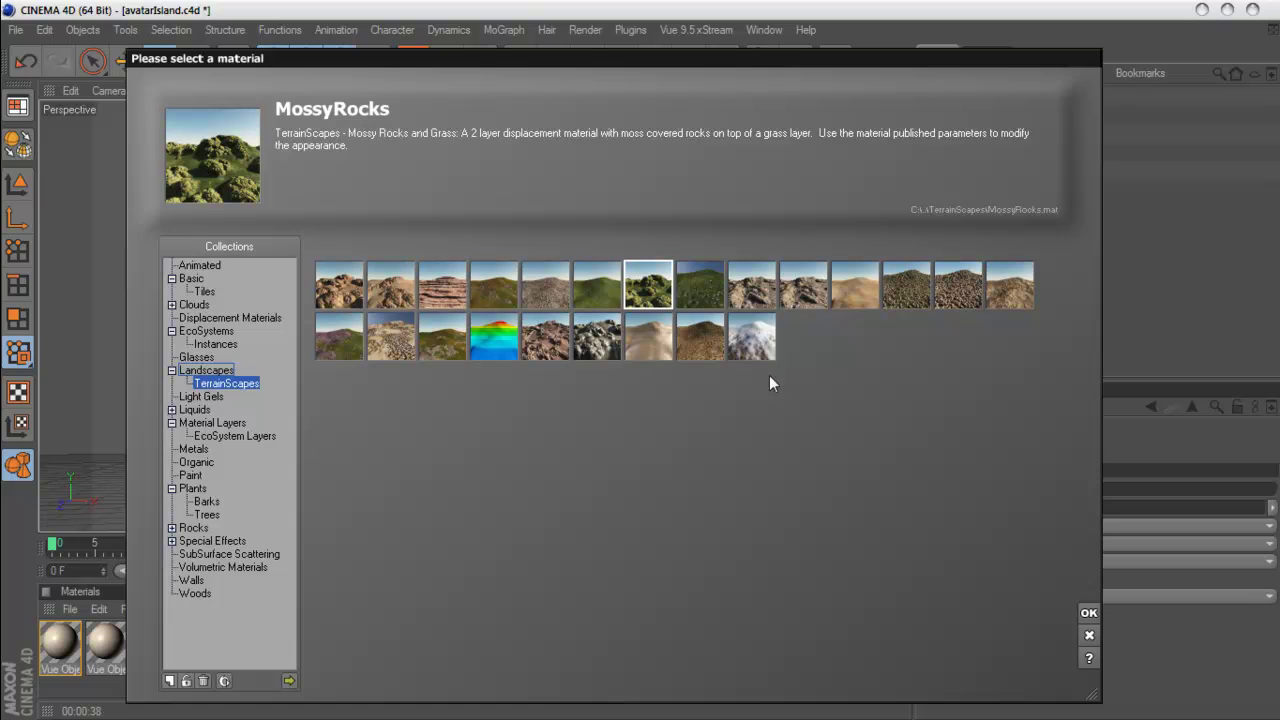
pyautogui.click(445, 351)
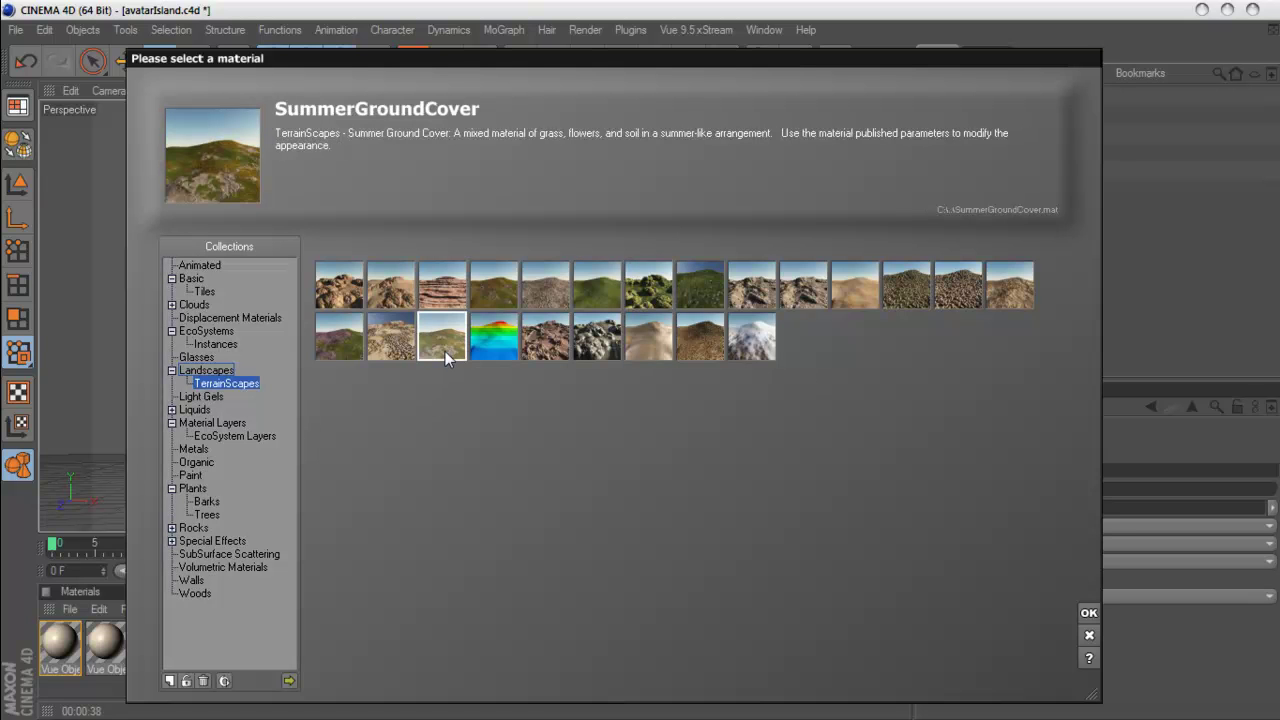
pyautogui.click(509, 291)
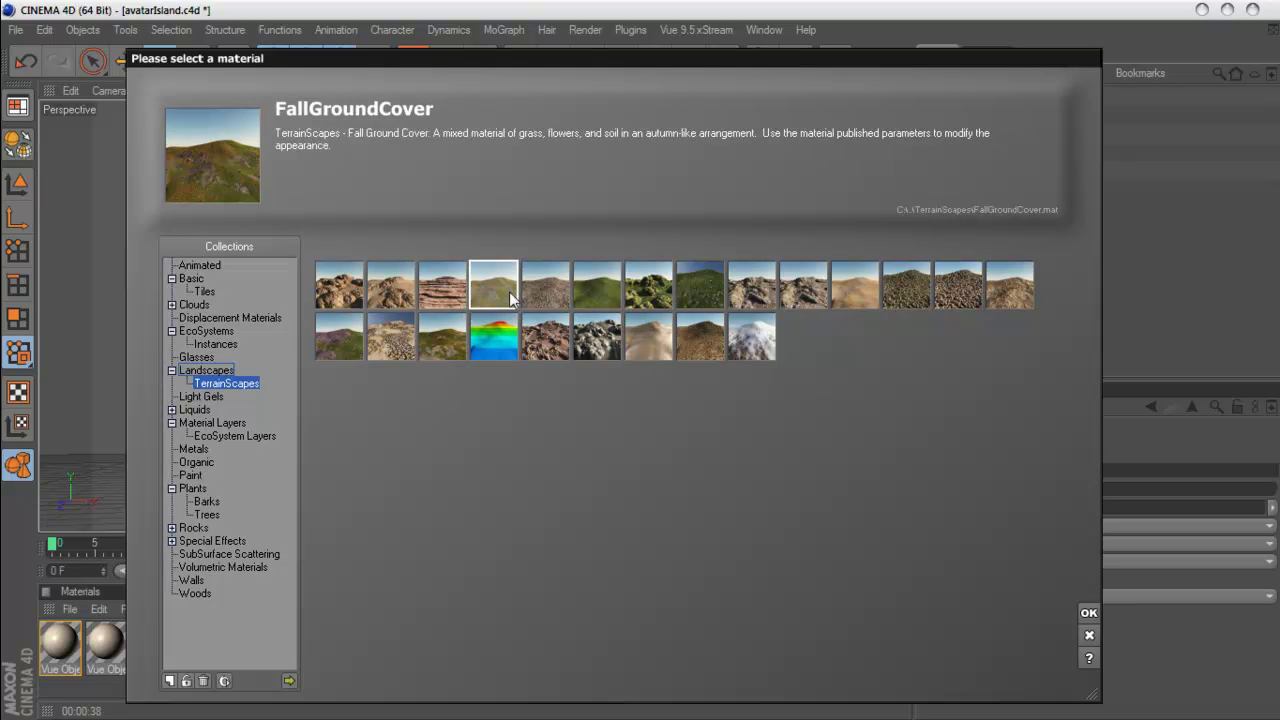
pyautogui.click(1089, 614)
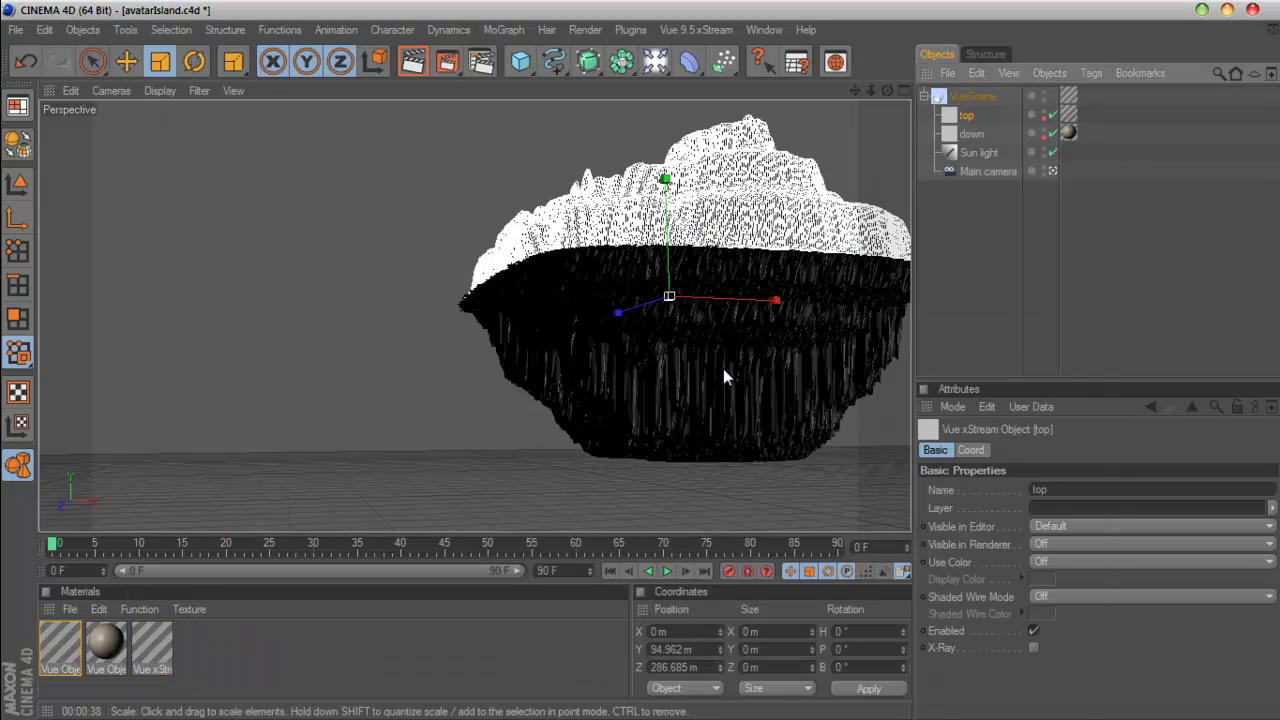
# - Deselect everything and render the Perspective view to check the ground cover on the top terrain
pyautogui.click(977, 264)
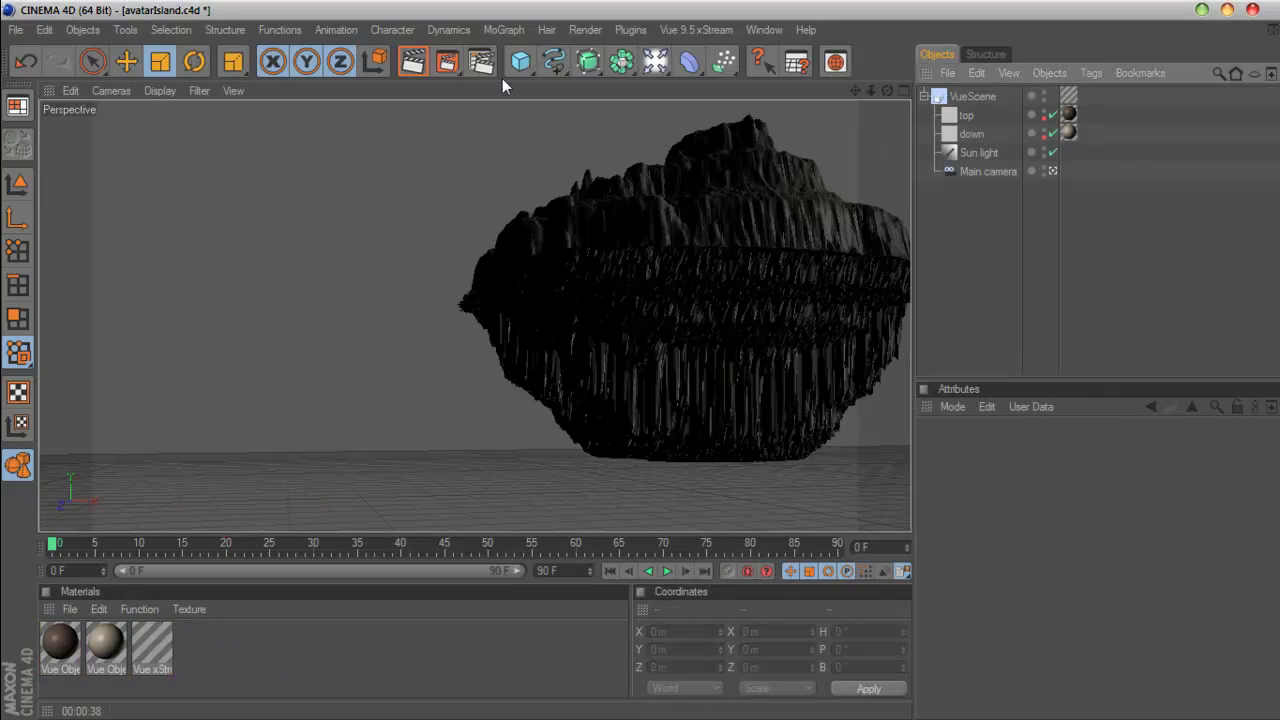
pyautogui.click(421, 64)
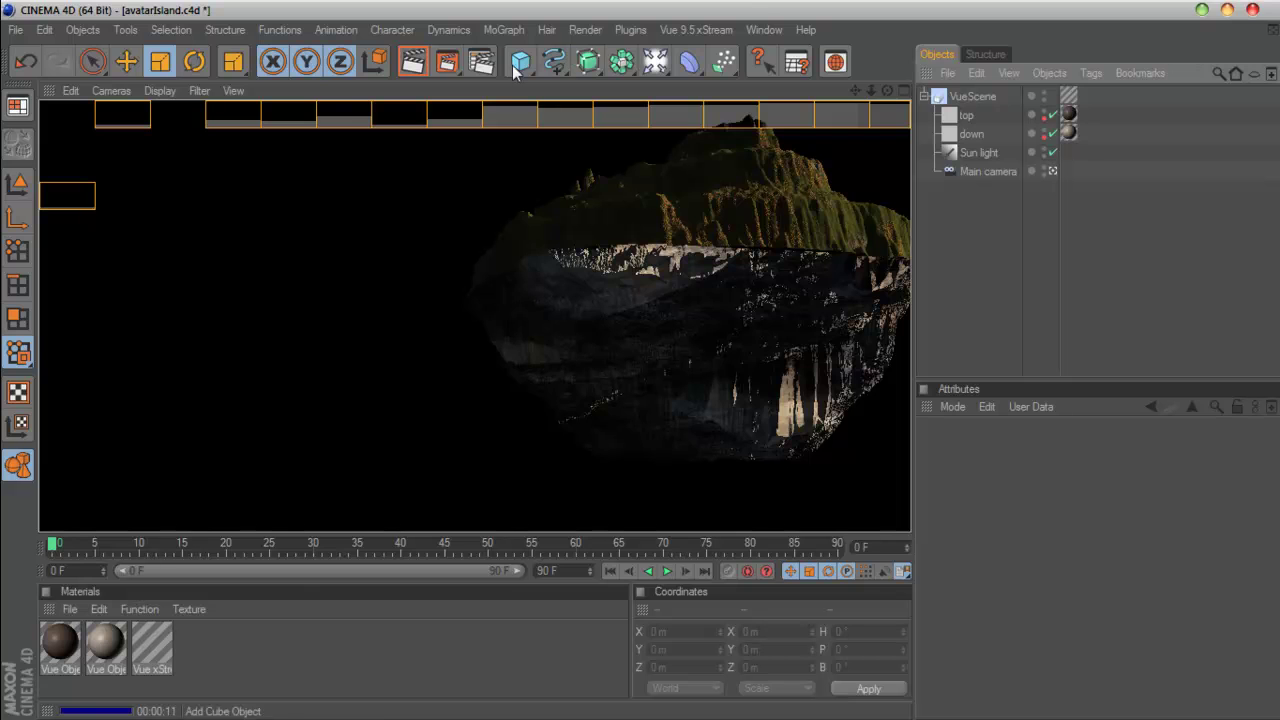
# - Set the render's anti-aliasing to Best with a maximum level of 2x2
pyautogui.click(481, 62)
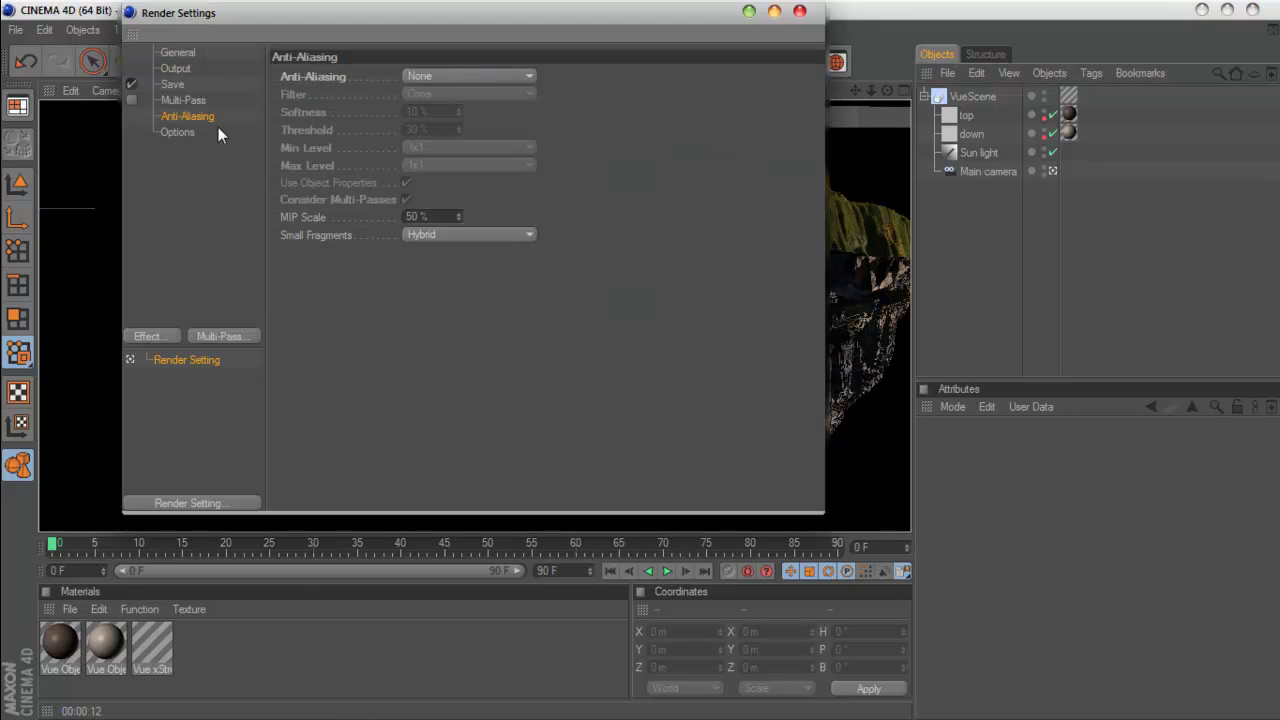
pyautogui.click(450, 76)
pyautogui.click(449, 119)
pyautogui.click(466, 163)
pyautogui.click(466, 201)
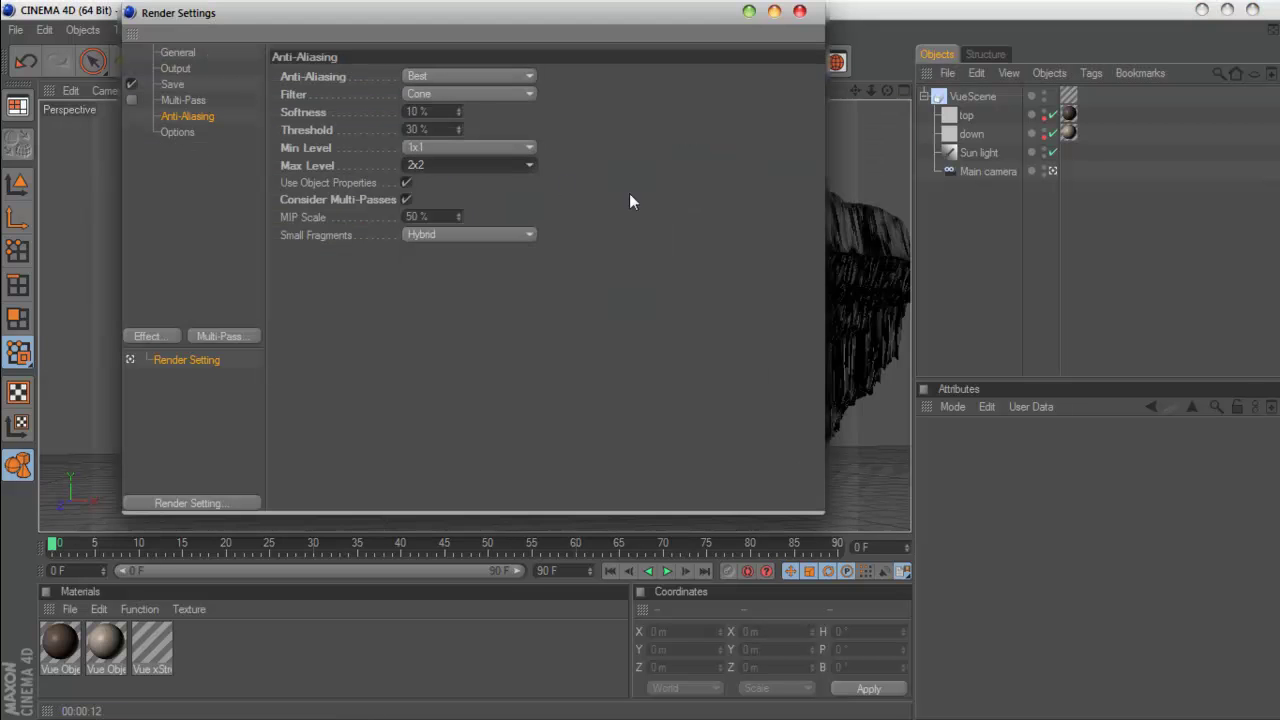
pyautogui.click(799, 12)
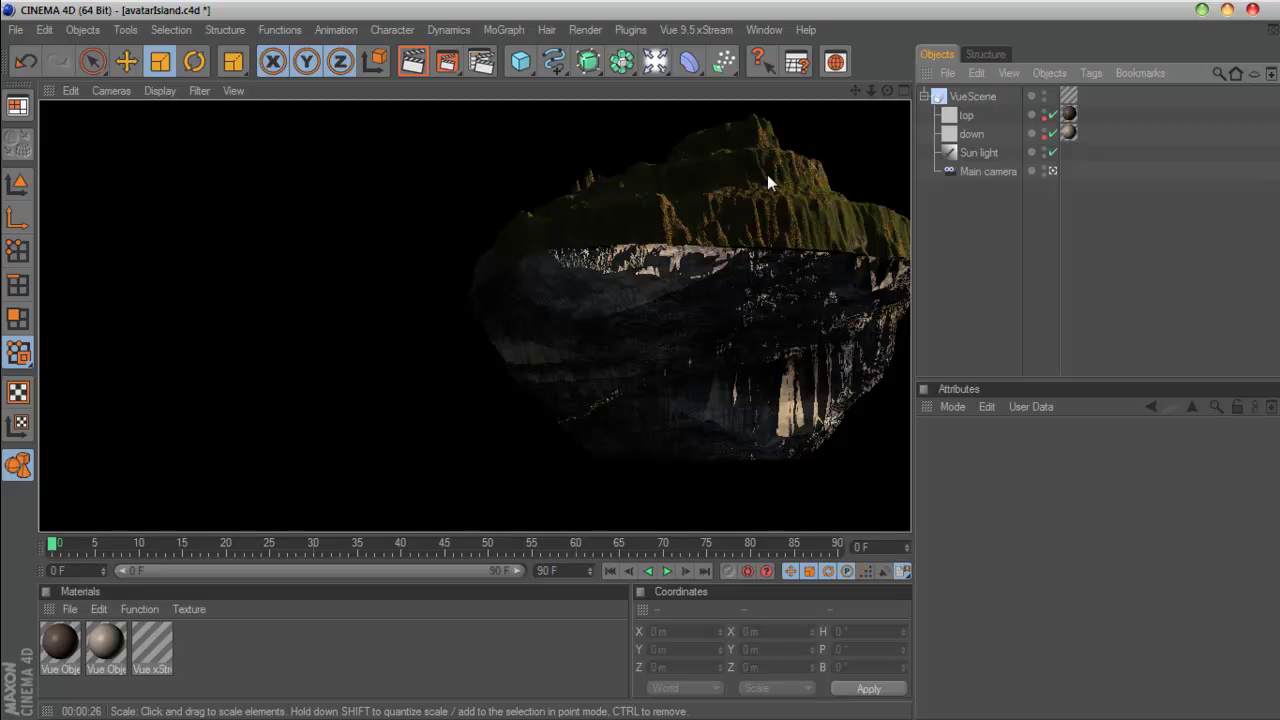
# - Delete the Sun light from the VueScene hierarchy
pyautogui.click(962, 153)
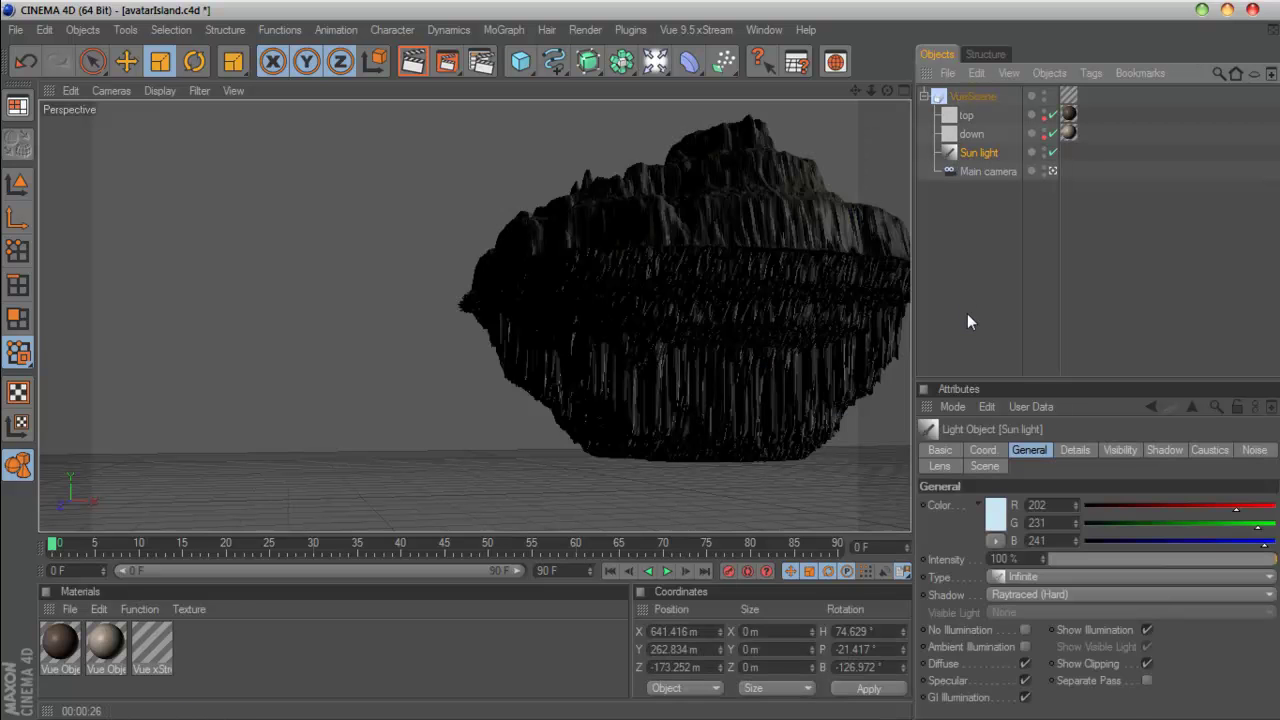
pyautogui.press('Delete')
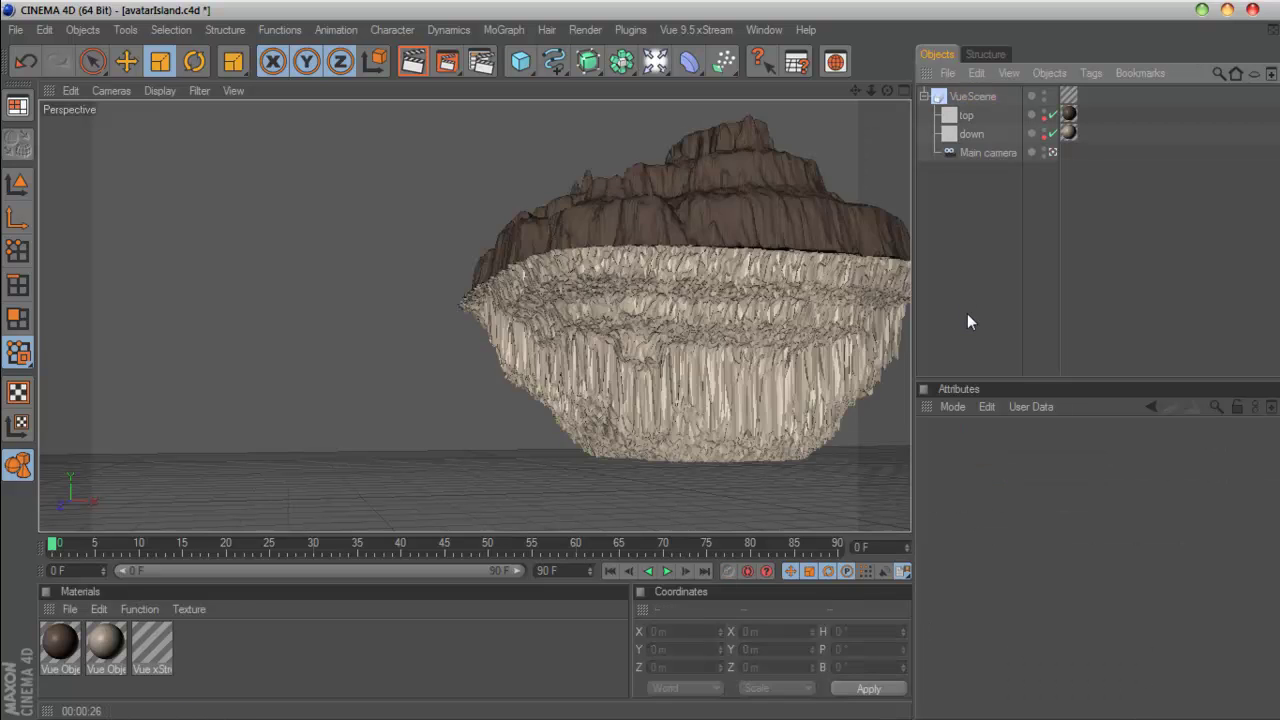
pyautogui.click(814, 230)
pyautogui.click(126, 61)
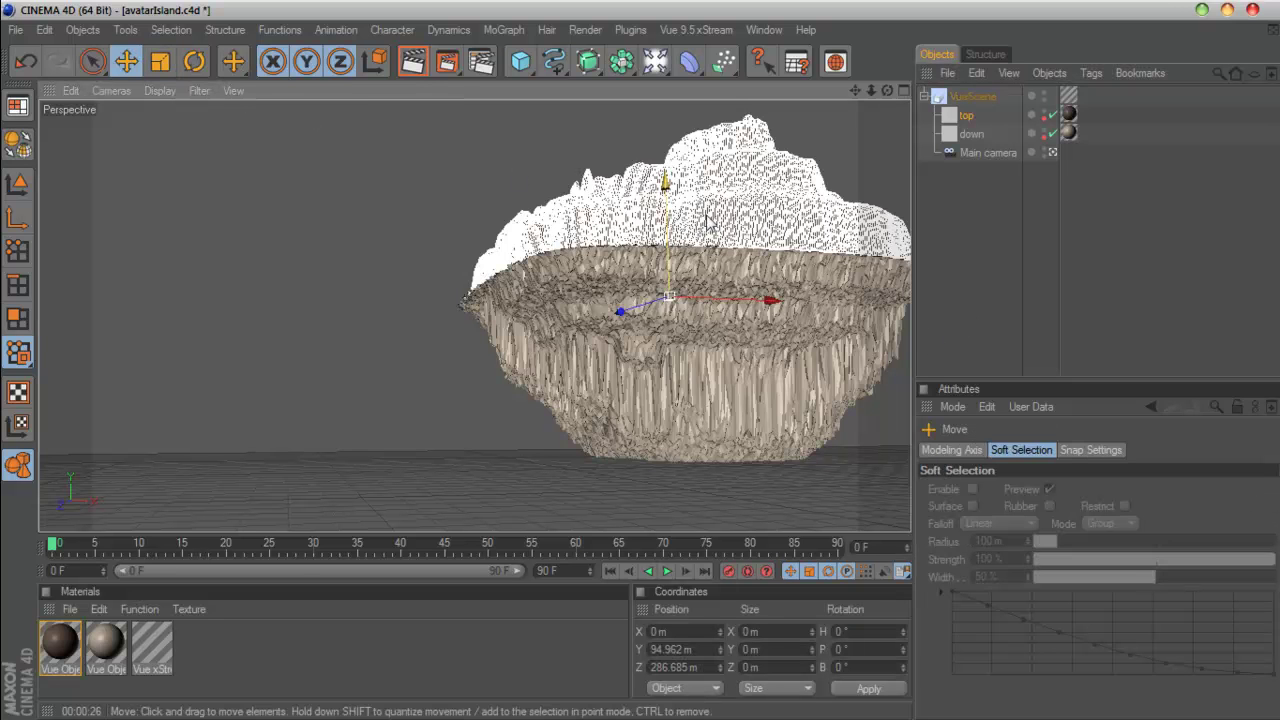
pyautogui.moveTo(674, 208); pyautogui.dragTo(674, 208)
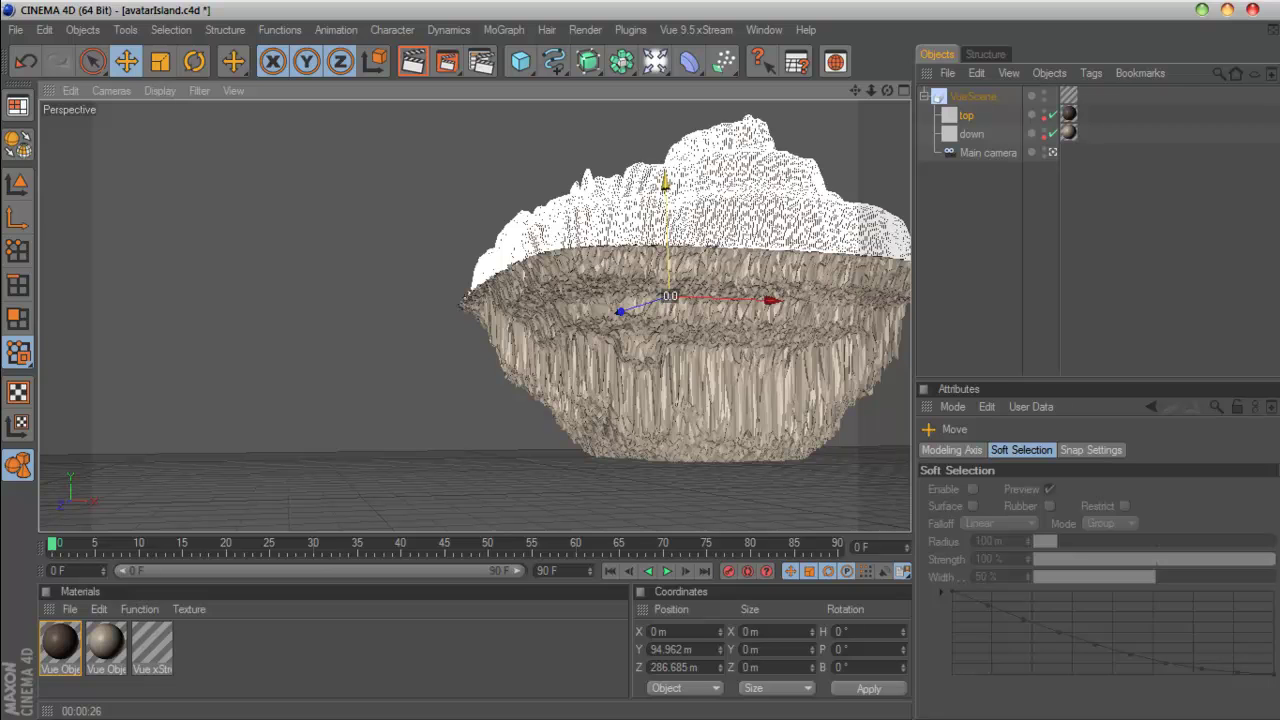
pyautogui.click(943, 320)
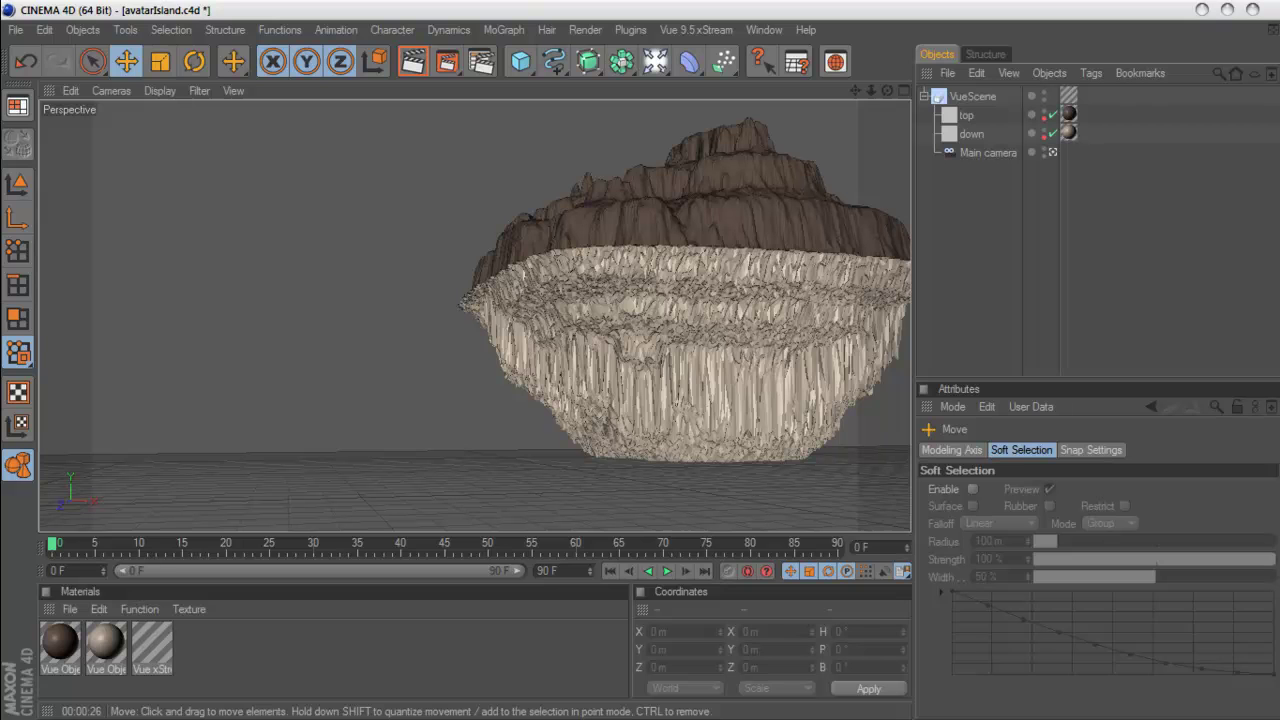
# - Open the sIBL Loader plugin and select GfxAcademy as the current preset collection
pyautogui.click(632, 30)
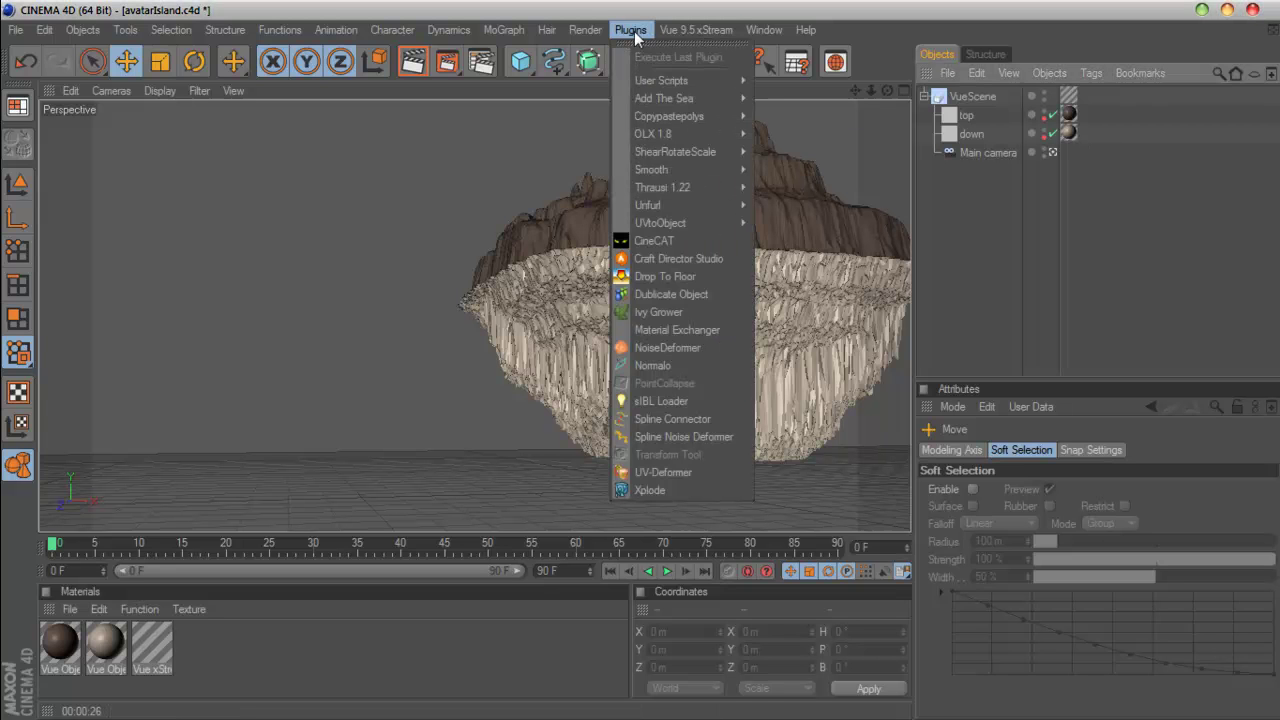
pyautogui.click(677, 401)
pyautogui.moveTo(670, 8); pyautogui.dragTo(568, 12)
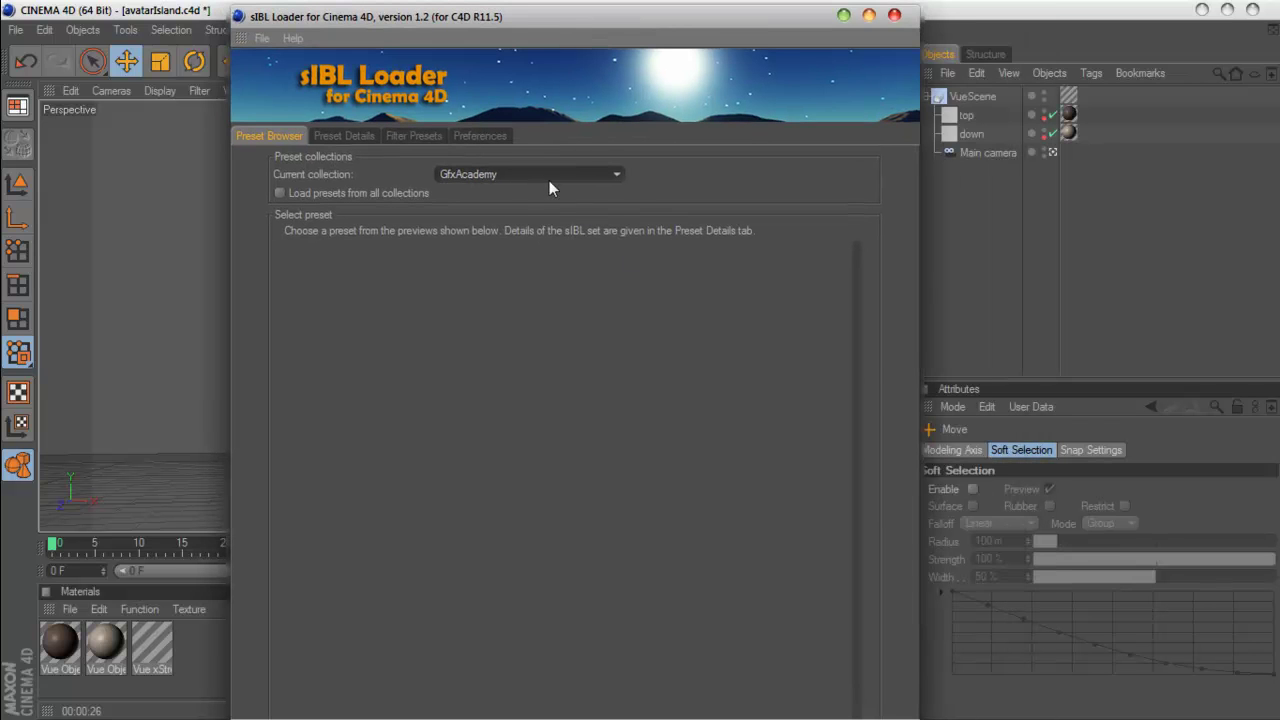
pyautogui.click(483, 174)
pyautogui.click(479, 200)
pyautogui.click(358, 138)
pyautogui.click(414, 136)
pyautogui.click(480, 136)
pyautogui.click(414, 136)
pyautogui.click(359, 140)
pyautogui.click(285, 137)
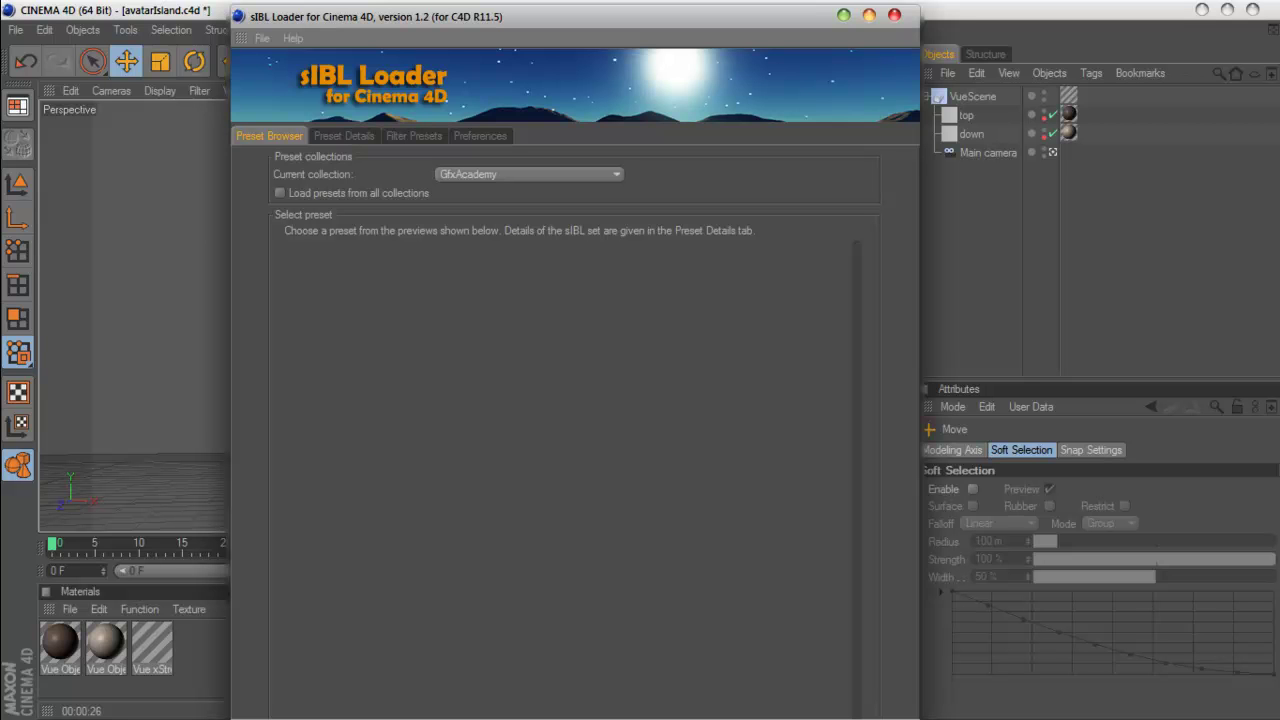
# - Switch to the web browser and view the sIBL Plugin tutorial on its forum, Facebook group and Vimeo pages
pyautogui.hotkey('alt', 'Tab')
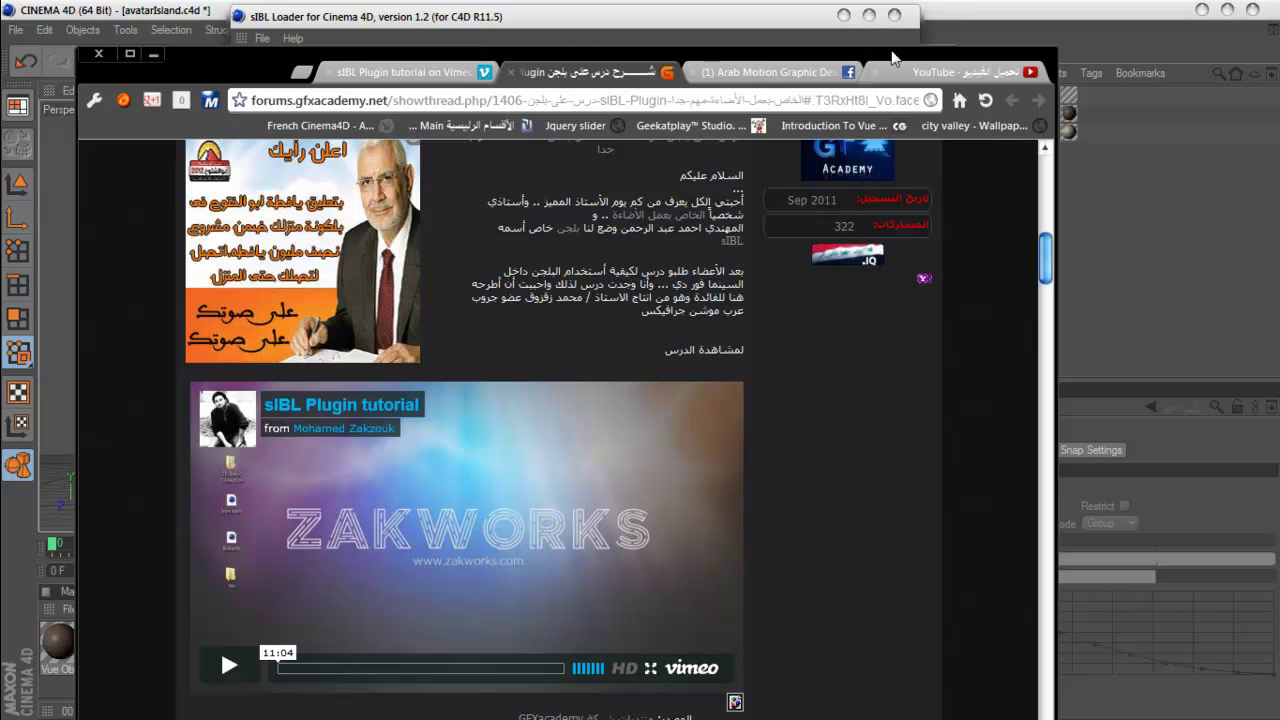
pyautogui.doubleClick(235, 57)
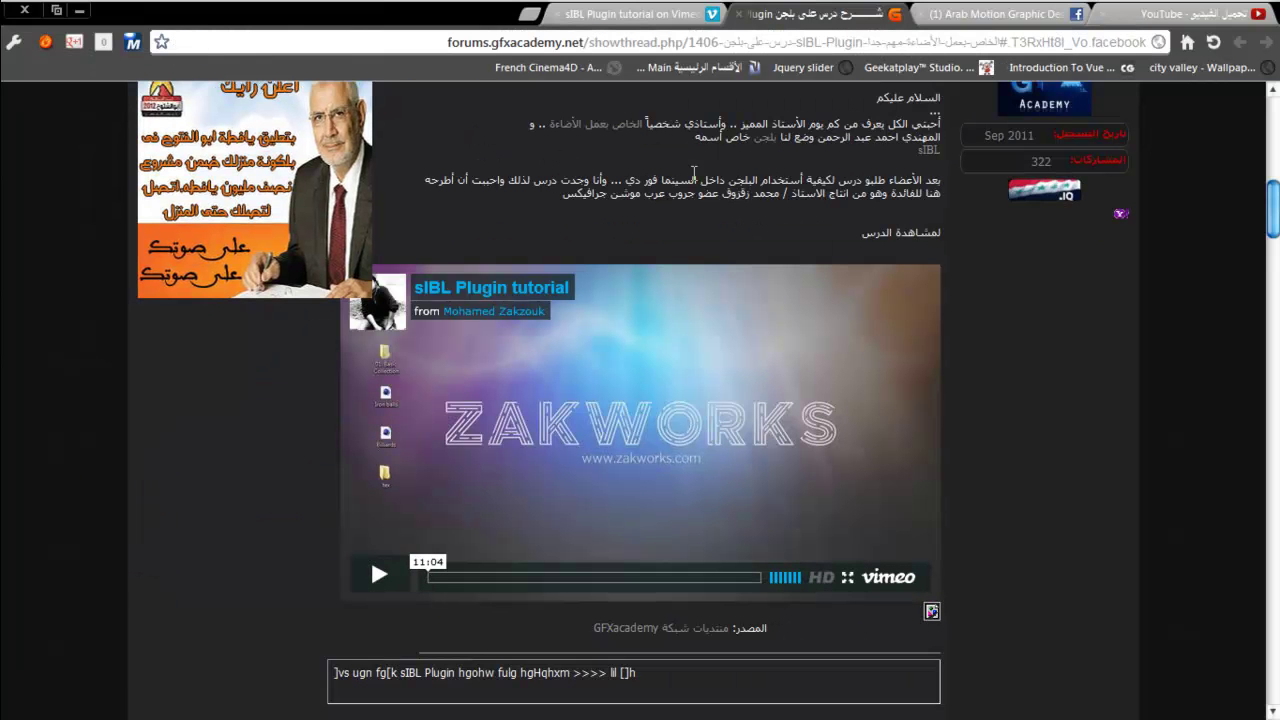
pyautogui.moveTo(1272, 231)
pyautogui.mouseDown()
pyautogui.moveTo(1273, 181)
pyautogui.moveTo(1273, 227)
pyautogui.moveTo(1273, 216)
pyautogui.mouseUp()
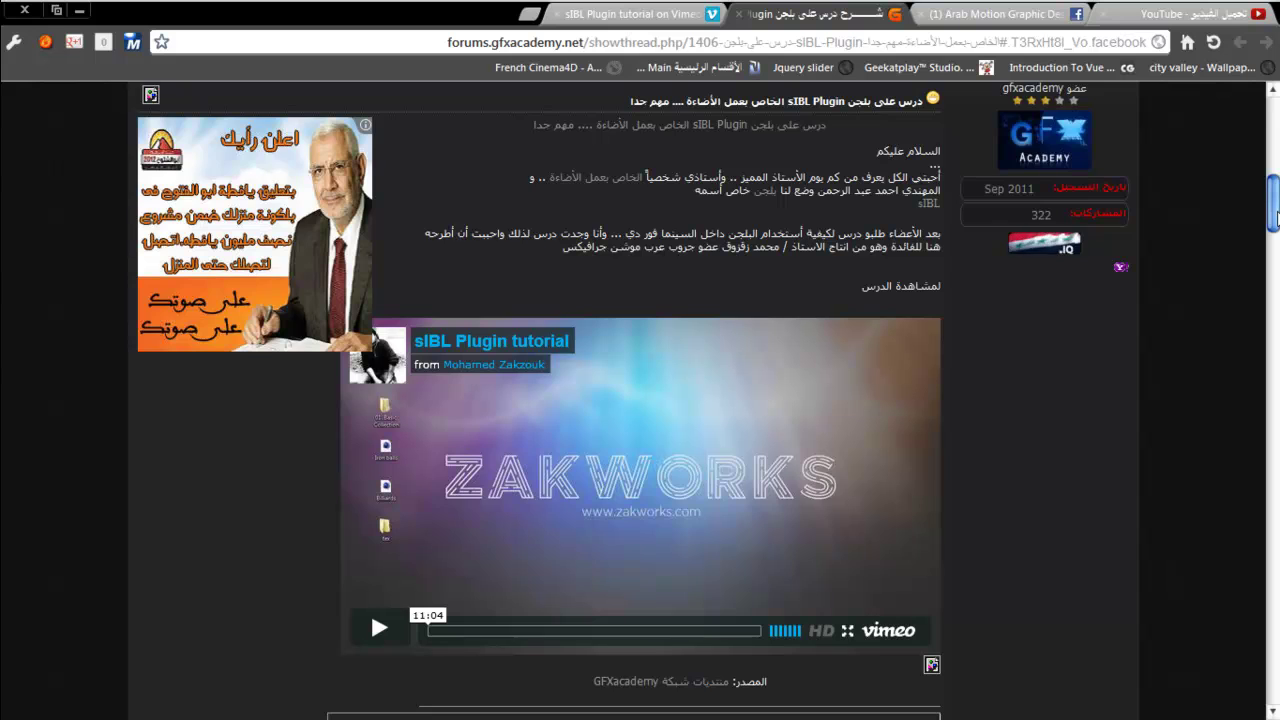
pyautogui.scroll(-3, 370, 471)
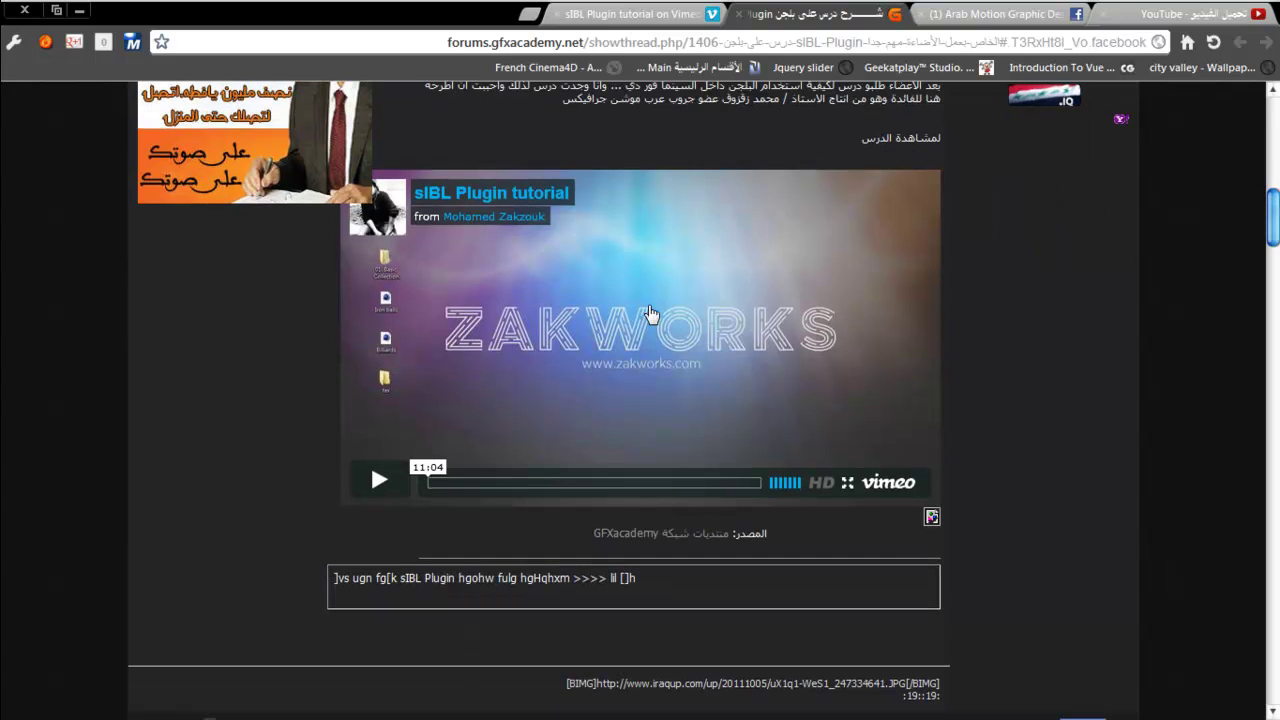
pyautogui.click(975, 14)
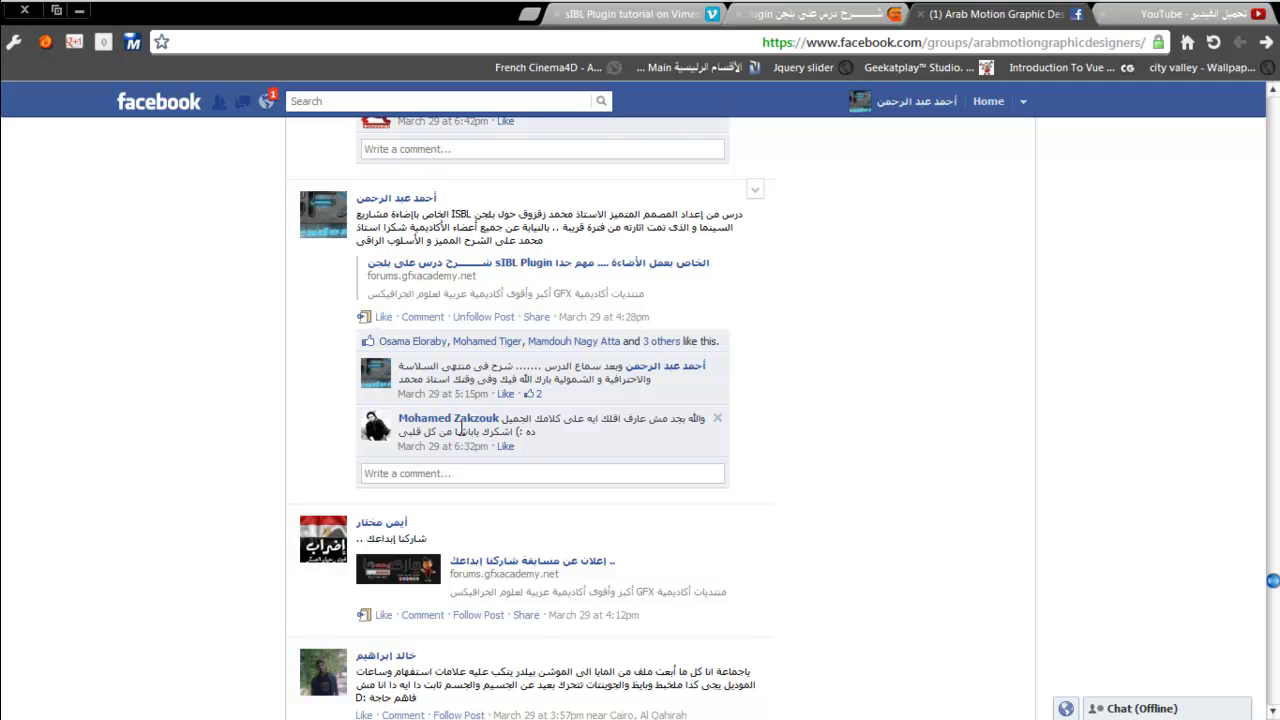
pyautogui.click(632, 14)
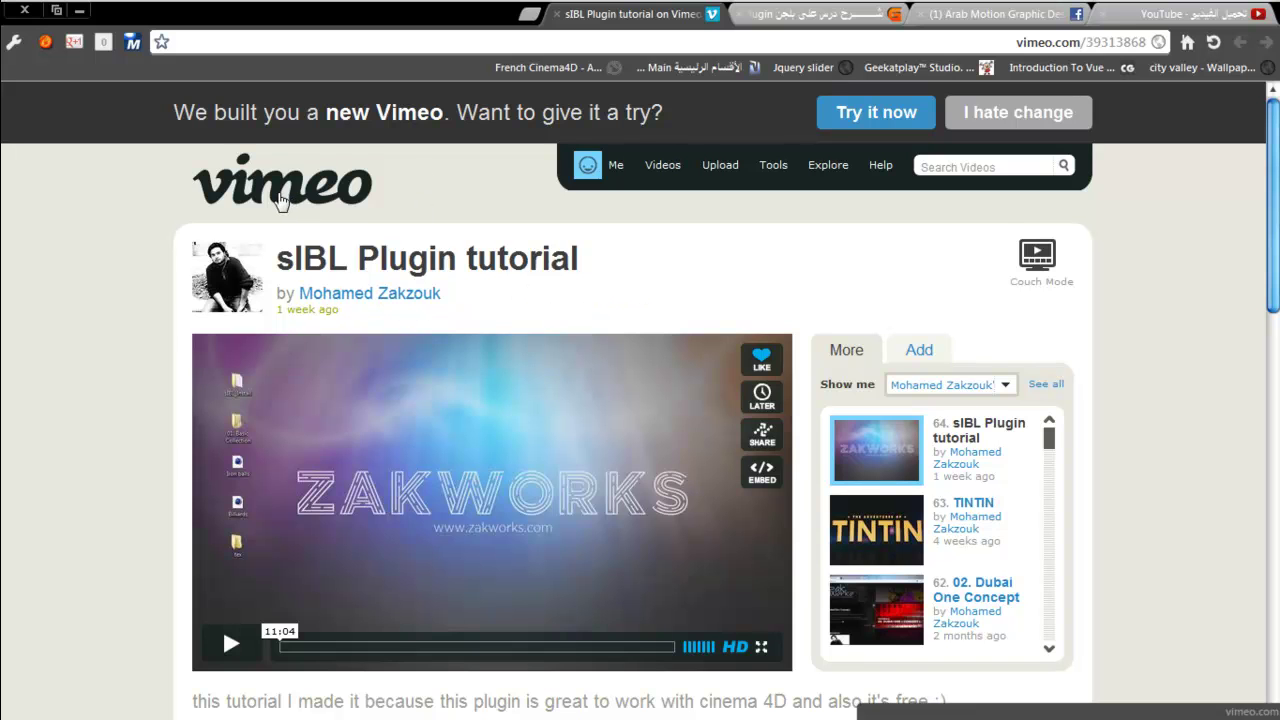
pyautogui.moveTo(1049, 436); pyautogui.dragTo(1051, 477)
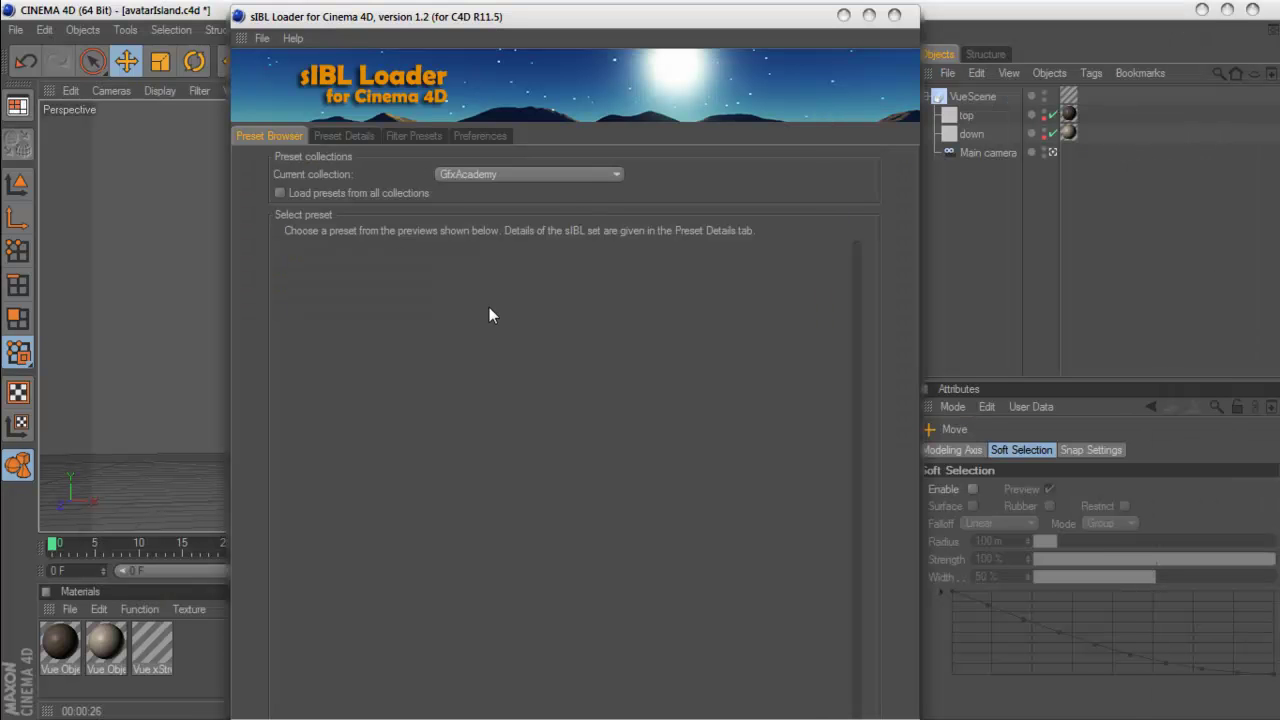
# - Return to sIBL Loader in Cinema 4D and remove the GfxAcademy collection in the preferences
pyautogui.click(425, 136)
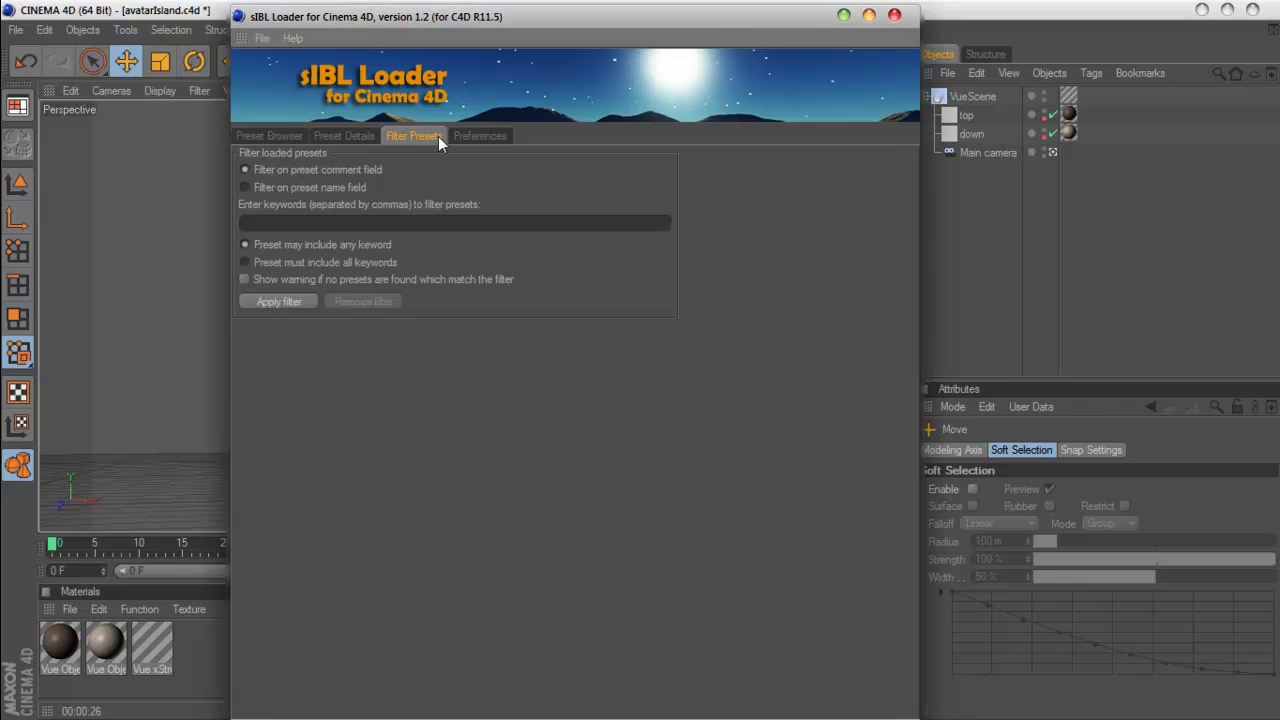
pyautogui.click(345, 136)
pyautogui.click(490, 136)
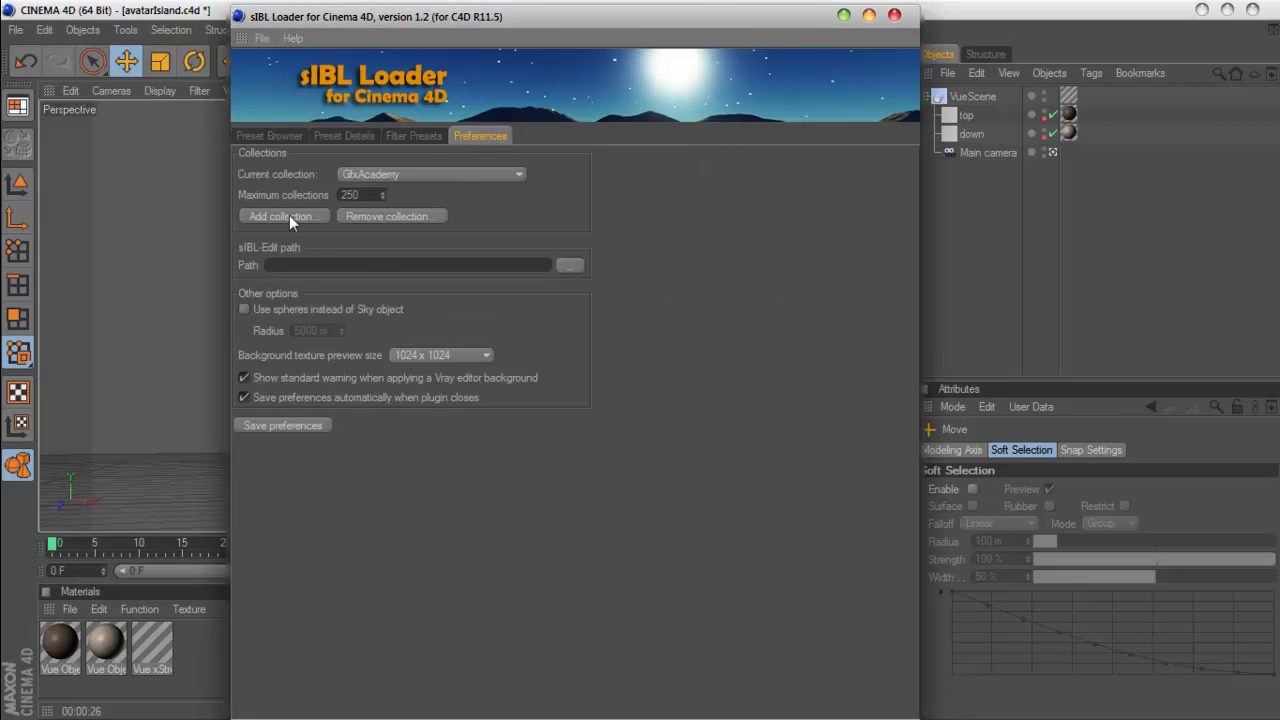
pyautogui.click(370, 215)
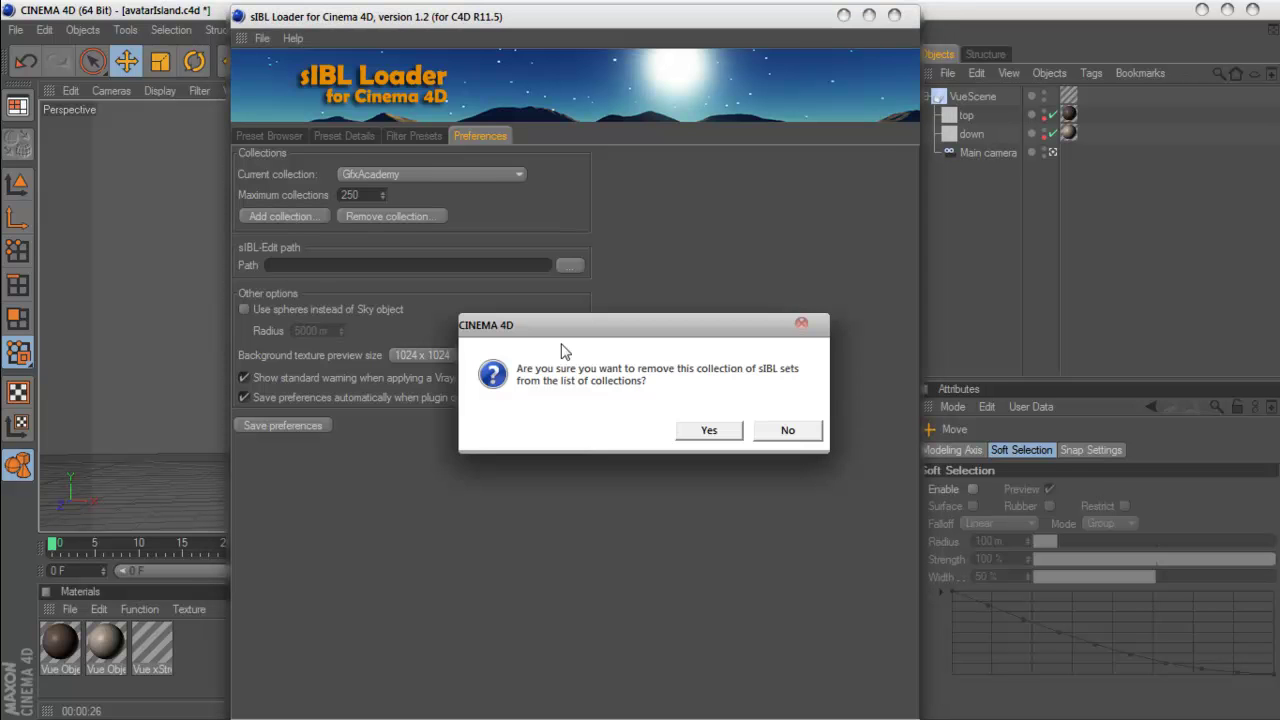
pyautogui.click(690, 429)
pyautogui.click(413, 142)
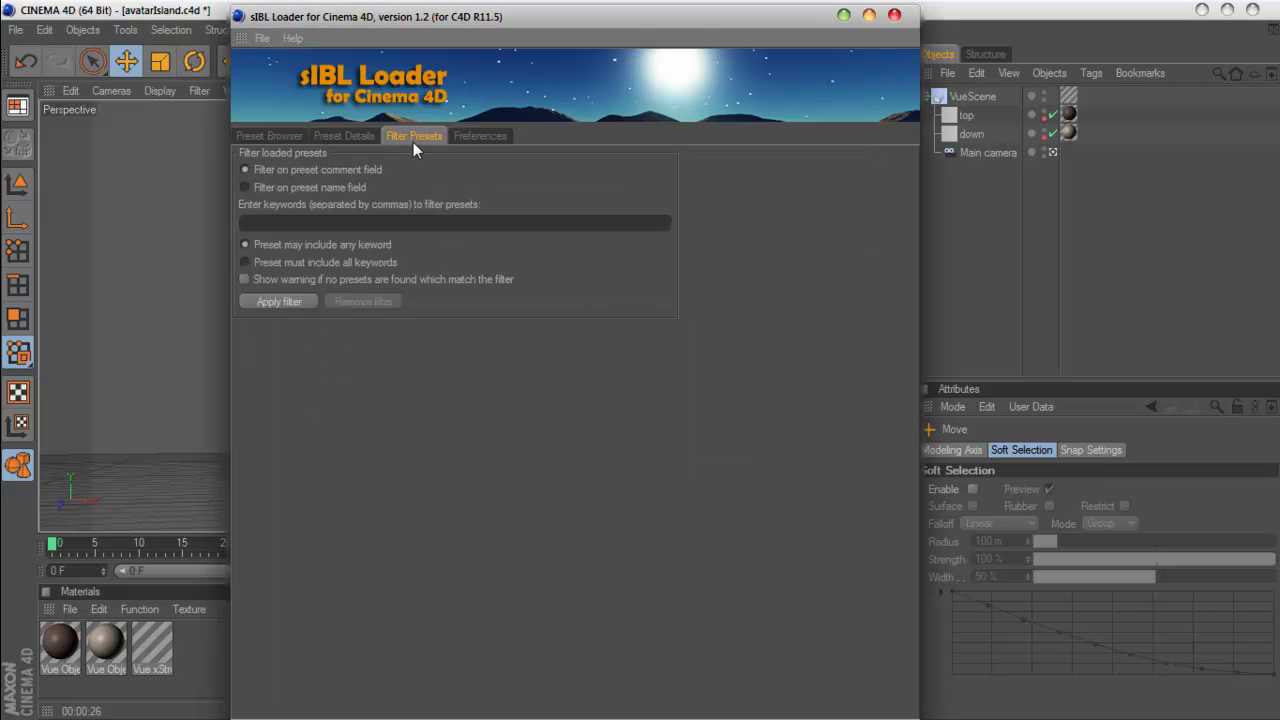
# - Start adding a new sIBL collection in the preferences and name it gfx
pyautogui.click(490, 135)
pyautogui.click(287, 217)
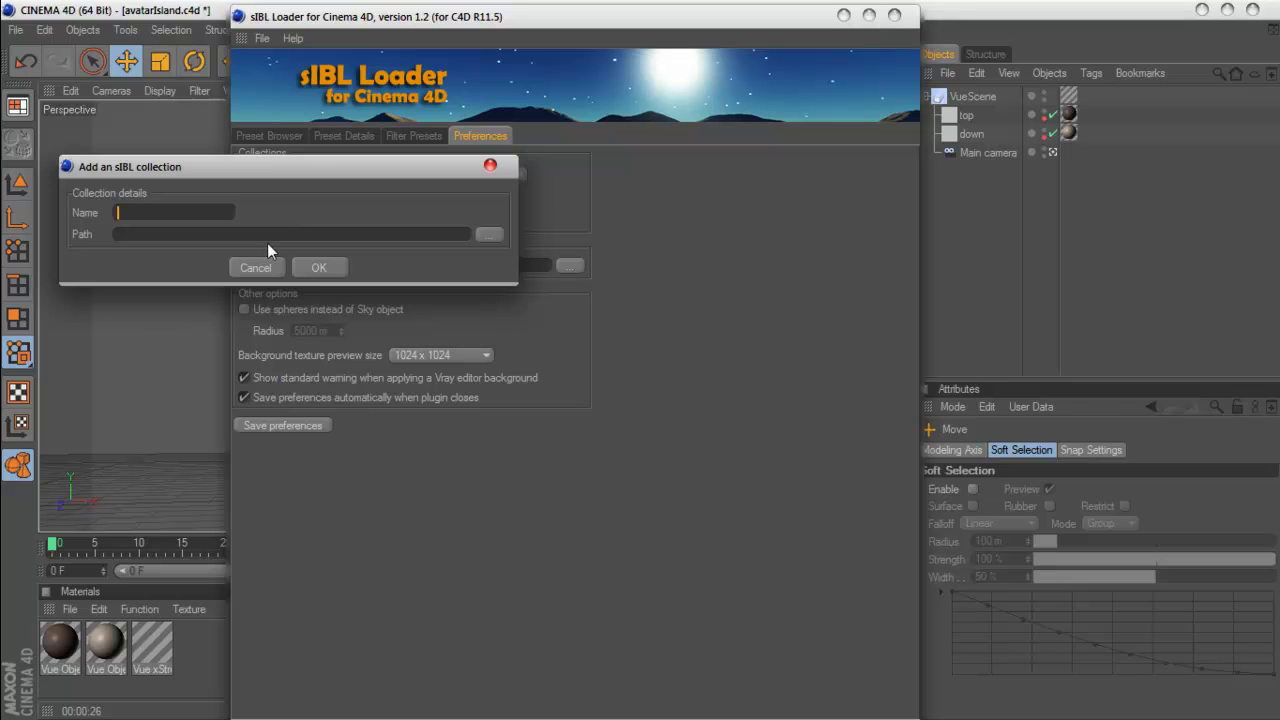
pyautogui.write('gfx')
# - Browse for the gfx collection's path and open the folder on Local Disk (M:) that contains Sources
pyautogui.click(489, 234)
pyautogui.doubleClick(566, 356)
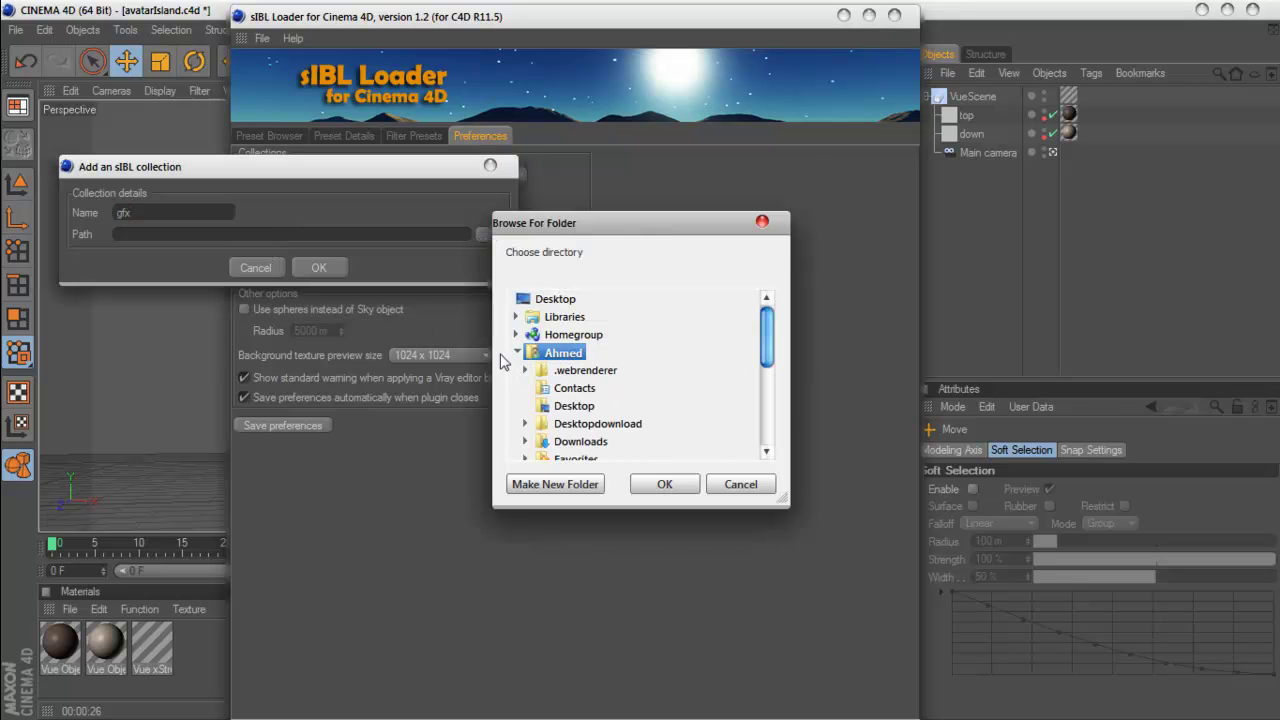
pyautogui.doubleClick(566, 356)
pyautogui.doubleClick(575, 370)
pyautogui.scroll(-2, 647, 390)
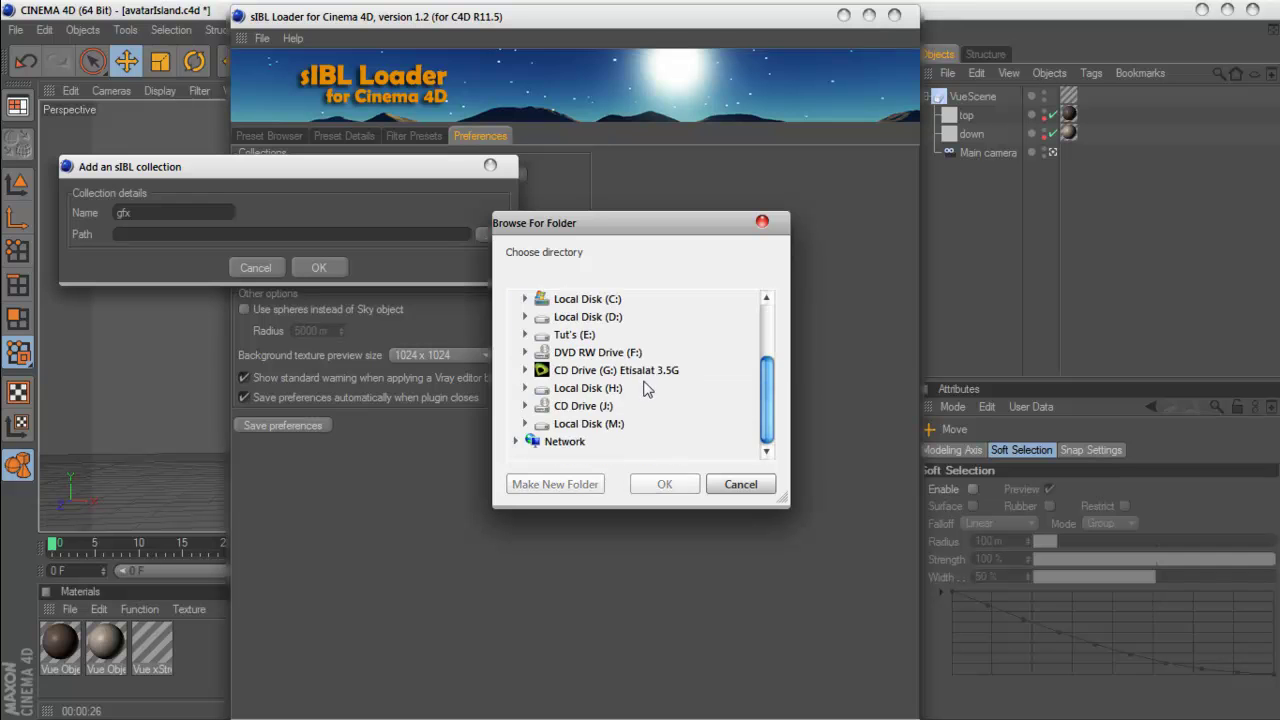
pyautogui.doubleClick(609, 423)
pyautogui.doubleClick(575, 389)
pyautogui.scroll(-3, 634, 403)
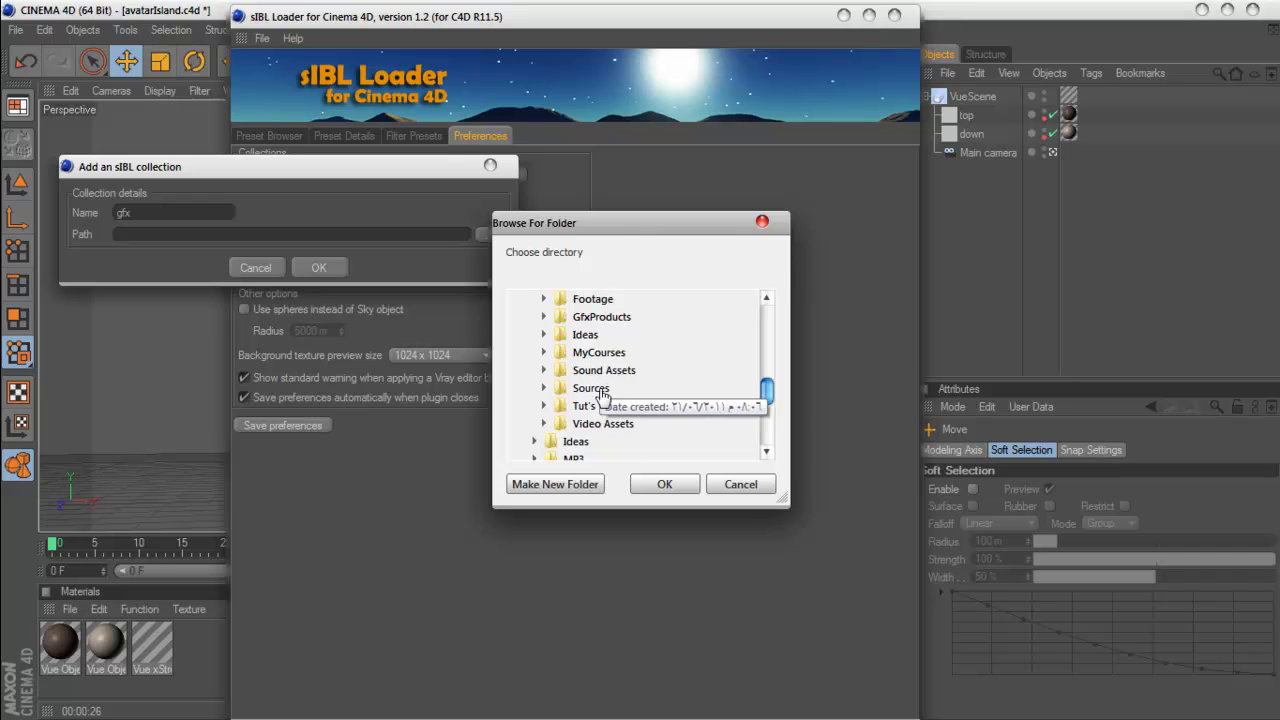
# - Choose the sIBL Lights folder within sIBL LightinfKit under Sources as the path and add the gfx collection
pyautogui.doubleClick(590, 388)
pyautogui.scroll(-3, 670, 385)
pyautogui.scroll(1, 654, 410)
pyautogui.doubleClick(654, 417)
pyautogui.scroll(-4, 680, 390)
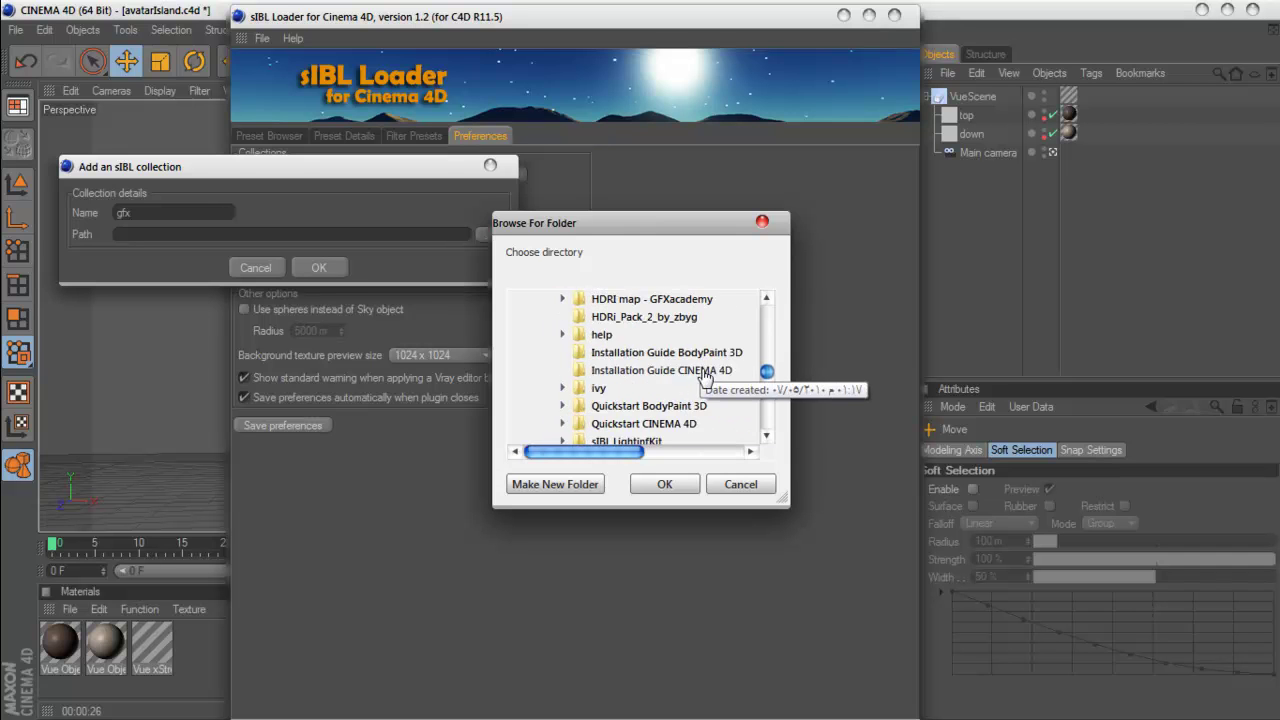
pyautogui.scroll(-1, 706, 365)
pyautogui.doubleClick(630, 390)
pyautogui.scroll(-3, 632, 392)
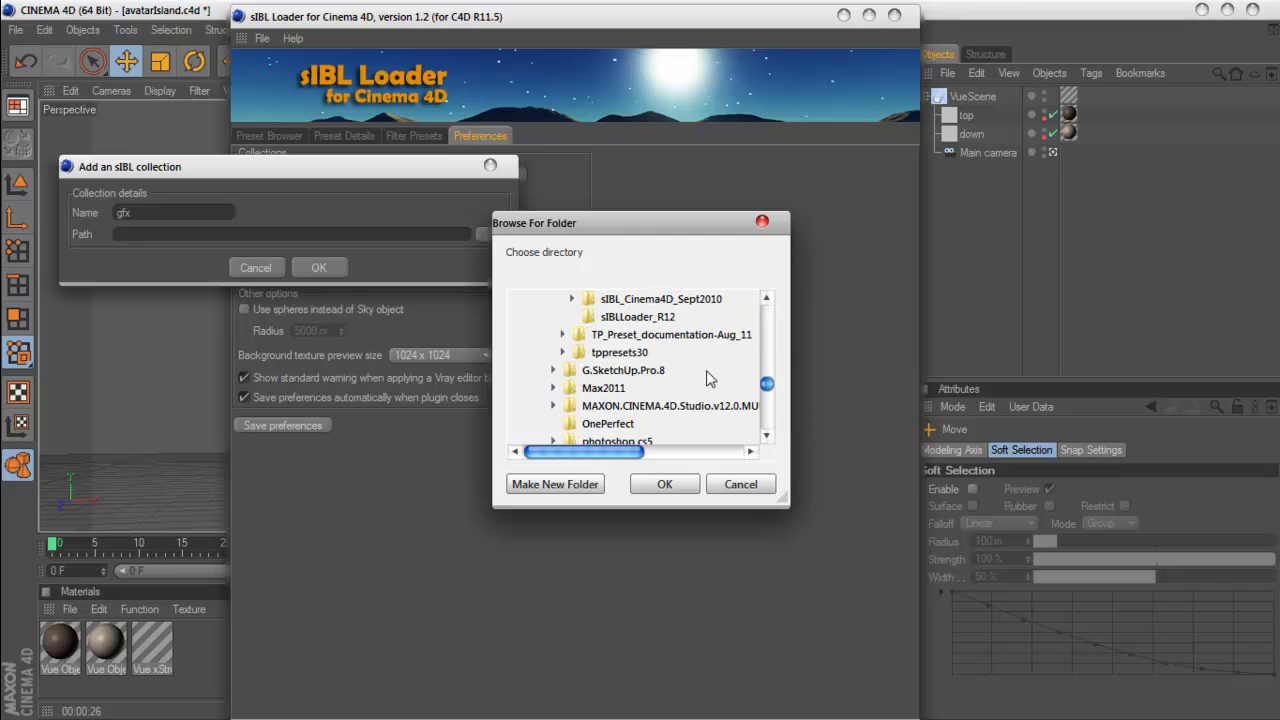
pyautogui.scroll(1, 706, 372)
pyautogui.doubleClick(728, 334)
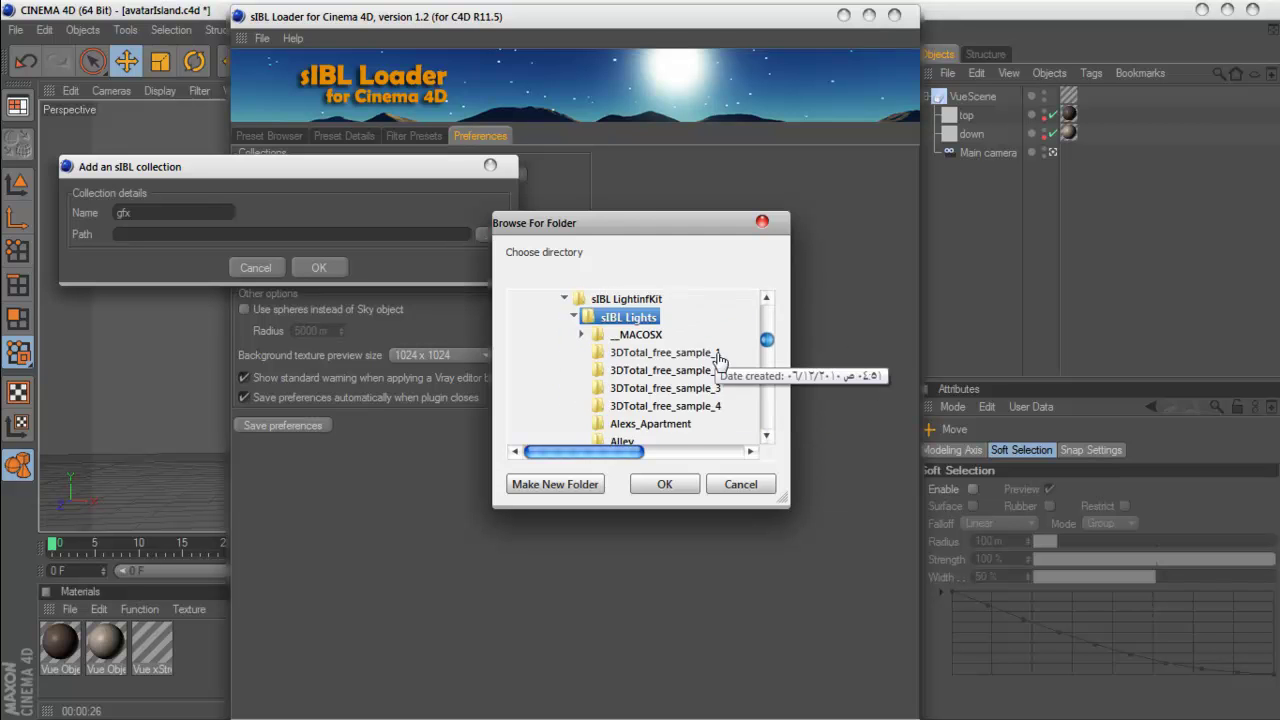
pyautogui.click(684, 486)
pyautogui.click(318, 267)
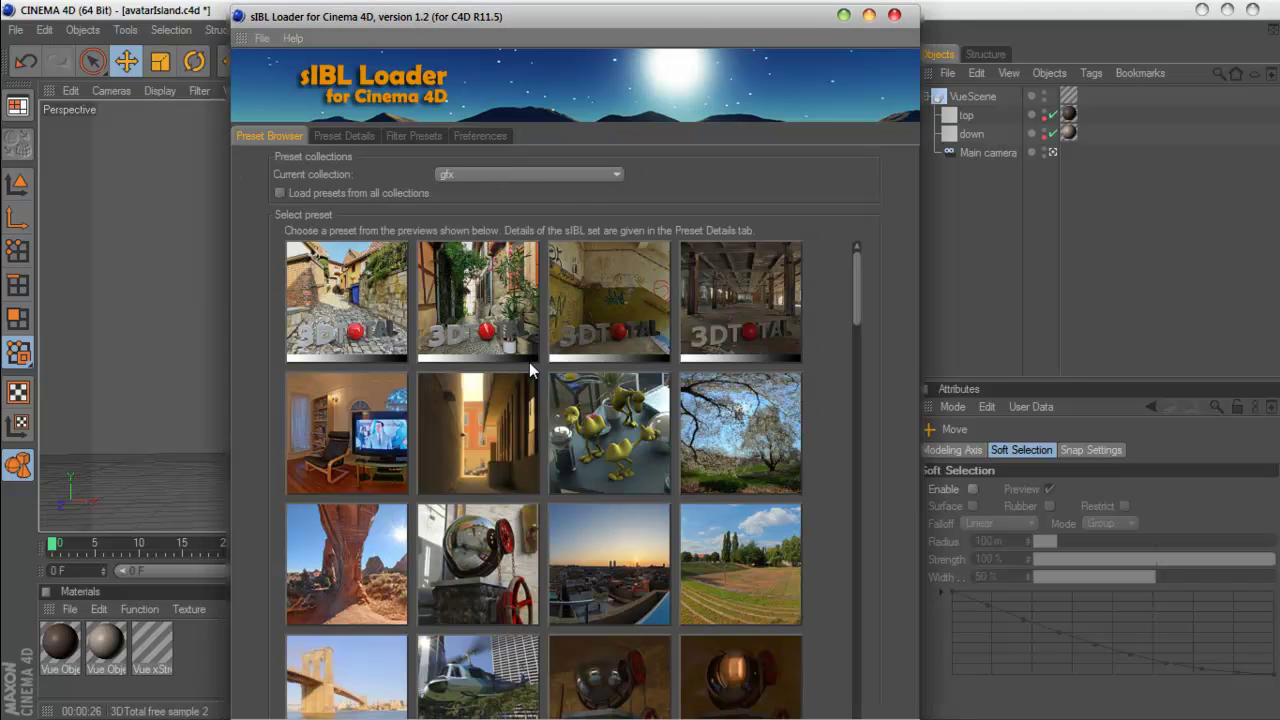
# - Look over the gfx collection's preset previews, the preset details, the filter options and the loader preferences
pyautogui.moveTo(853, 318); pyautogui.dragTo(847, 280)
pyautogui.click(335, 140)
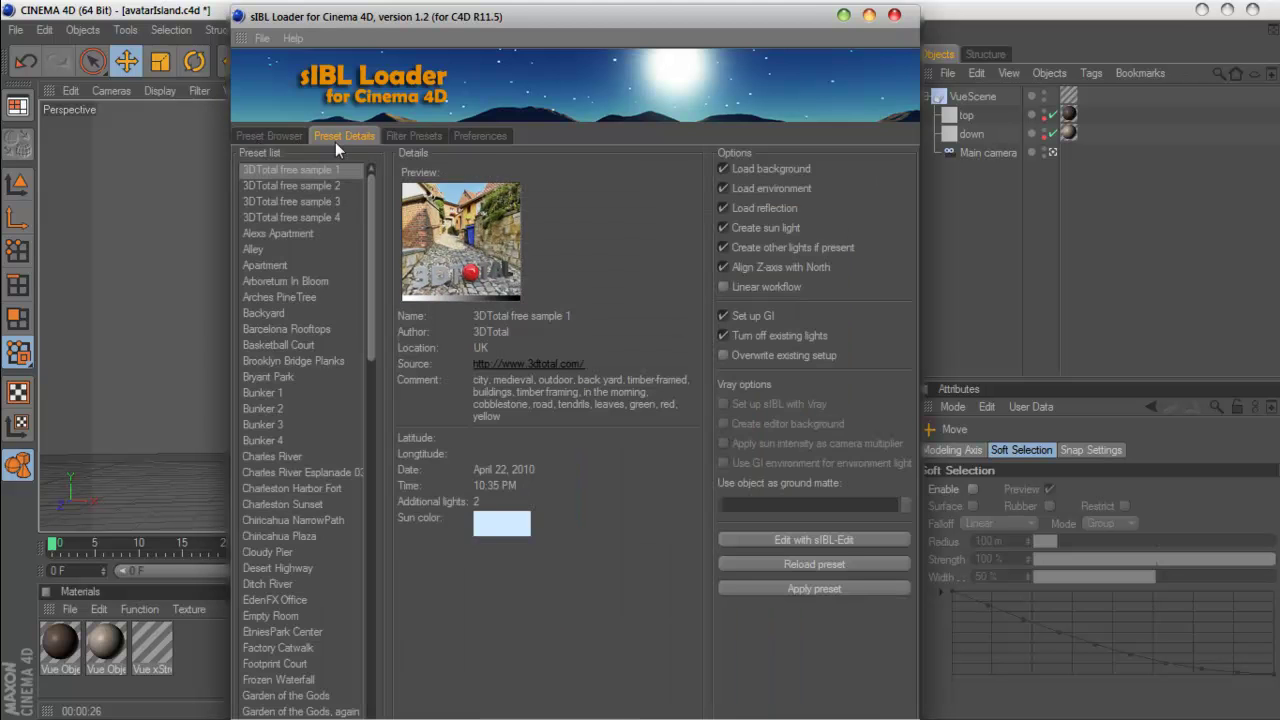
pyautogui.click(410, 137)
pyautogui.click(470, 135)
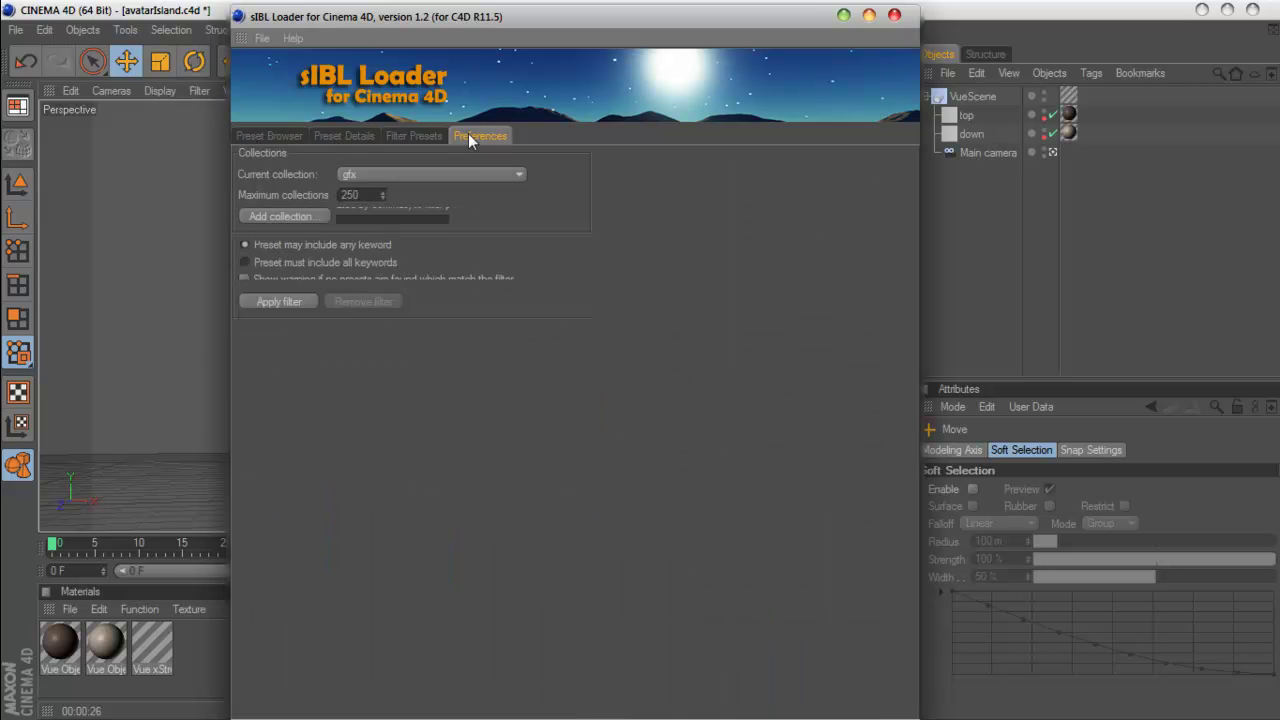
pyautogui.click(366, 195)
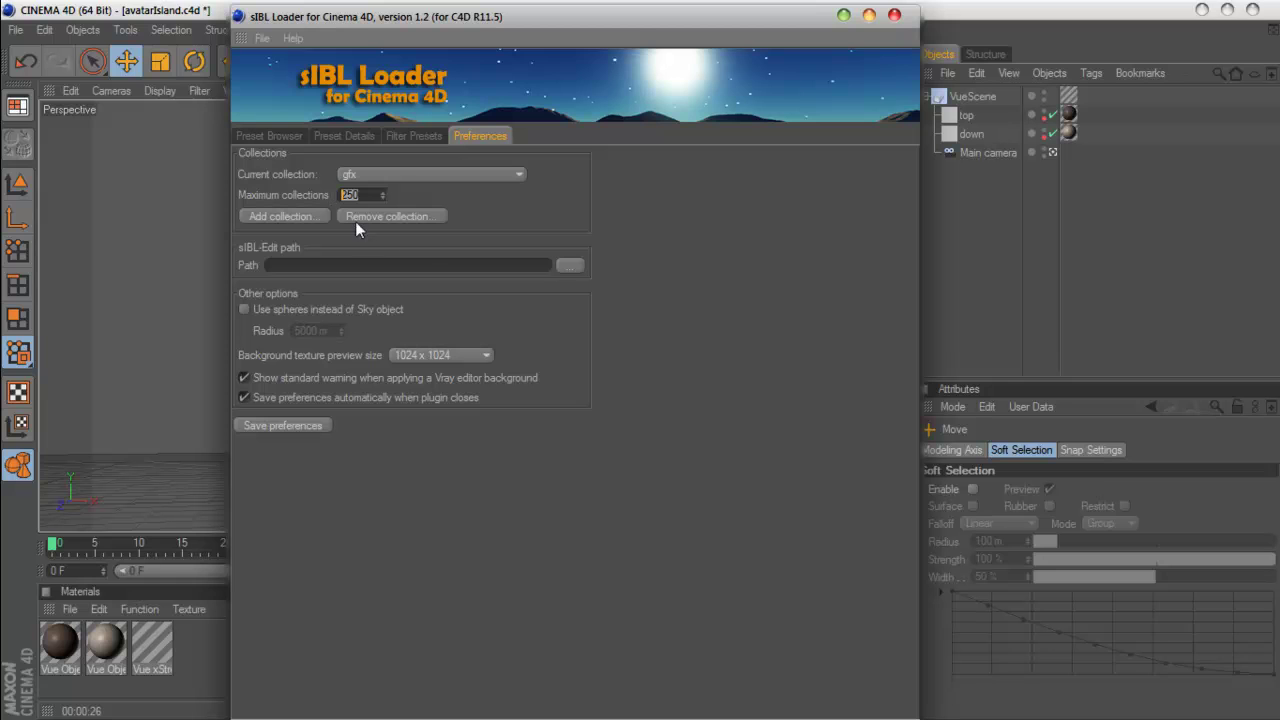
# - Choose the Cloudy Pier preset from the gfx collection and apply it to the scene
pyautogui.click(461, 175)
pyautogui.click(458, 194)
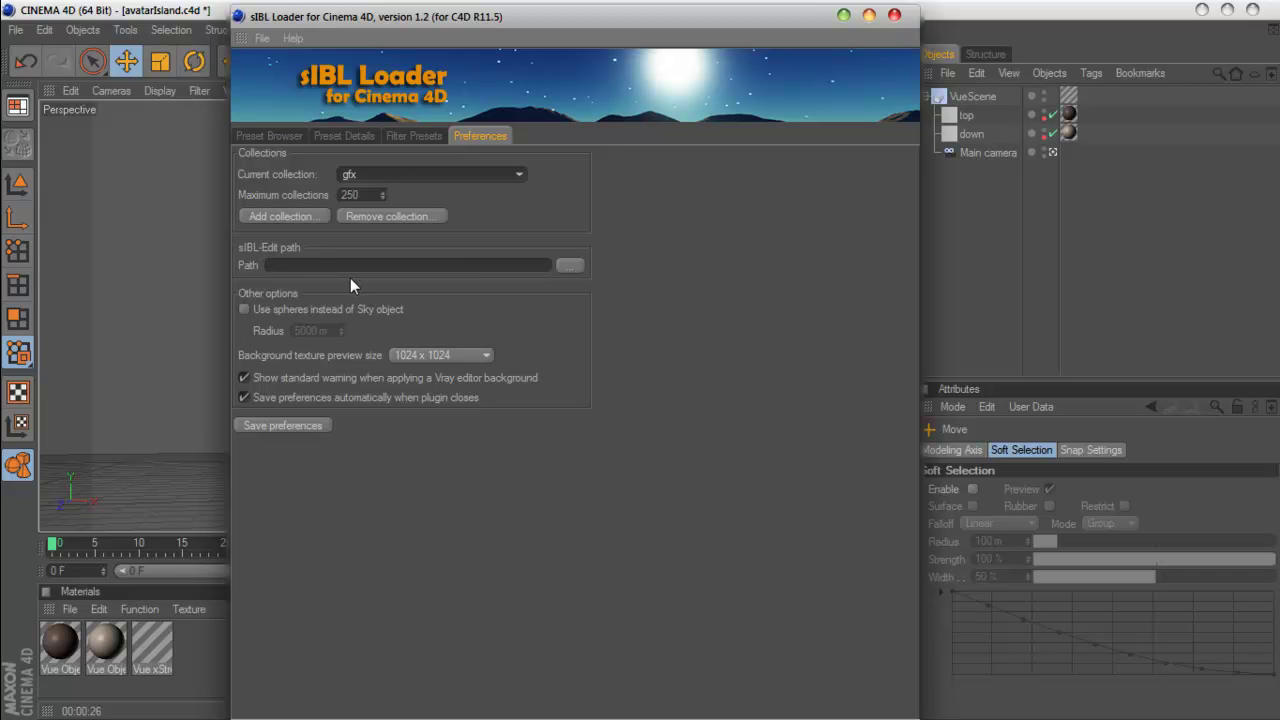
pyautogui.click(340, 136)
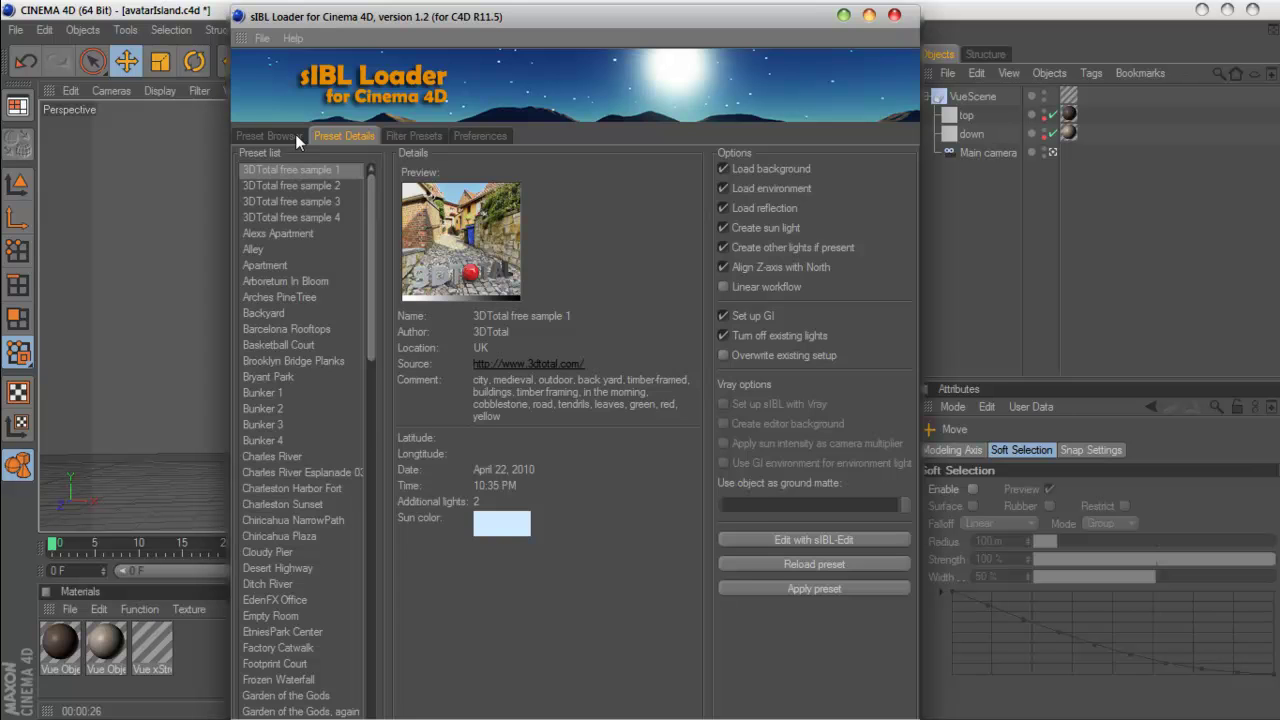
pyautogui.click(295, 134)
pyautogui.moveTo(858, 277); pyautogui.dragTo(850, 382)
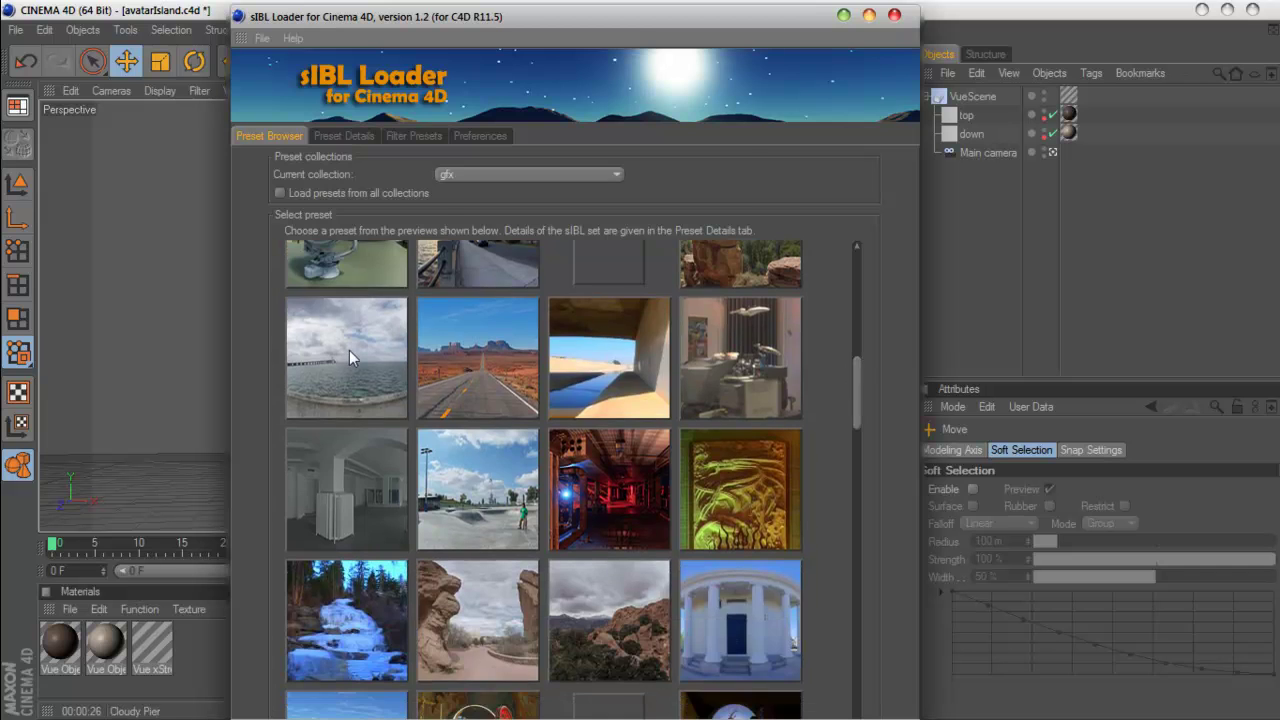
pyautogui.doubleClick(349, 350)
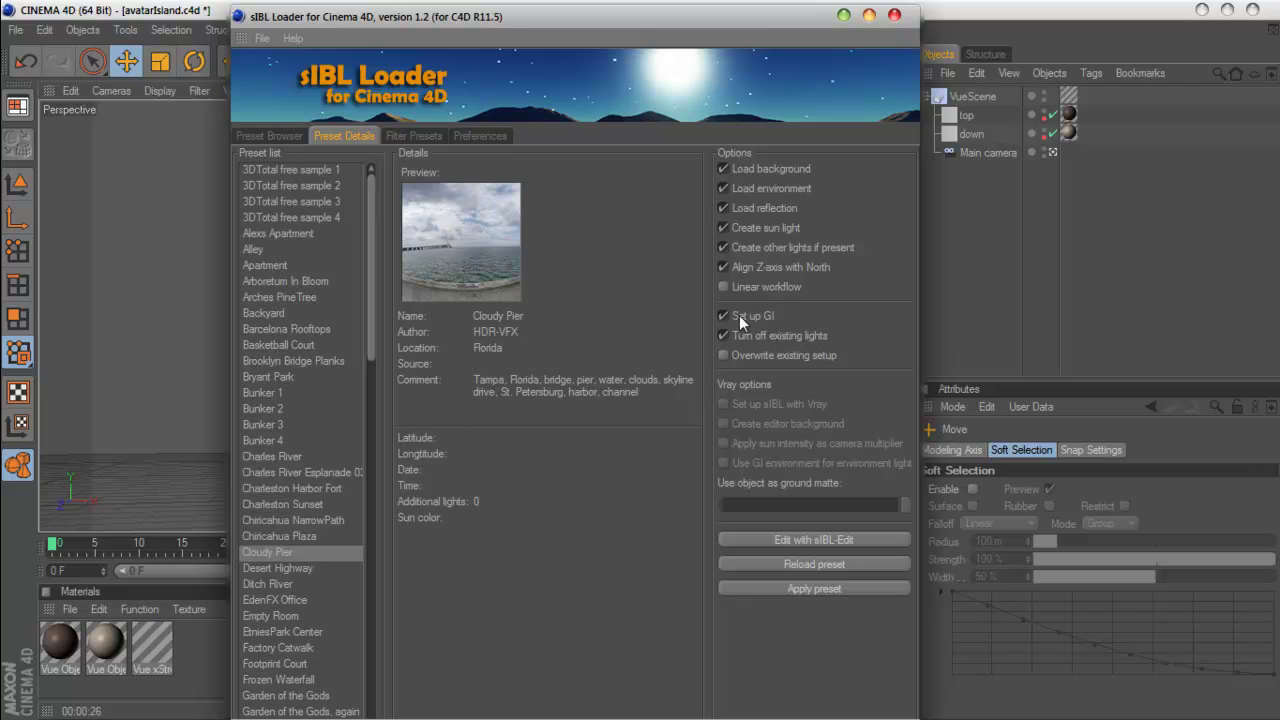
pyautogui.click(802, 588)
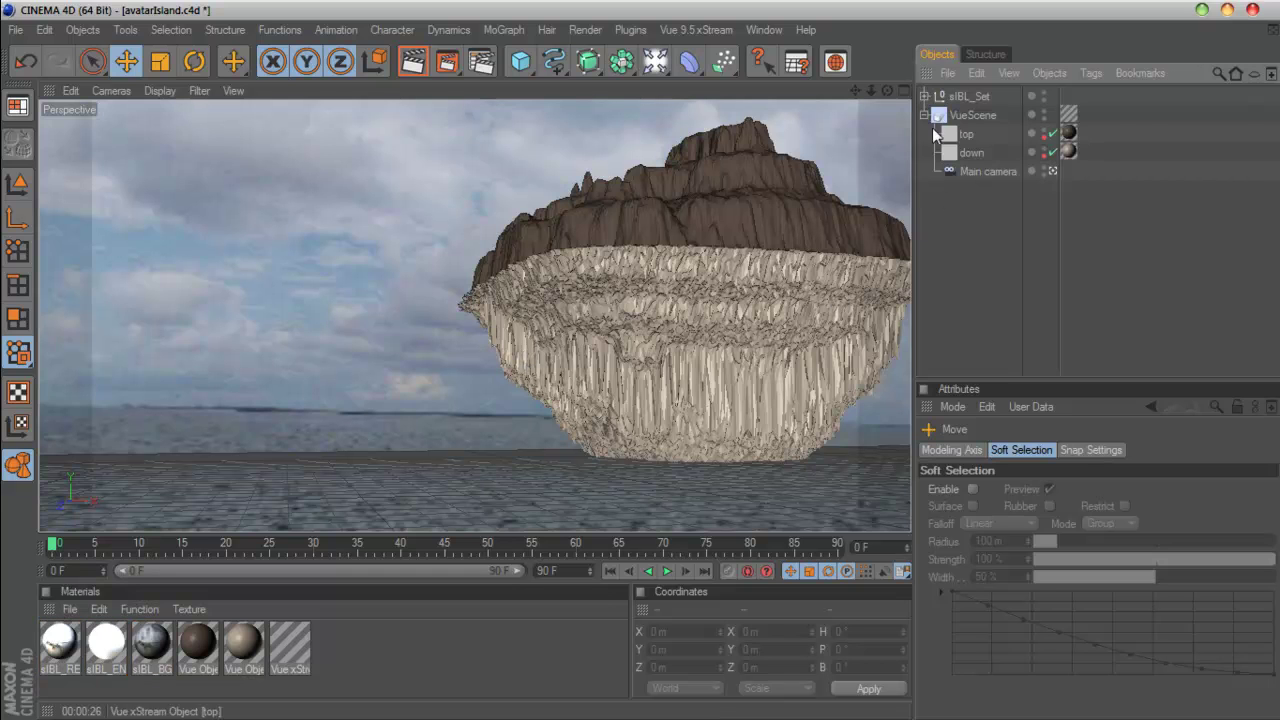
# - Turn off Seen by Camera in the compositing tag of sIBL_BGSky within sIBL_Set, and render the perspective view
pyautogui.click(924, 96)
pyautogui.click(992, 171)
pyautogui.click(985, 153)
pyautogui.click(987, 172)
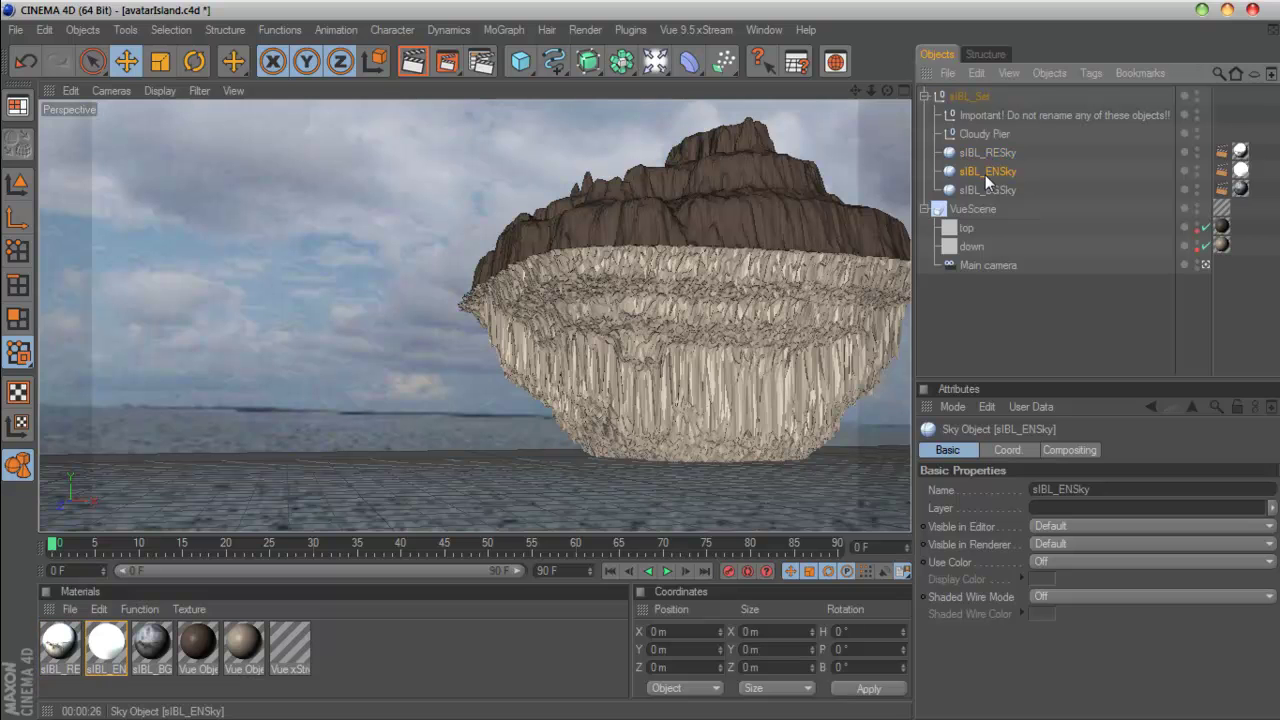
pyautogui.click(1020, 192)
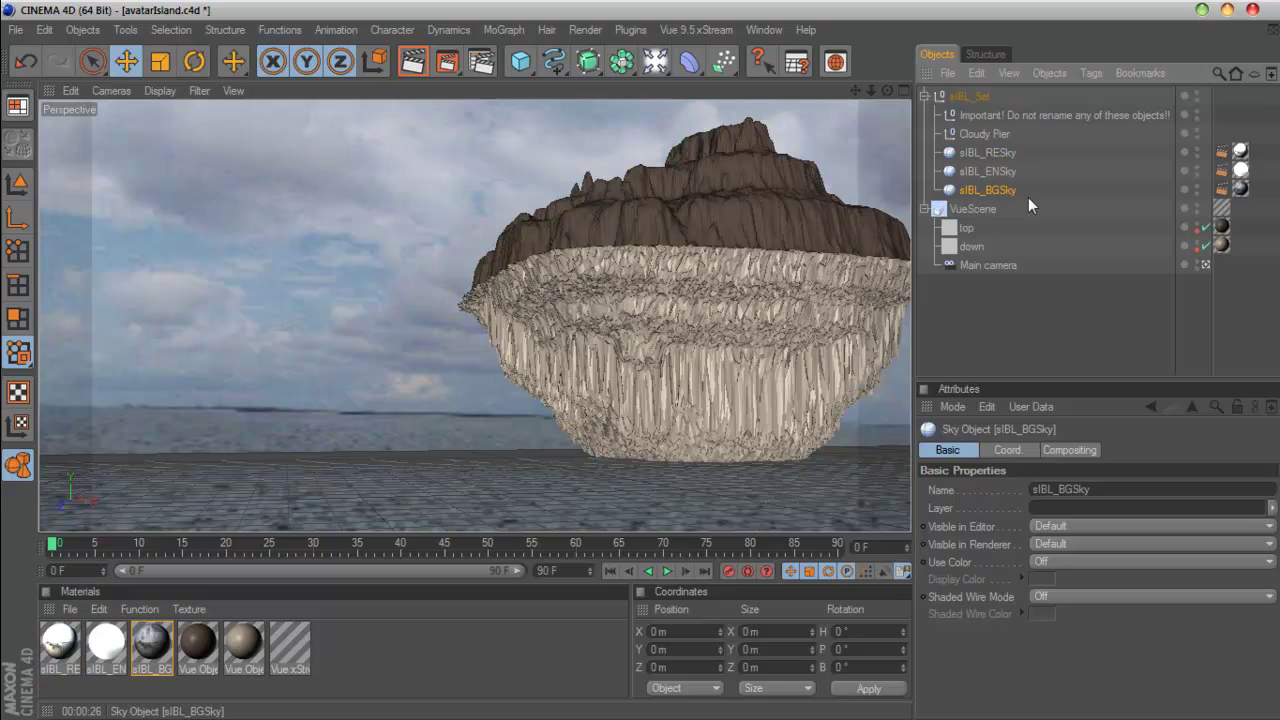
pyautogui.click(1221, 190)
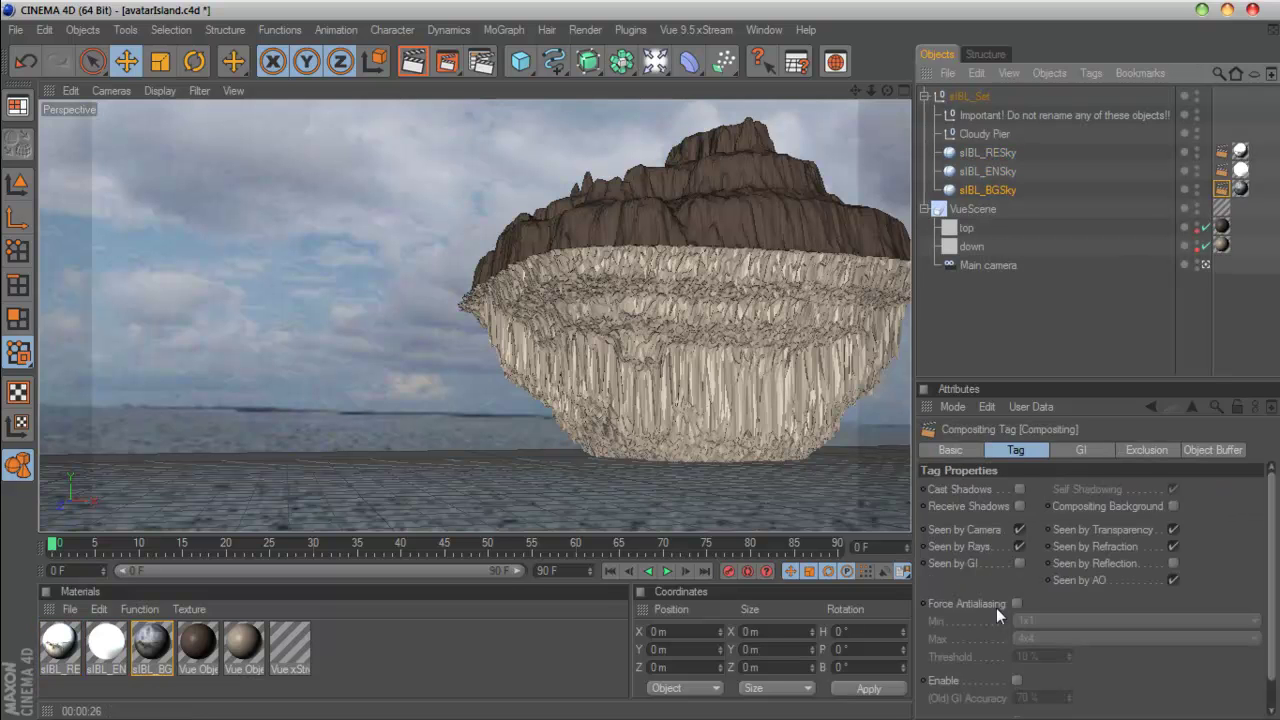
pyautogui.click(1018, 530)
pyautogui.click(412, 64)
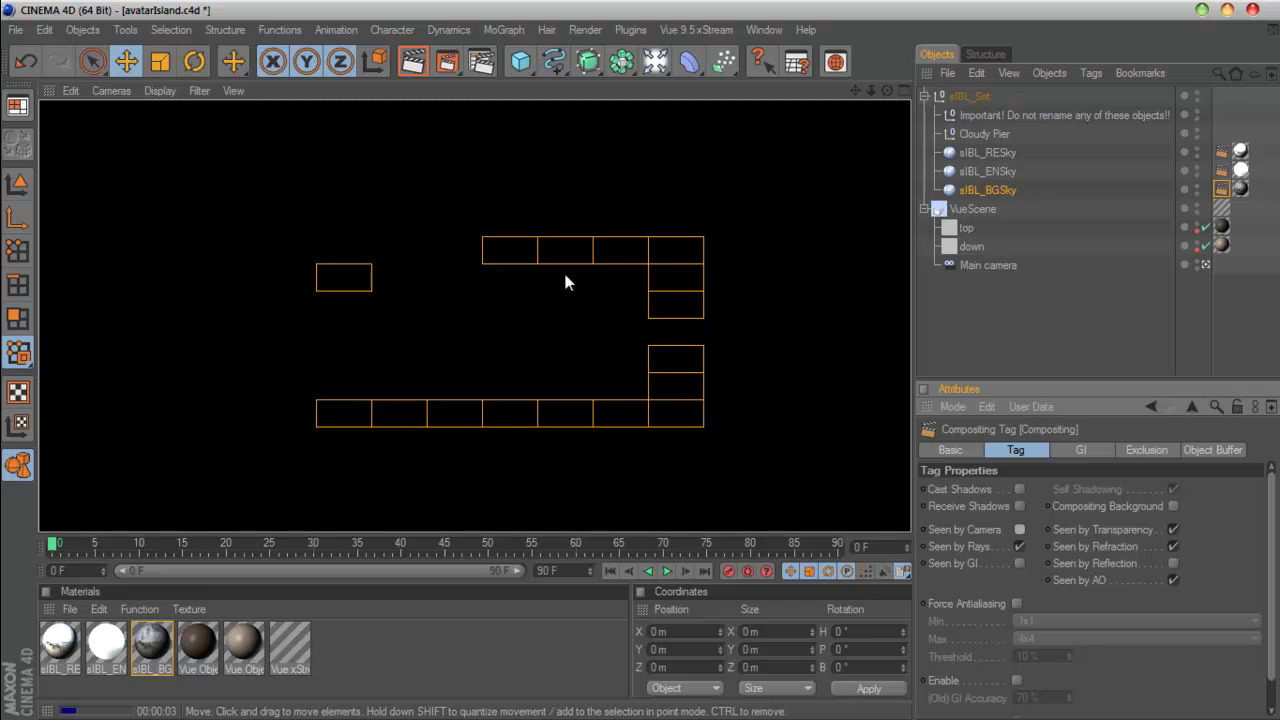
pyautogui.click(565, 283)
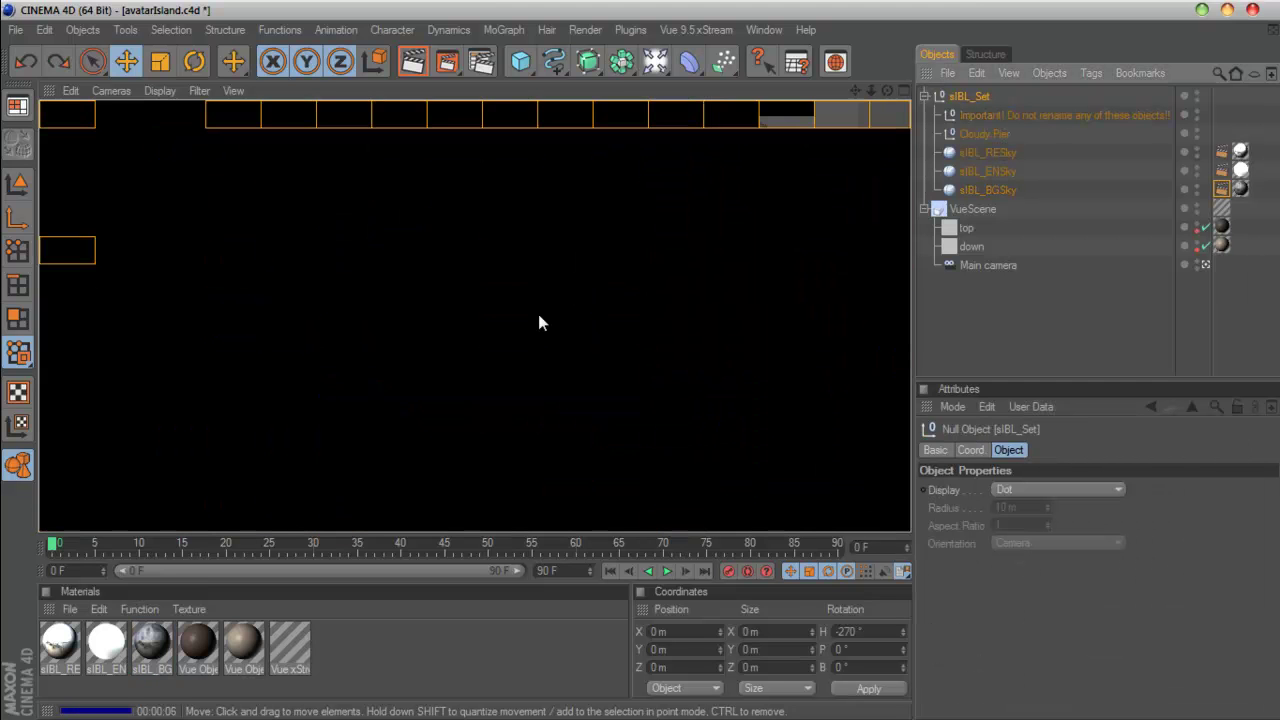
# - Set the Vue render quality to Automatic, based on the native renderer's sampling quality, in the Vue render options
pyautogui.click(696, 29)
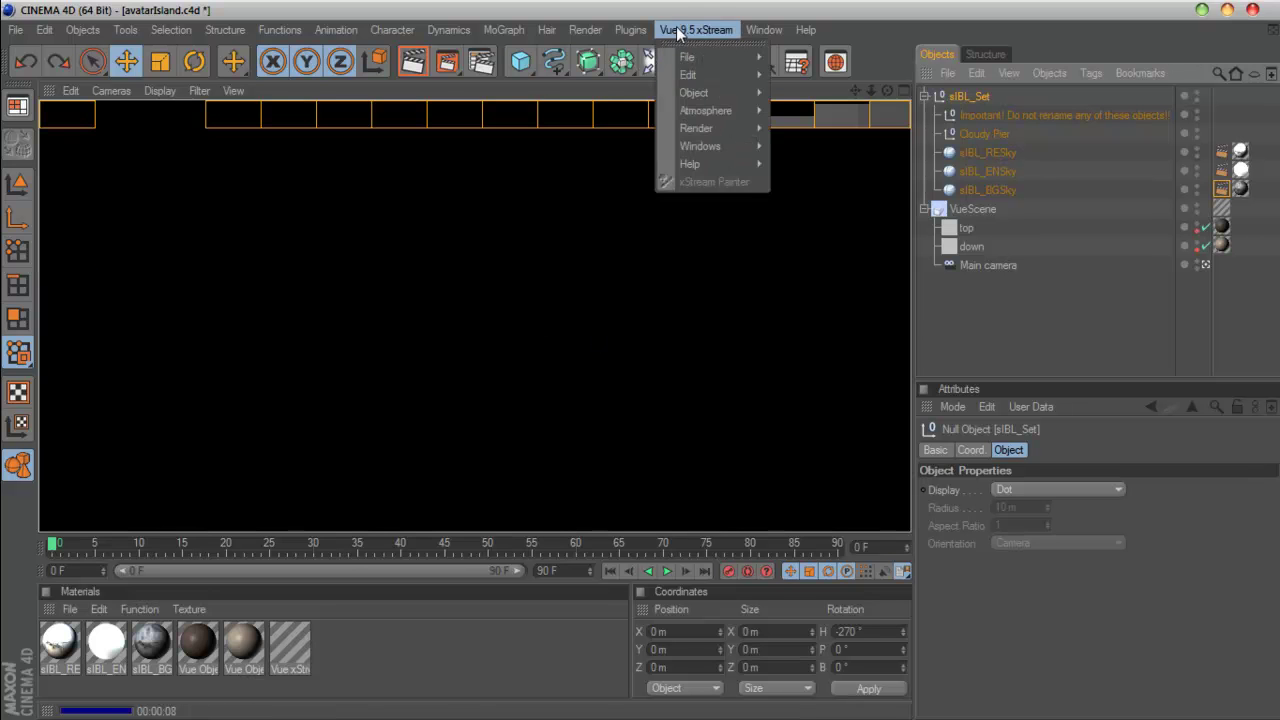
pyautogui.moveTo(718, 134)
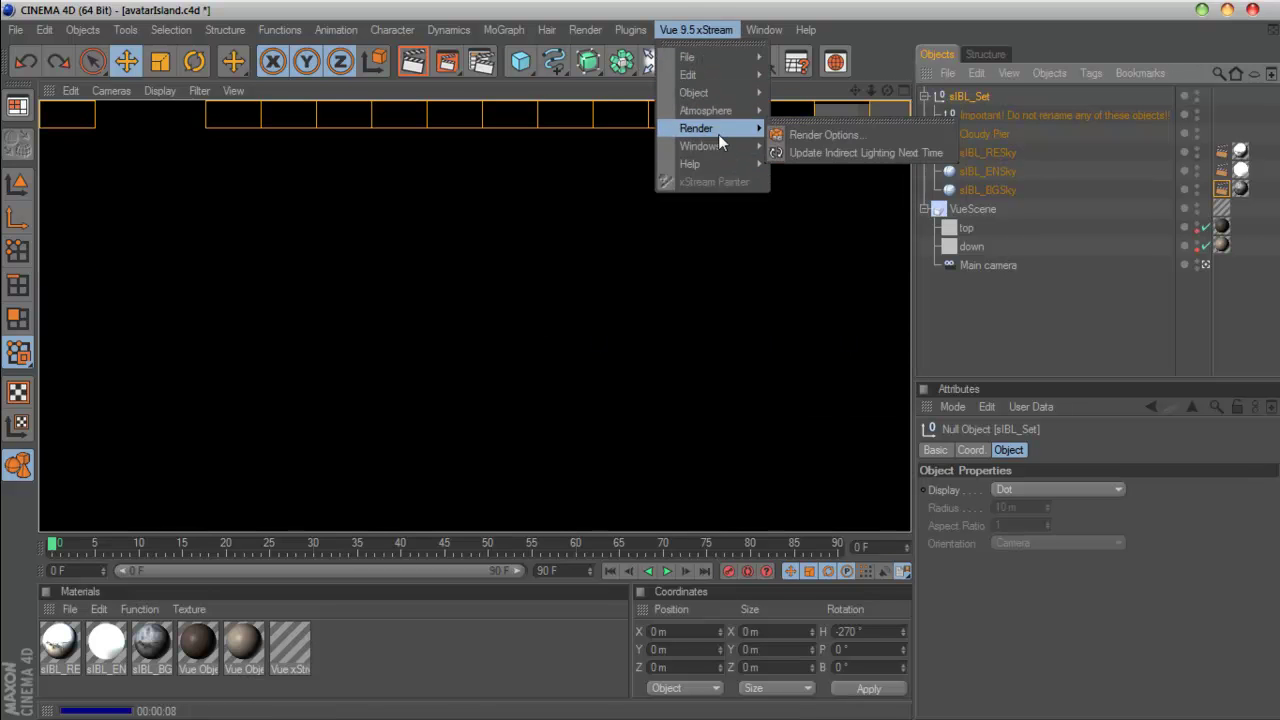
pyautogui.click(785, 133)
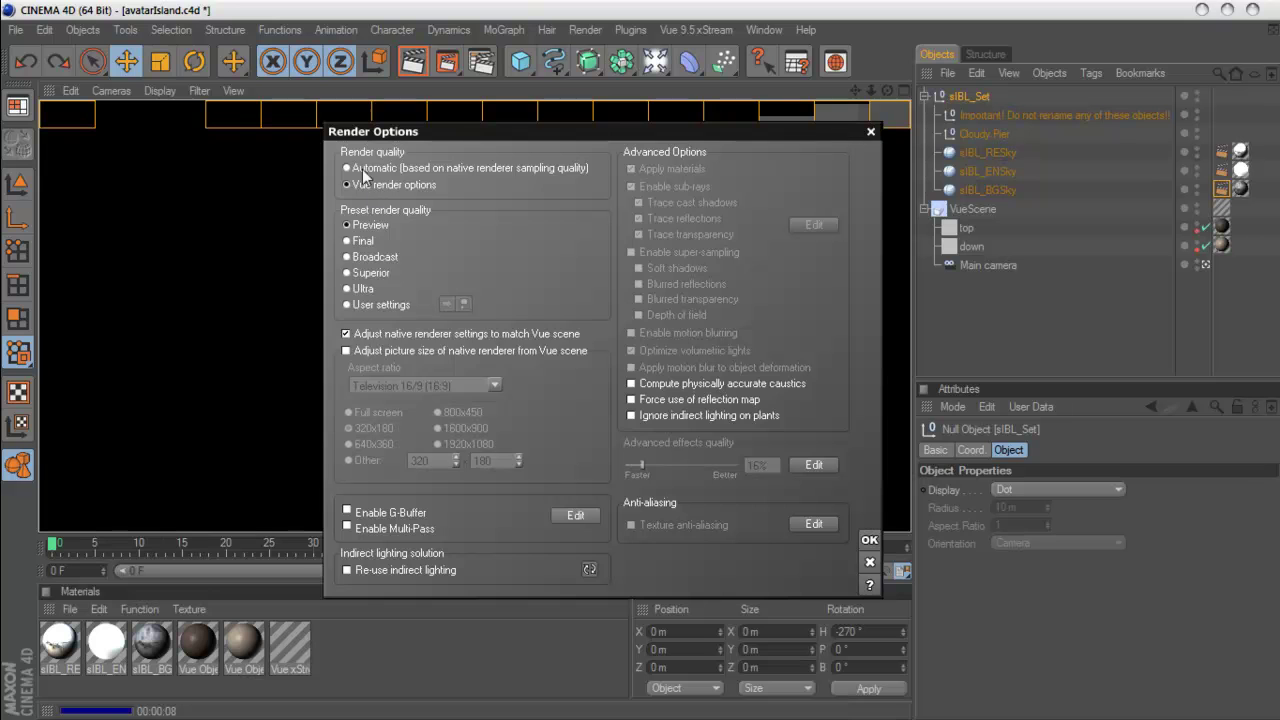
pyautogui.click(381, 184)
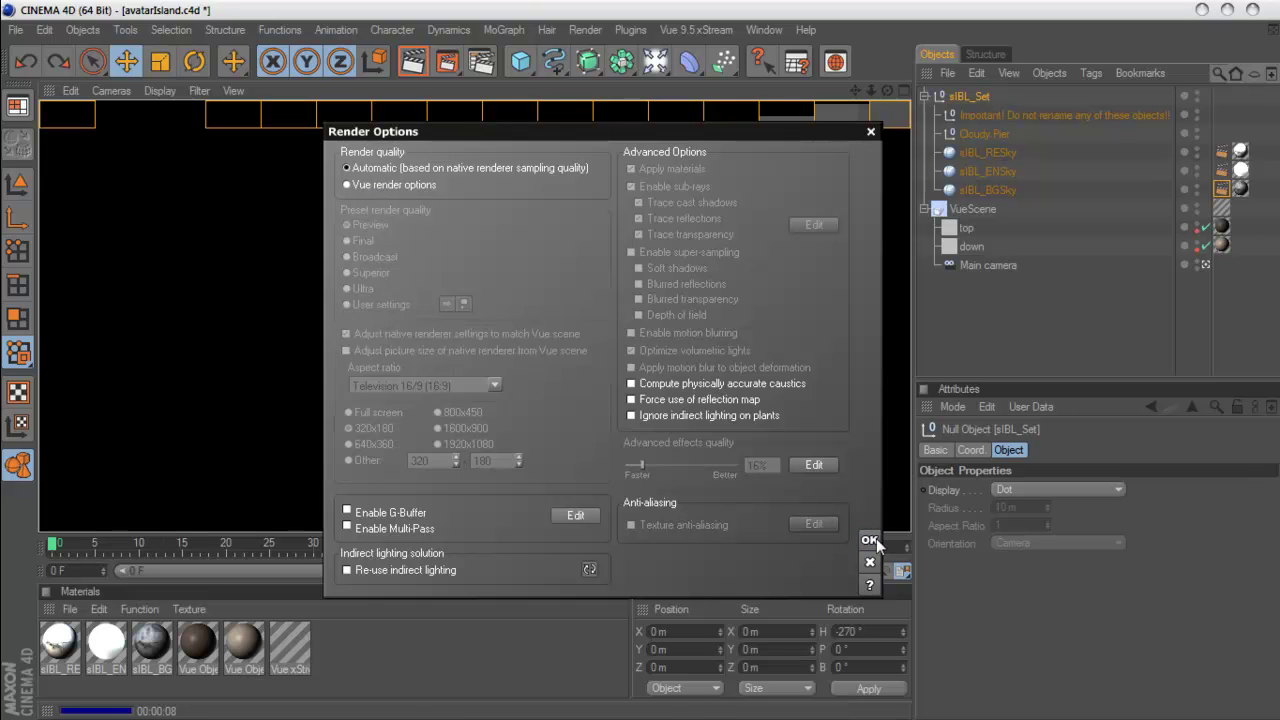
pyautogui.click(869, 541)
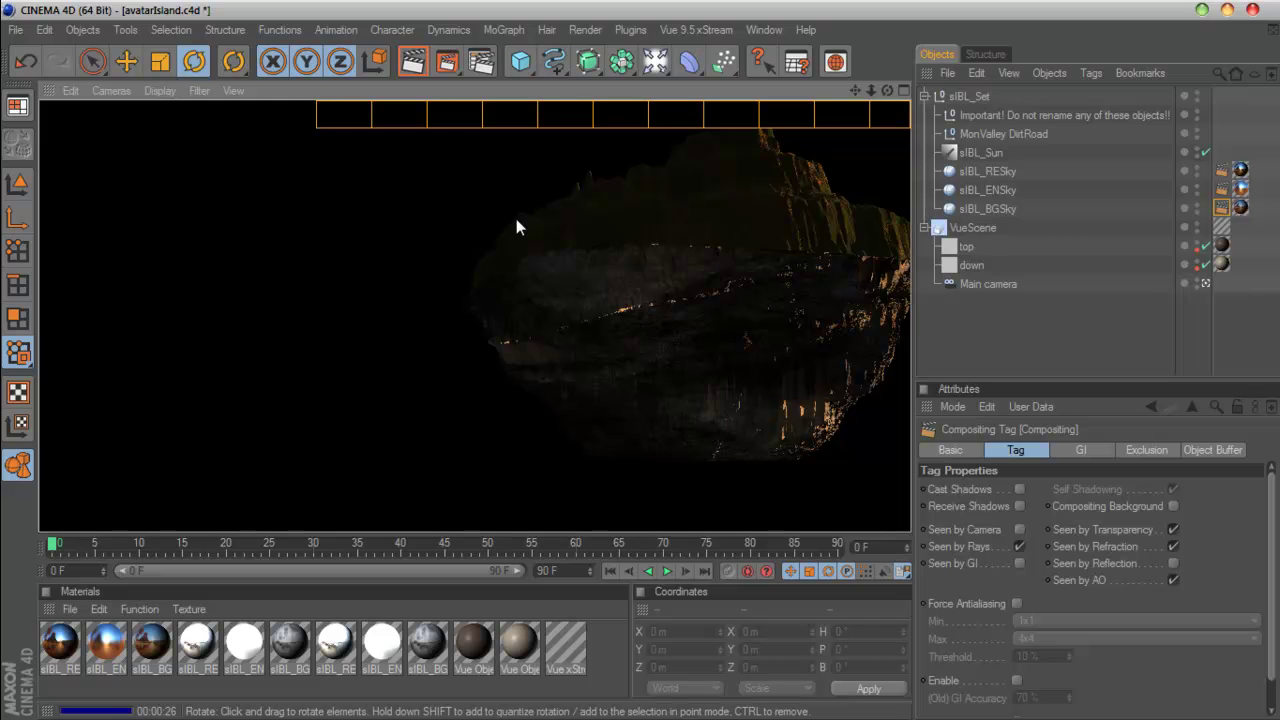
# - Set the color of the sIBL_Sun light to a warmer tone of RGB 255, 245, 224
pyautogui.click(944, 163)
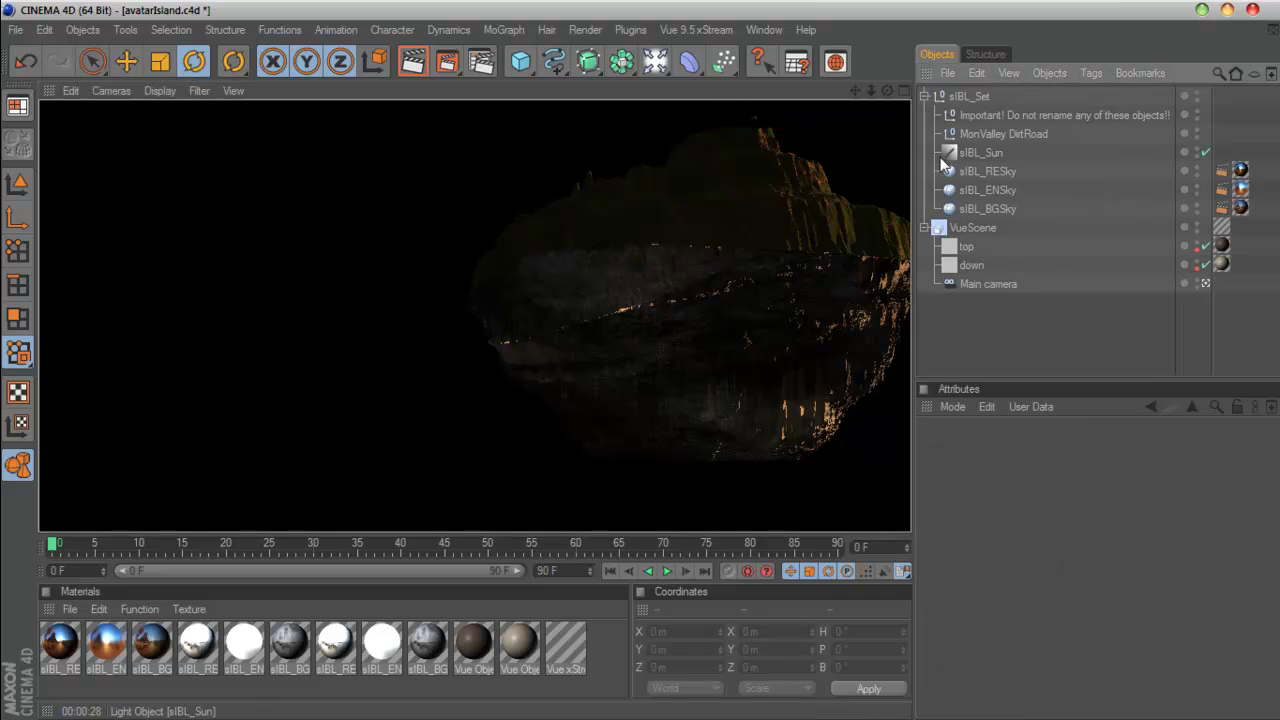
pyautogui.click(973, 151)
pyautogui.click(994, 518)
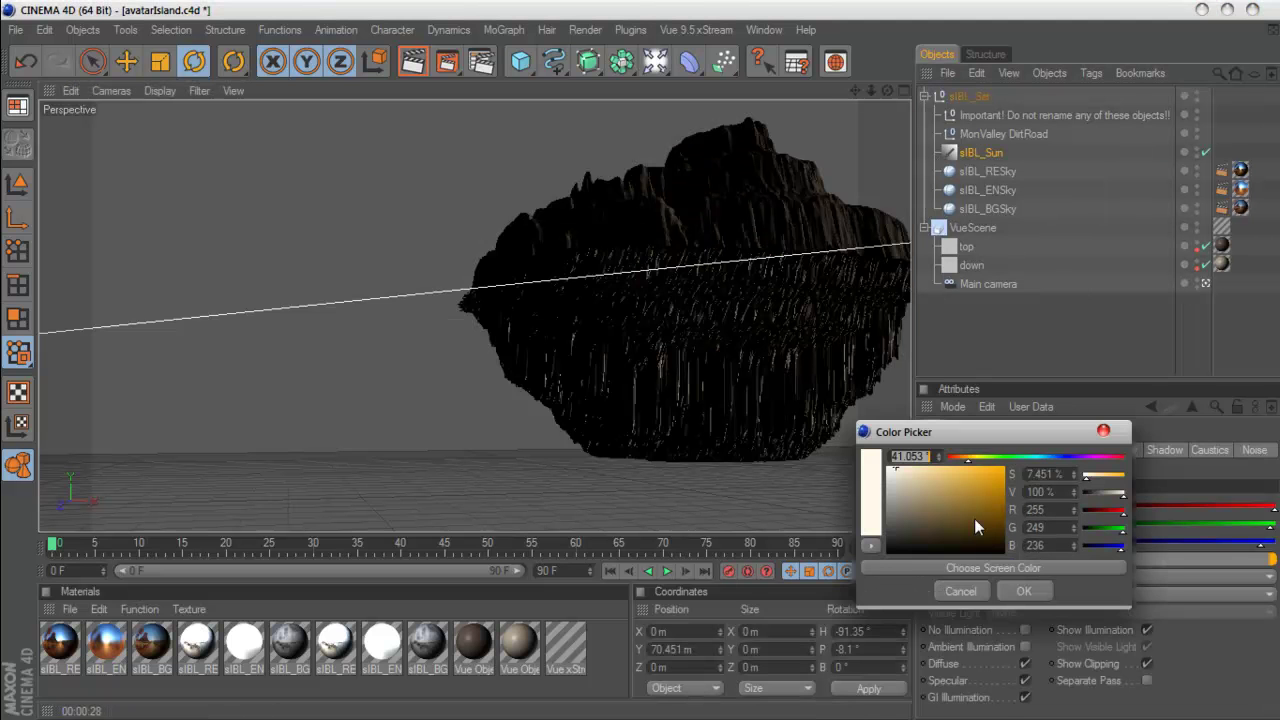
pyautogui.moveTo(894, 466); pyautogui.dragTo(901, 470)
pyautogui.click(1012, 589)
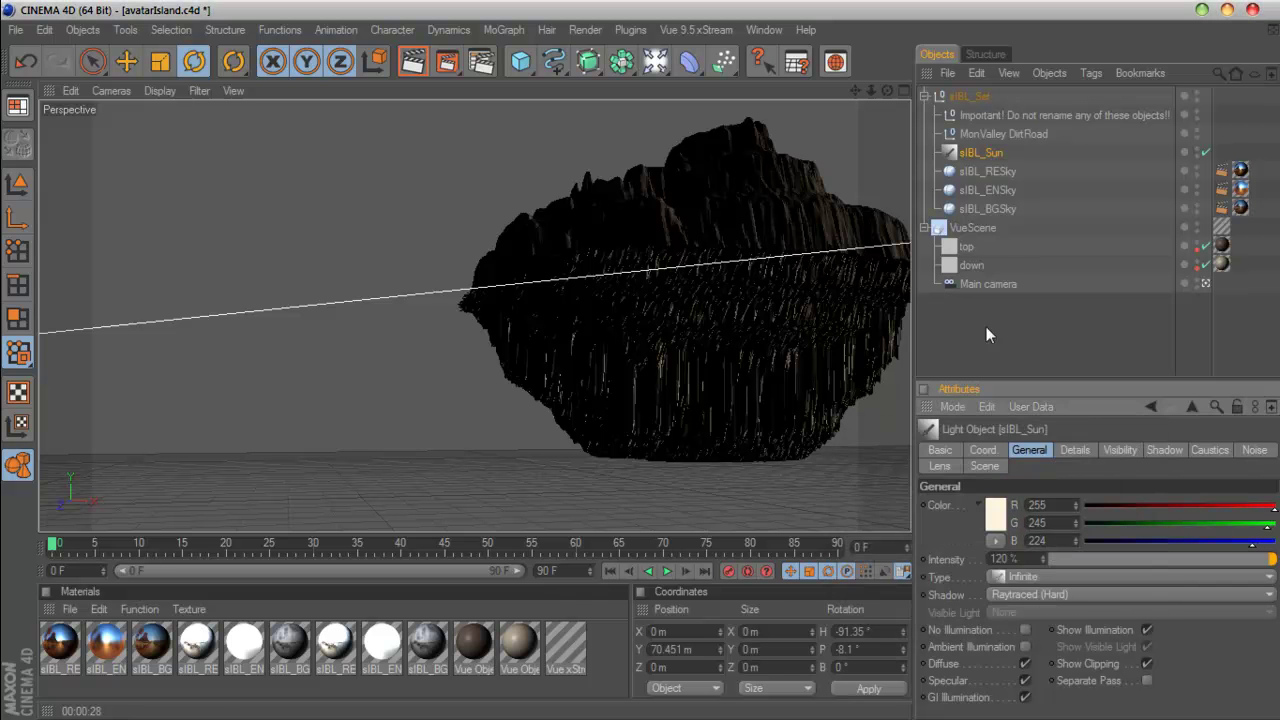
# - Leave the main camera, rotate the sIBL_Sun light to a heading of about -110°, and return to the main camera
pyautogui.click(1204, 286)
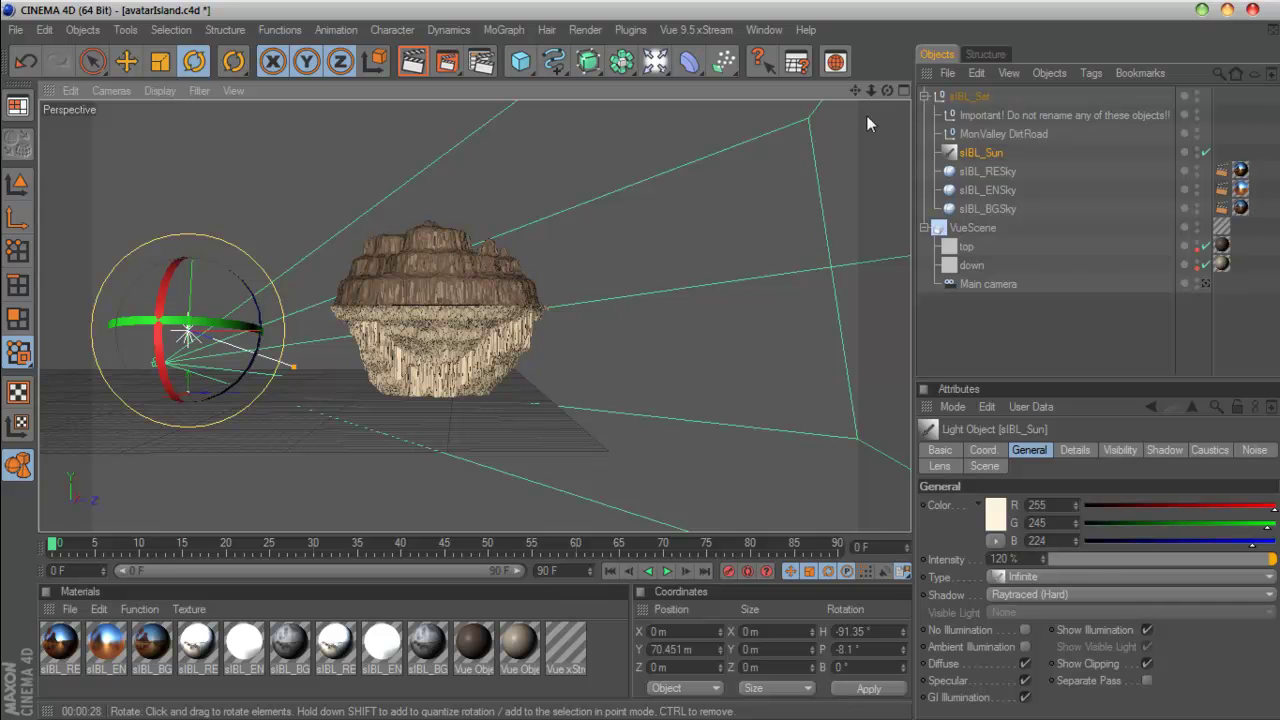
pyautogui.moveTo(887, 92); pyautogui.dragTo(642, 368)
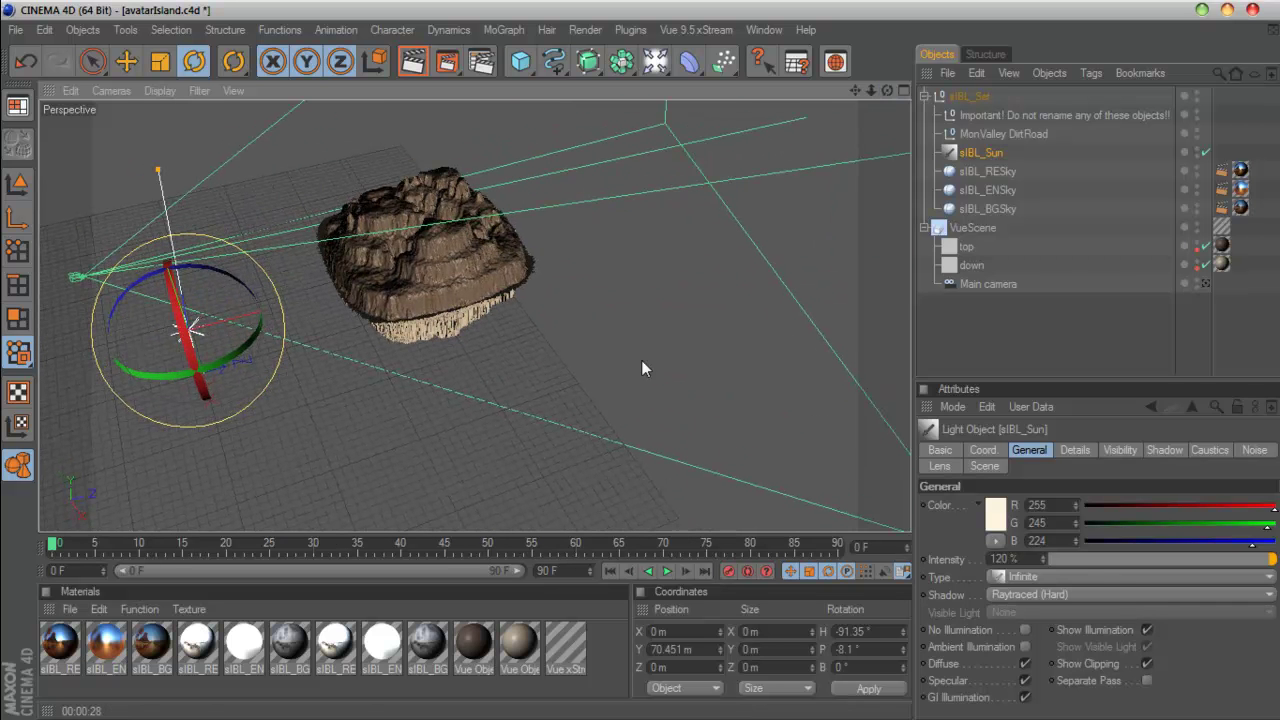
pyautogui.moveTo(223, 358); pyautogui.dragTo(198, 352)
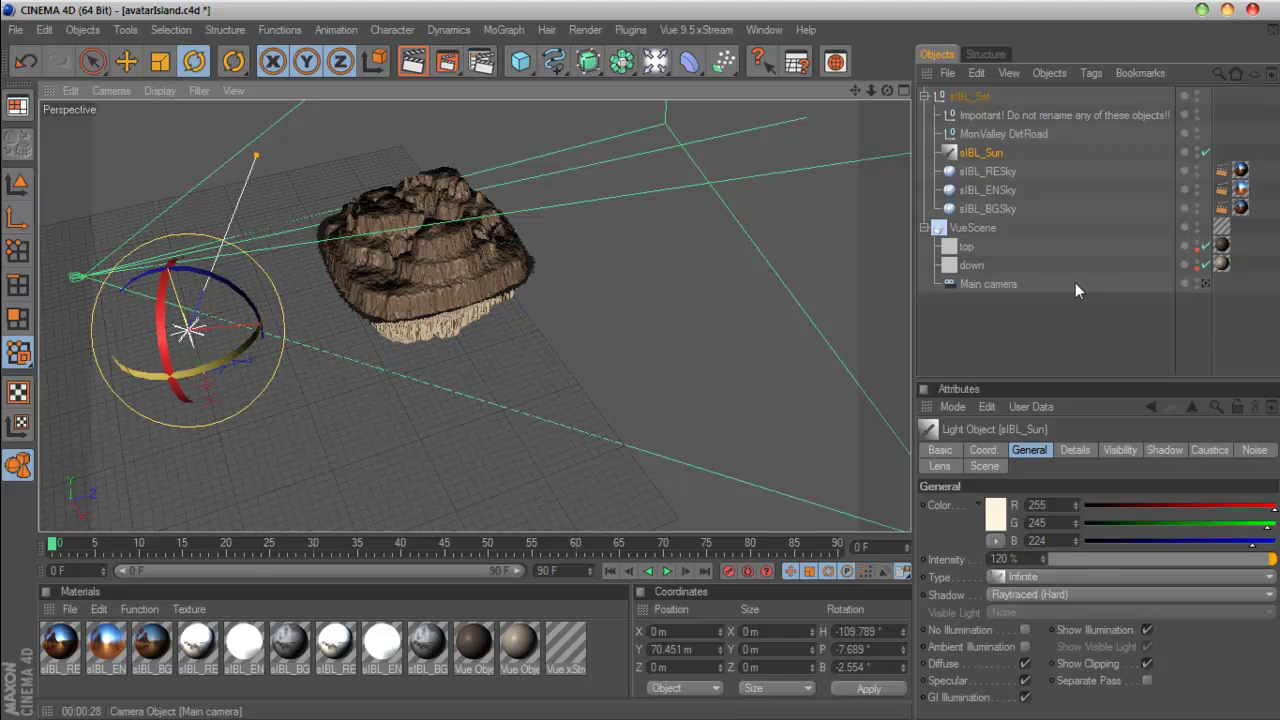
pyautogui.click(1205, 284)
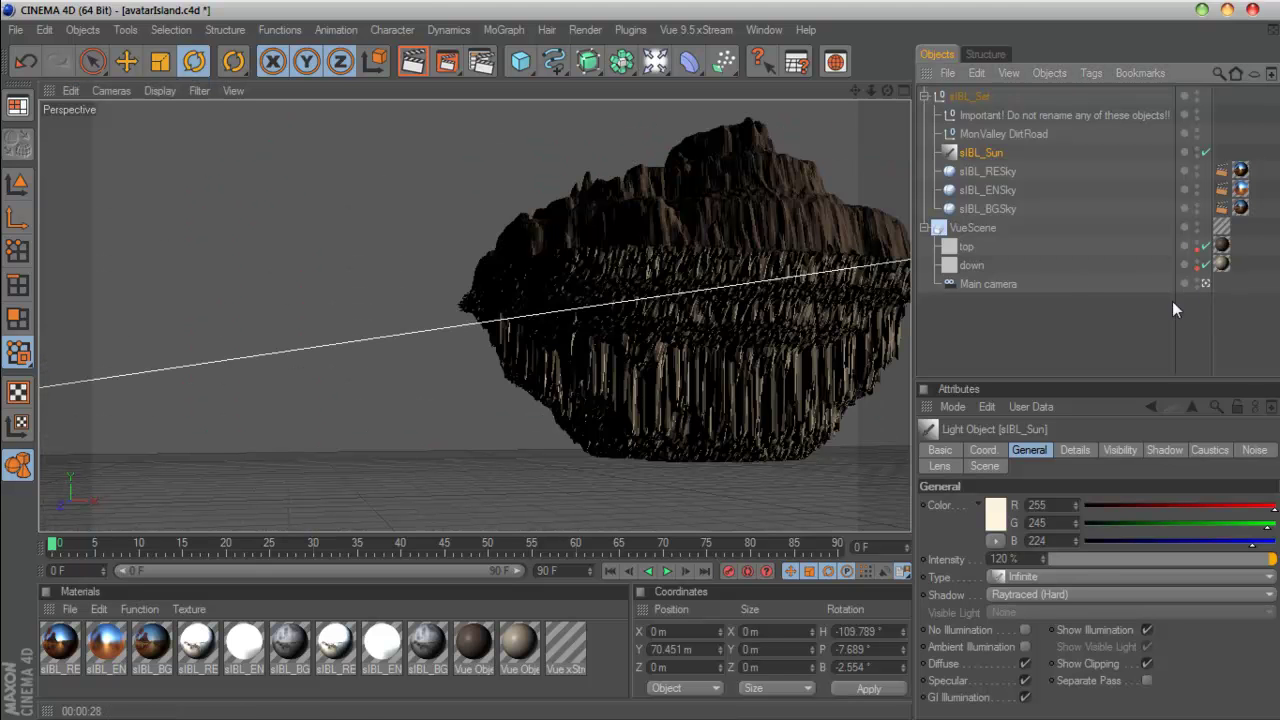
# - Show all four views and add an enlarged floating view panel that looks through the Main camera
pyautogui.click(904, 90)
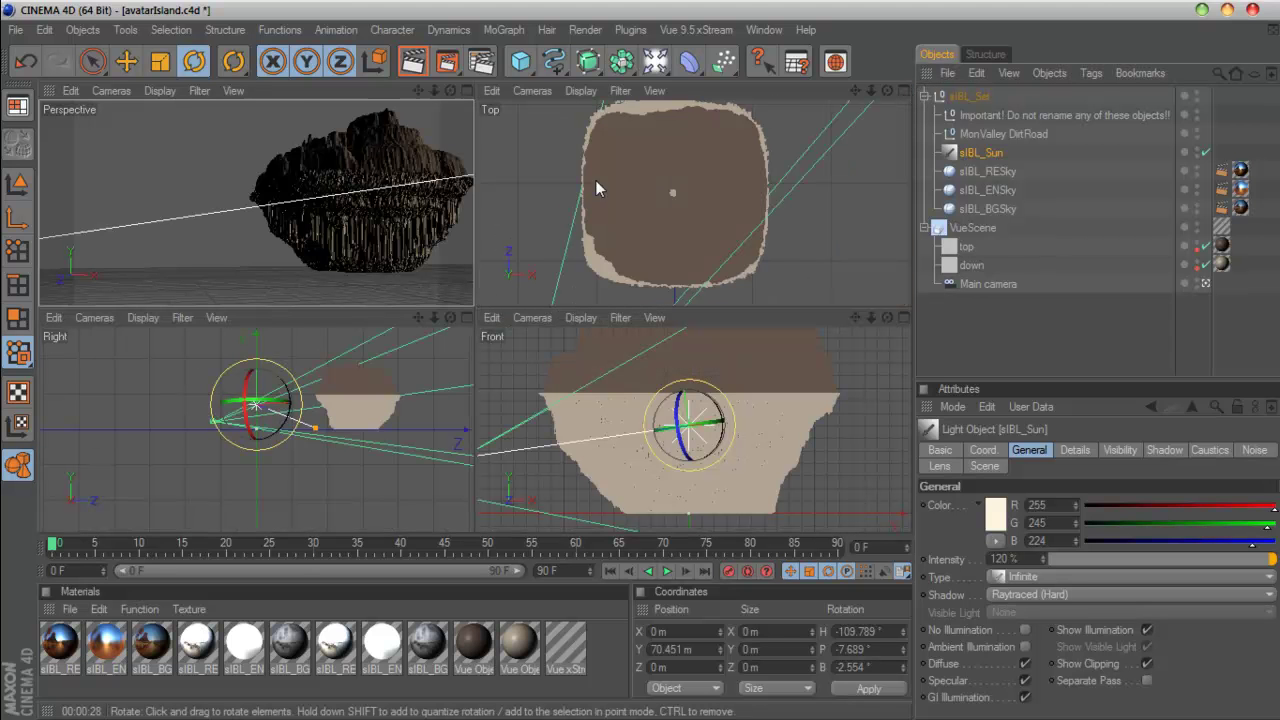
pyautogui.click(762, 30)
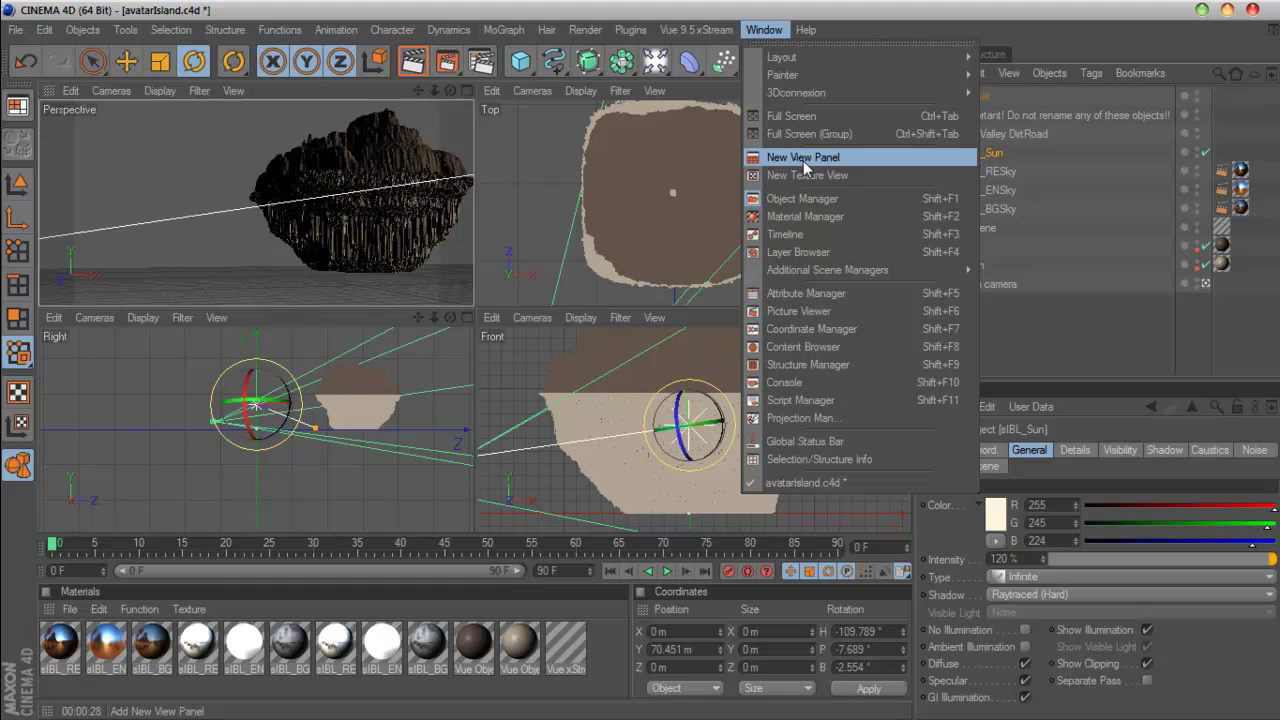
pyautogui.click(866, 157)
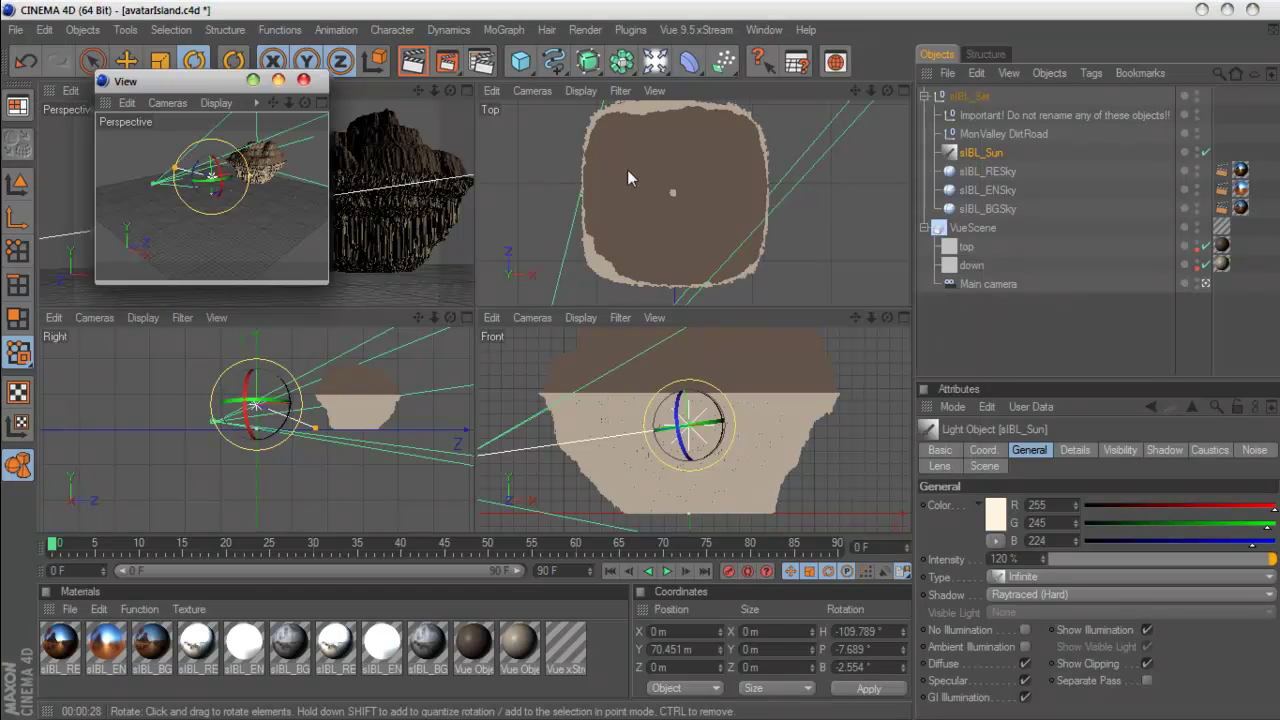
pyautogui.moveTo(222, 86); pyautogui.dragTo(866, 104)
pyautogui.moveTo(985, 305); pyautogui.dragTo(1210, 502)
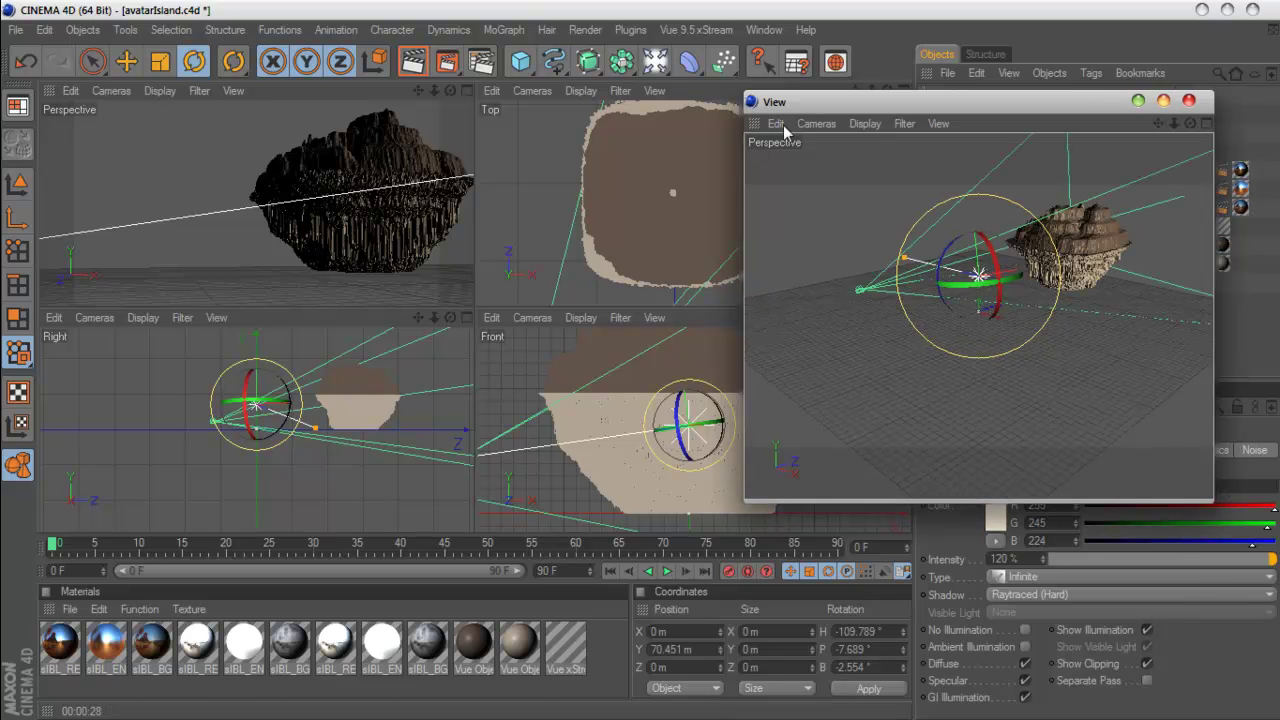
pyautogui.click(816, 123)
pyautogui.moveTo(870, 151)
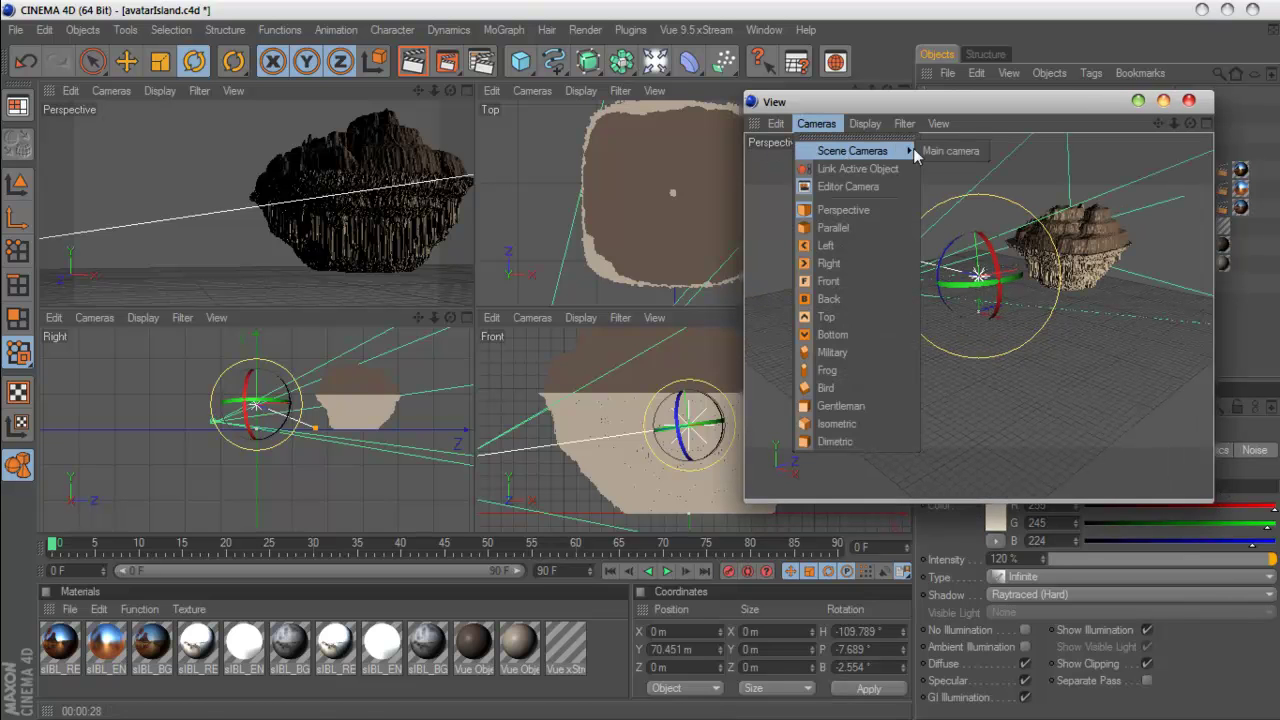
pyautogui.click(948, 151)
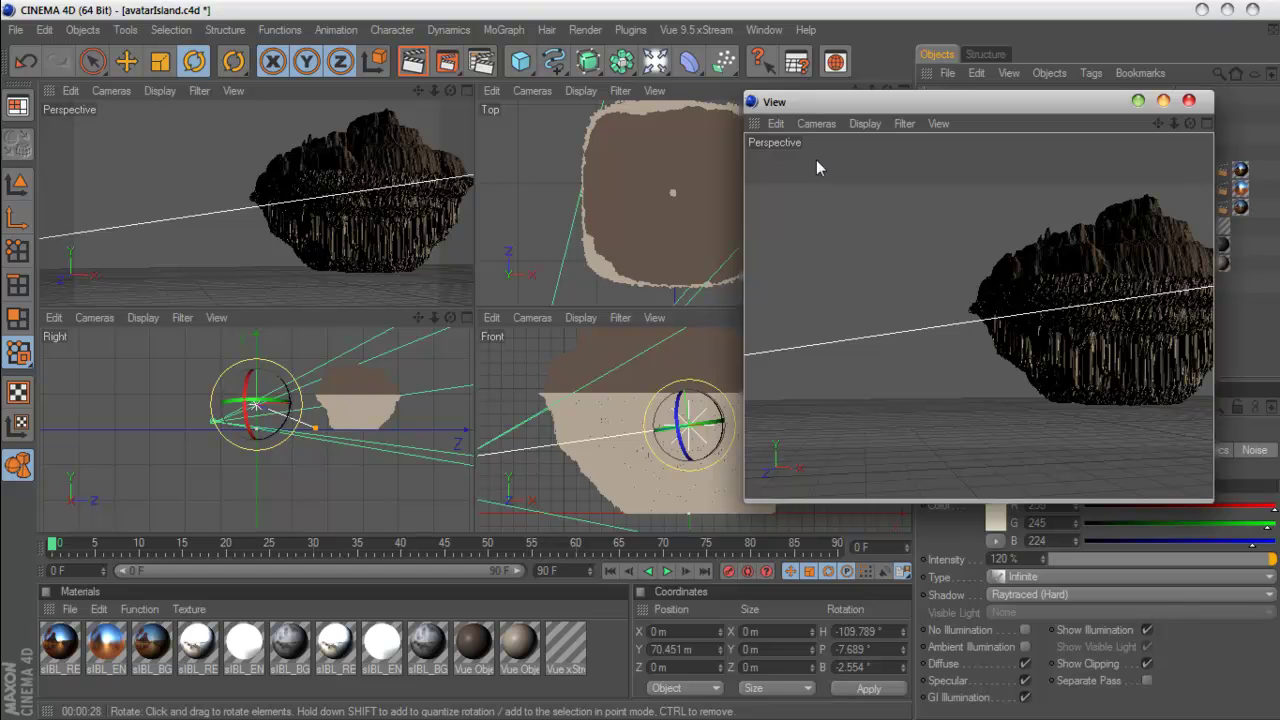
# - Switch the docked perspective view out of the main camera and rotate the sIBL_Sun light to a heading of about -142°
pyautogui.click(393, 135)
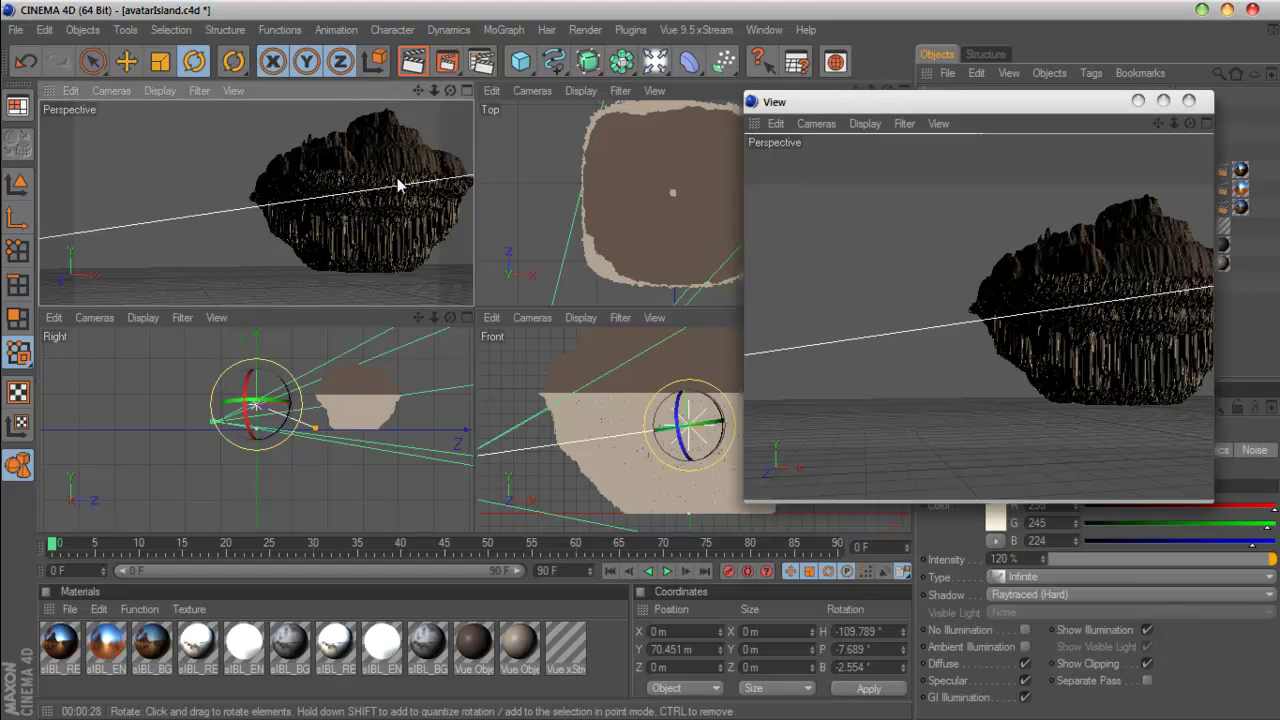
pyautogui.moveTo(820, 102); pyautogui.dragTo(601, 232)
pyautogui.click(272, 100)
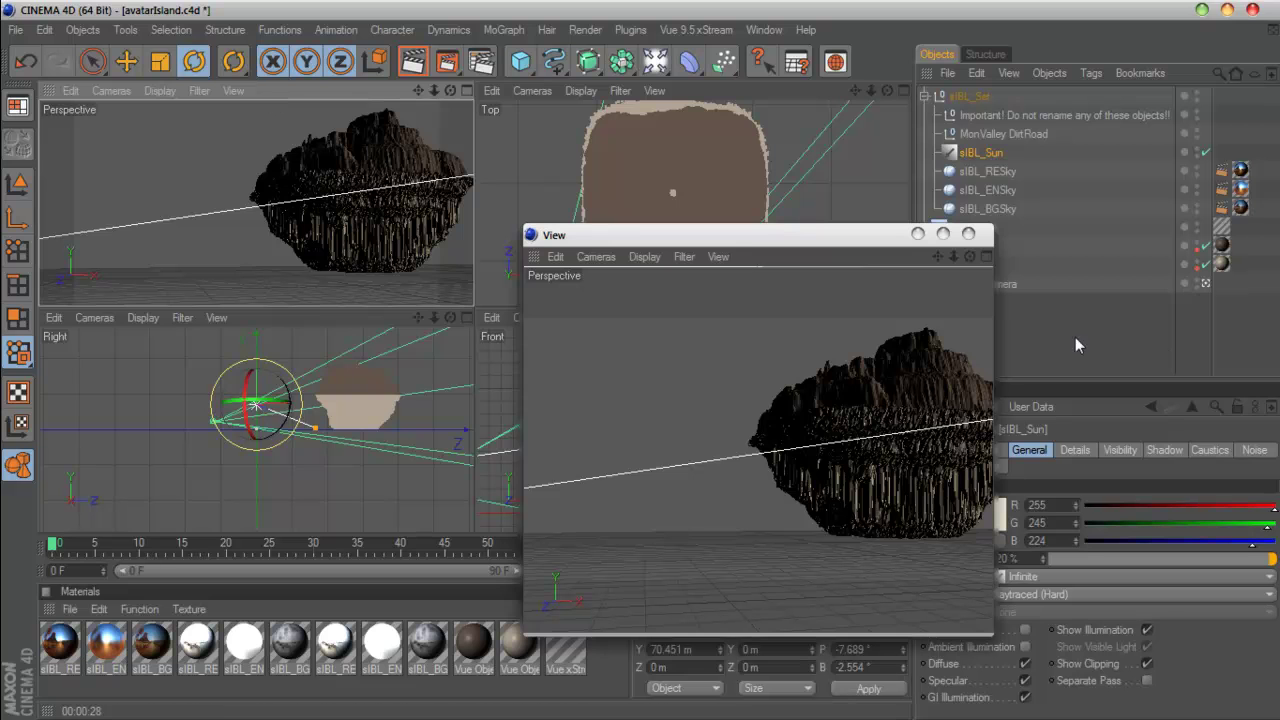
pyautogui.click(1206, 285)
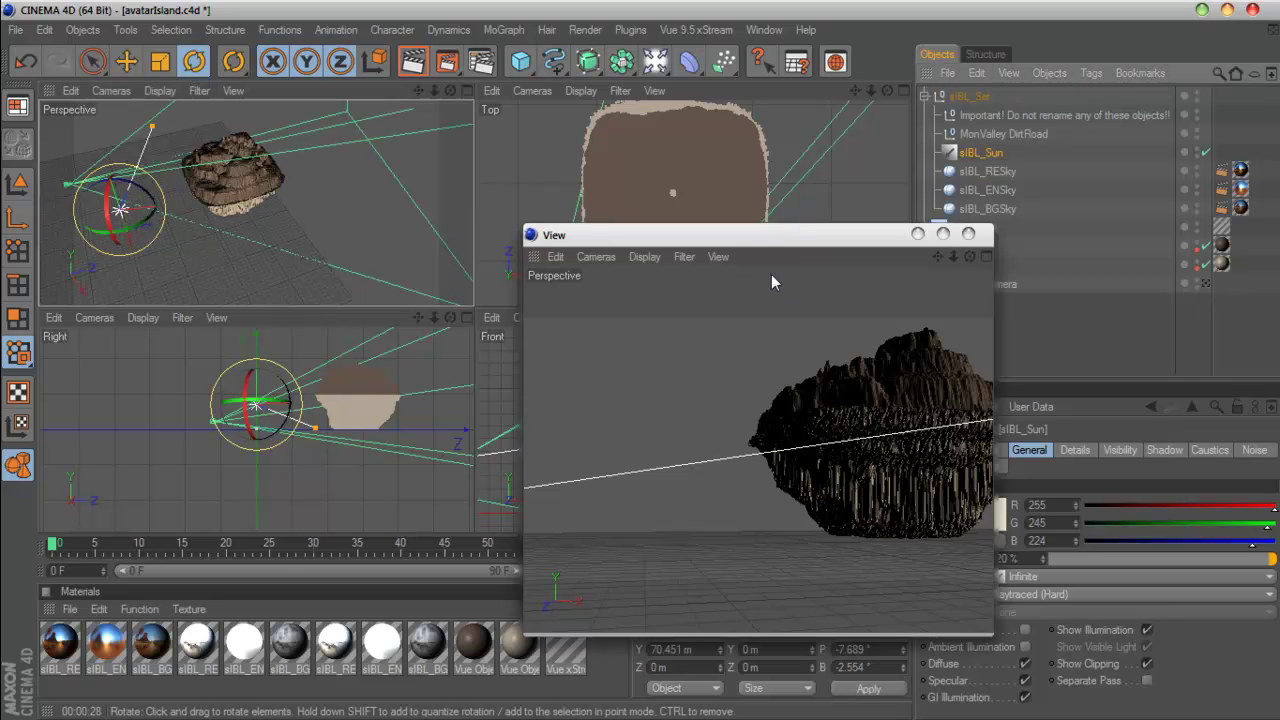
pyautogui.moveTo(831, 237); pyautogui.dragTo(985, 131)
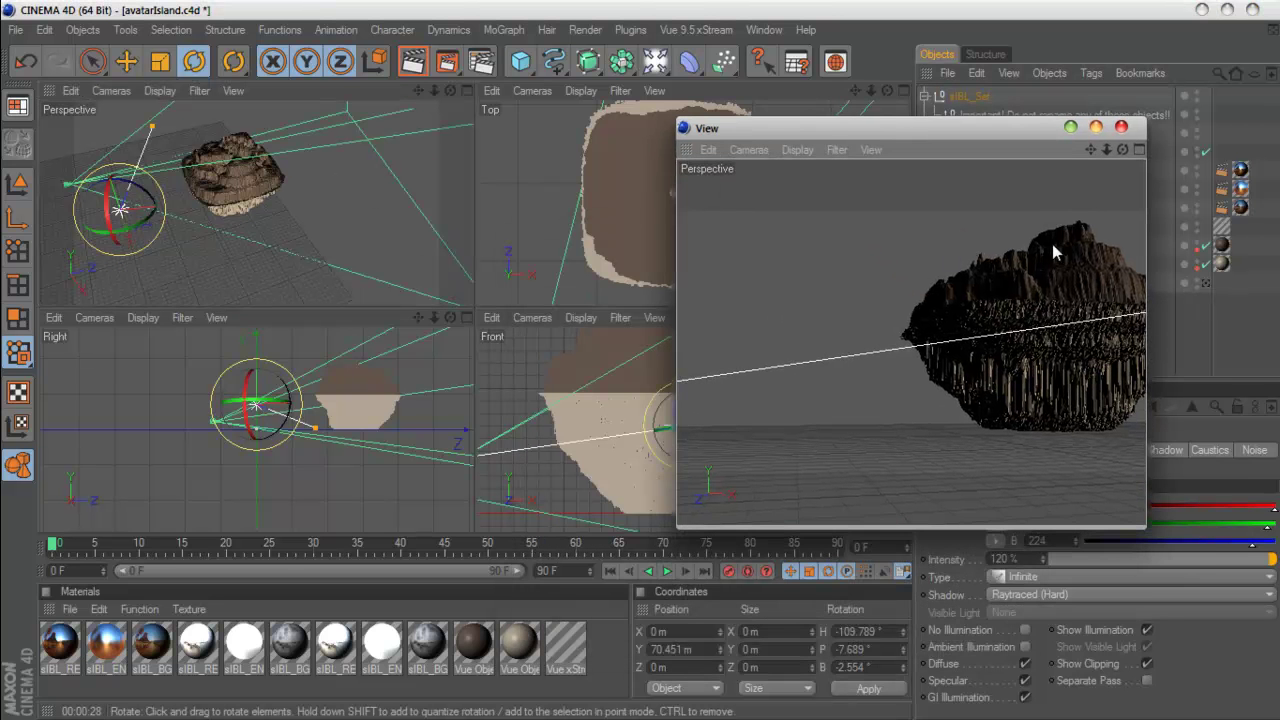
pyautogui.keyDown('alt'); pyautogui.moveTo(442, 122); pyautogui.dragTo(158, 238); pyautogui.keyUp('alt')
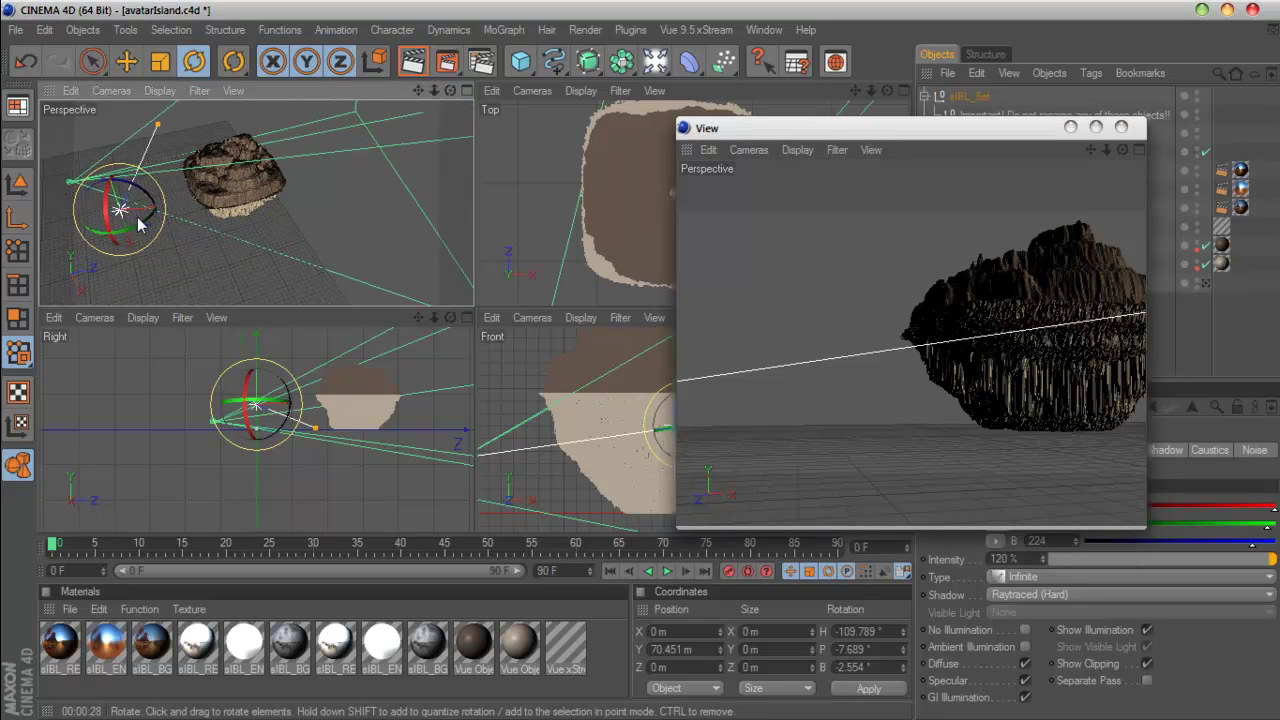
pyautogui.moveTo(140, 230)
pyautogui.mouseDown()
pyautogui.moveTo(127, 216)
pyautogui.moveTo(120, 228)
pyautogui.mouseUp()
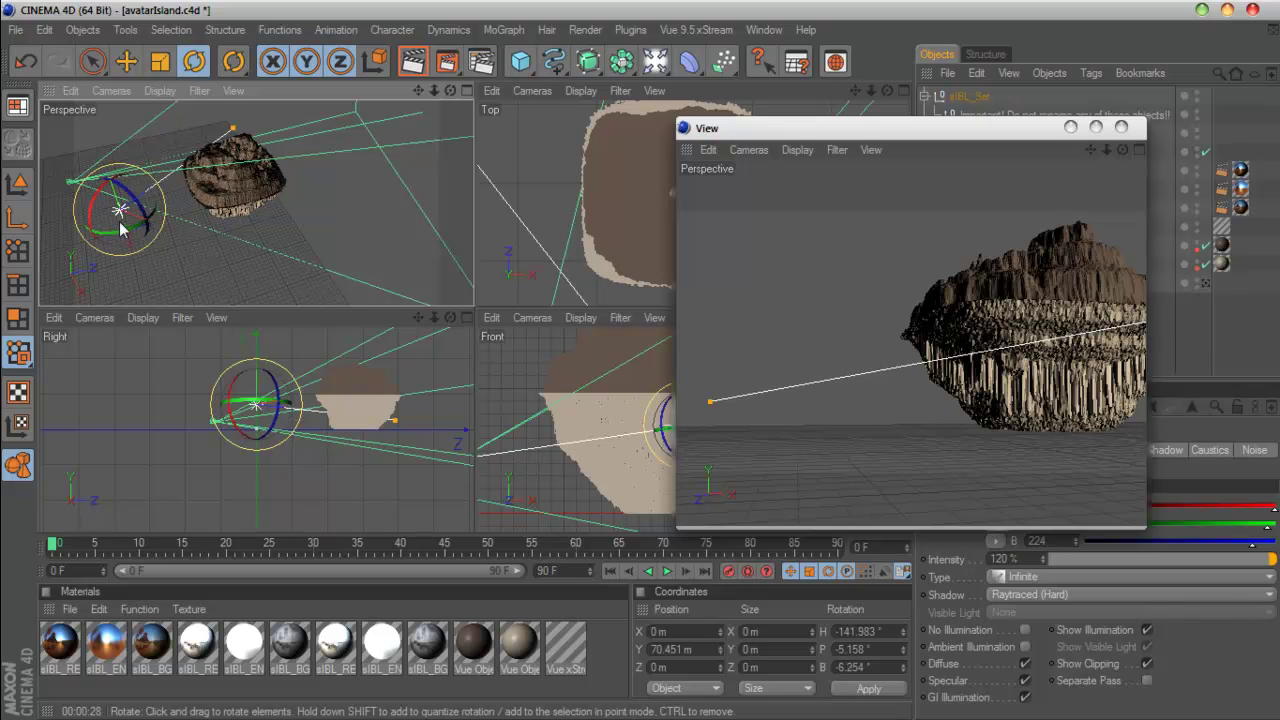
# - Set the floating view panel as the render view
pyautogui.click(748, 150)
pyautogui.moveTo(777, 156)
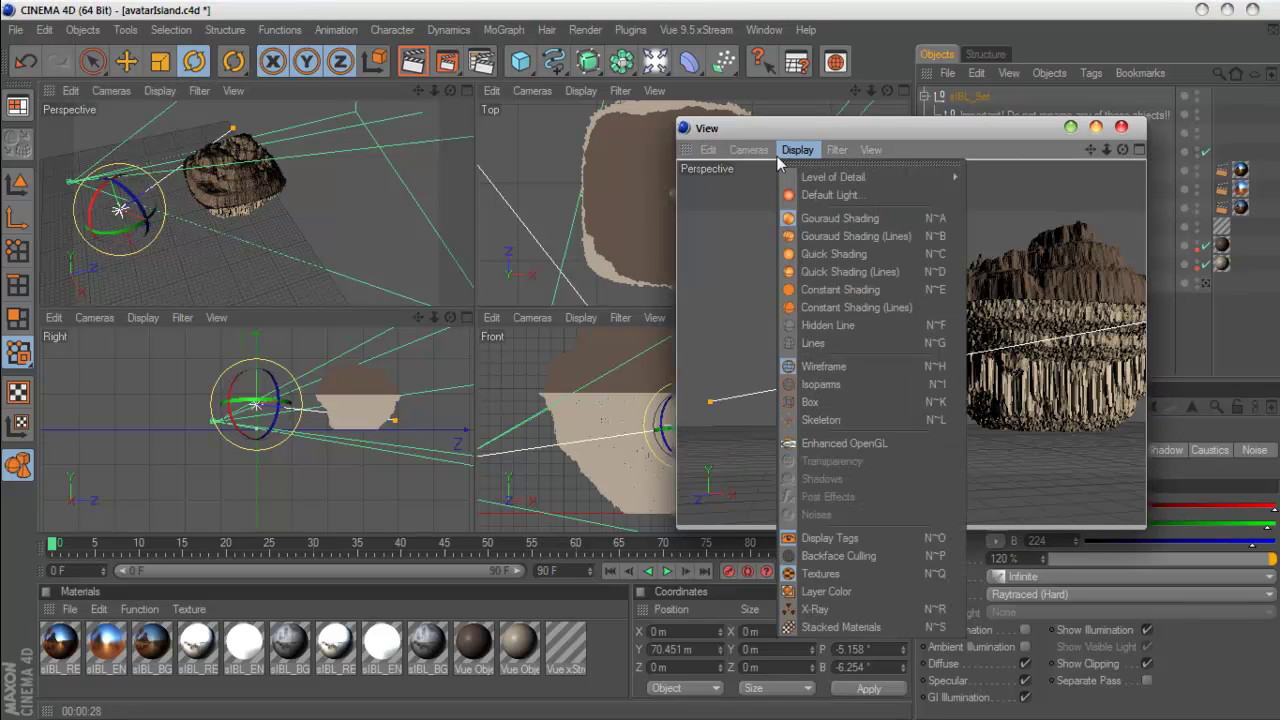
pyautogui.click(839, 443)
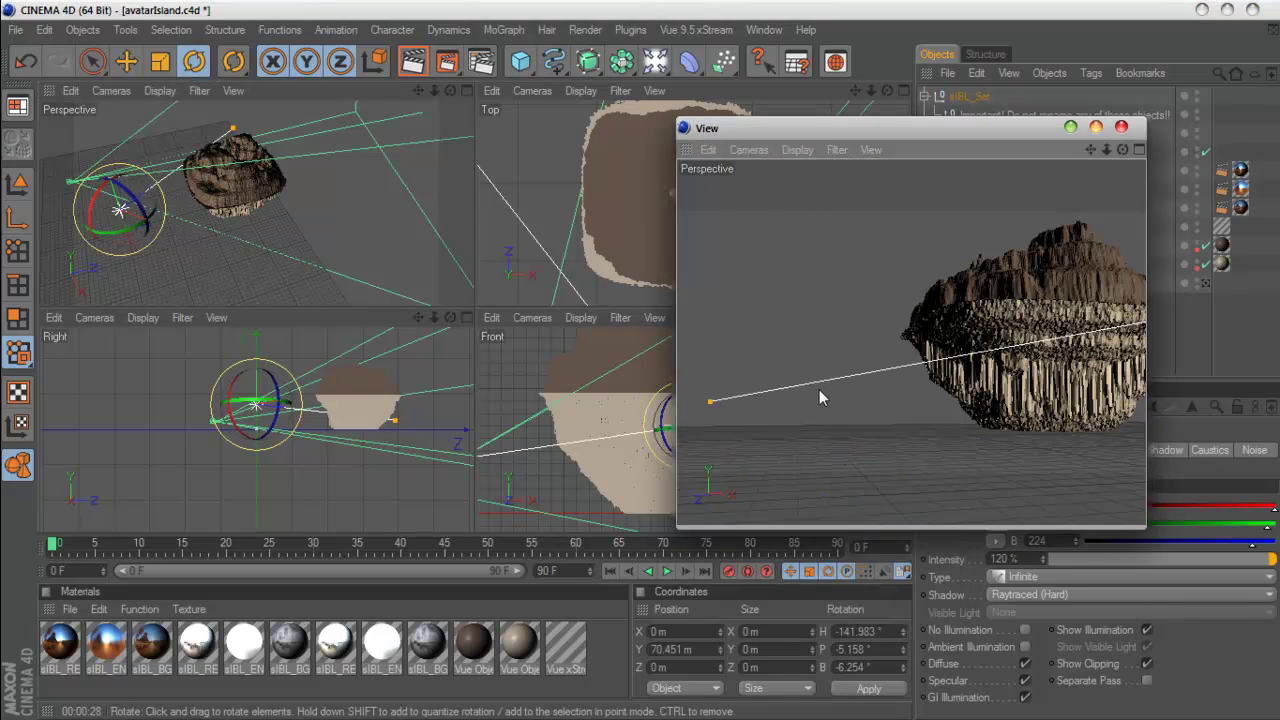
pyautogui.click(834, 150)
pyautogui.moveTo(708, 150)
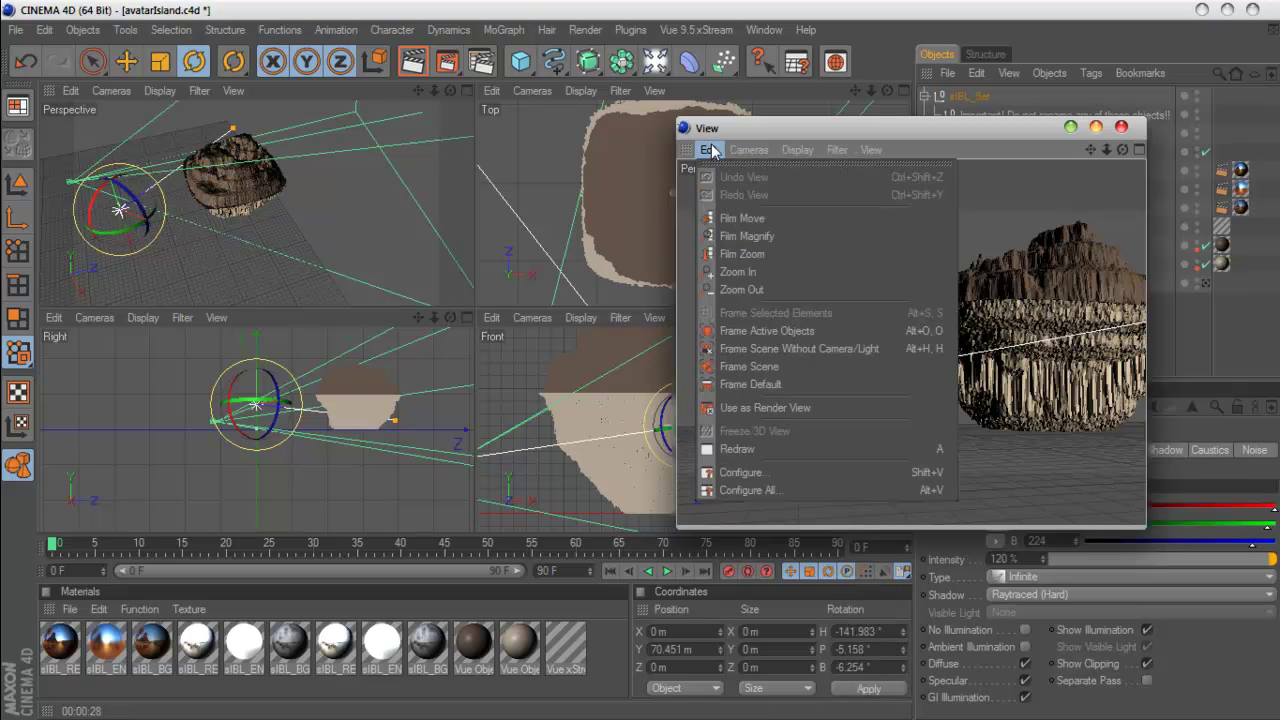
pyautogui.click(783, 410)
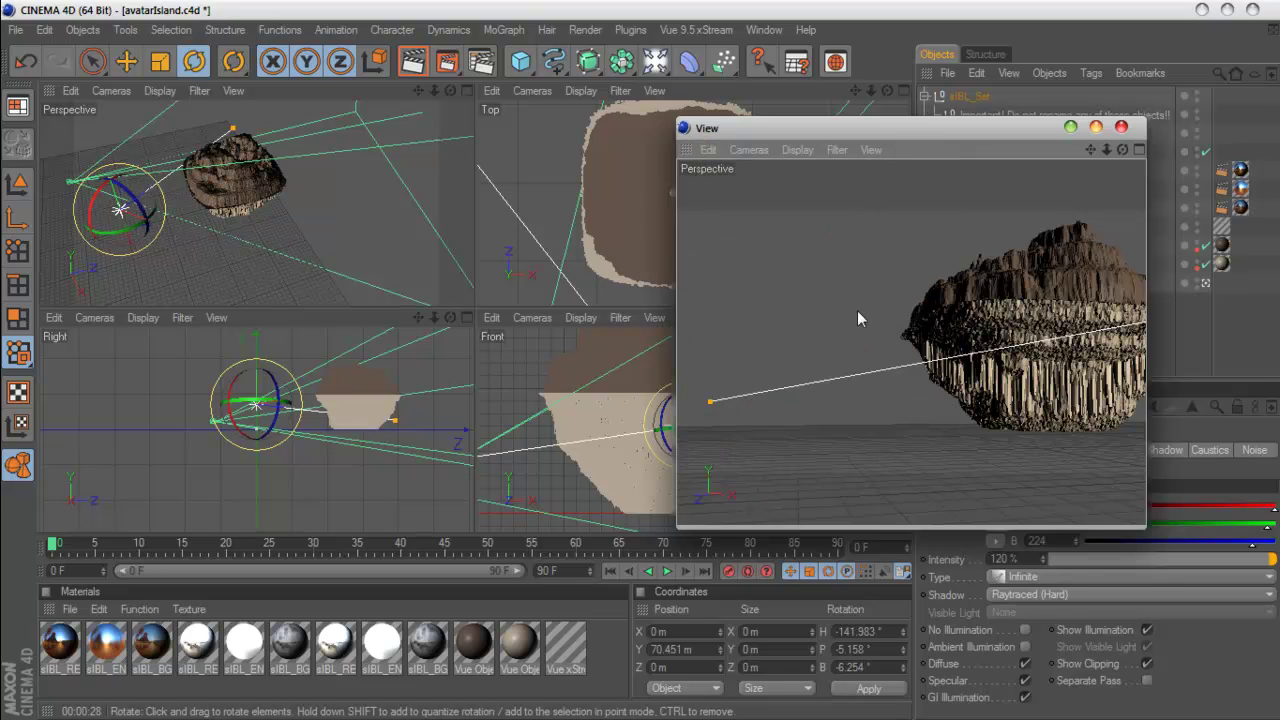
# - Test-render the docked perspective view of the island, interrupting and restarting the render once
pyautogui.click(282, 91)
pyautogui.click(411, 64)
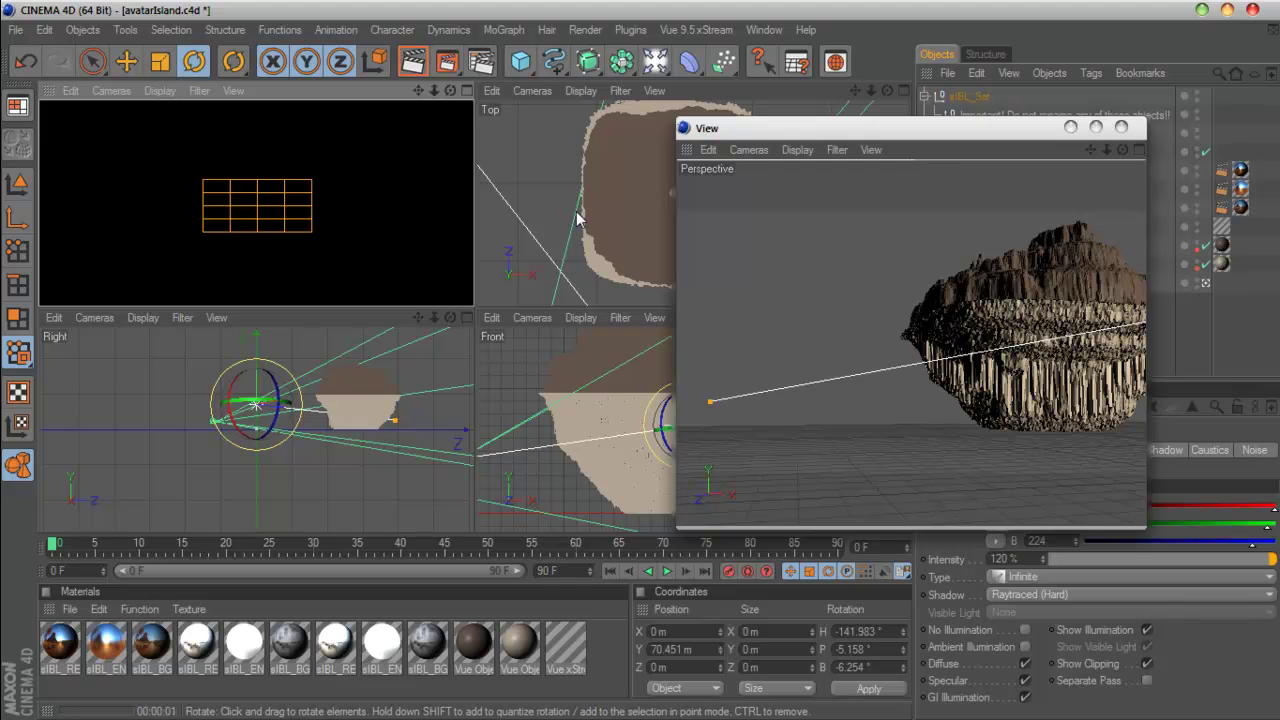
pyautogui.click(748, 149)
pyautogui.click(799, 132)
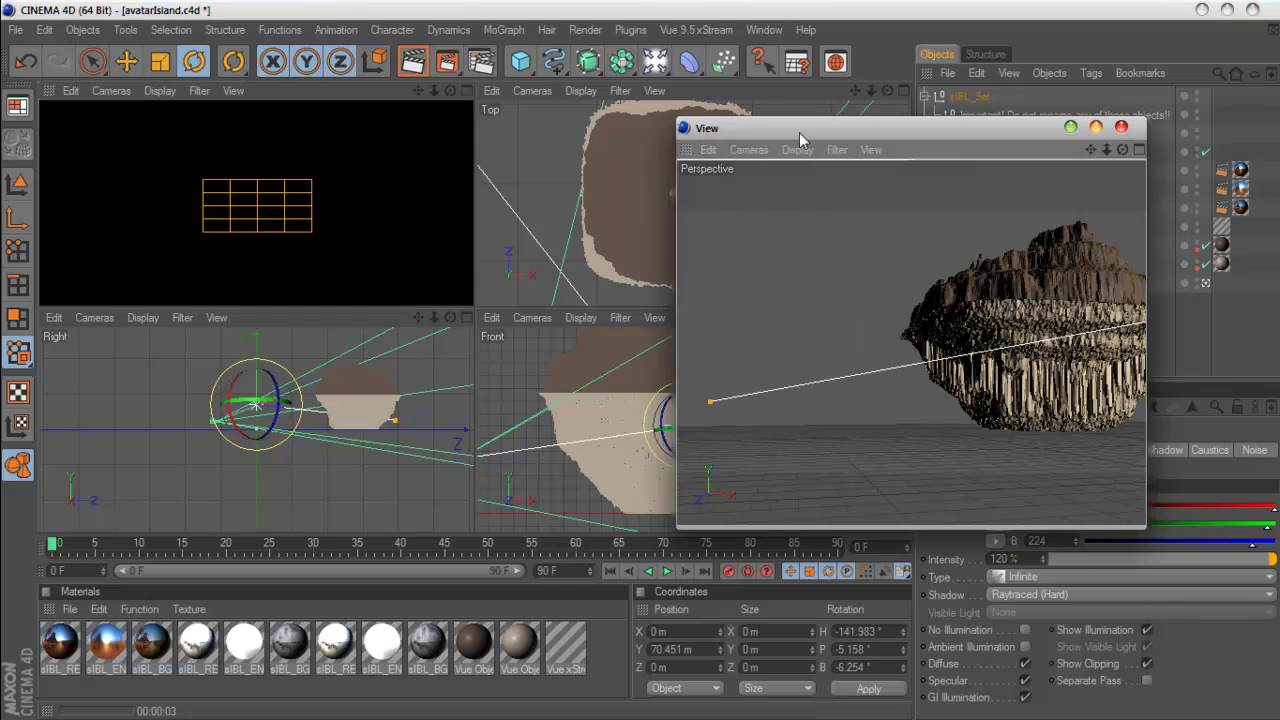
pyautogui.click(283, 200)
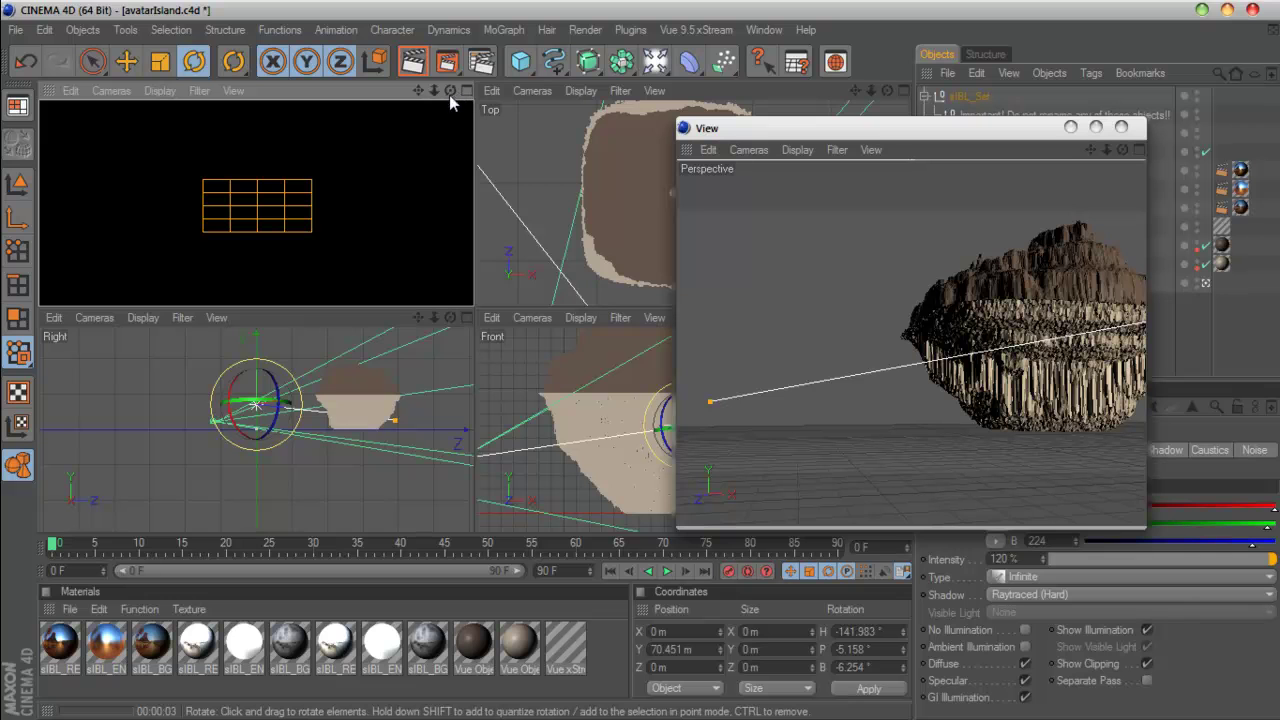
pyautogui.click(400, 202)
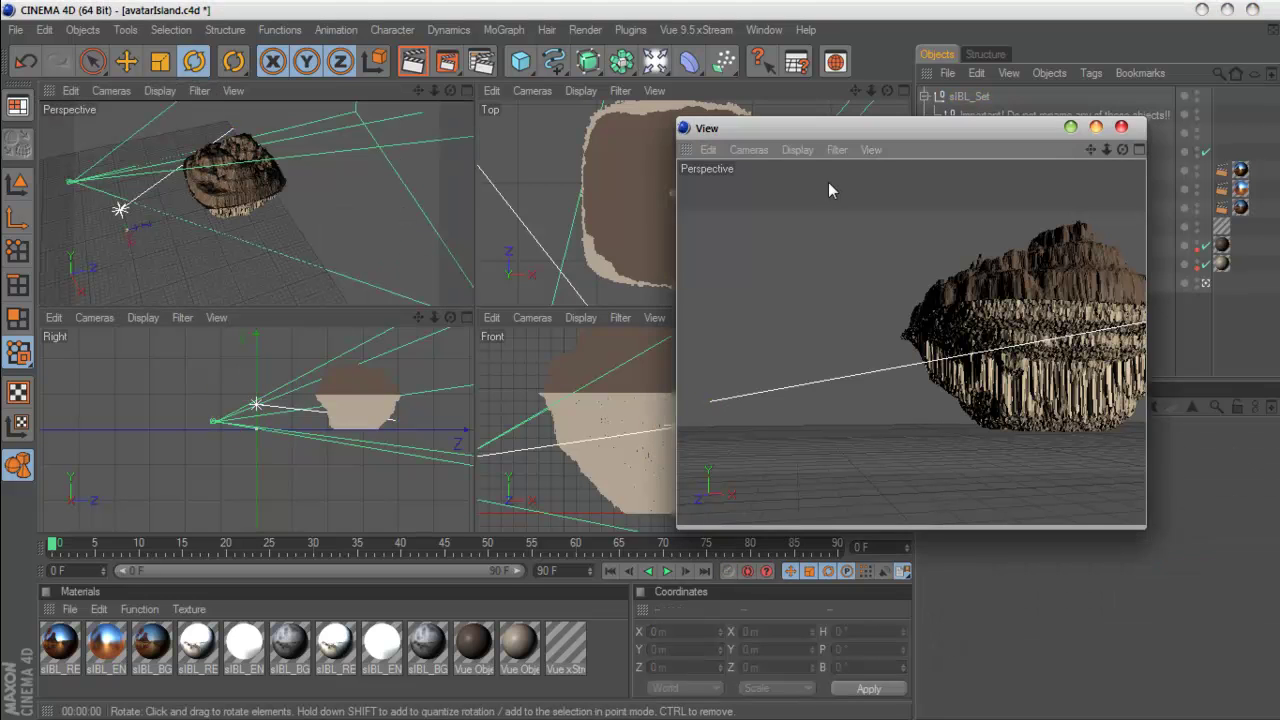
pyautogui.click(420, 69)
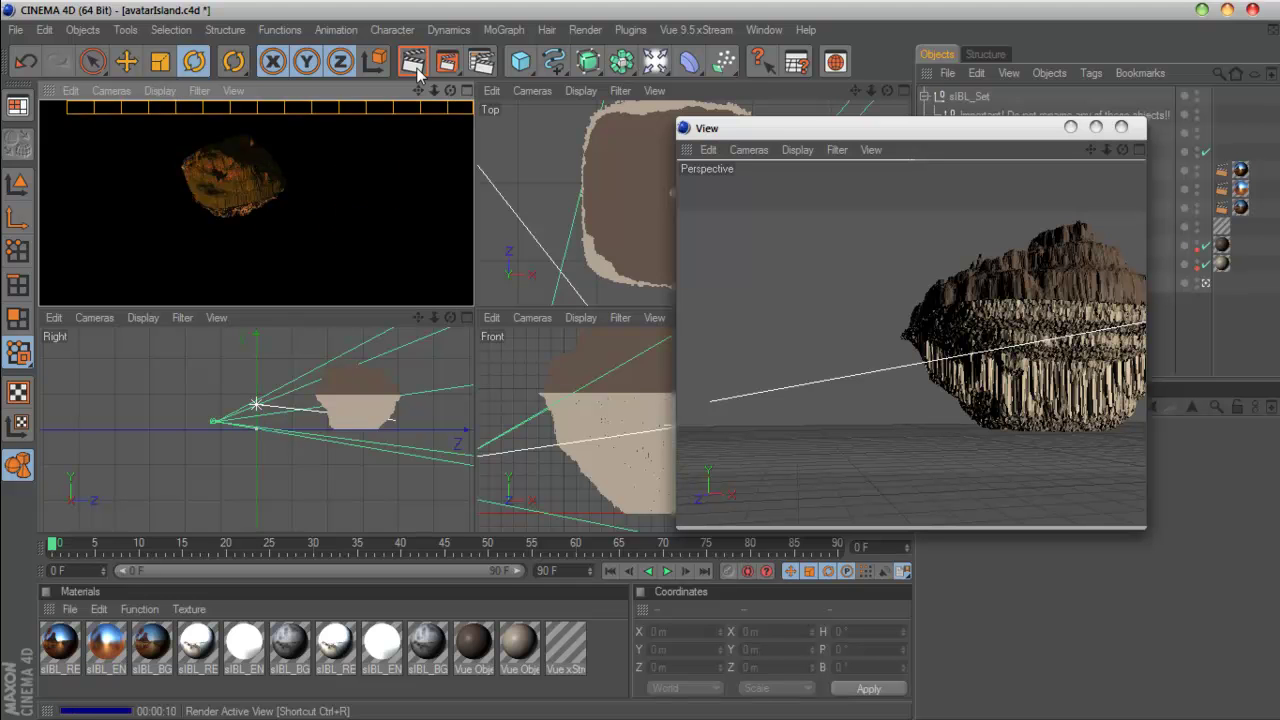
# - Interrupt the render and designate the floating Main camera view as the render view again
pyautogui.click(774, 222)
pyautogui.click(748, 150)
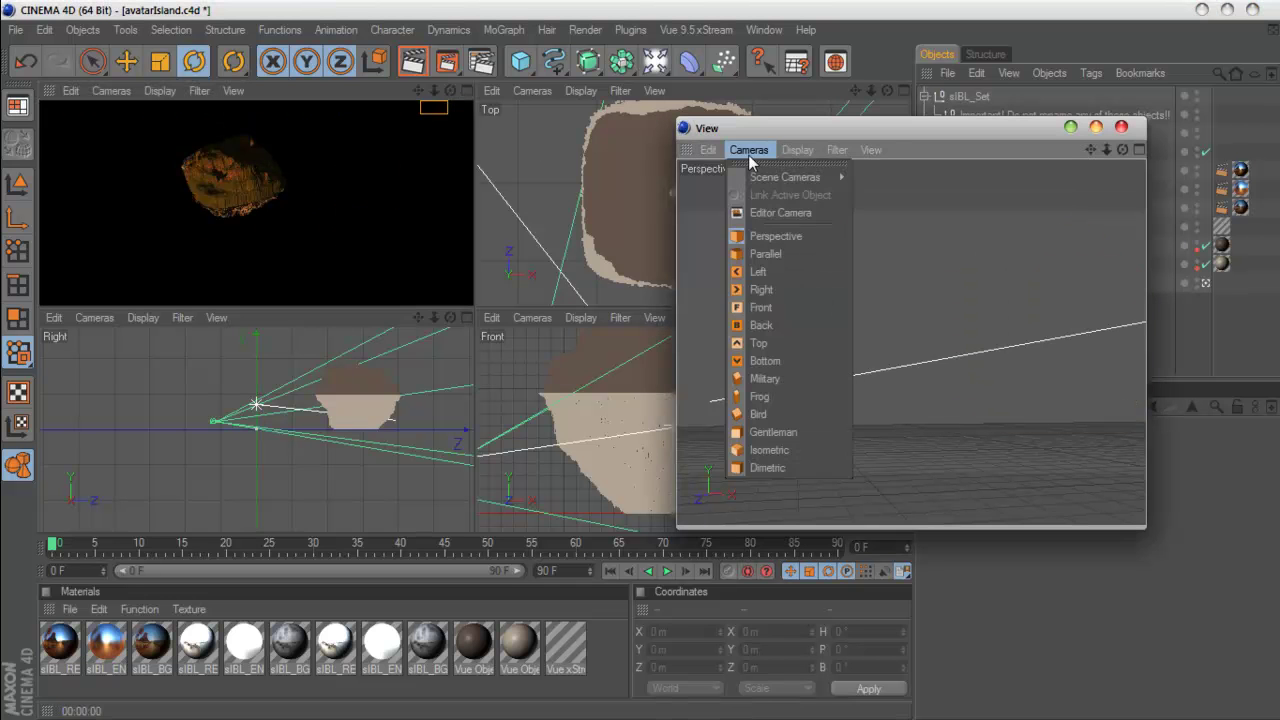
pyautogui.moveTo(716, 158)
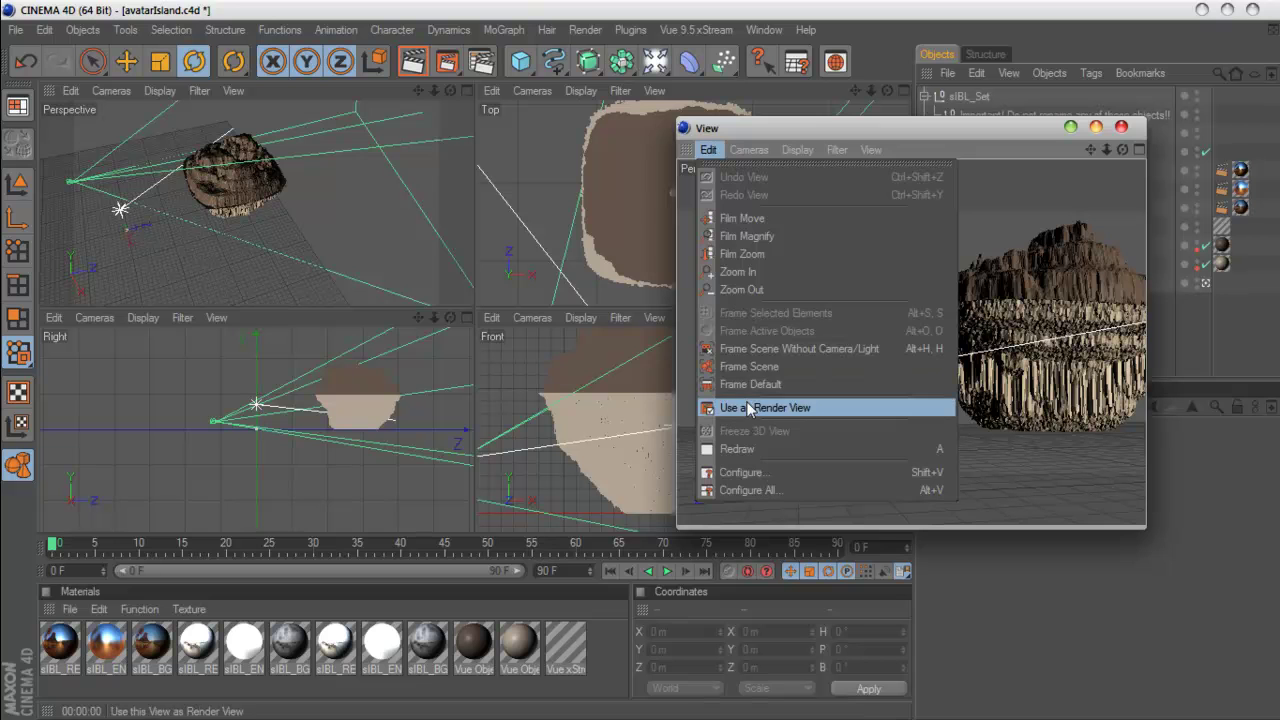
pyautogui.click(787, 408)
# - Orbit the Main camera in the floating view to reframe the island
pyautogui.moveTo(1122, 149); pyautogui.dragTo(1048, 161)
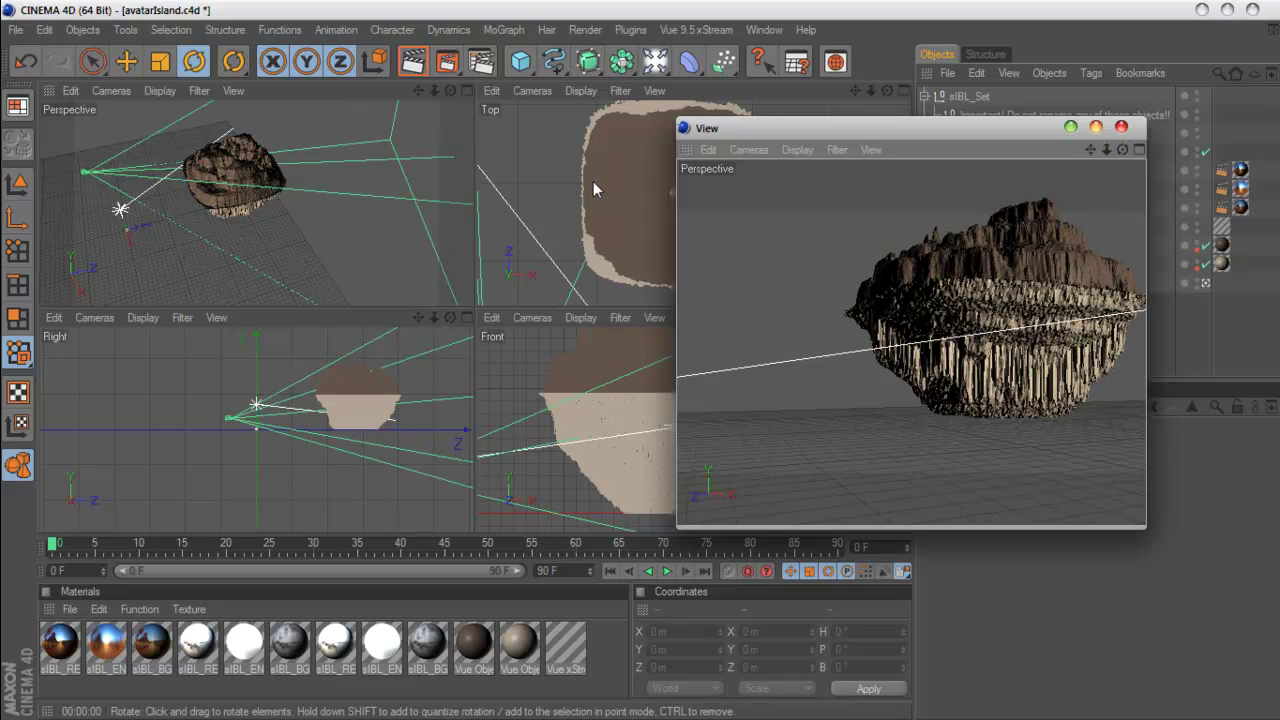
pyautogui.moveTo(1122, 149)
pyautogui.mouseDown()
pyautogui.moveTo(1095, 153)
pyautogui.moveTo(1127, 150)
pyautogui.mouseUp()
pyautogui.click(1079, 272)
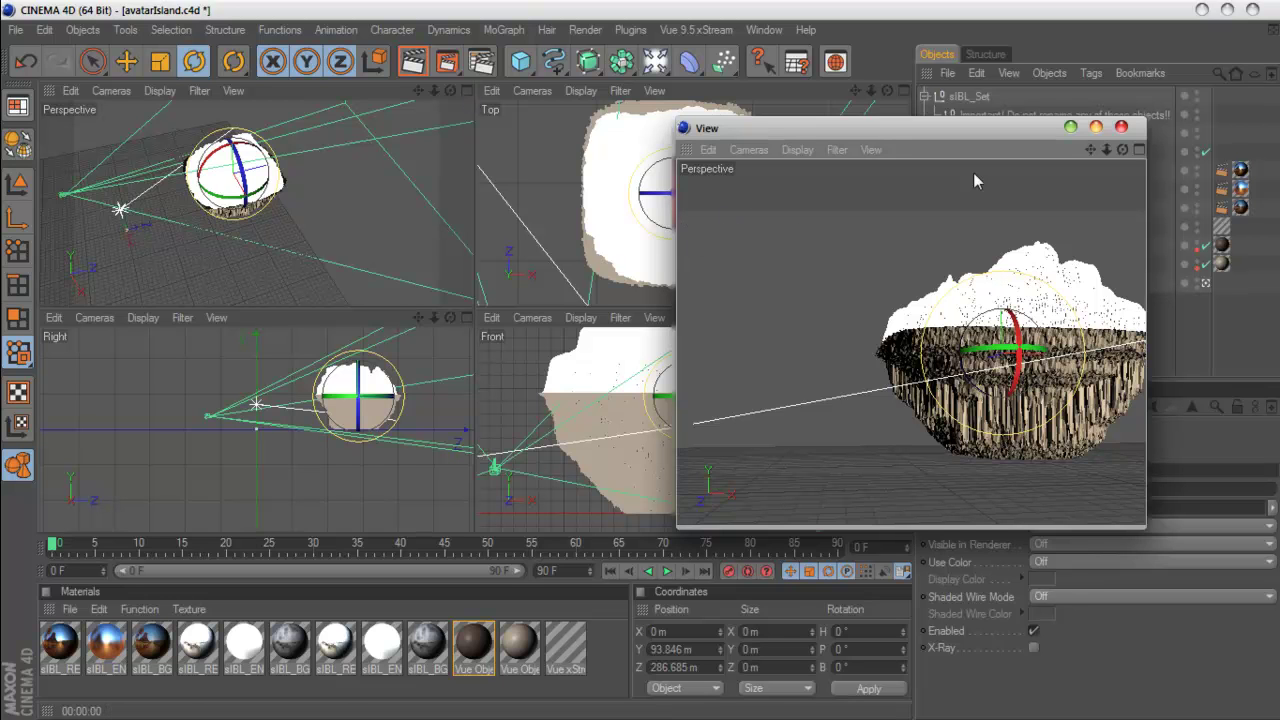
# - Close the floating view and maximize the perspective view, looking through the Main camera
pyautogui.click(1121, 127)
pyautogui.click(465, 92)
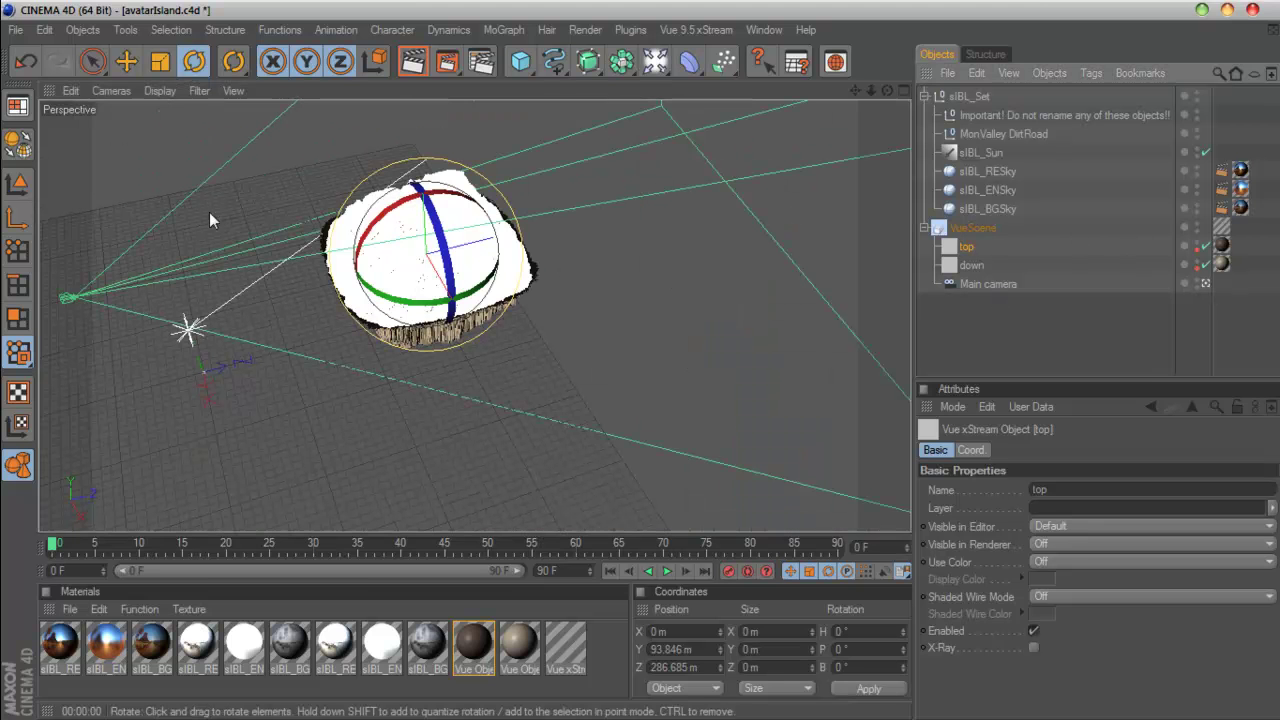
pyautogui.click(111, 91)
pyautogui.moveTo(150, 118)
pyautogui.click(262, 120)
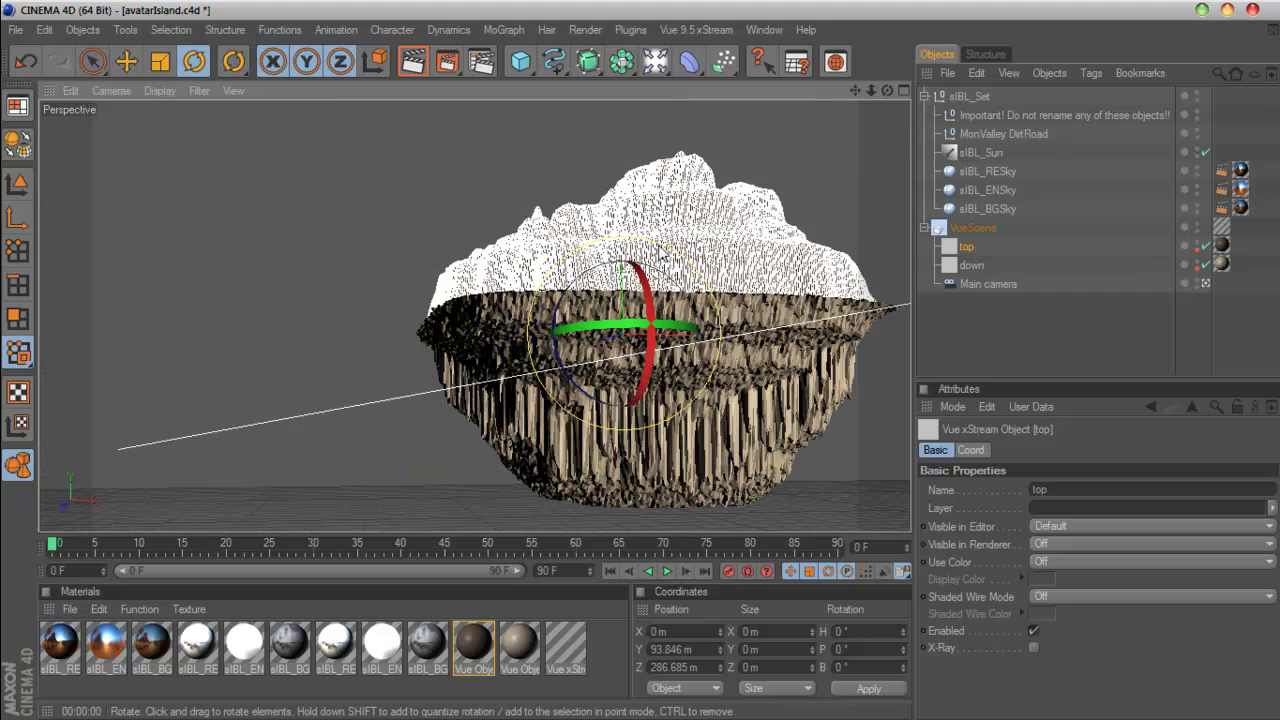
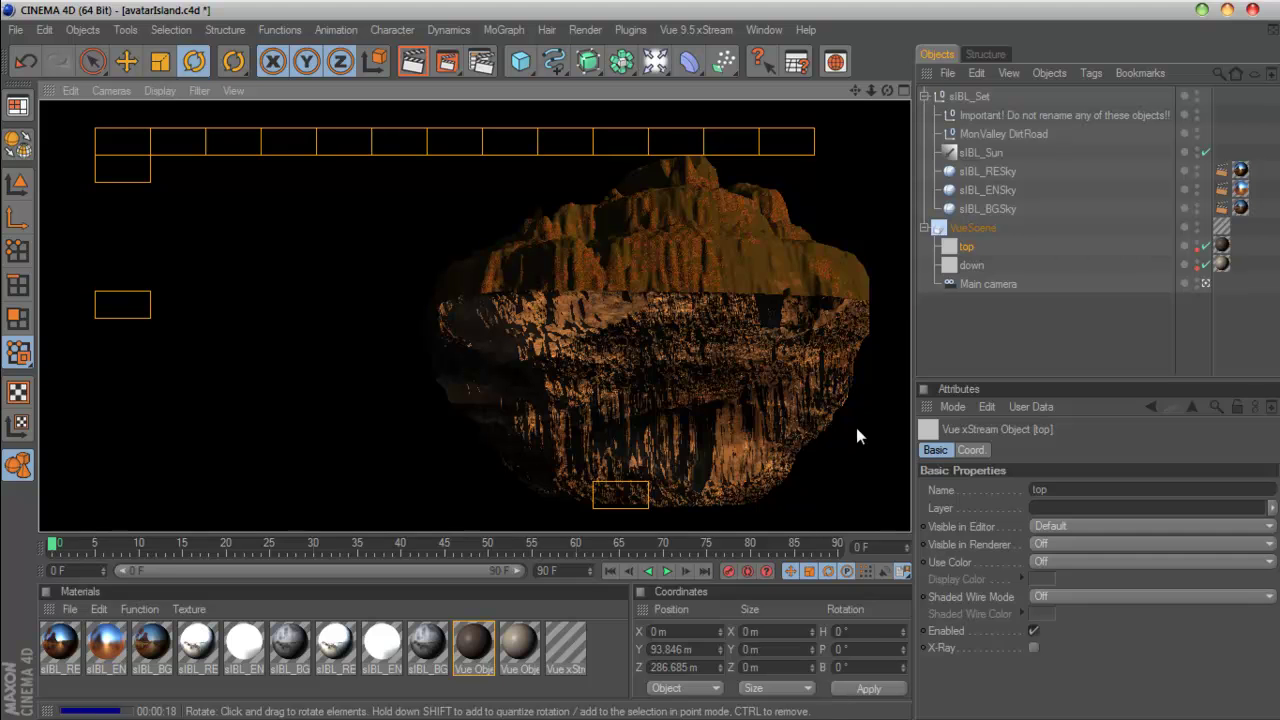
# - Raise the sIBL_Sun light's intensity to 180% and start a test render
pyautogui.click(975, 158)
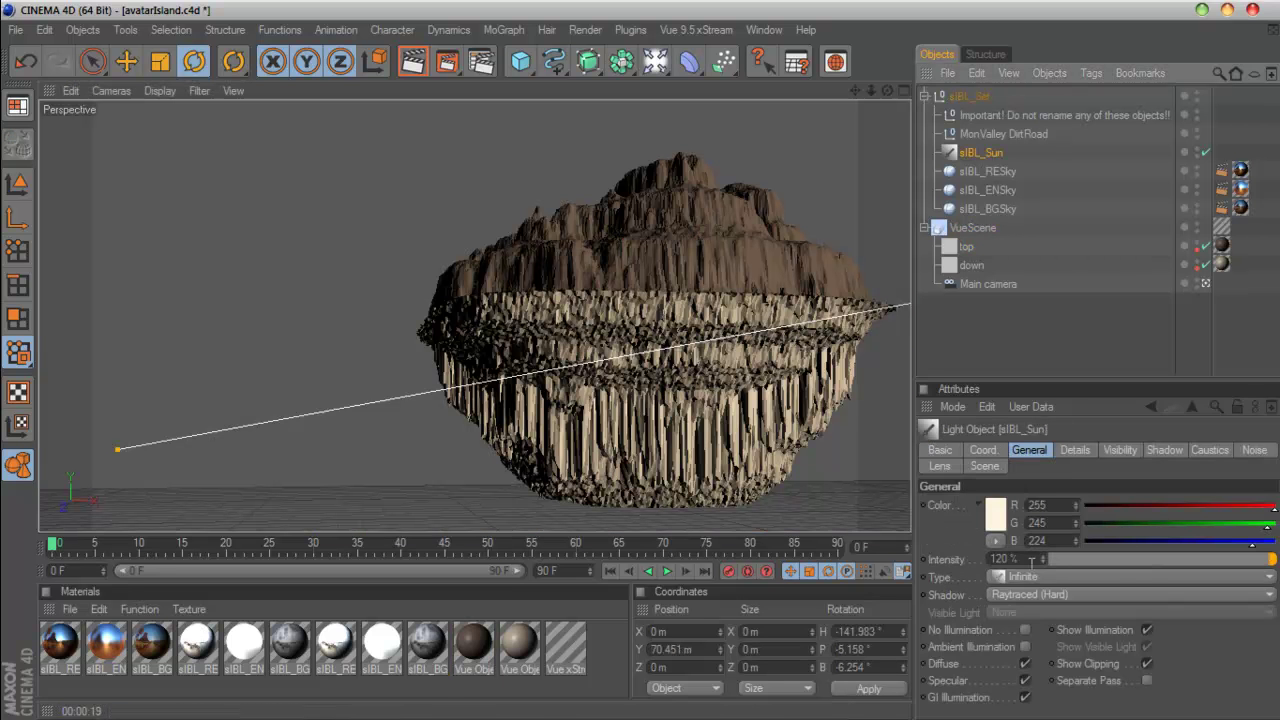
pyautogui.click(1031, 562)
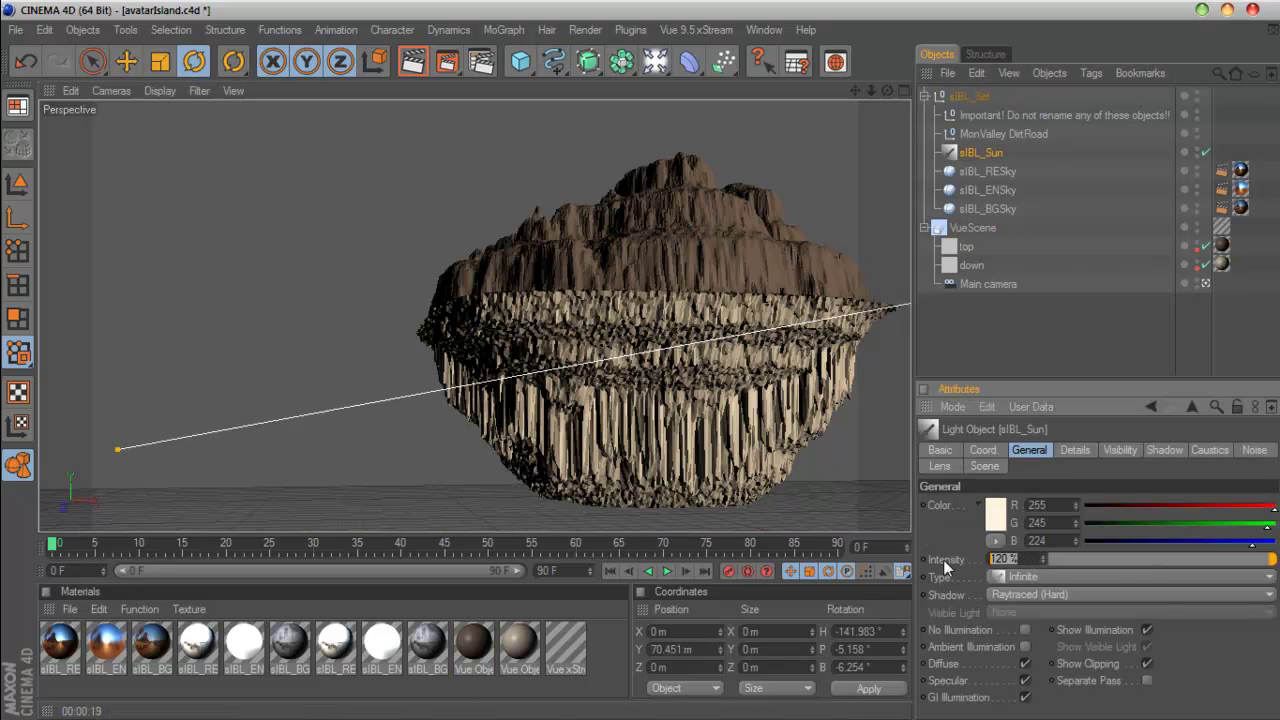
pyautogui.write('180')
pyautogui.click(412, 62)
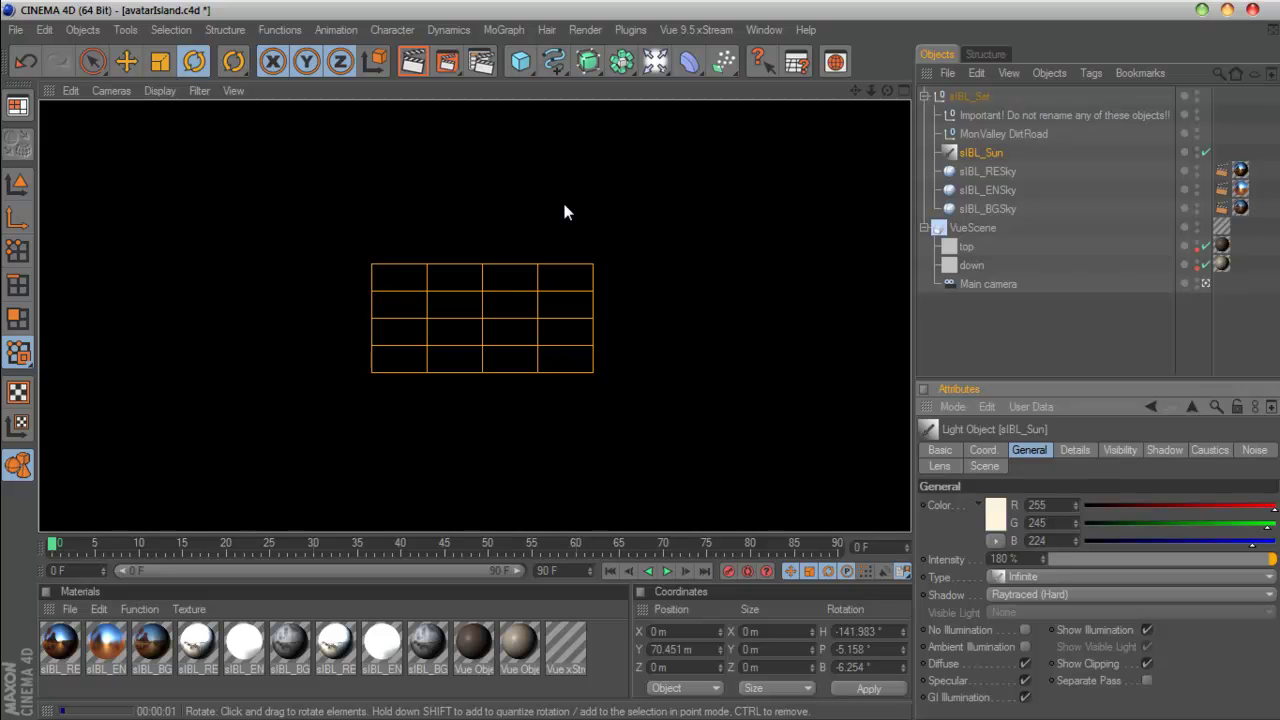
# - Change the sIBL_Sun light's shadow type to Shadow Maps (Soft) and render the view
pyautogui.click(1026, 597)
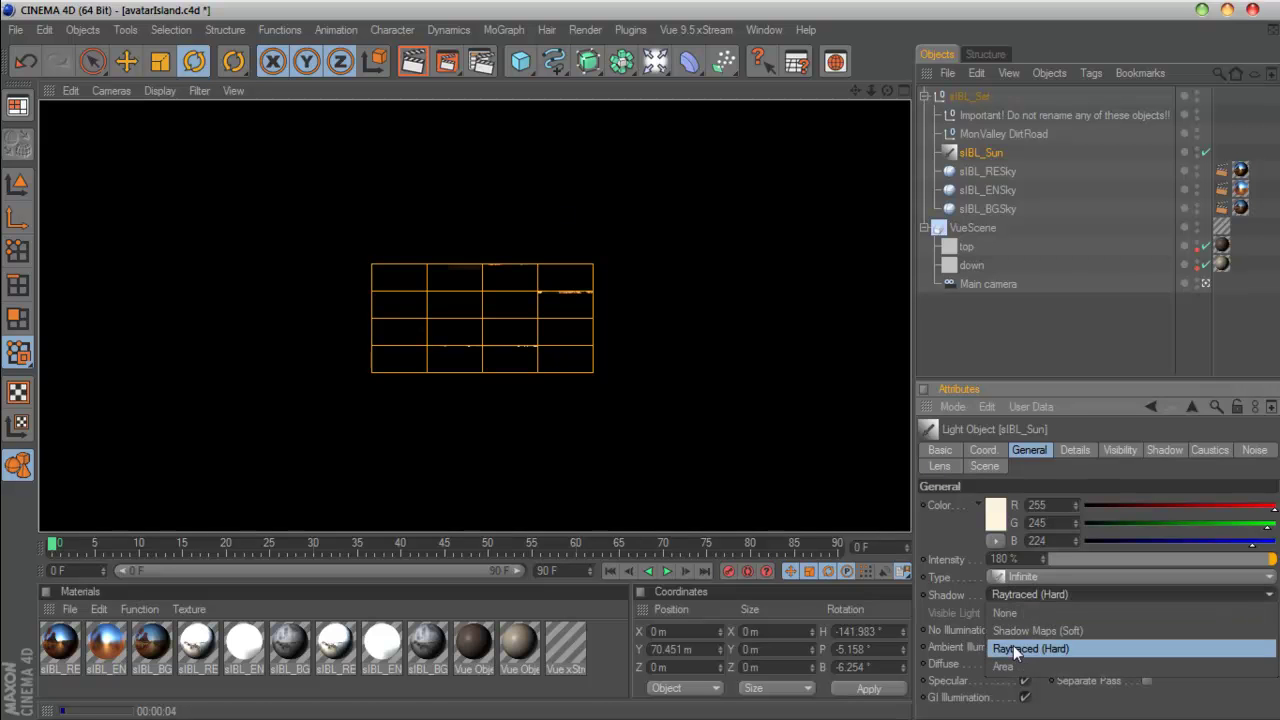
pyautogui.click(1012, 630)
pyautogui.click(411, 64)
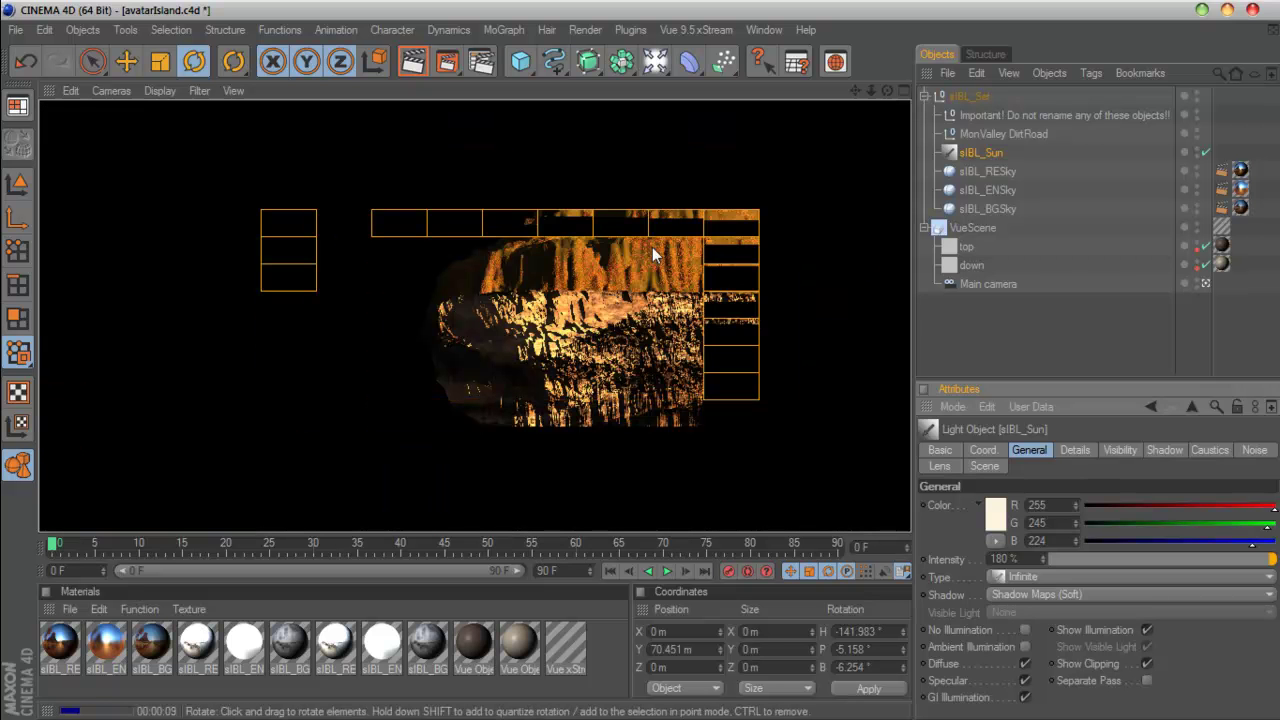
# - Set the sIBL_Sun light's intensity to 120%
pyautogui.click(1026, 560)
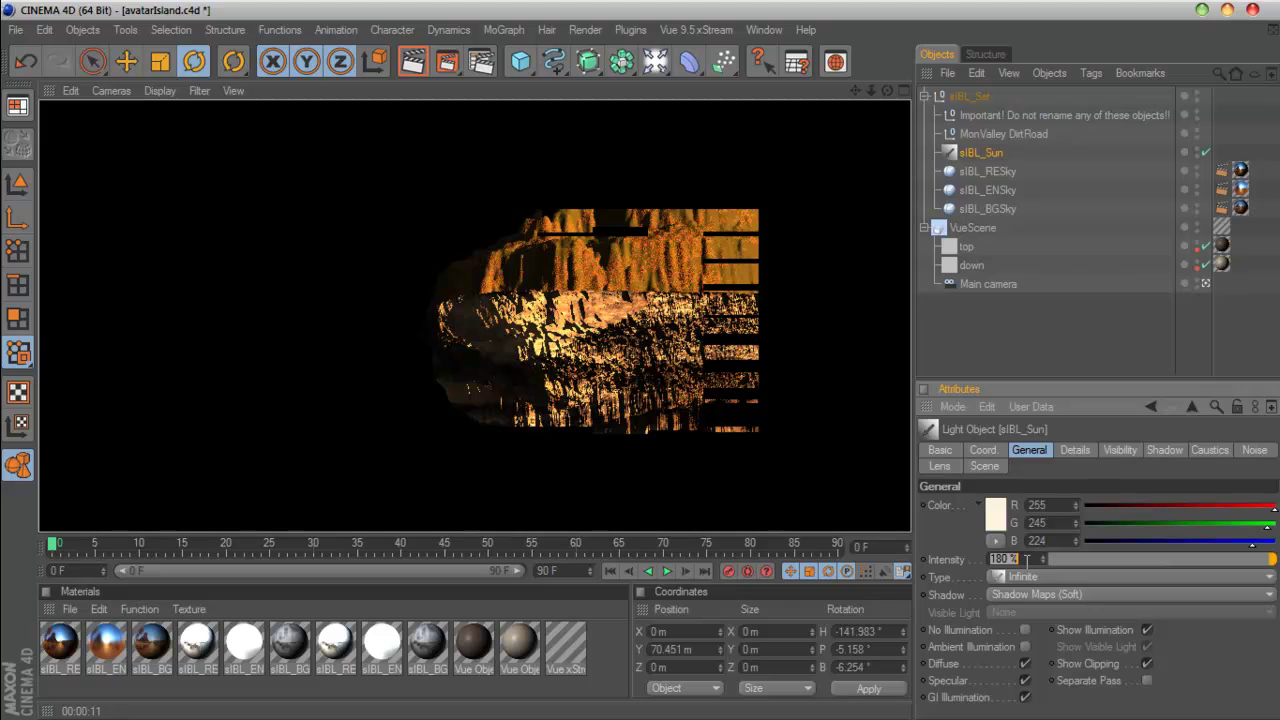
pyautogui.write('120')
pyautogui.press('Return')
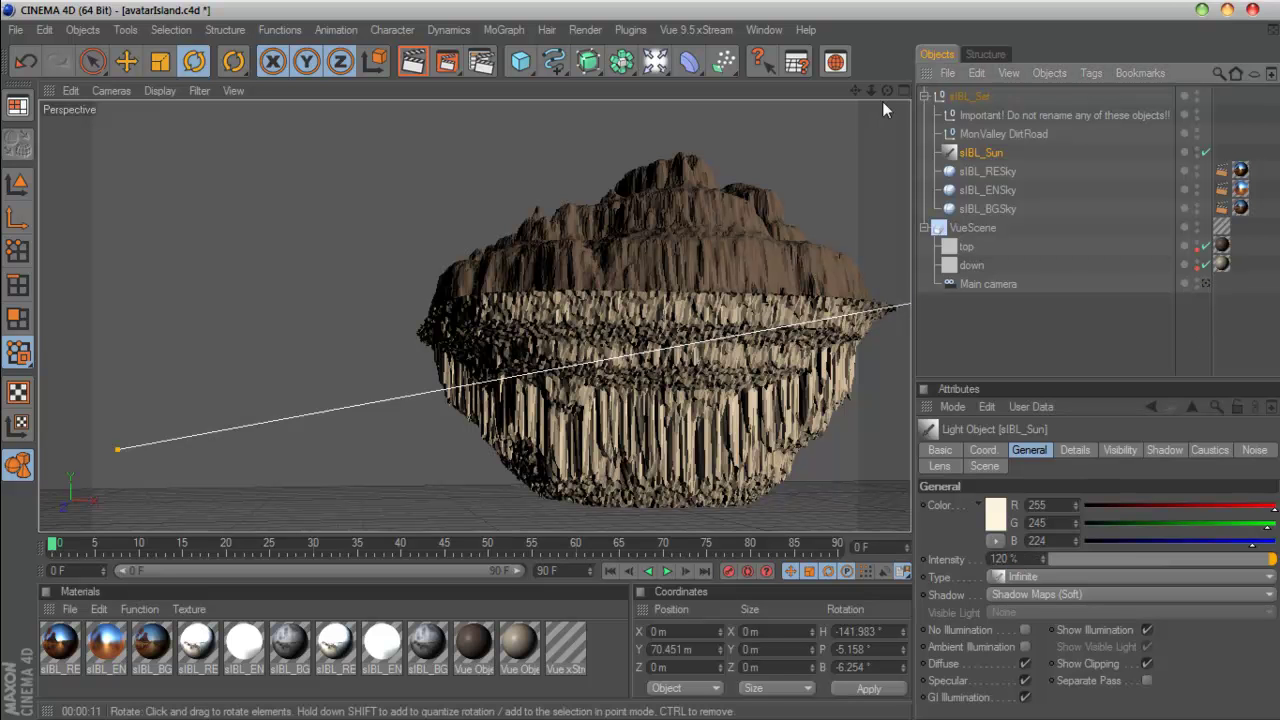
# - Rotate the sIBL_Sun light to a heading of about -159° and deselect it
pyautogui.moveTo(887, 90)
pyautogui.mouseDown()
pyautogui.moveTo(847, 143)
pyautogui.moveTo(878, 104)
pyautogui.mouseUp()
pyautogui.moveTo(770, 330)
pyautogui.keyDown('alt'); pyautogui.mouseDown()
pyautogui.moveTo(800, 363)
pyautogui.moveTo(747, 323)
pyautogui.mouseUp(); pyautogui.keyUp('alt')
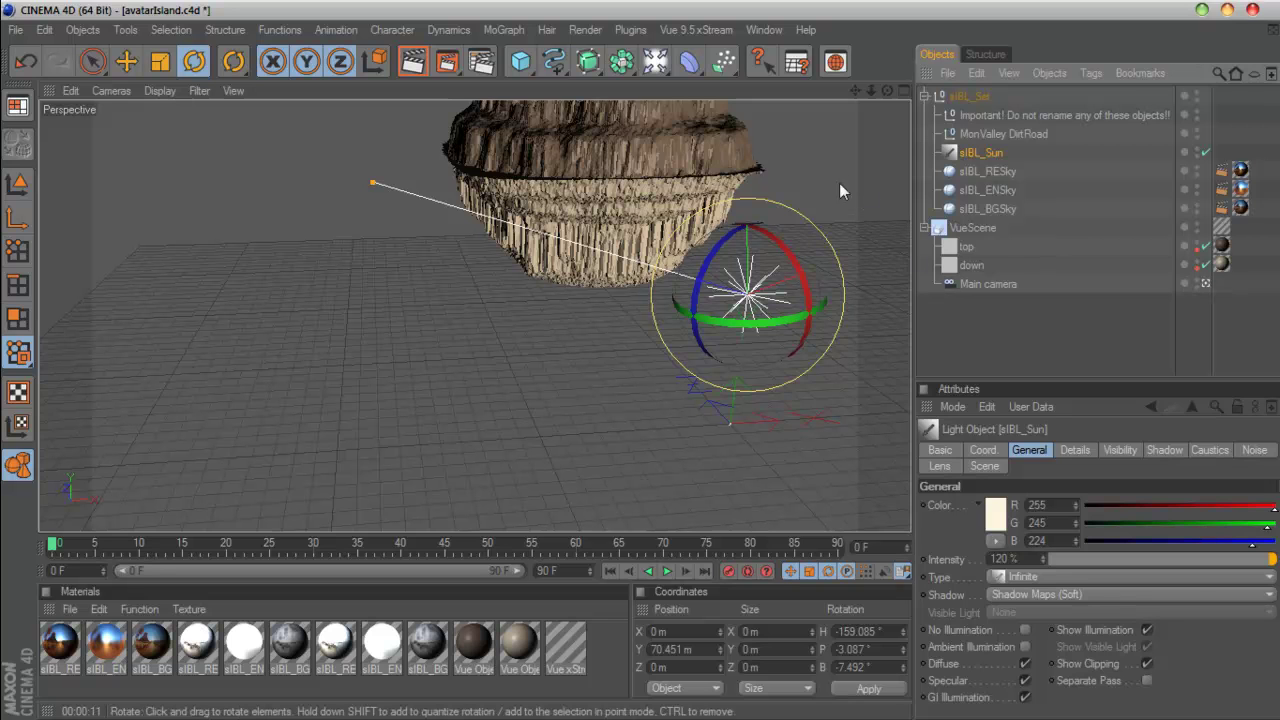
pyautogui.click(822, 149)
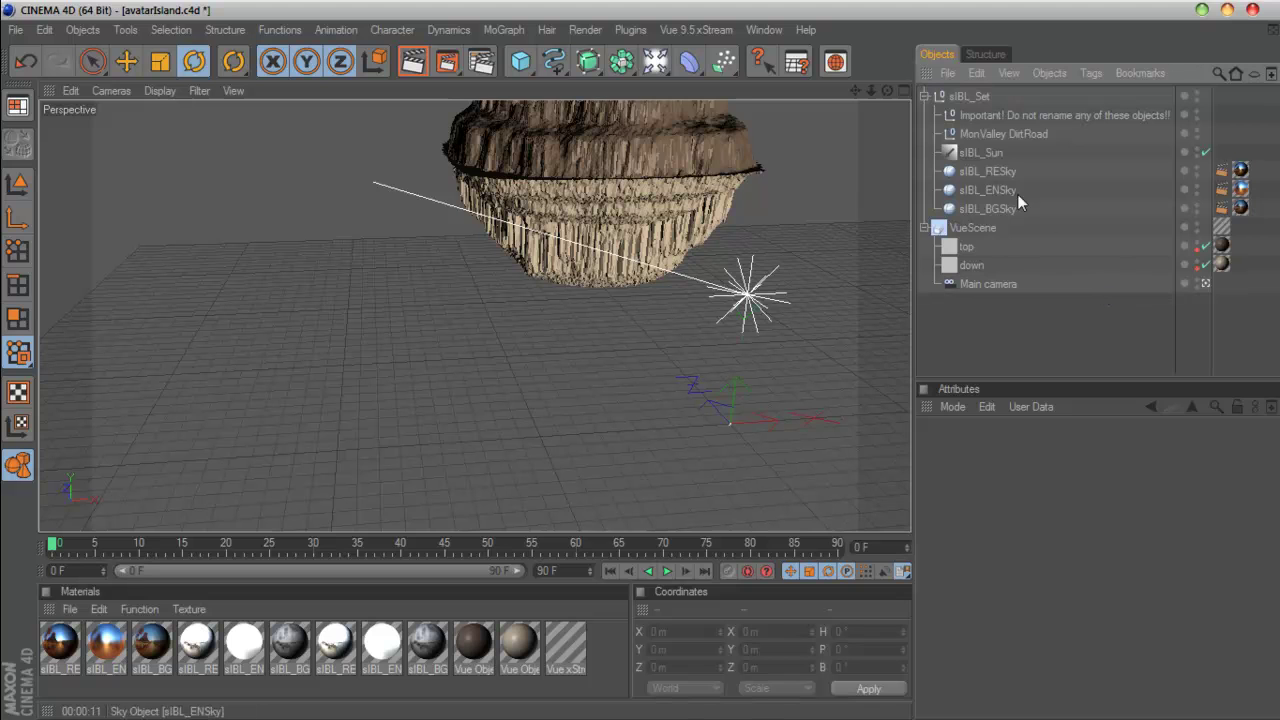
pyautogui.click(972, 228)
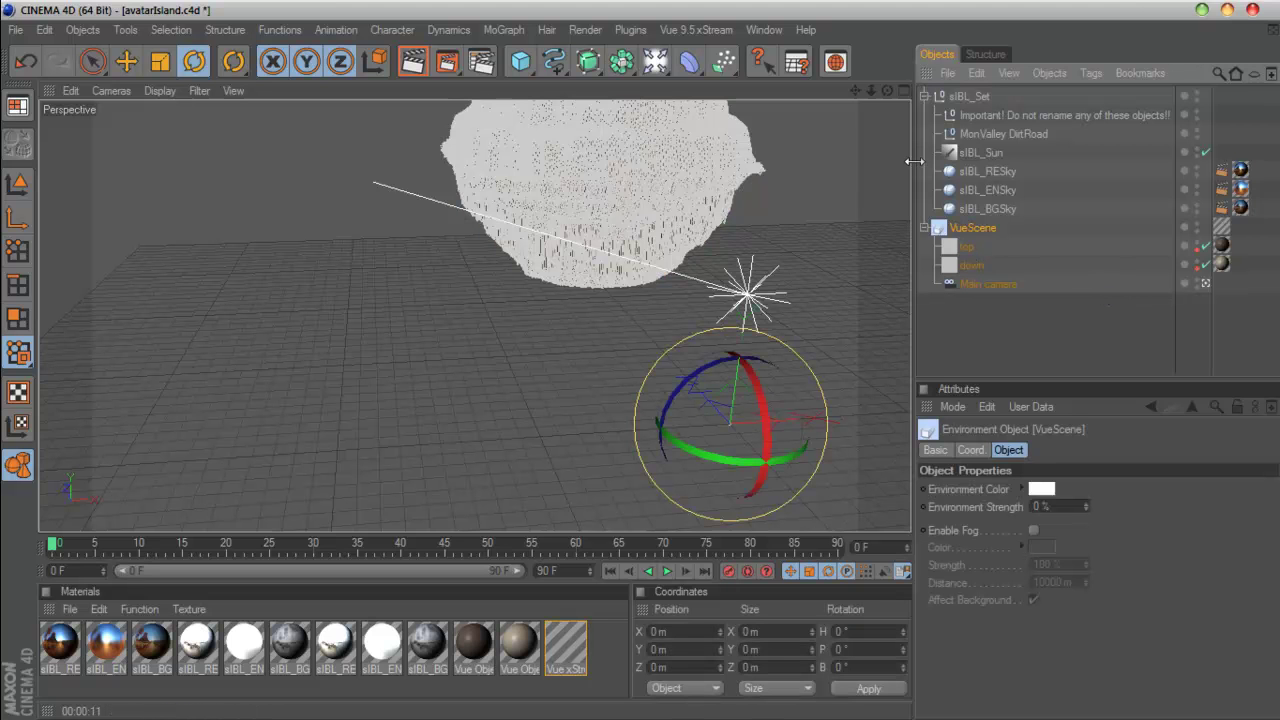
pyautogui.click(111, 90)
pyautogui.click(212, 119)
pyautogui.click(106, 91)
pyautogui.moveTo(160, 118)
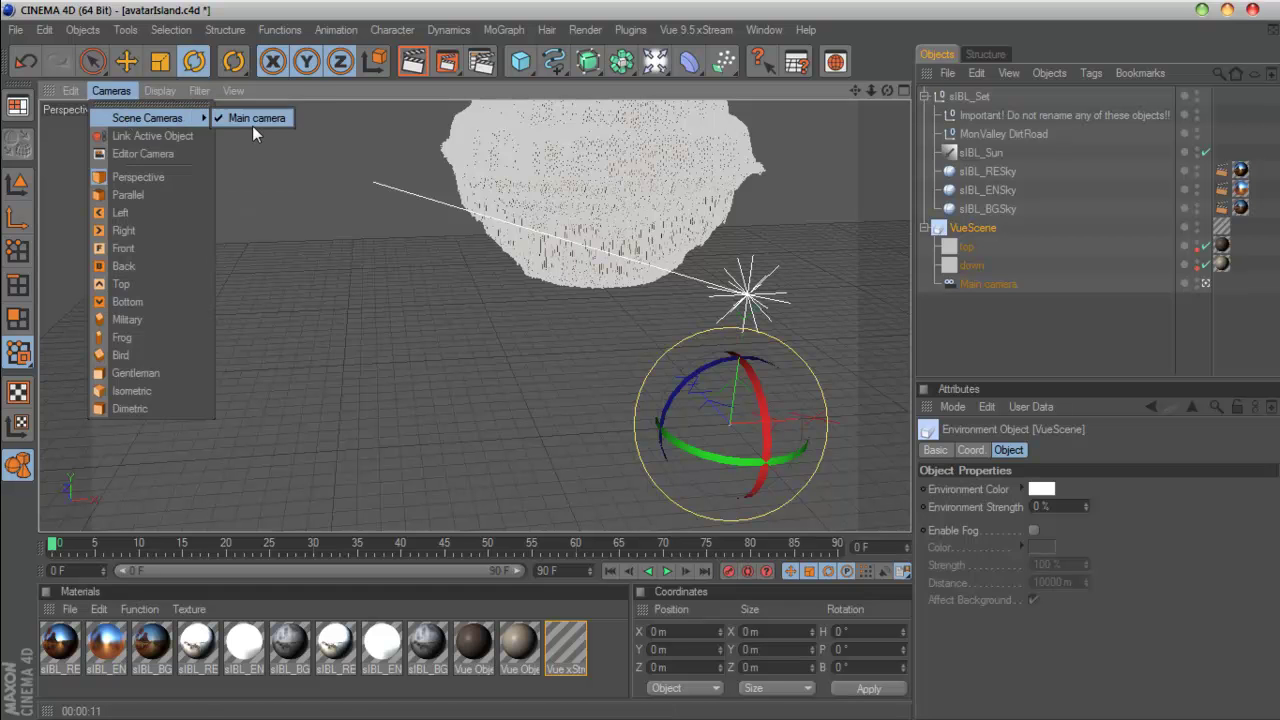
pyautogui.click(252, 125)
pyautogui.click(131, 92)
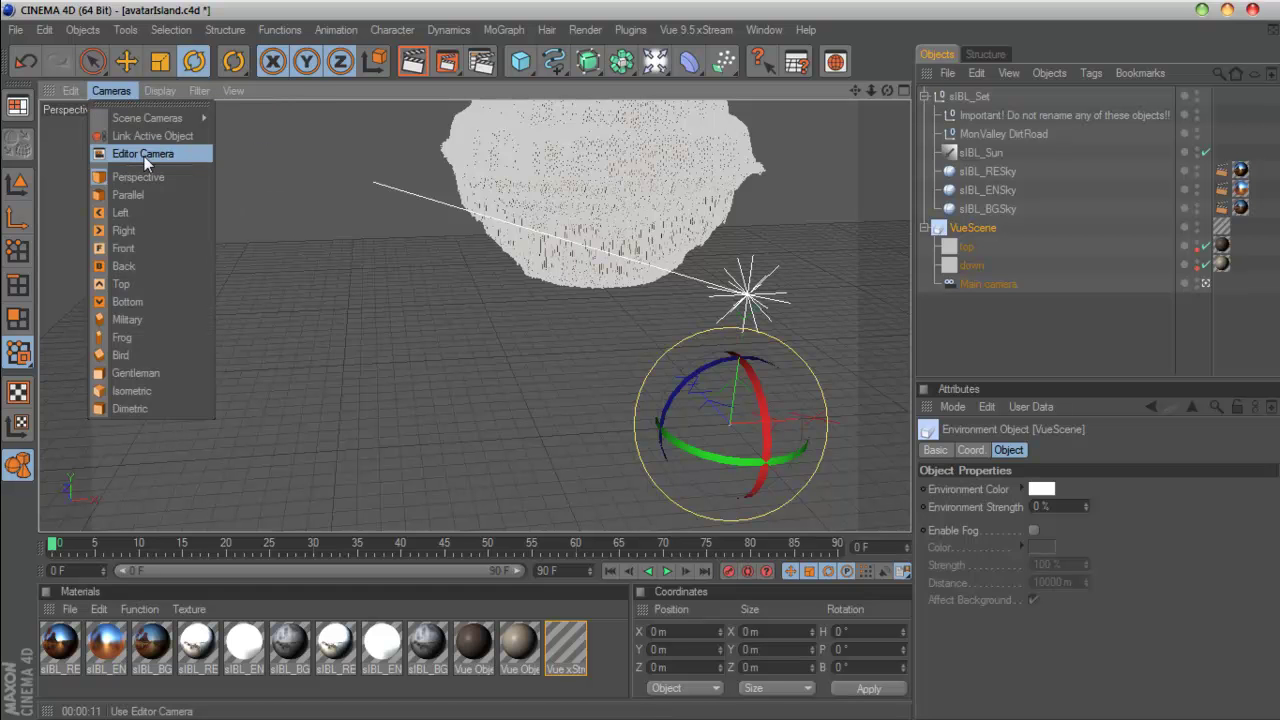
pyautogui.click(218, 176)
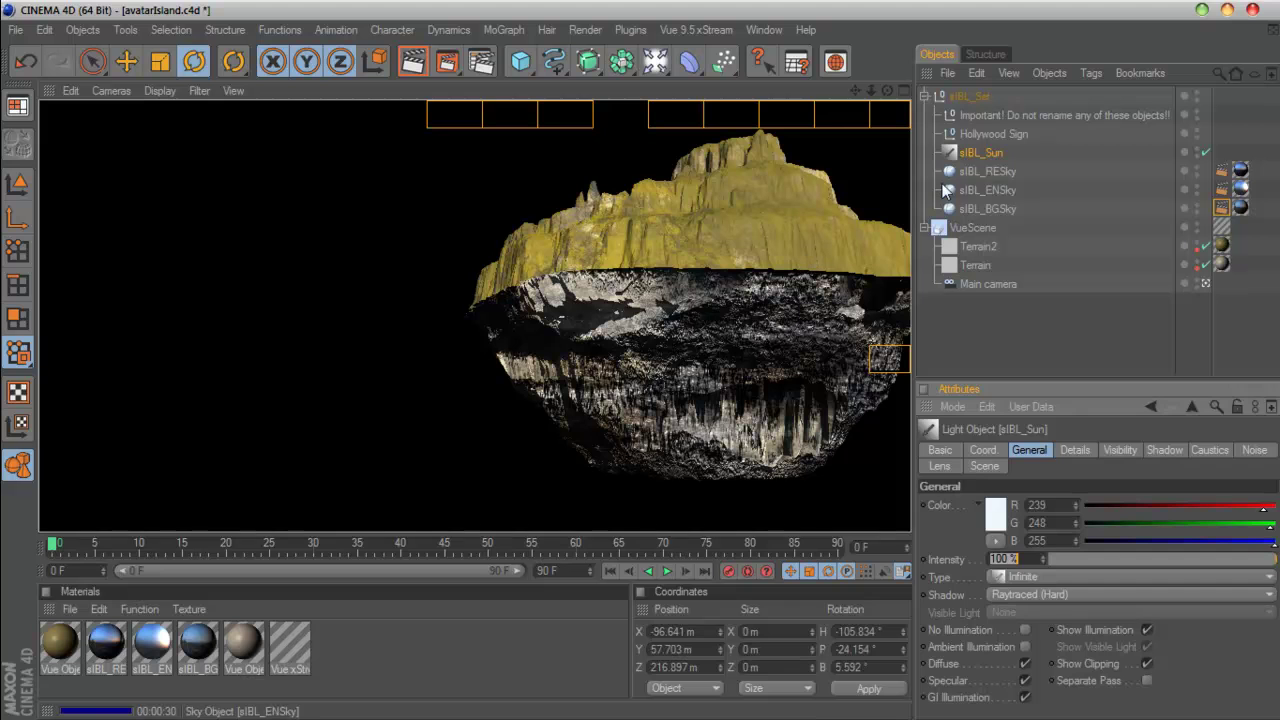
# - Select the Terrain2 object, open its material in the Vue Advanced Material Editor, and close the editor
pyautogui.click(982, 245)
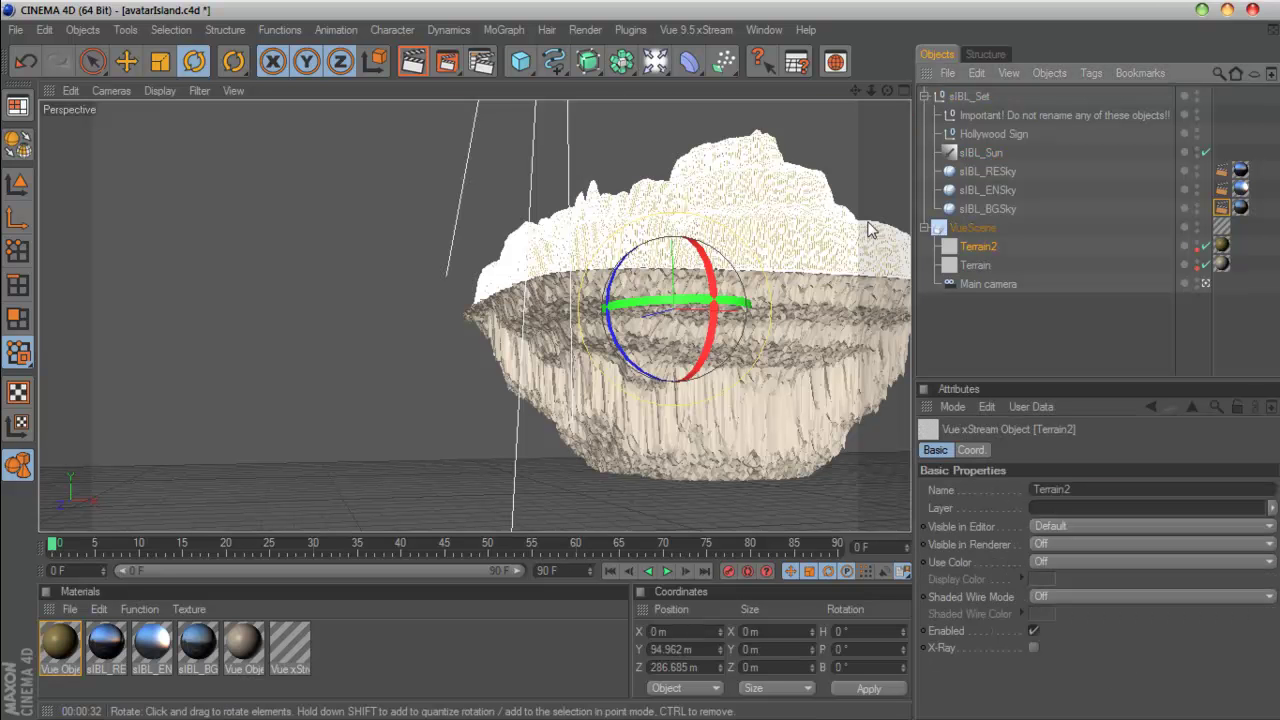
pyautogui.click(695, 29)
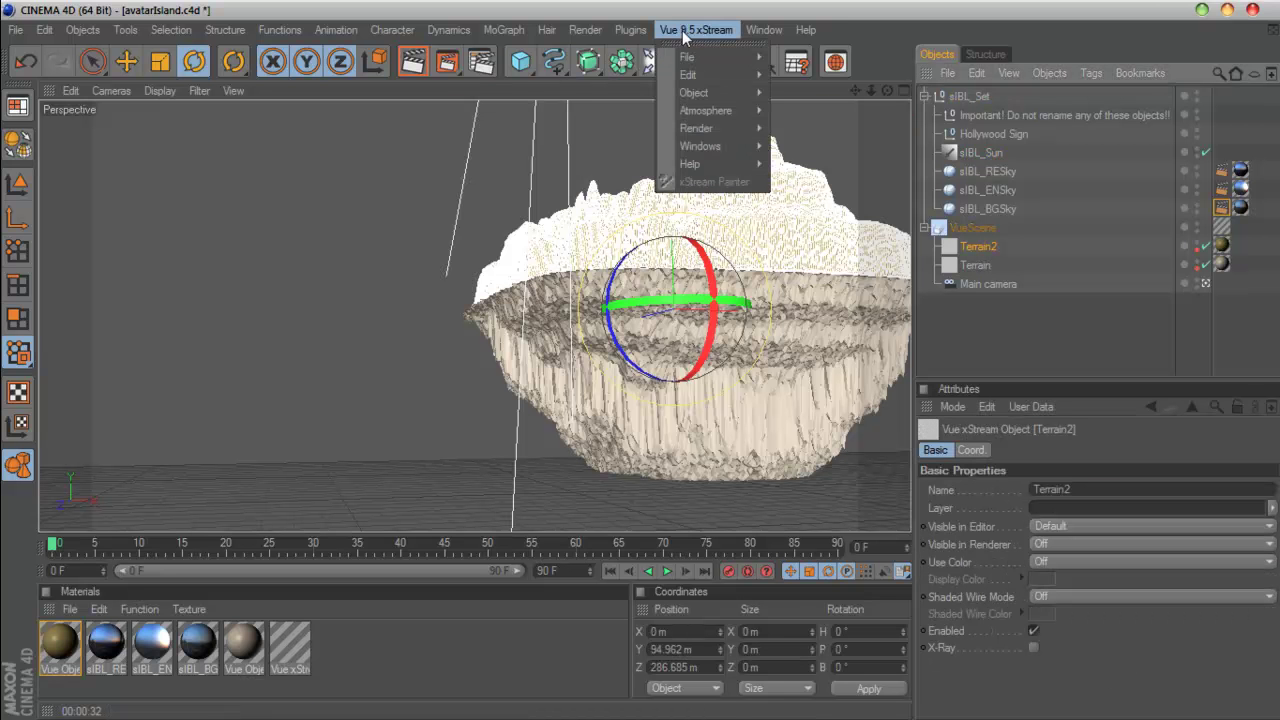
pyautogui.moveTo(693, 92)
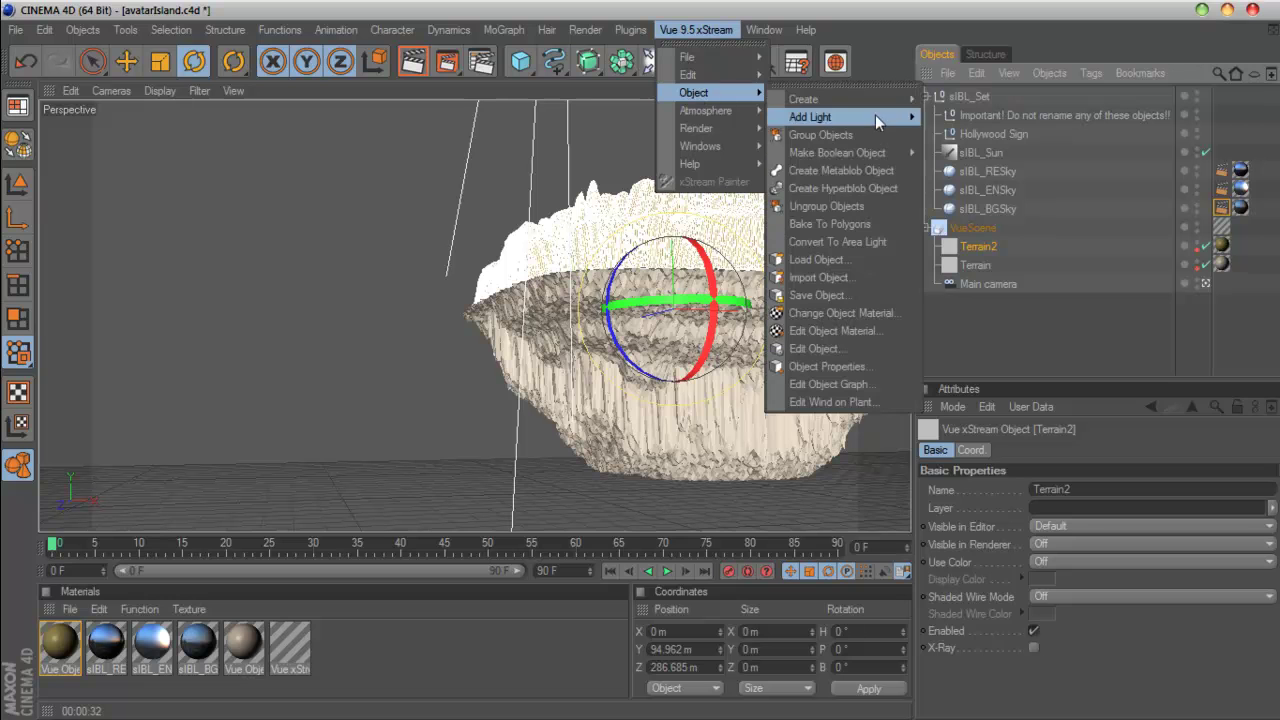
pyautogui.click(857, 330)
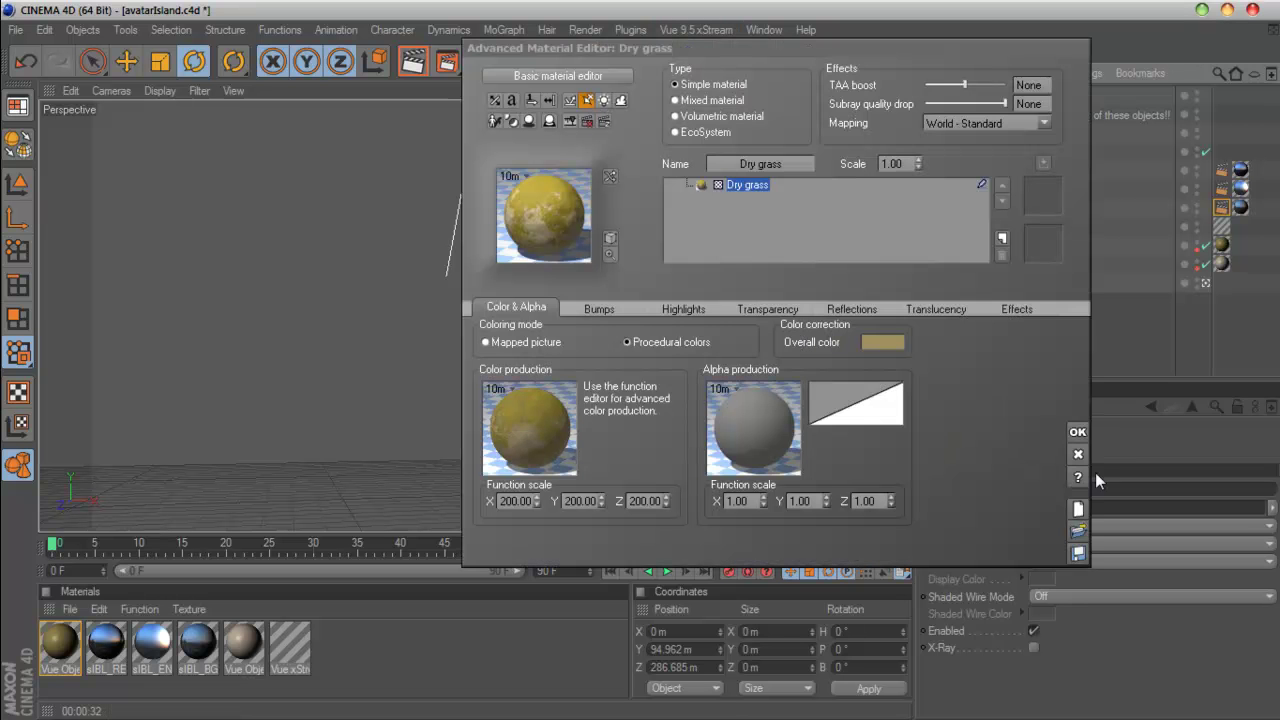
pyautogui.click(1077, 431)
# - Change Terrain2's material to Rock 5 from the Displacement Materials collection and render the view
pyautogui.click(695, 29)
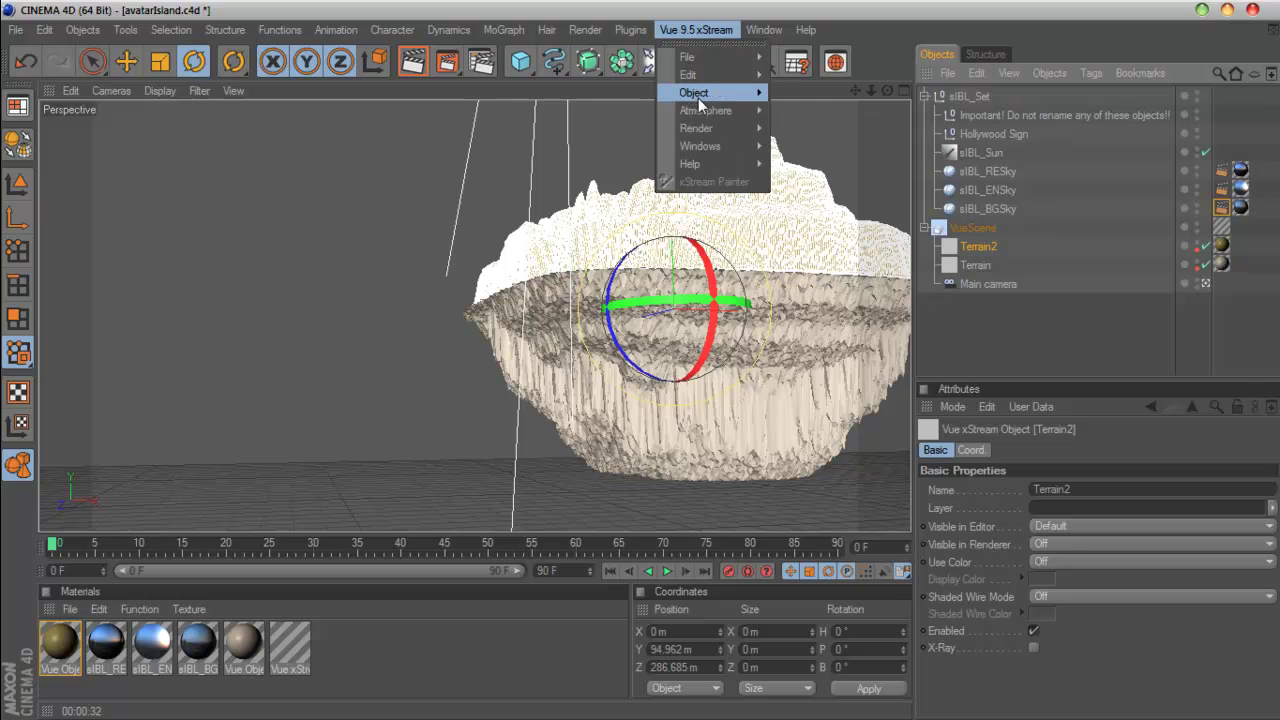
pyautogui.moveTo(698, 100)
pyautogui.click(837, 318)
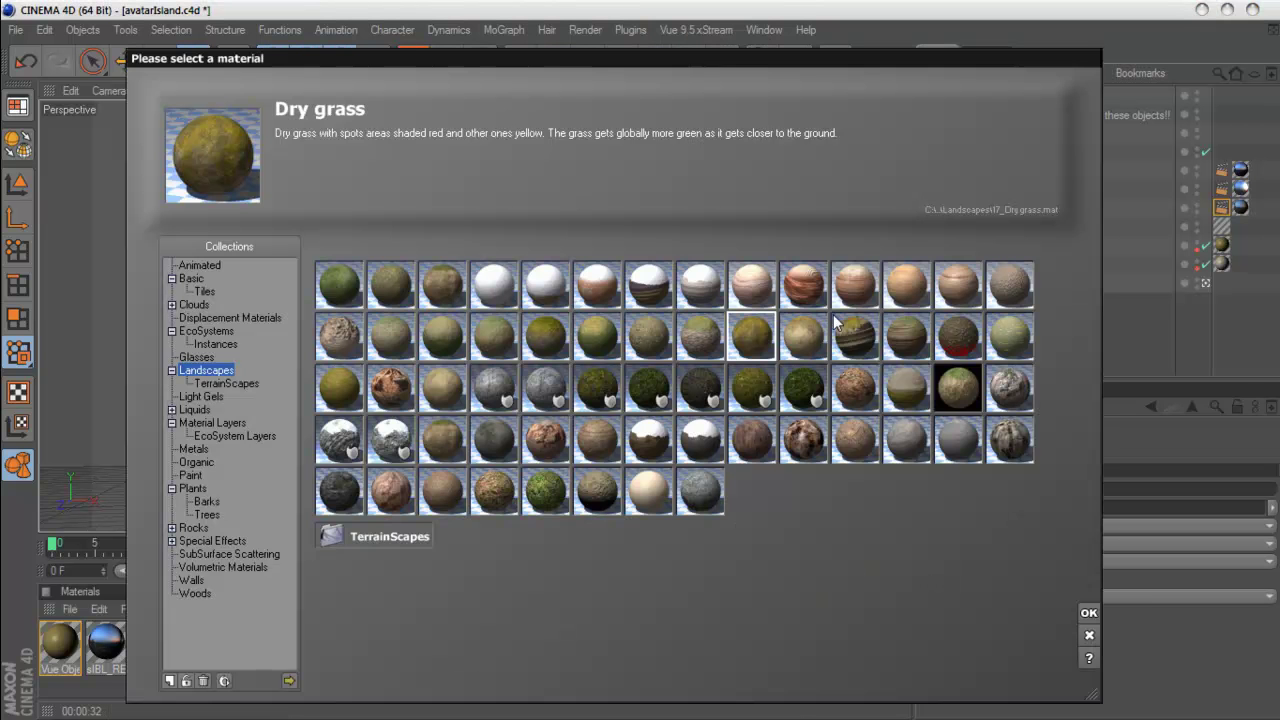
pyautogui.click(227, 318)
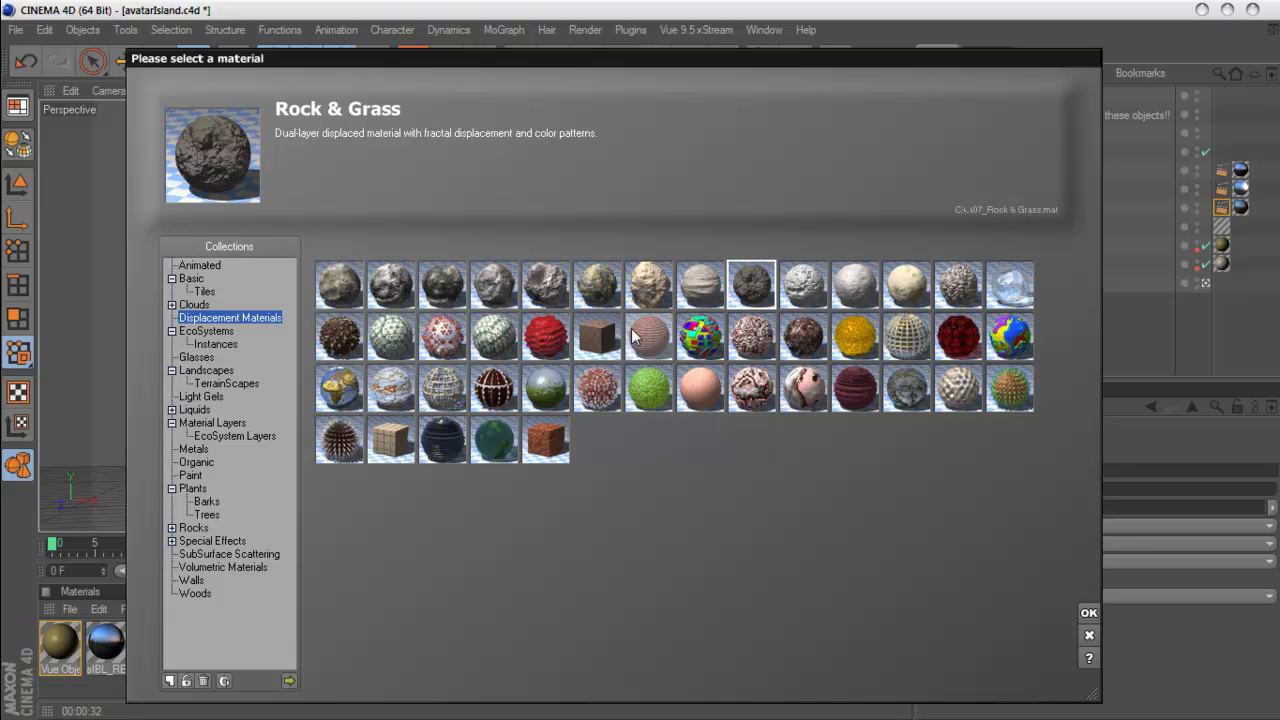
pyautogui.click(531, 285)
pyautogui.click(1088, 612)
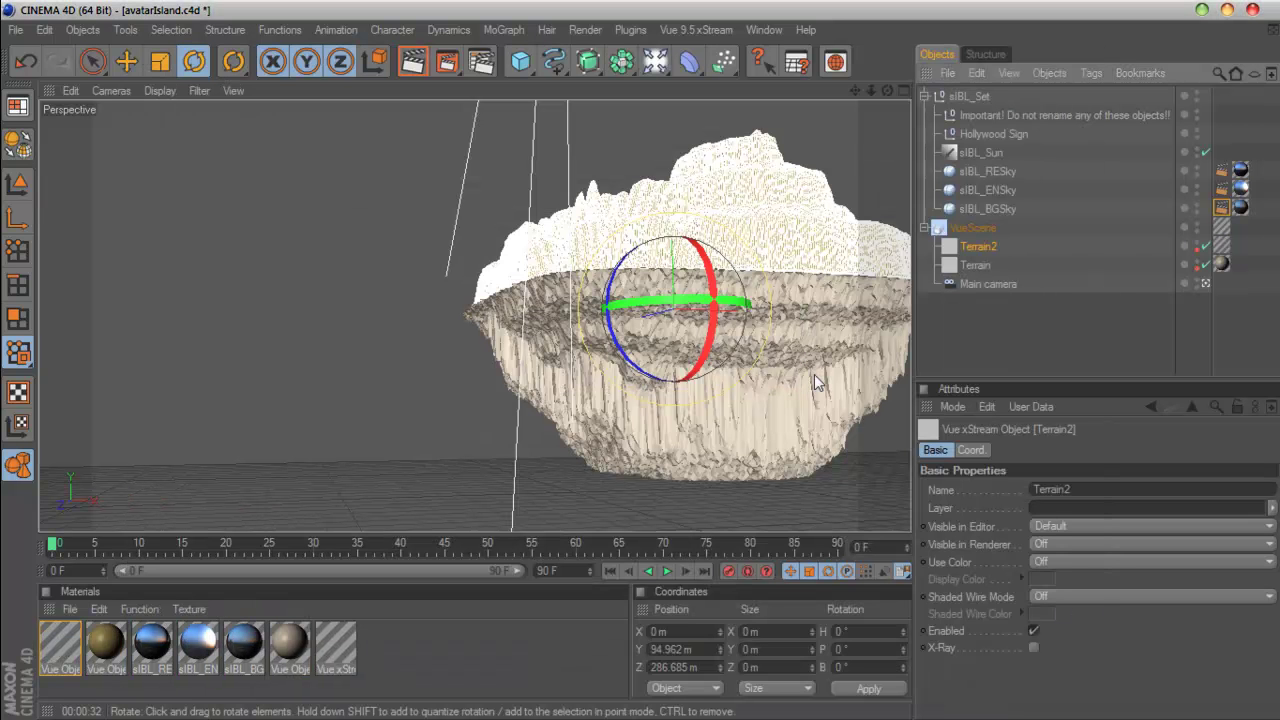
pyautogui.click(421, 67)
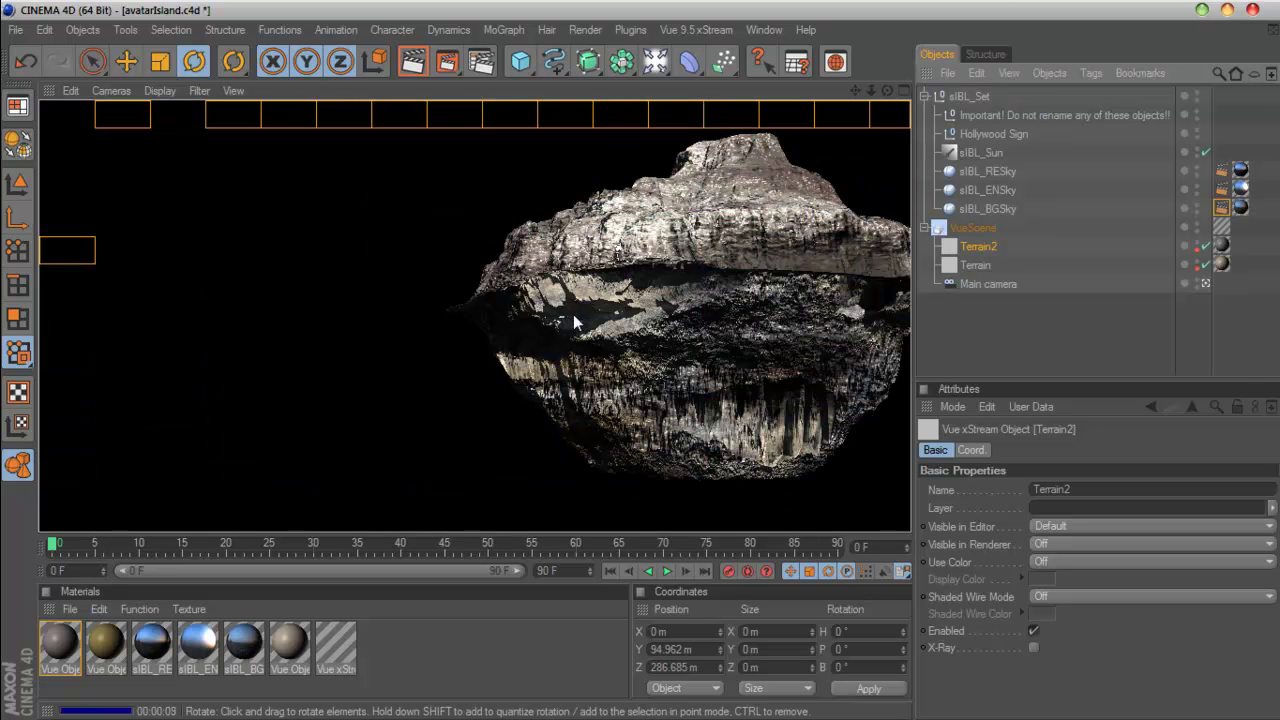
# - Open Terrain2's material for editing in the Advanced Material Editor and change its type to Mixed material
pyautogui.click(630, 29)
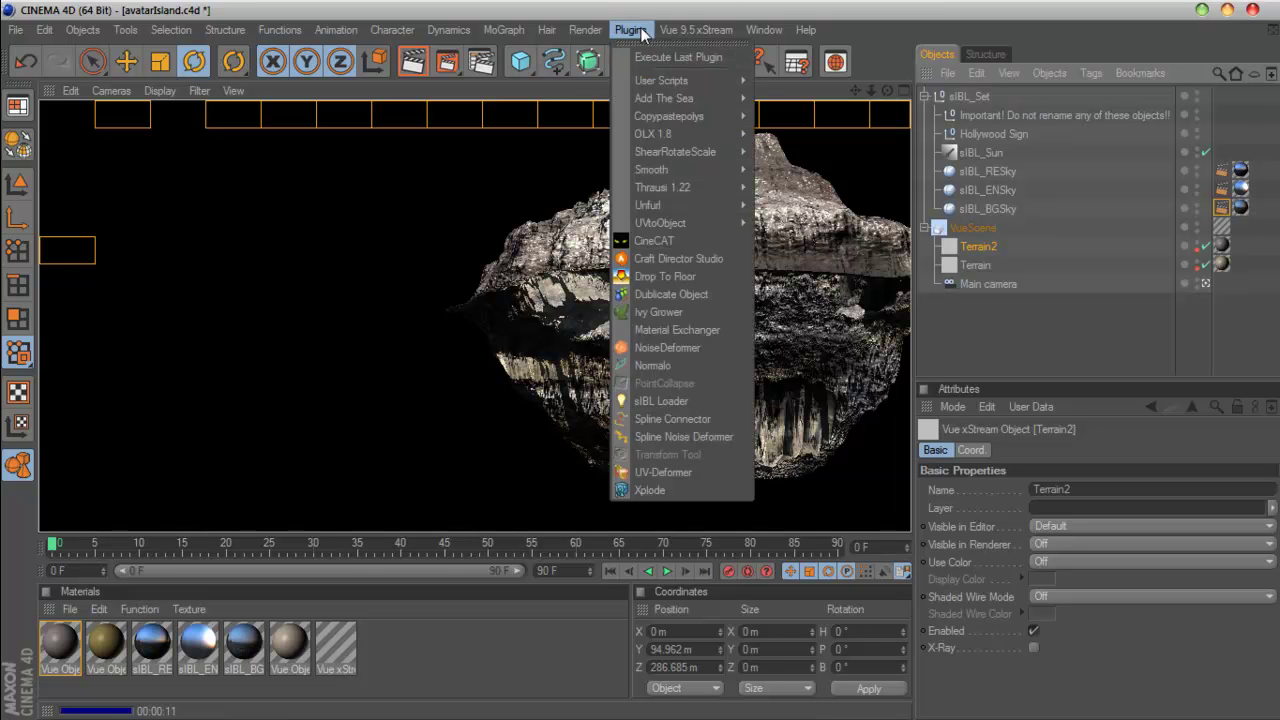
pyautogui.moveTo(696, 29)
pyautogui.moveTo(717, 110)
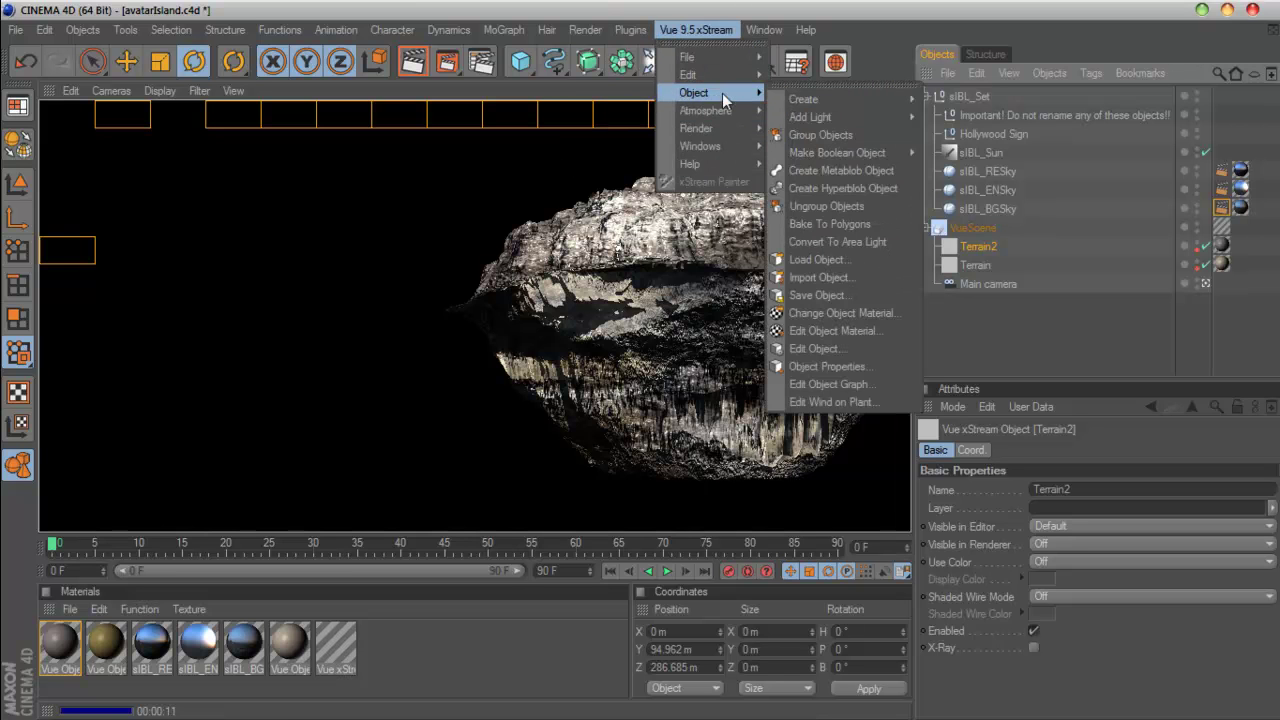
pyautogui.click(872, 332)
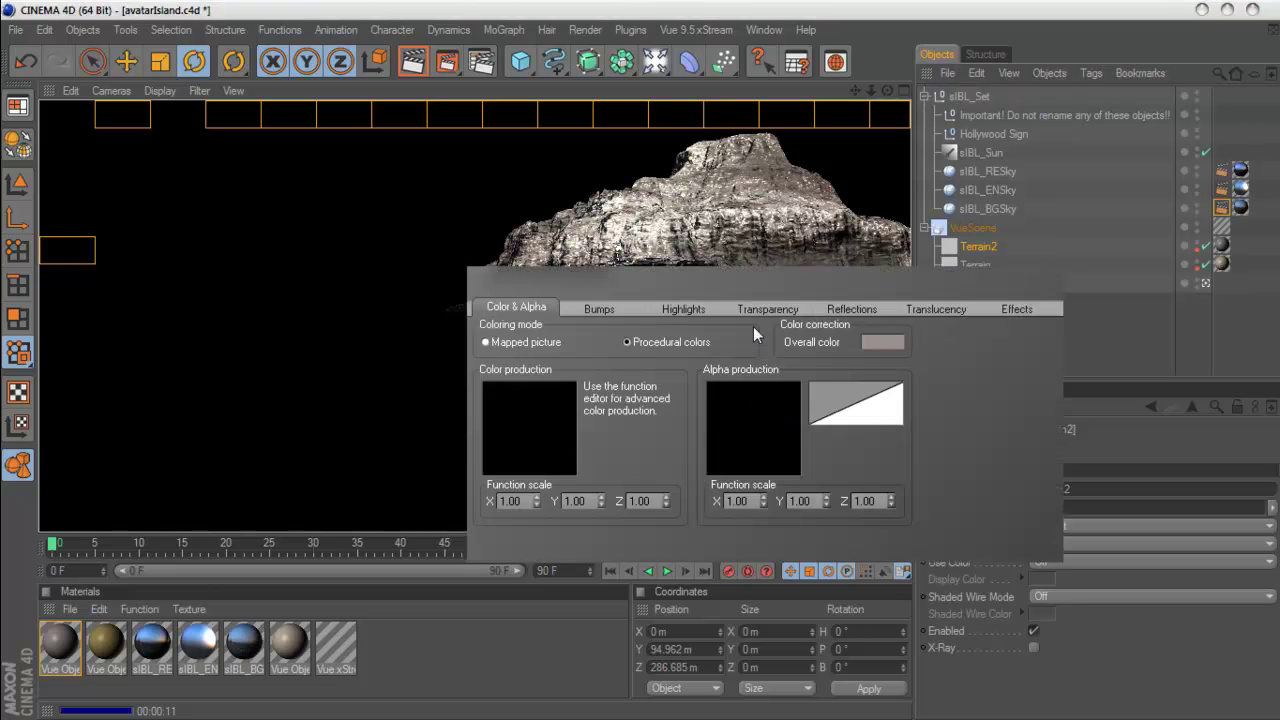
pyautogui.moveTo(714, 57); pyautogui.dragTo(600, 50)
pyautogui.click(580, 103)
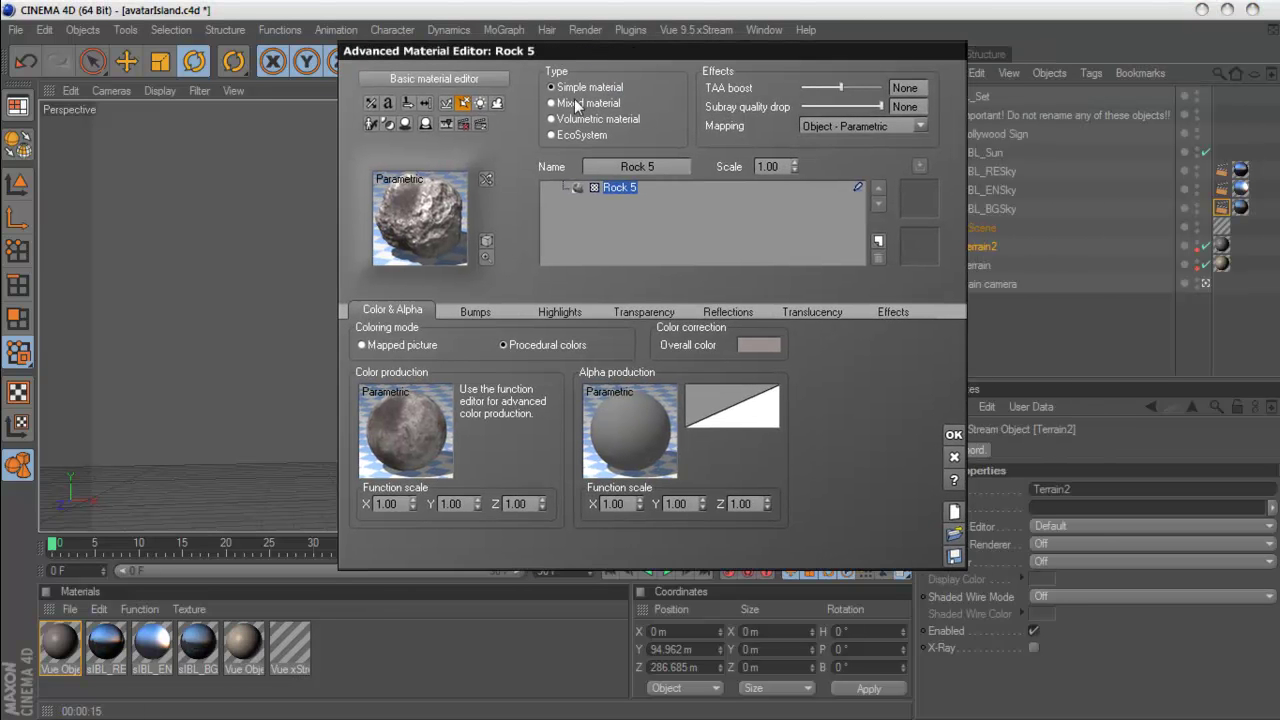
# - Load Natural 3 from the Landscapes collection as Material 2 of the mix
pyautogui.doubleClick(502, 415)
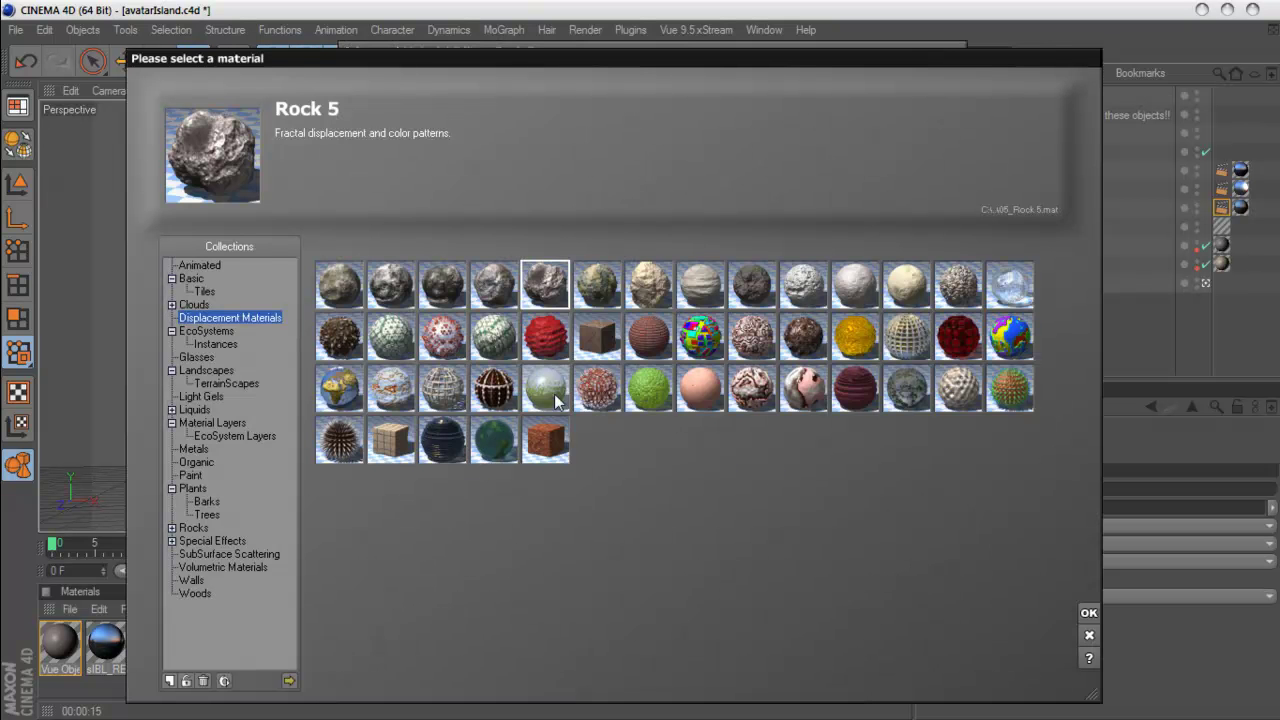
pyautogui.click(220, 344)
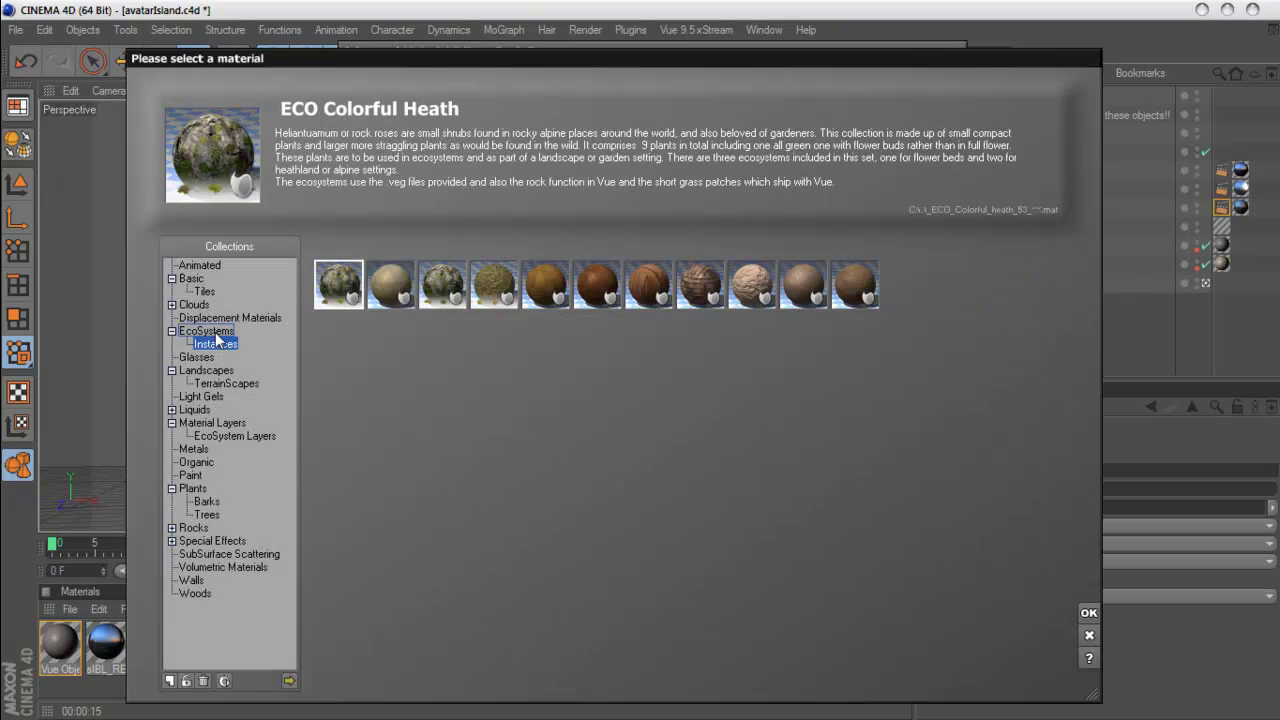
pyautogui.click(208, 327)
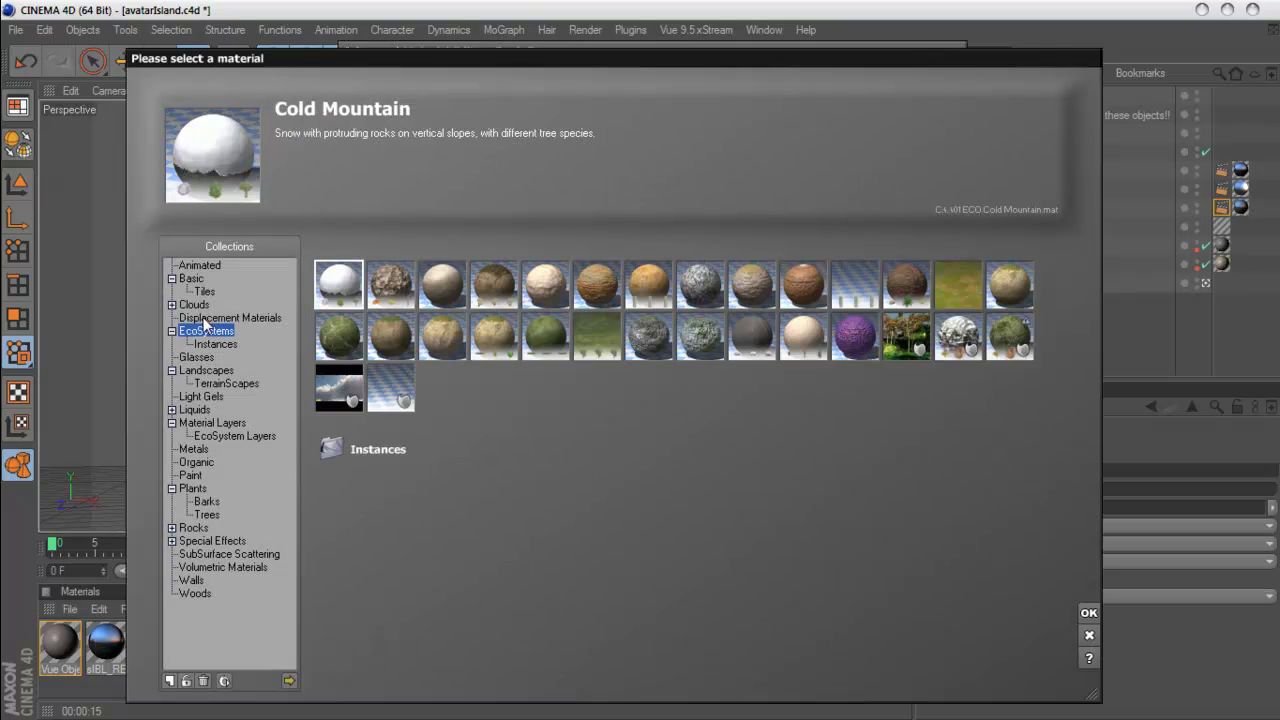
pyautogui.click(208, 369)
pyautogui.click(340, 300)
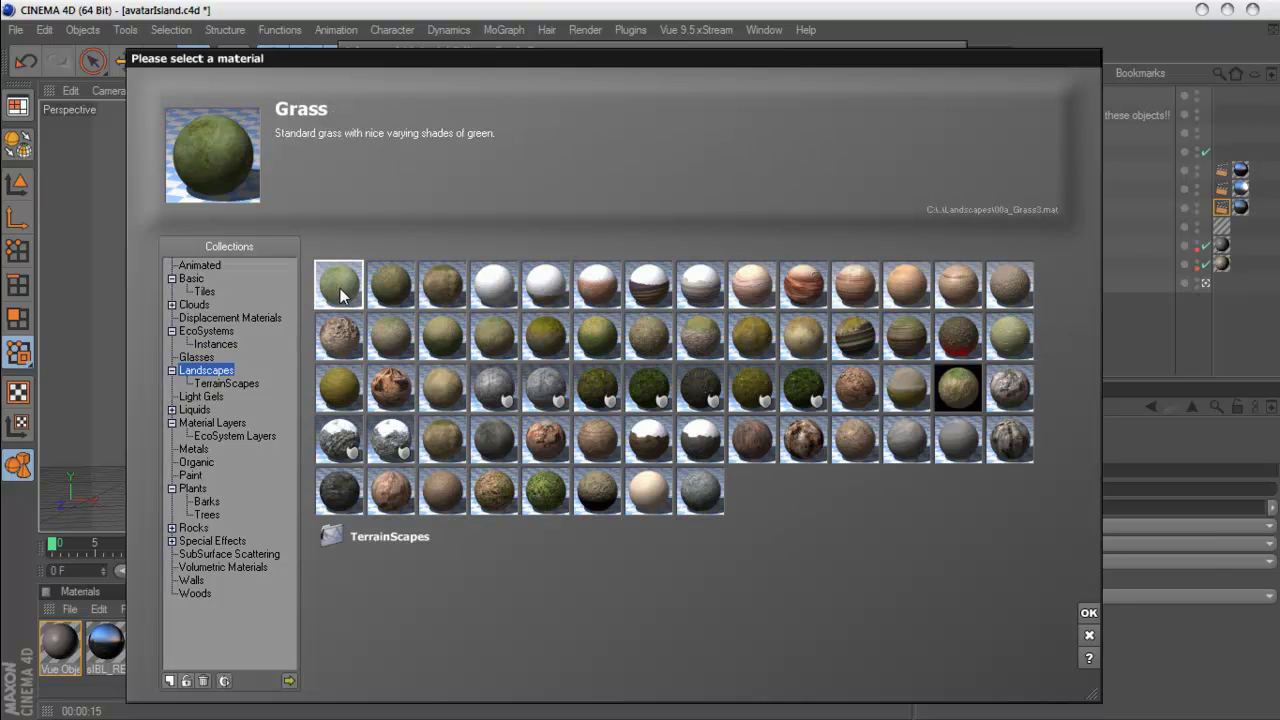
pyautogui.click(537, 350)
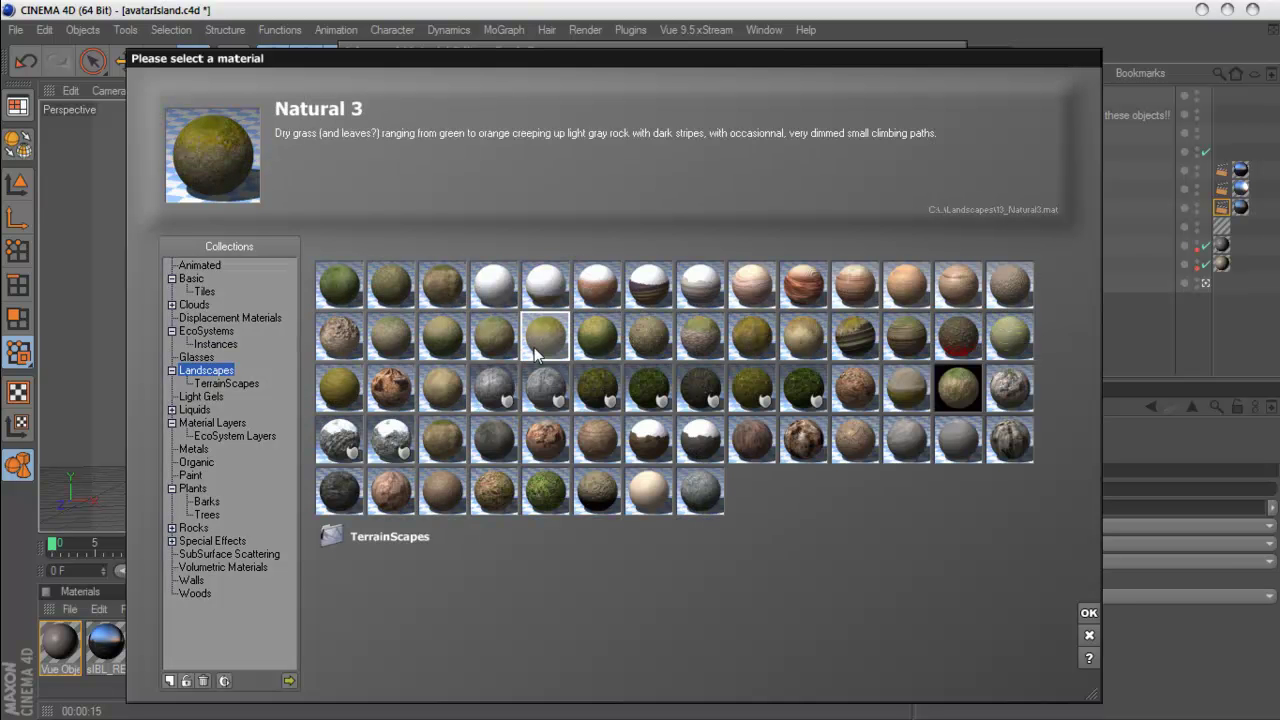
pyautogui.click(1088, 613)
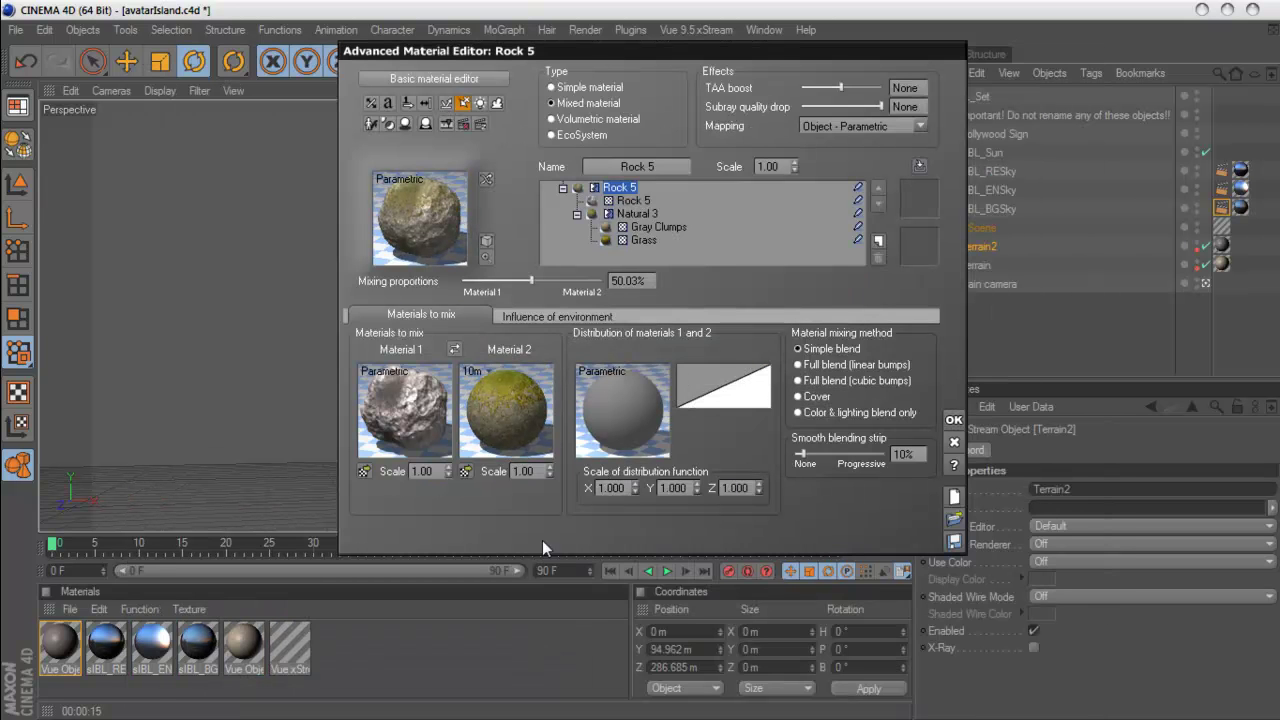
# - Set the scale of Material 1 to 0.5 and of Material 2 to 0.3
pyautogui.doubleClick(435, 477)
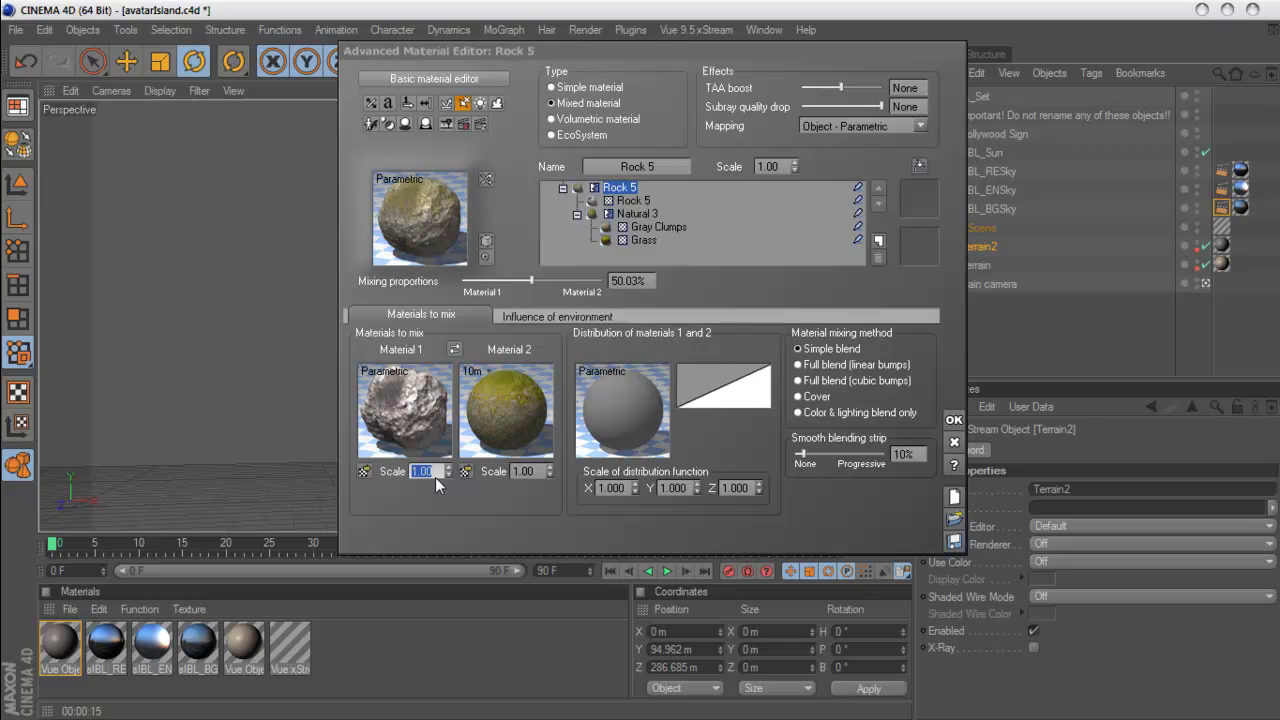
pyautogui.write('.5')
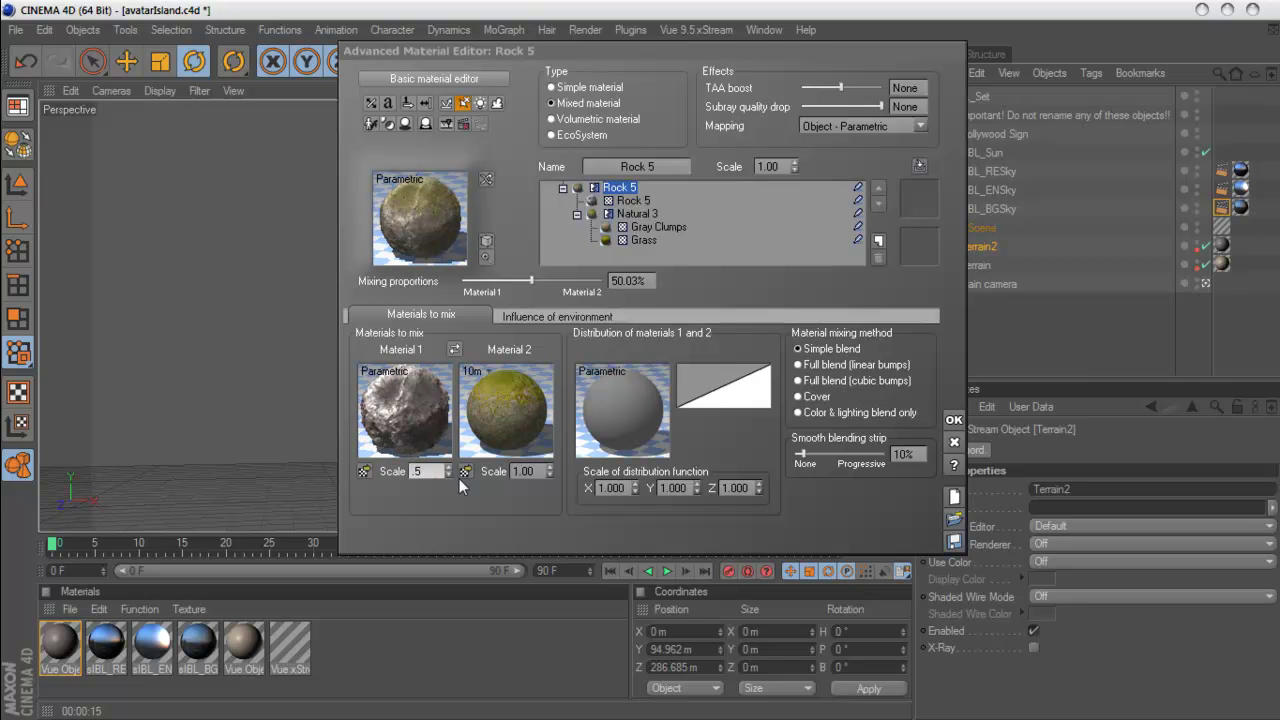
pyautogui.press('Tab')
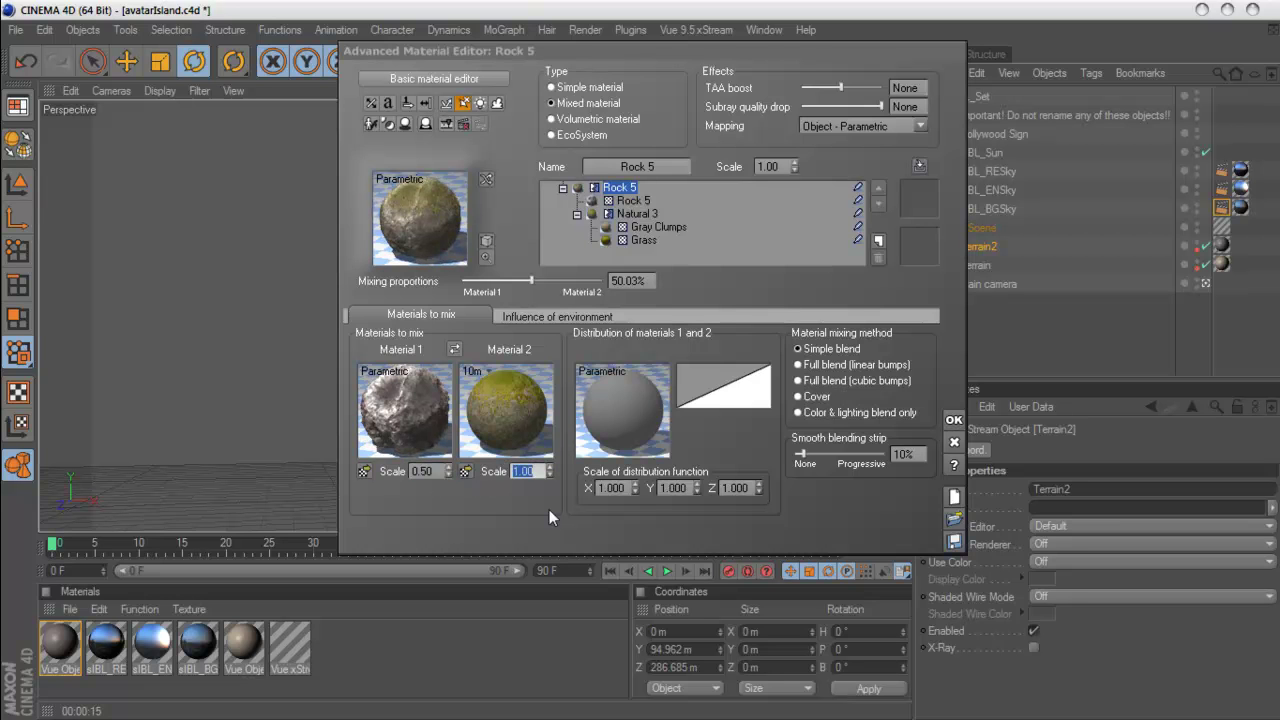
pyautogui.write('.3')
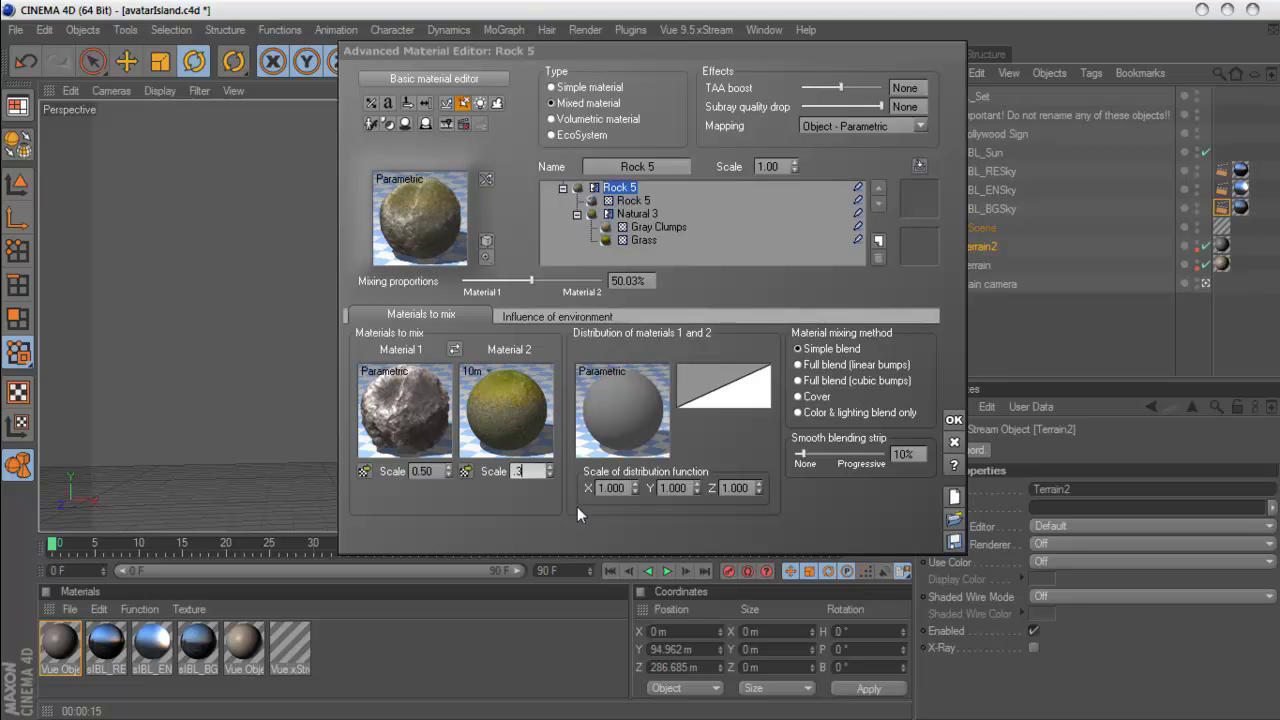
# - Set the mixing method to Full blend (cubic bumps) with a 69% smooth blending strip and Material 2's scale to 1
pyautogui.click(822, 382)
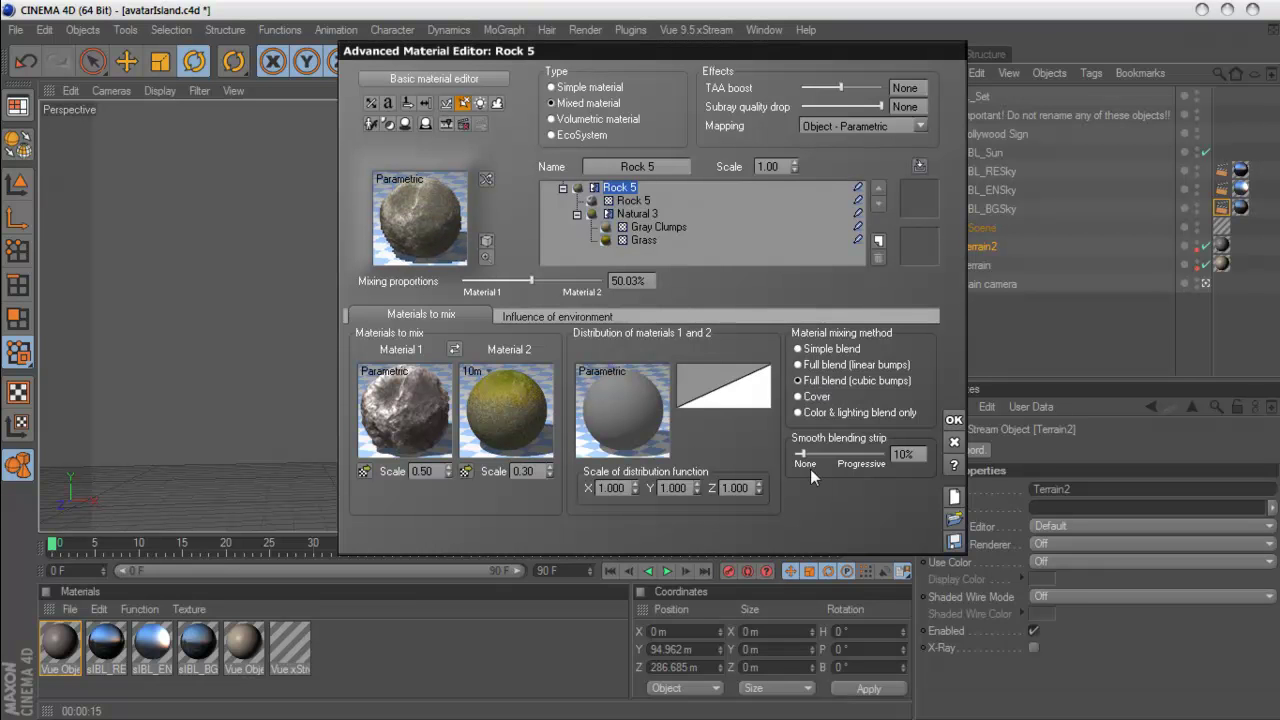
pyautogui.moveTo(801, 453); pyautogui.dragTo(857, 454)
pyautogui.doubleClick(528, 478)
pyautogui.write('1')
pyautogui.press('Return')
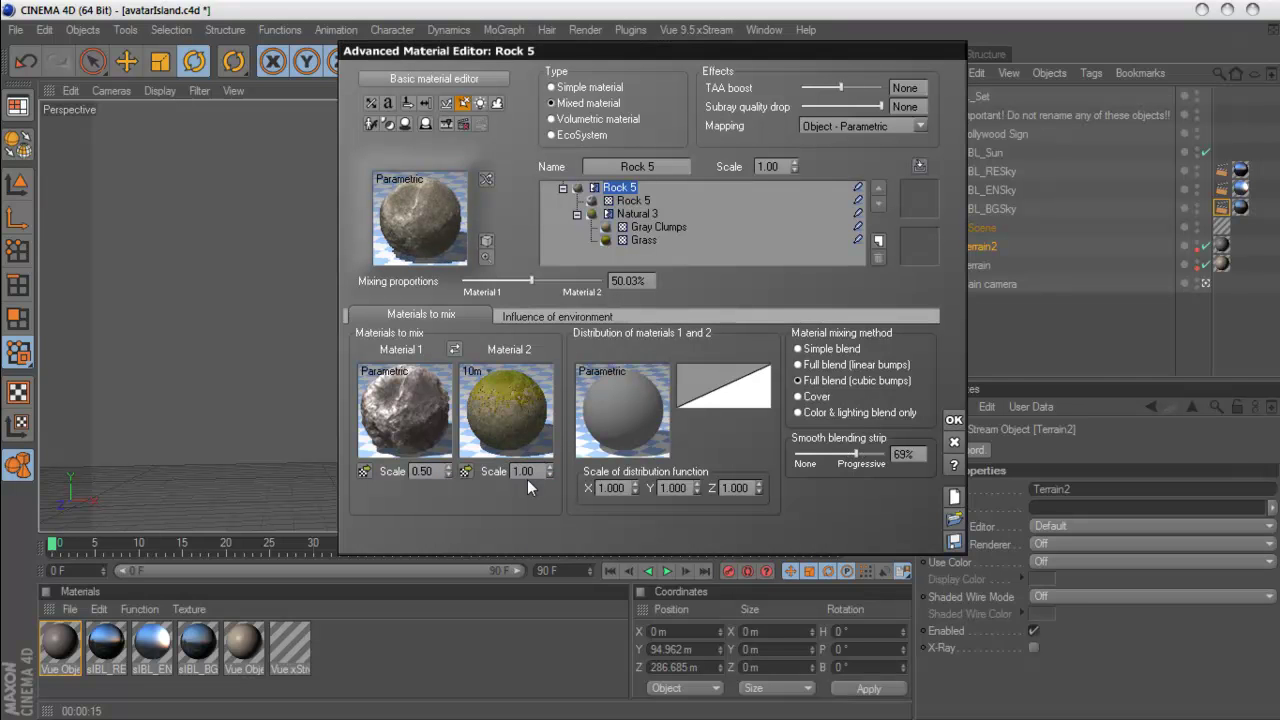
# - Add a Simple Fractal node to the distribution function and connect its Rough areas output to the Distribution node
pyautogui.doubleClick(625, 413)
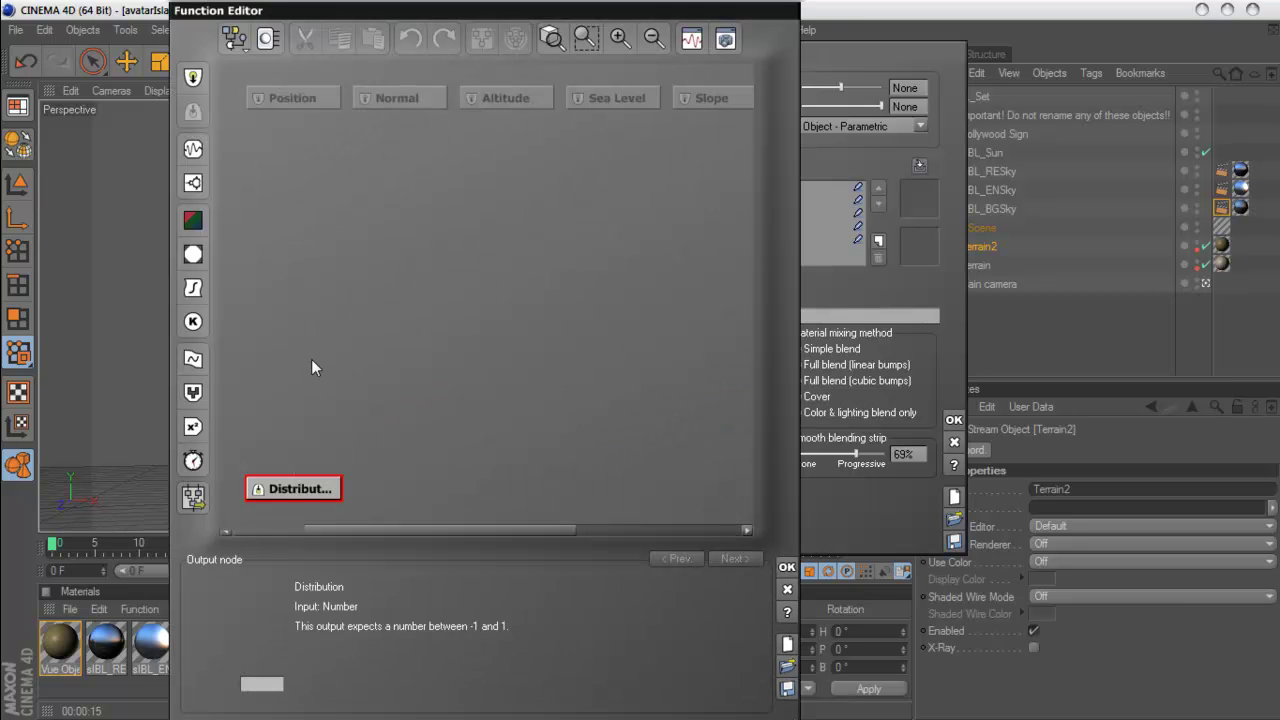
pyautogui.click(310, 234)
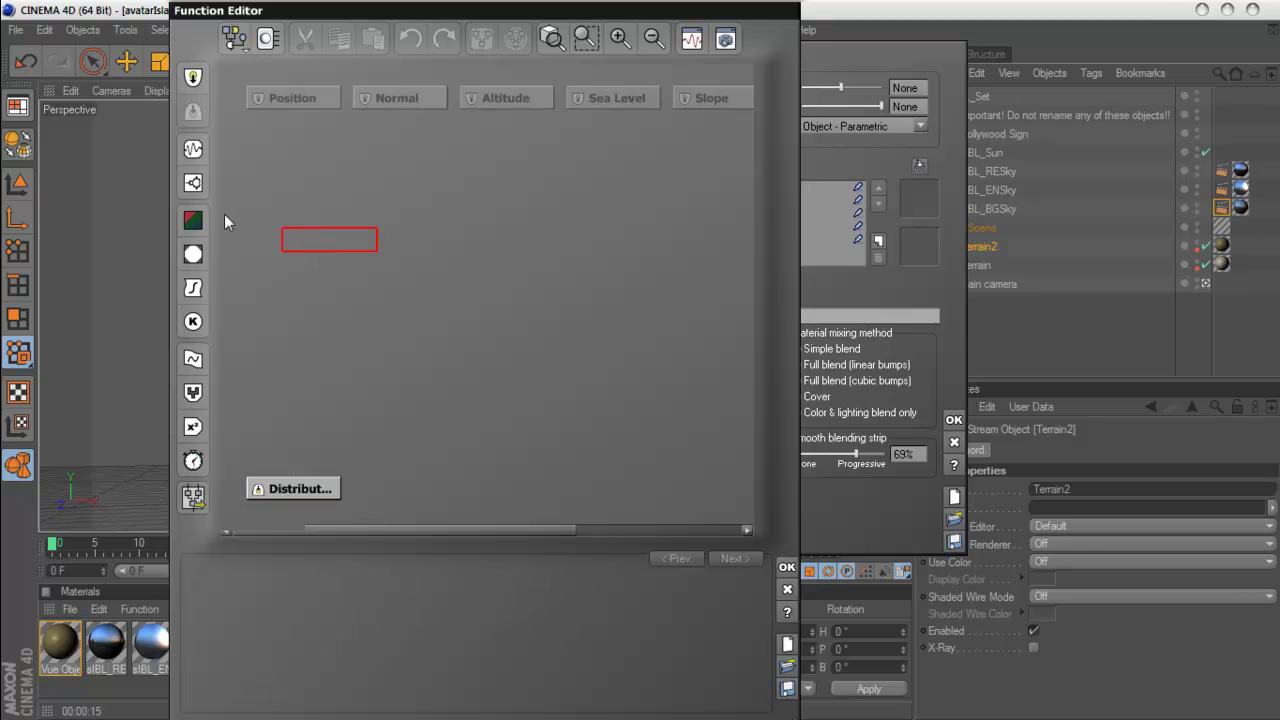
pyautogui.click(195, 187)
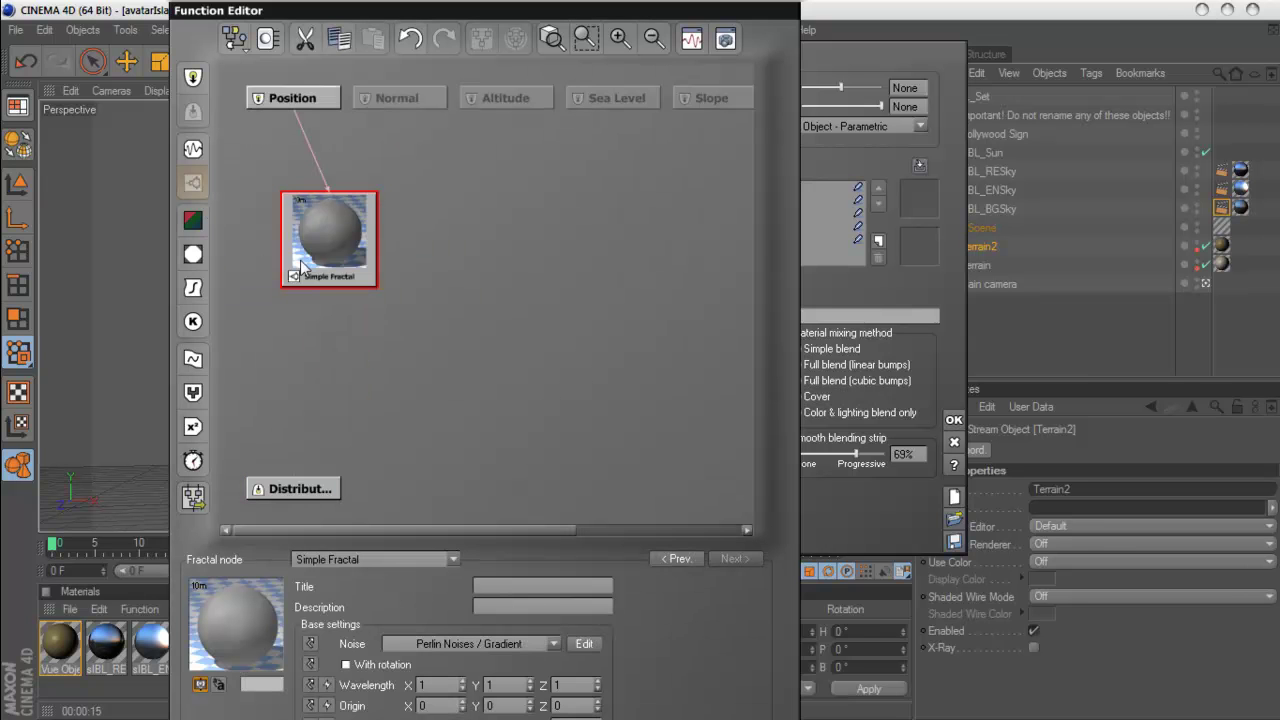
pyautogui.moveTo(292, 483); pyautogui.dragTo(329, 288)
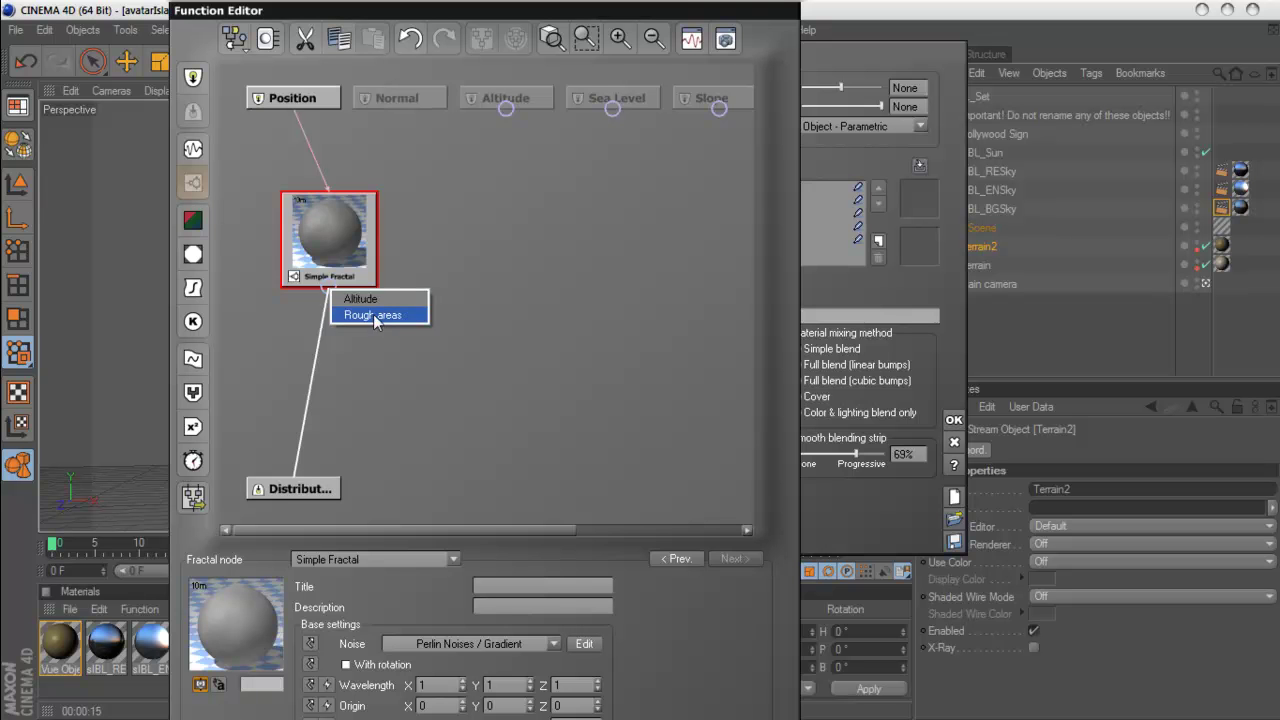
pyautogui.click(375, 318)
# - Set the Simple Fractal node's noise to Water (Rough) from Other Patterns and raise its gain
pyautogui.moveTo(387, 14); pyautogui.dragTo(893, 26)
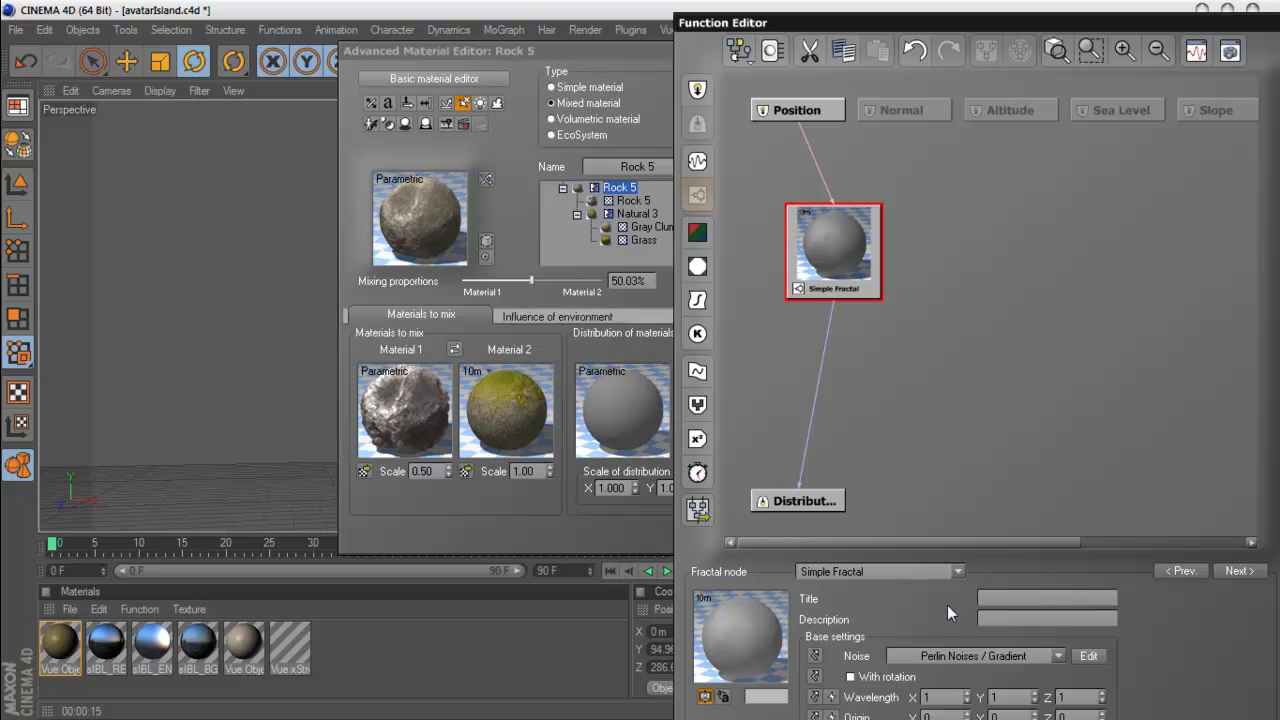
pyautogui.click(966, 656)
pyautogui.moveTo(970, 625)
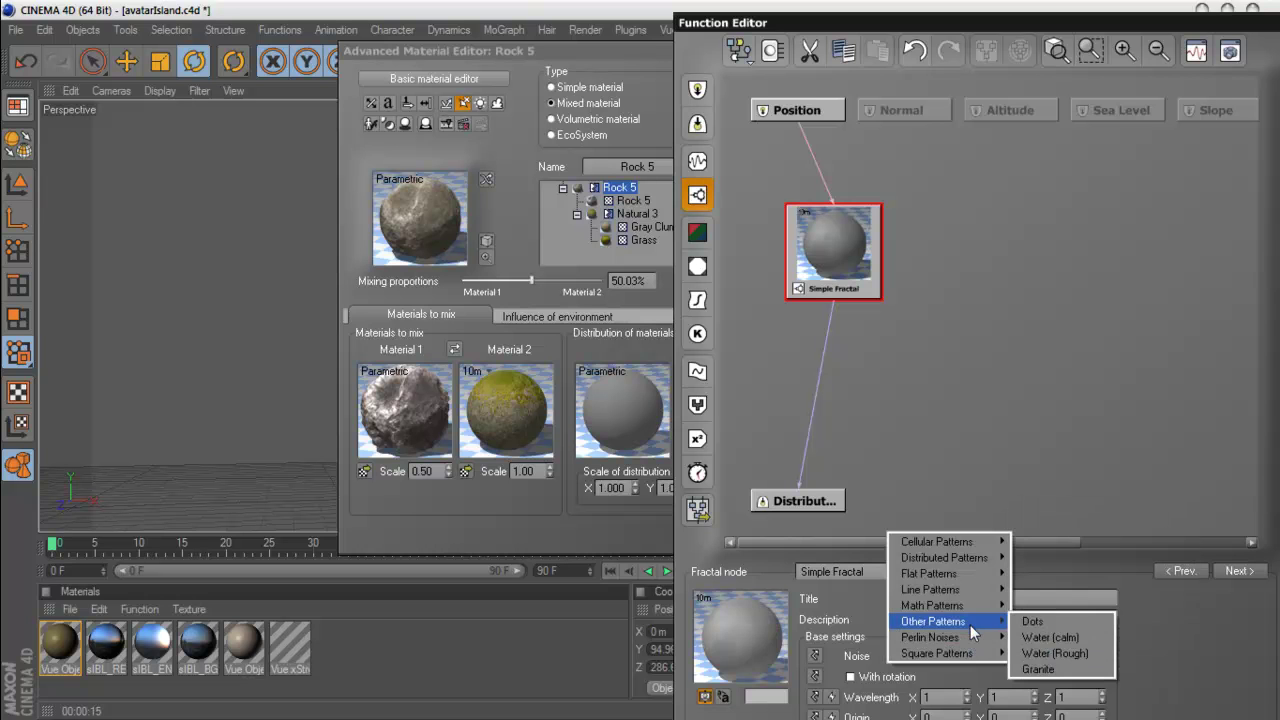
pyautogui.click(1033, 653)
pyautogui.moveTo(944, 587); pyautogui.dragTo(971, 225)
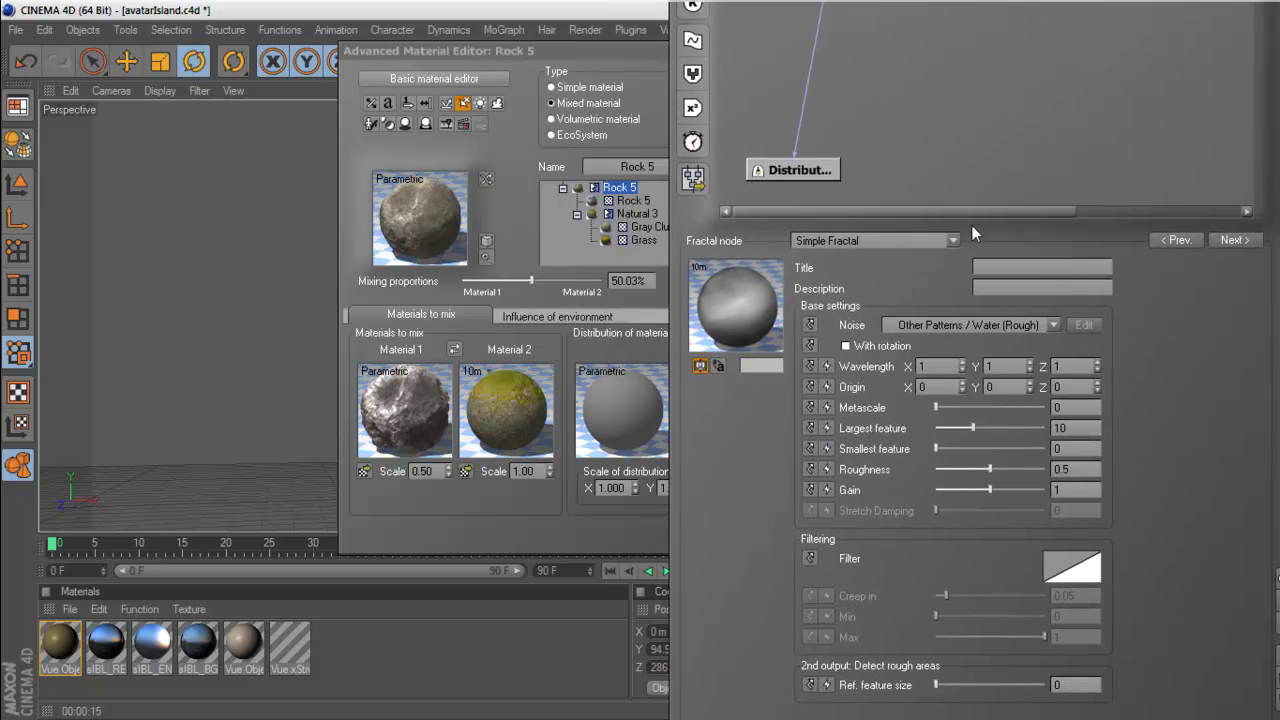
pyautogui.moveTo(971, 498); pyautogui.dragTo(1033, 492)
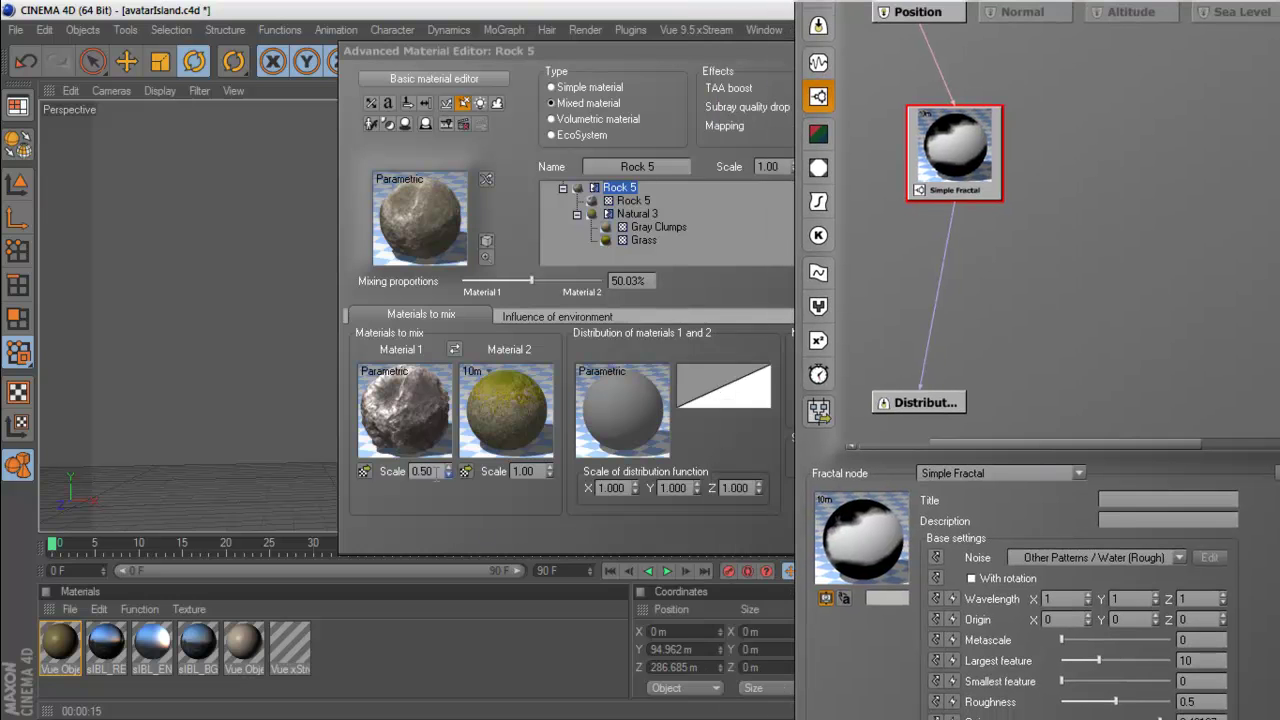
# - Set Material 1's scale to 1 and the smooth blending strip to 31%
pyautogui.doubleClick(434, 471)
pyautogui.write('1')
pyautogui.press('Return')
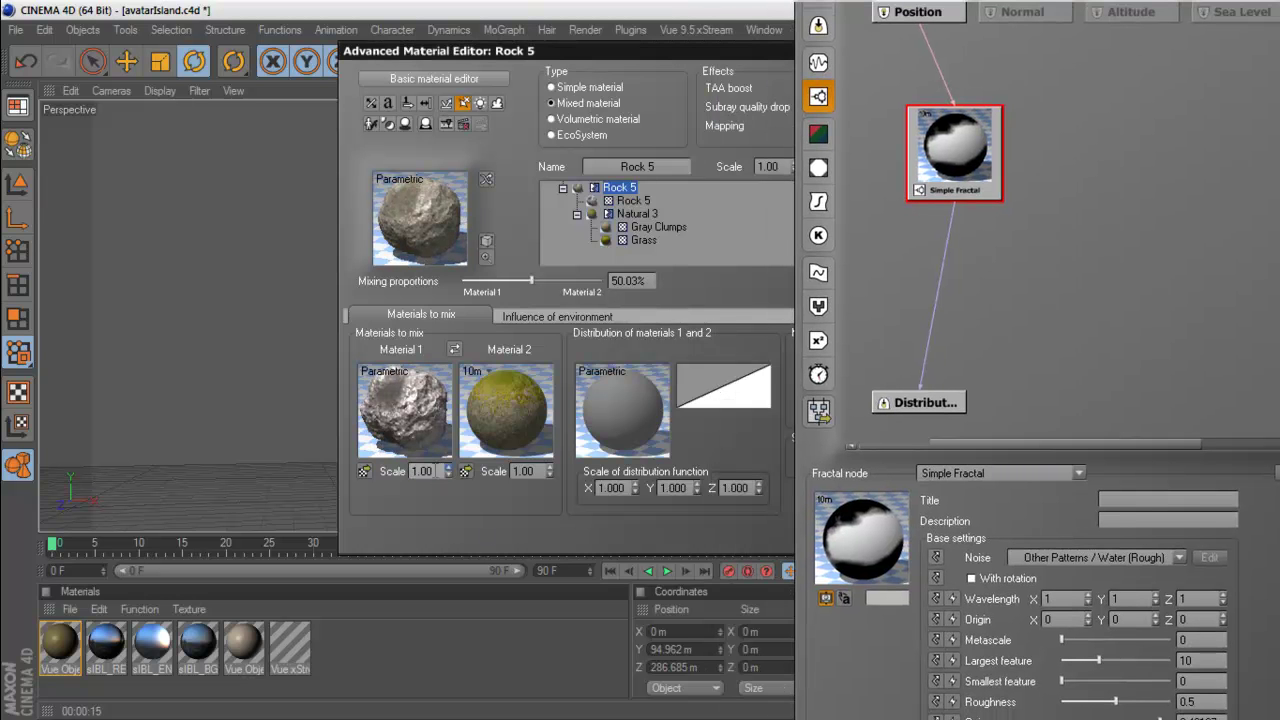
pyautogui.moveTo(1135, 463); pyautogui.dragTo(1279, 356)
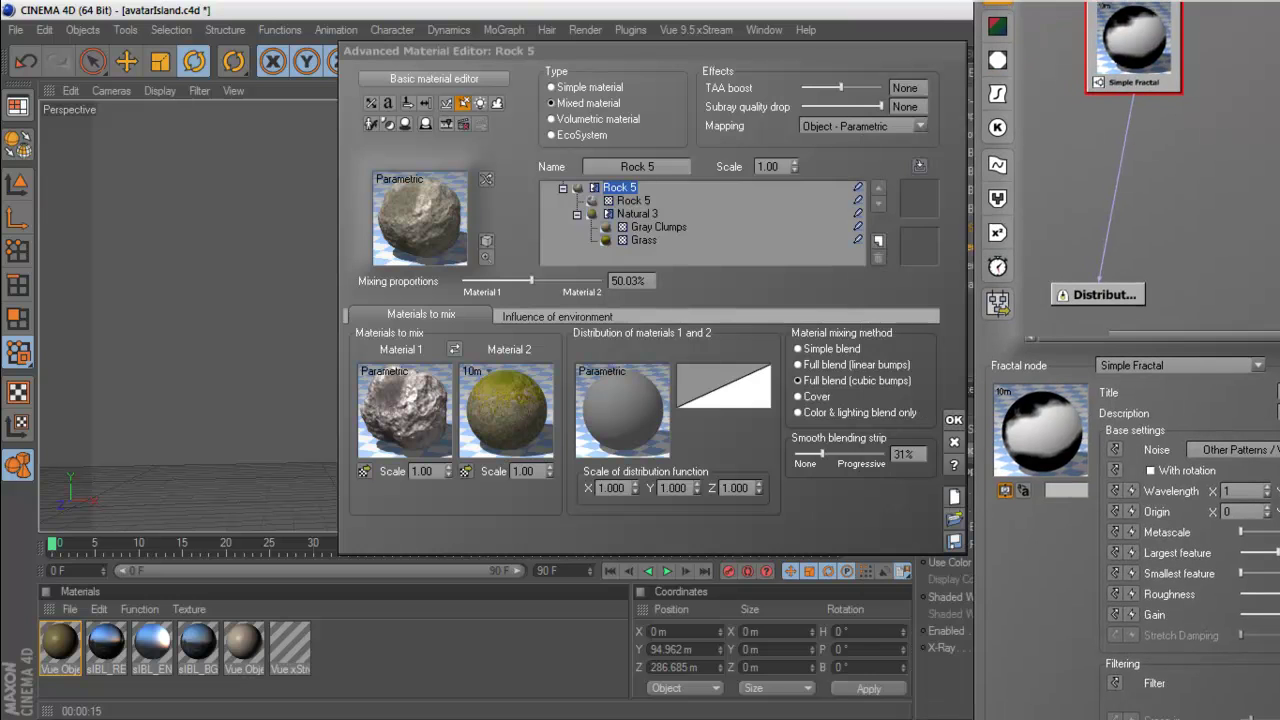
# - Switch the mixing method to Full blend (linear bumps) and set Material 2's scale to 0.5
pyautogui.click(821, 400)
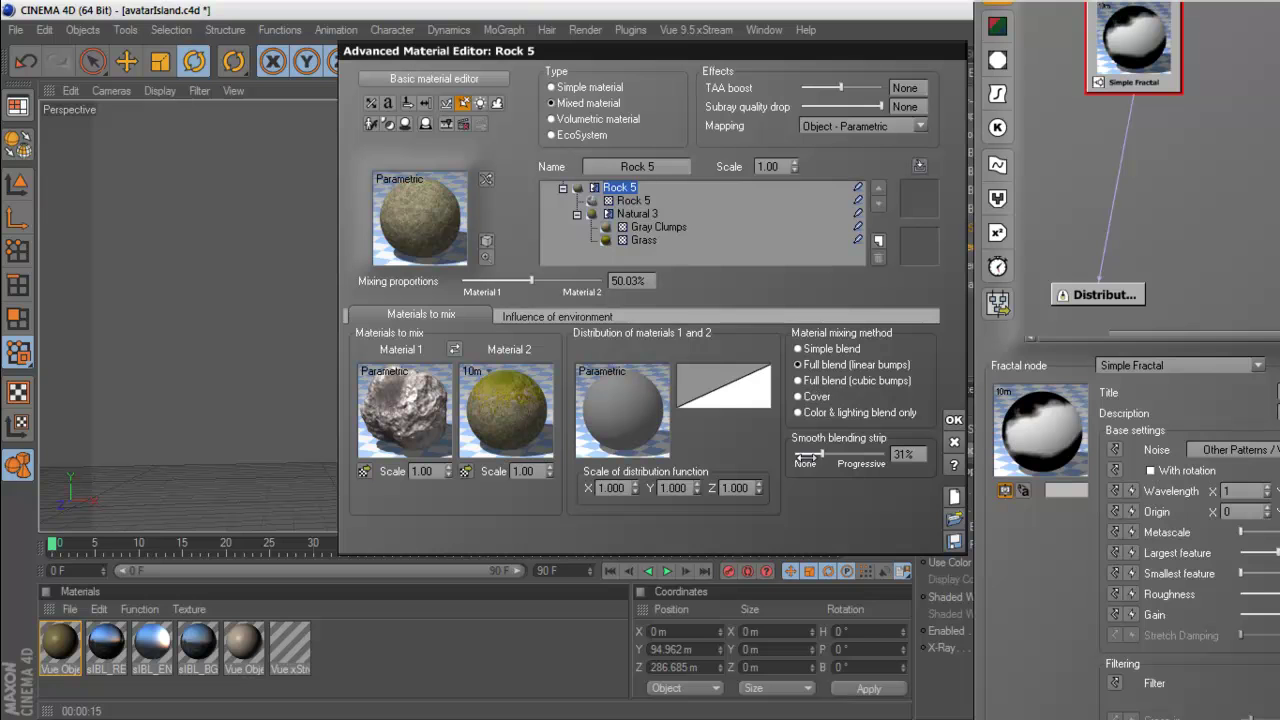
pyautogui.click(541, 475)
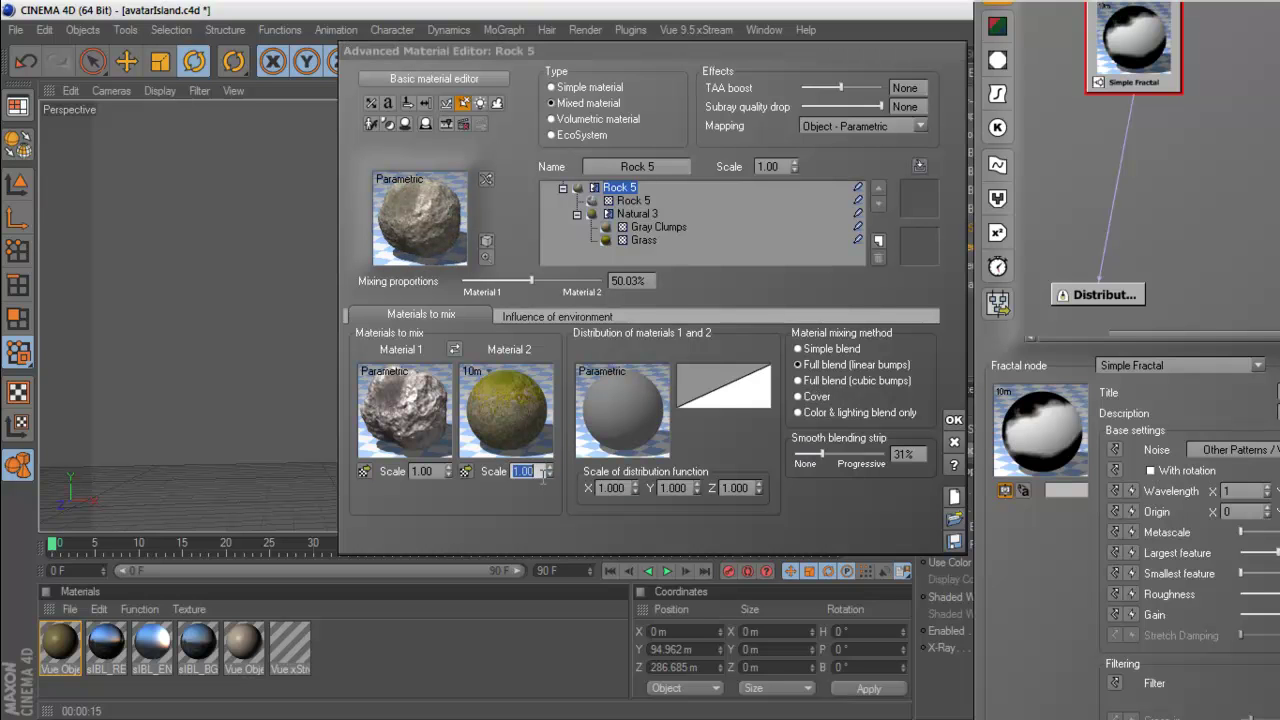
pyautogui.write('.5')
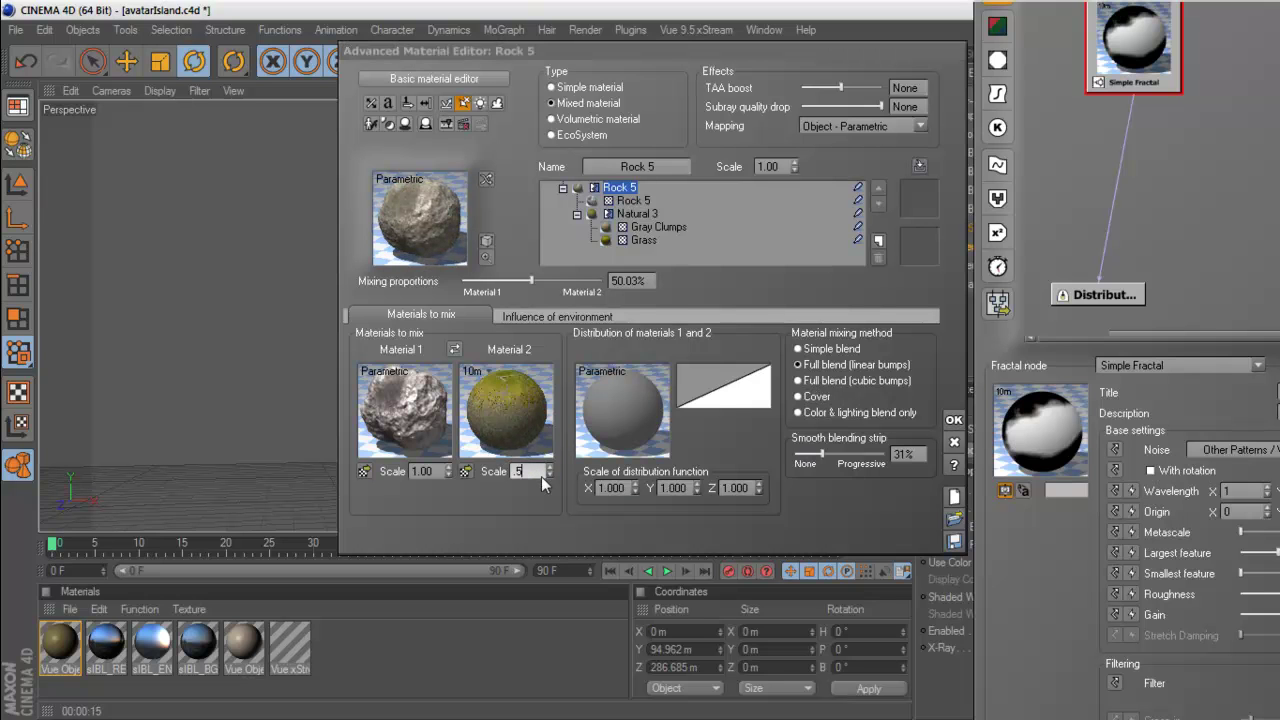
pyautogui.click(996, 350)
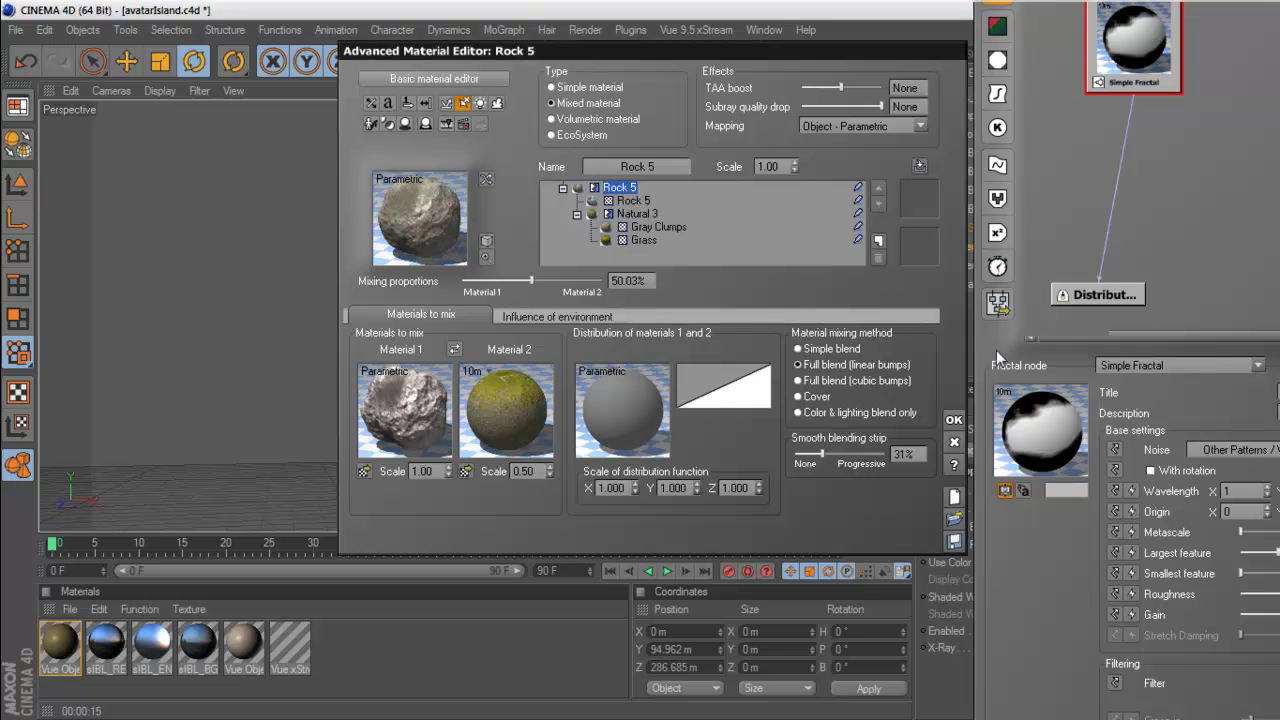
# - Delete the link between the Simple Fractal and Distribution nodes and connect the two nodes again
pyautogui.moveTo(1142, 348); pyautogui.dragTo(608, 118)
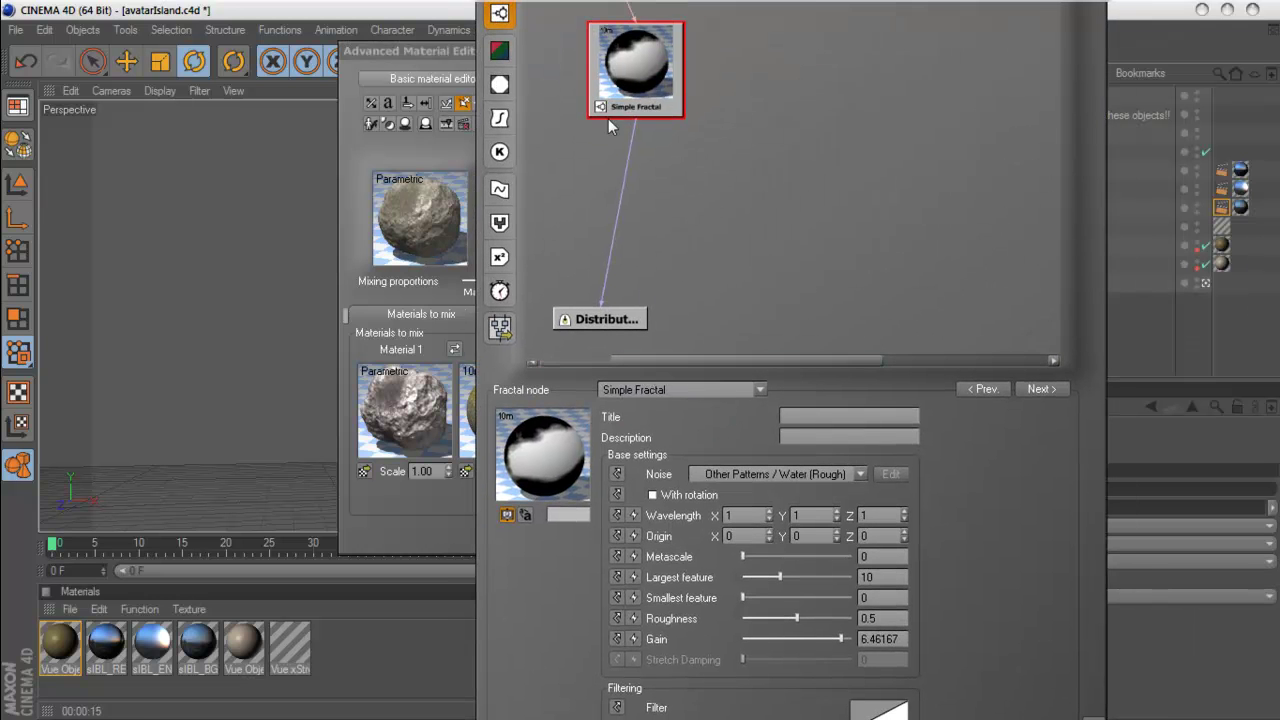
pyautogui.click(624, 176)
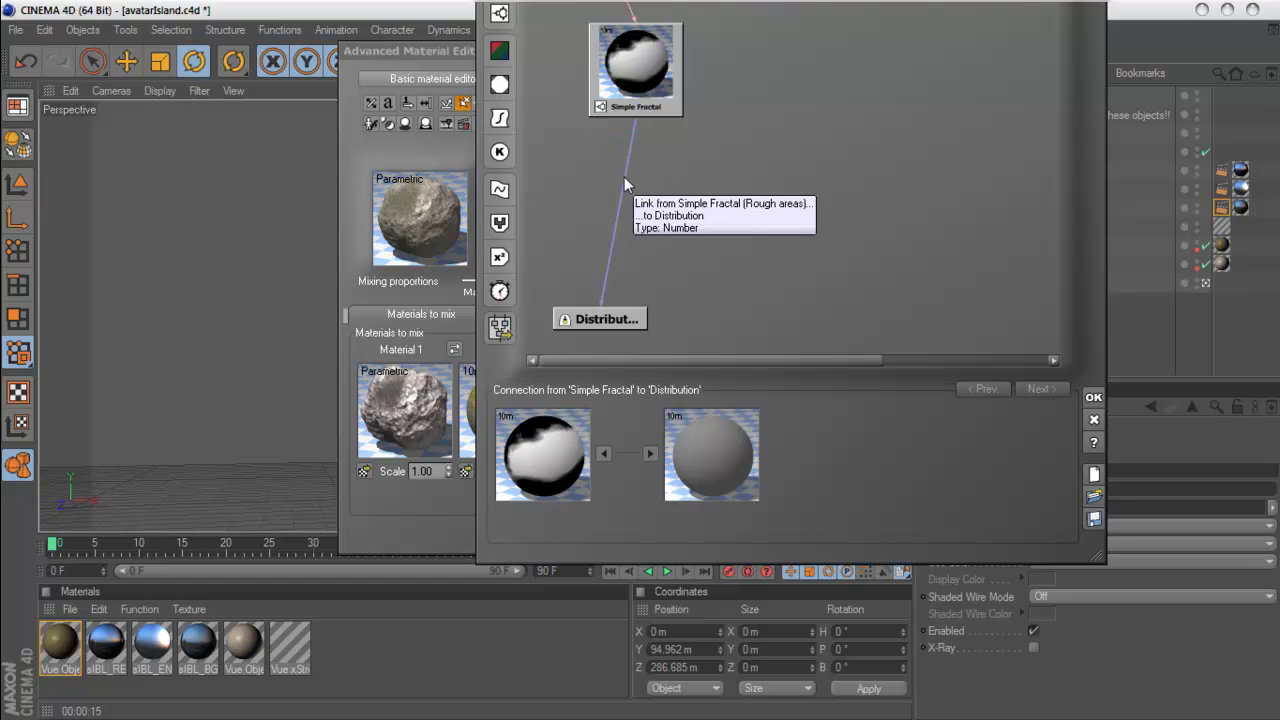
pyautogui.press('Delete')
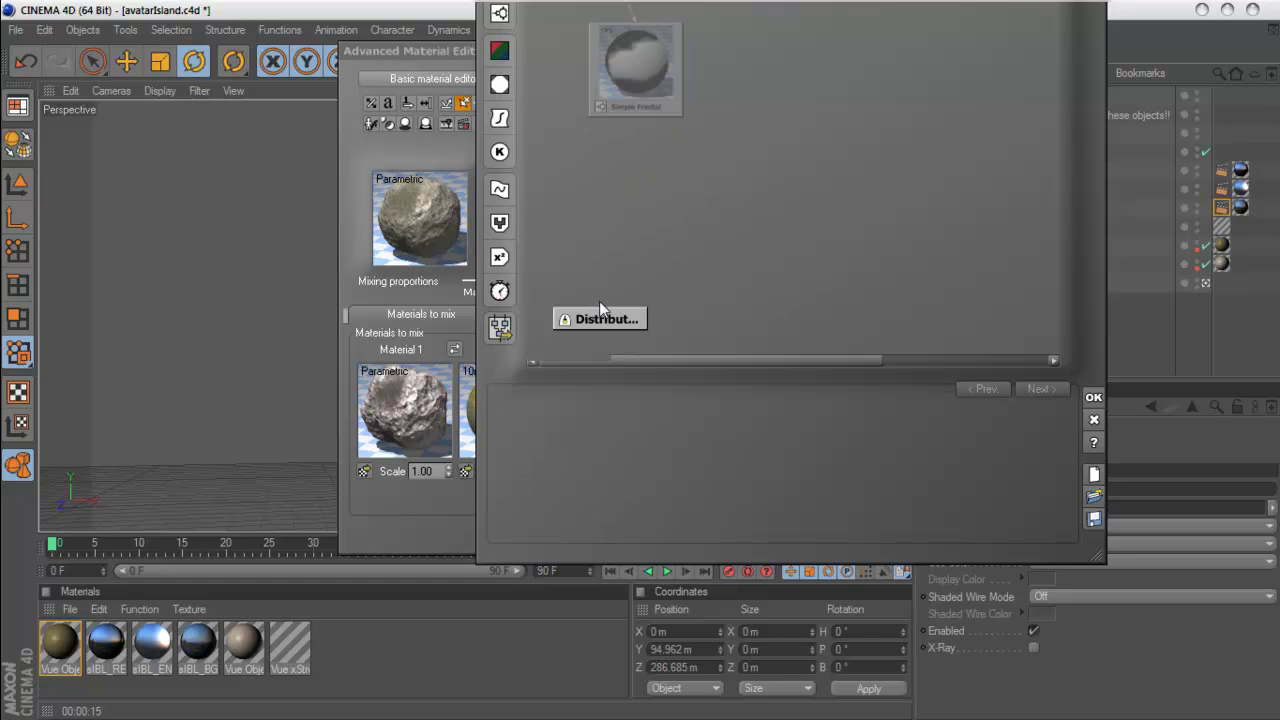
pyautogui.moveTo(600, 303); pyautogui.dragTo(662, 121)
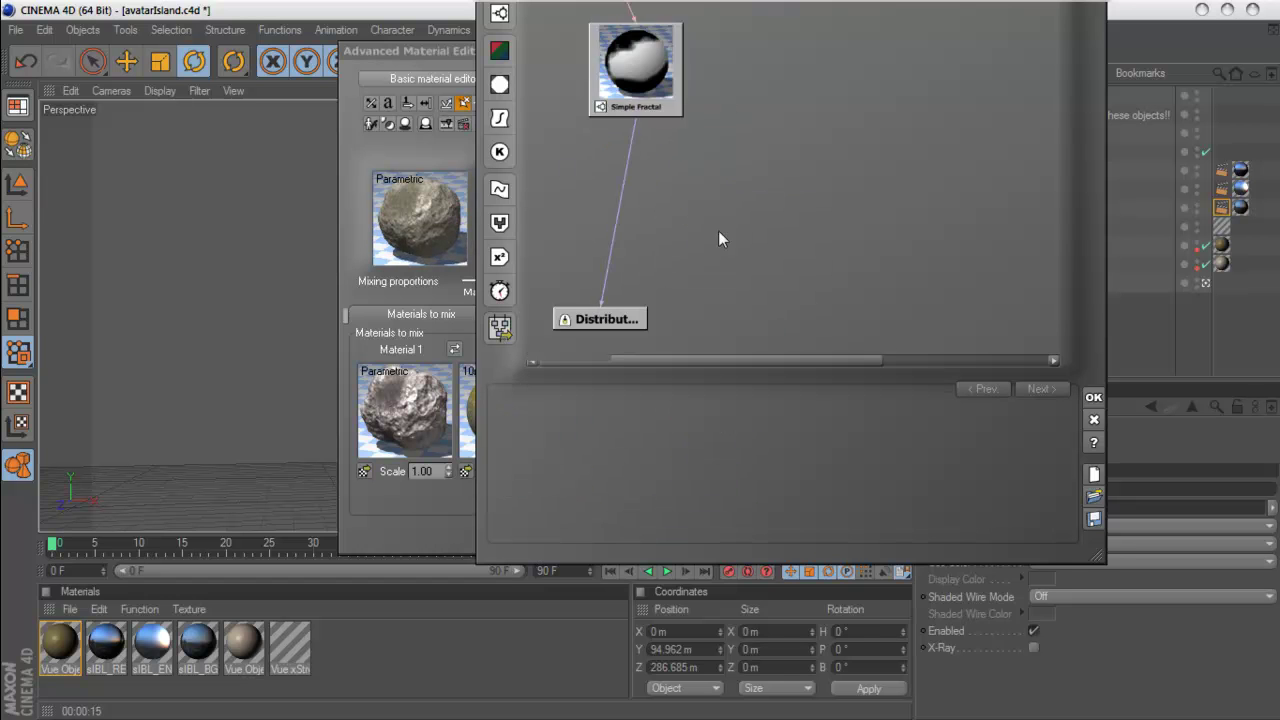
pyautogui.moveTo(689, 375); pyautogui.dragTo(823, 389)
# - Set the Simple Fractal node's noise to Gradient amplitude from Perlin Noises
pyautogui.click(782, 108)
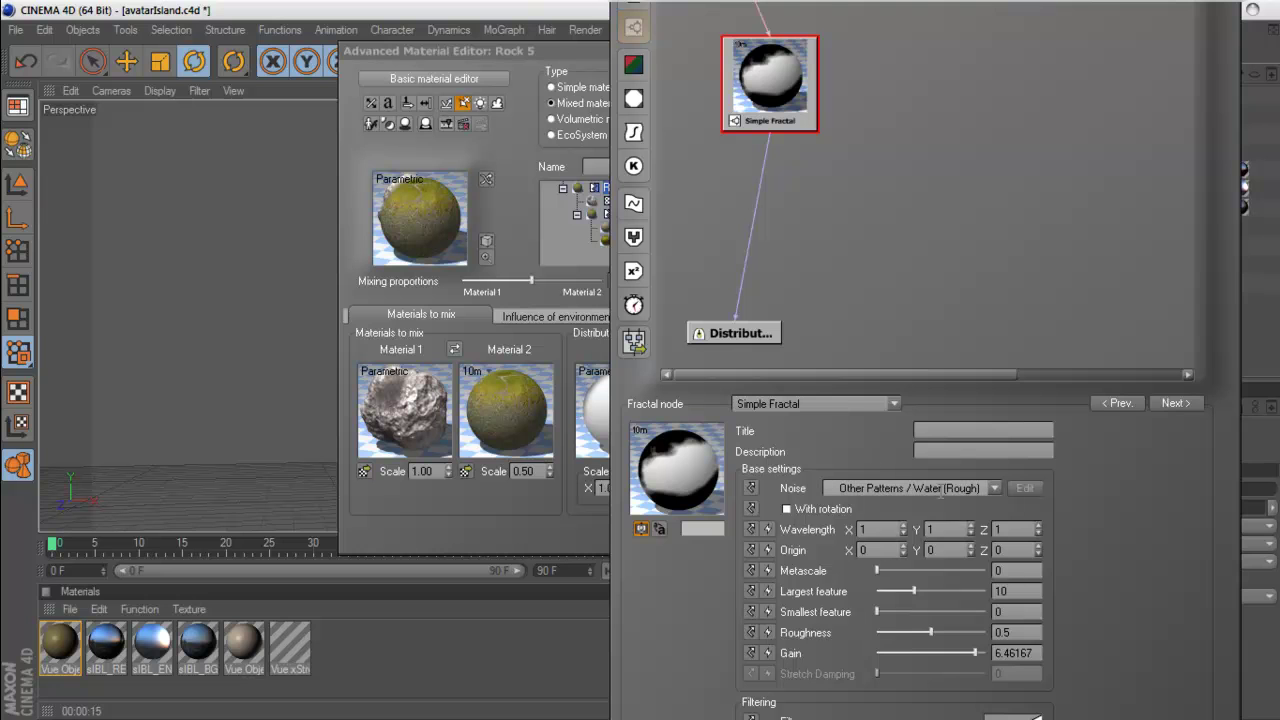
pyautogui.click(912, 488)
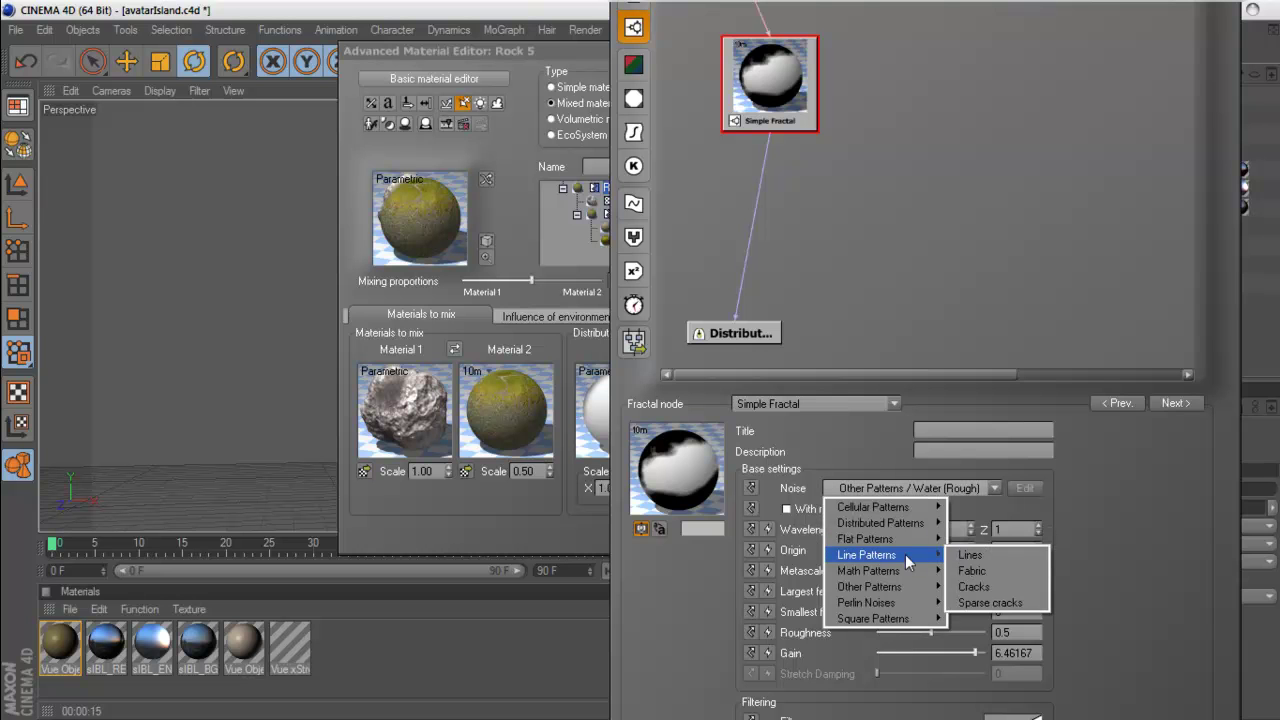
pyautogui.moveTo(908, 603)
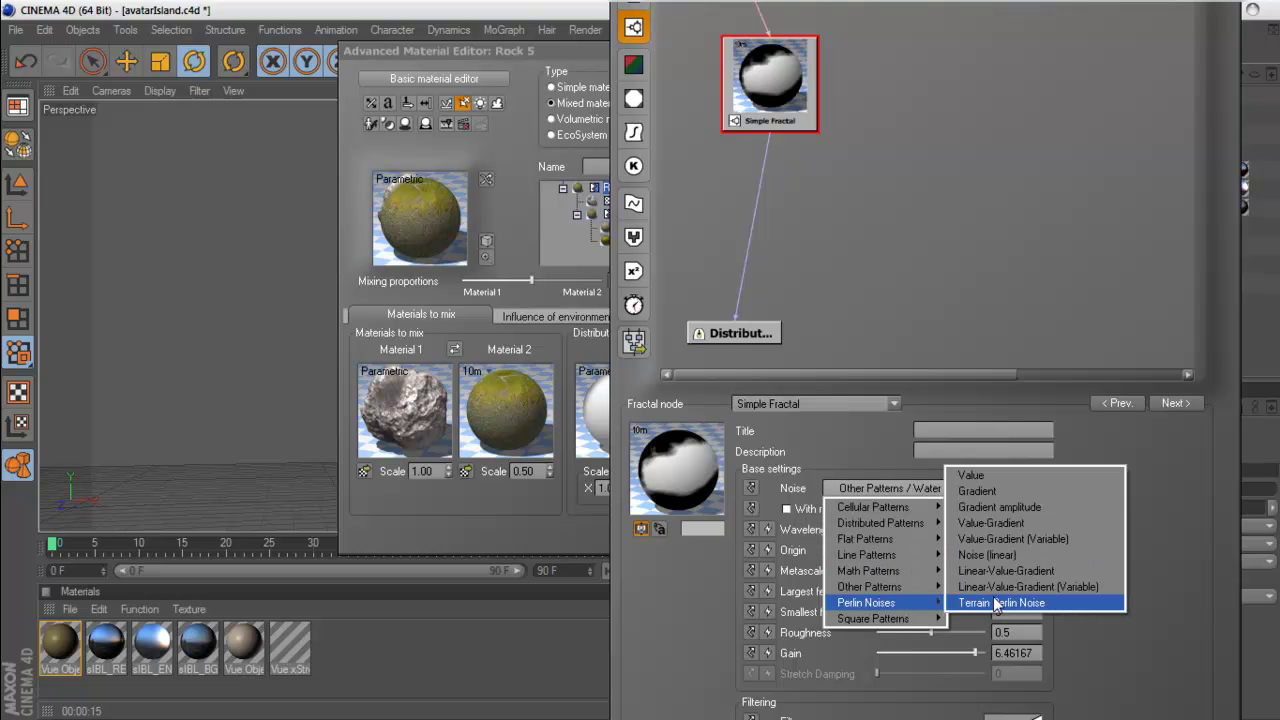
pyautogui.click(995, 507)
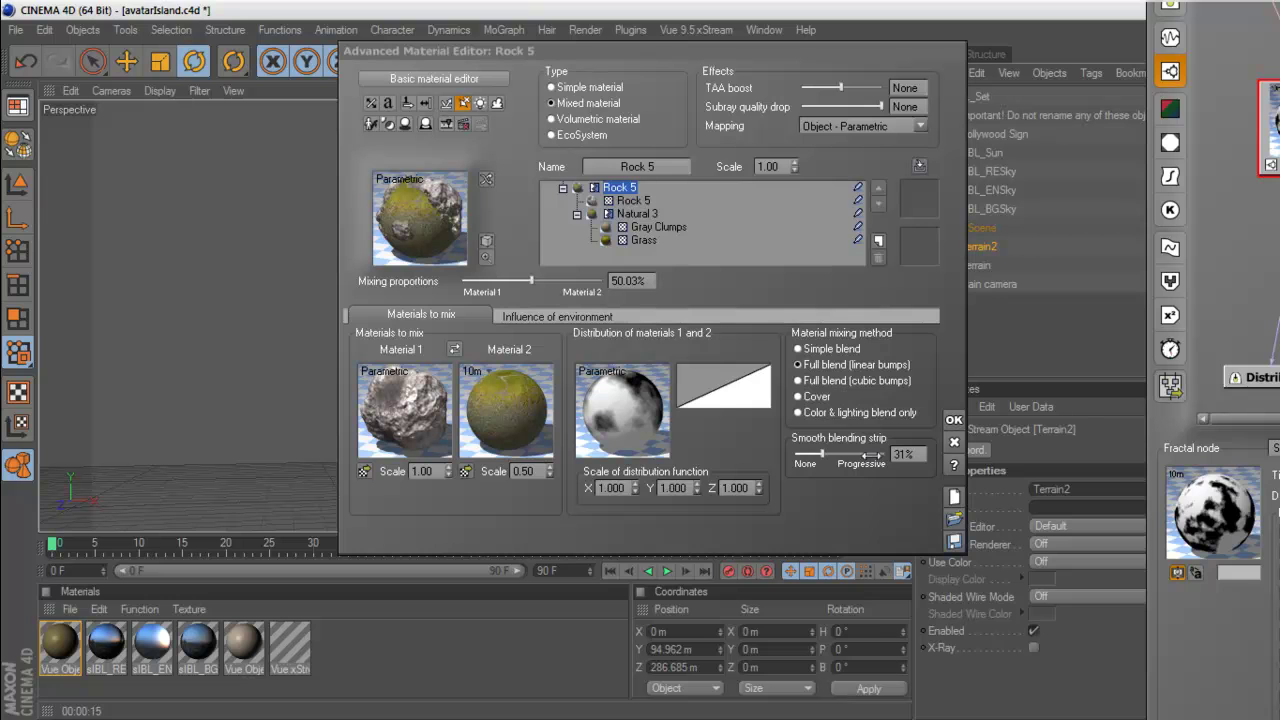
# - Blend the materials with Full blend (cubic bumps) and a 65% smooth blending strip, and set Material 2's scale to 1
pyautogui.moveTo(821, 454); pyautogui.dragTo(852, 454)
pyautogui.click(798, 380)
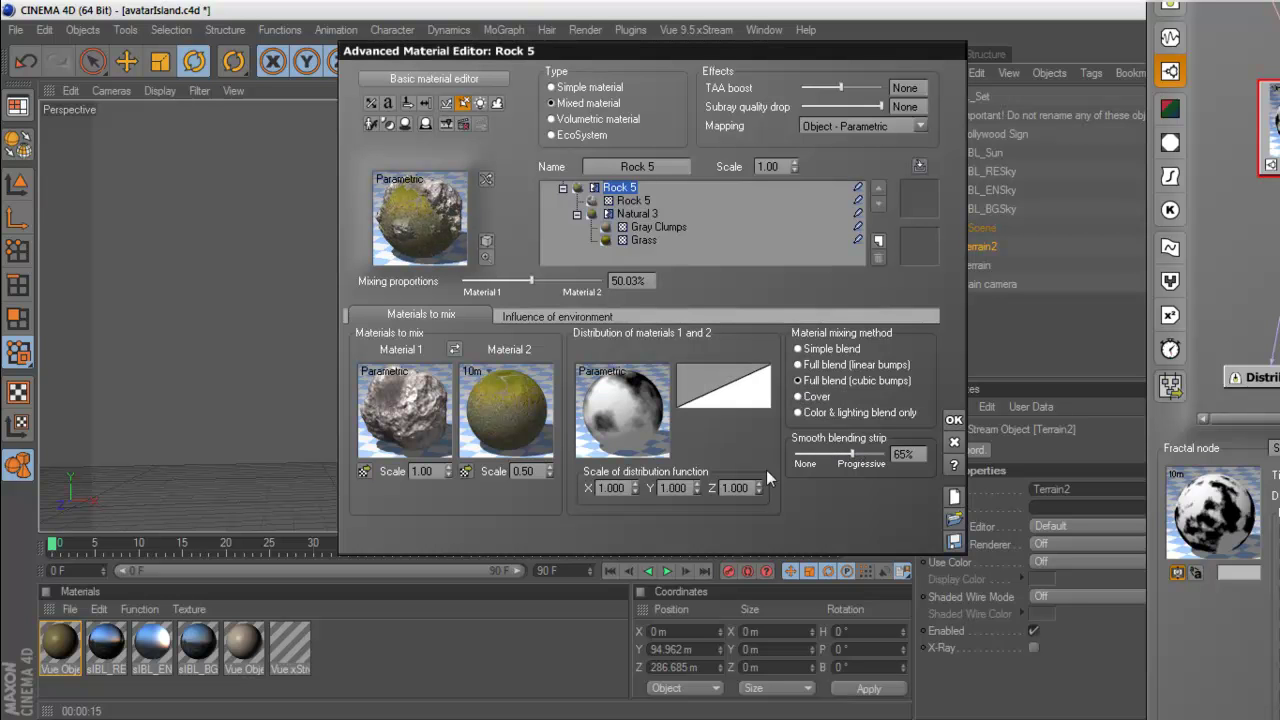
pyautogui.doubleClick(527, 474)
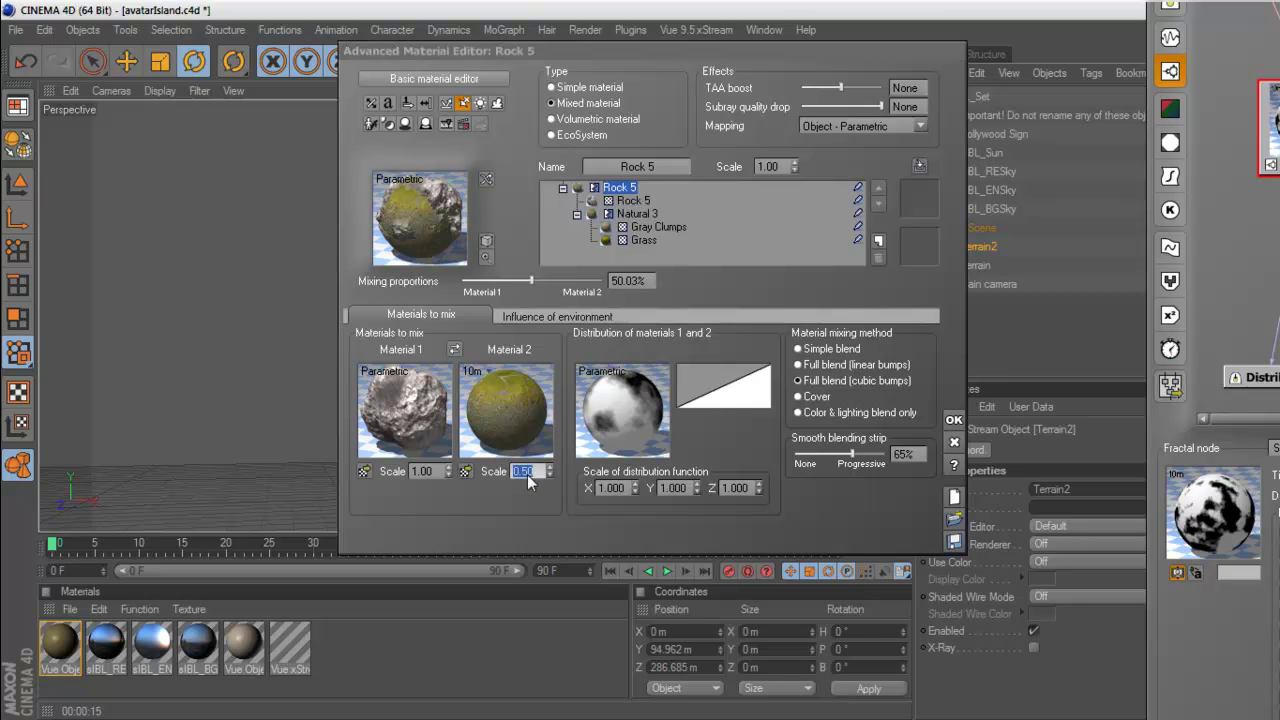
pyautogui.write('1')
pyautogui.press('Return')
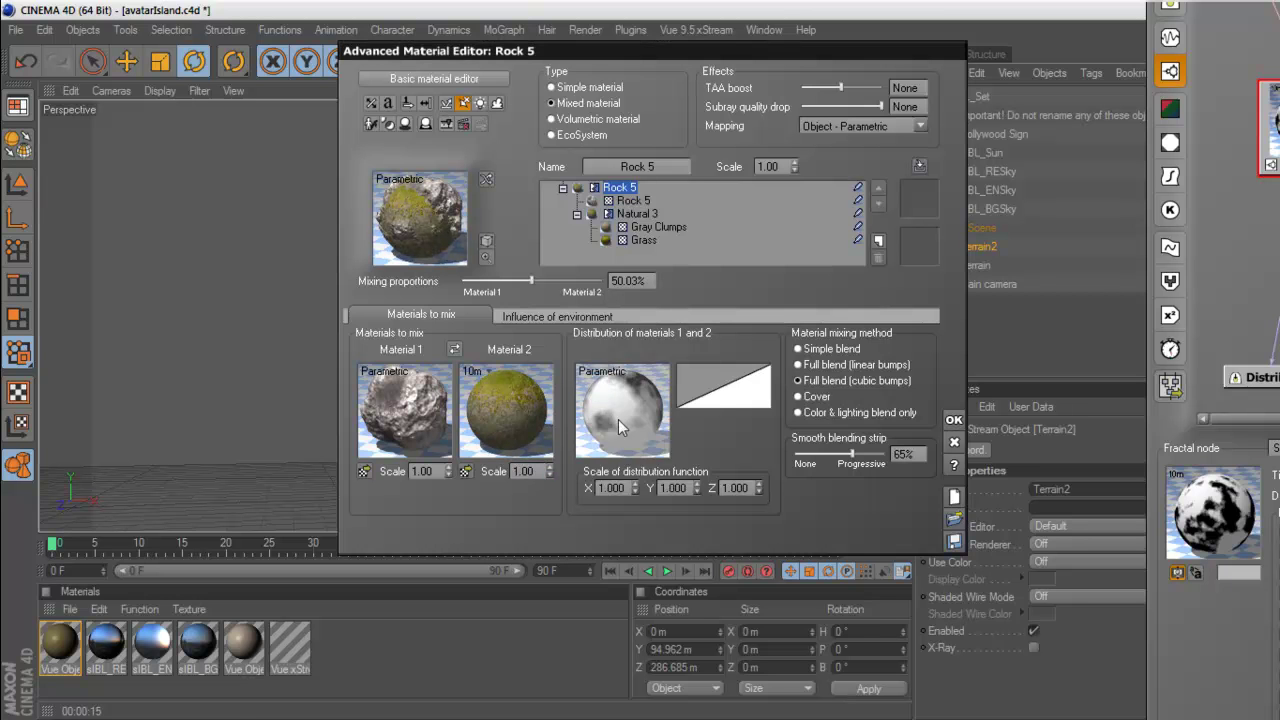
# - Change the distribution's fractal node to Terrain Fractal with gain about 3.56, roughness about 0.78 and largest feature about 3.06
pyautogui.doubleClick(618, 419)
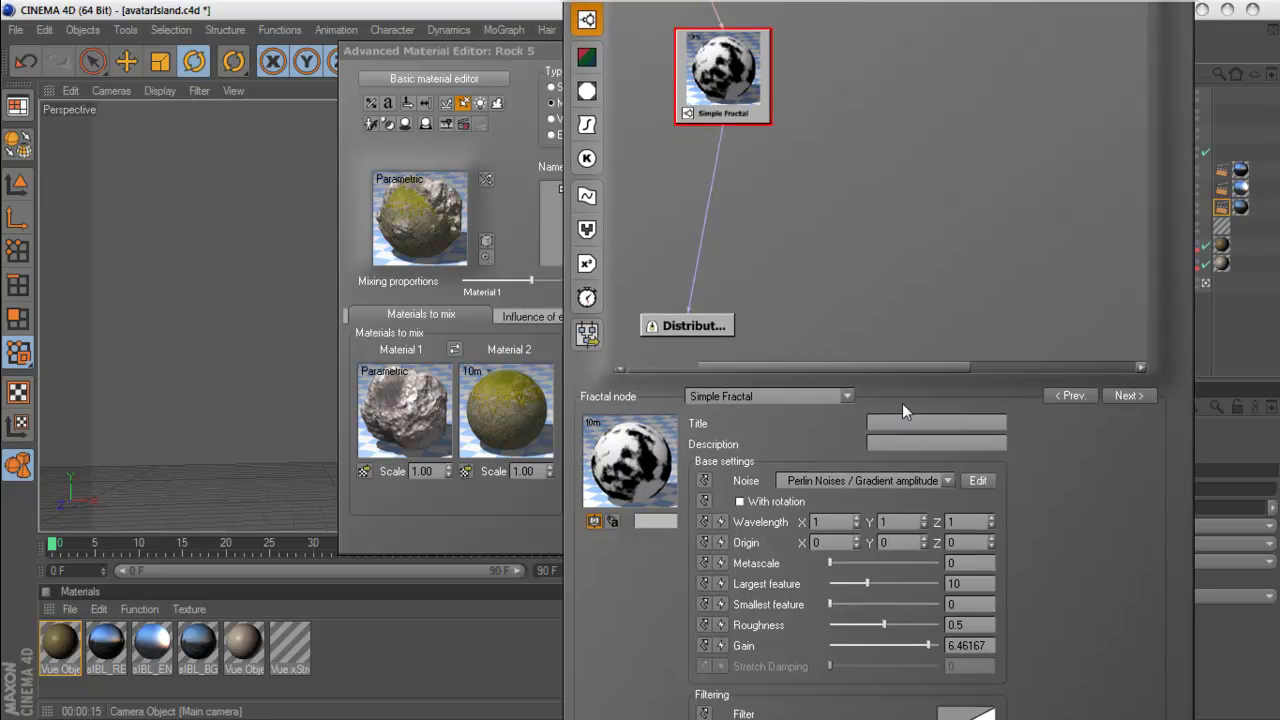
pyautogui.click(842, 396)
pyautogui.click(768, 478)
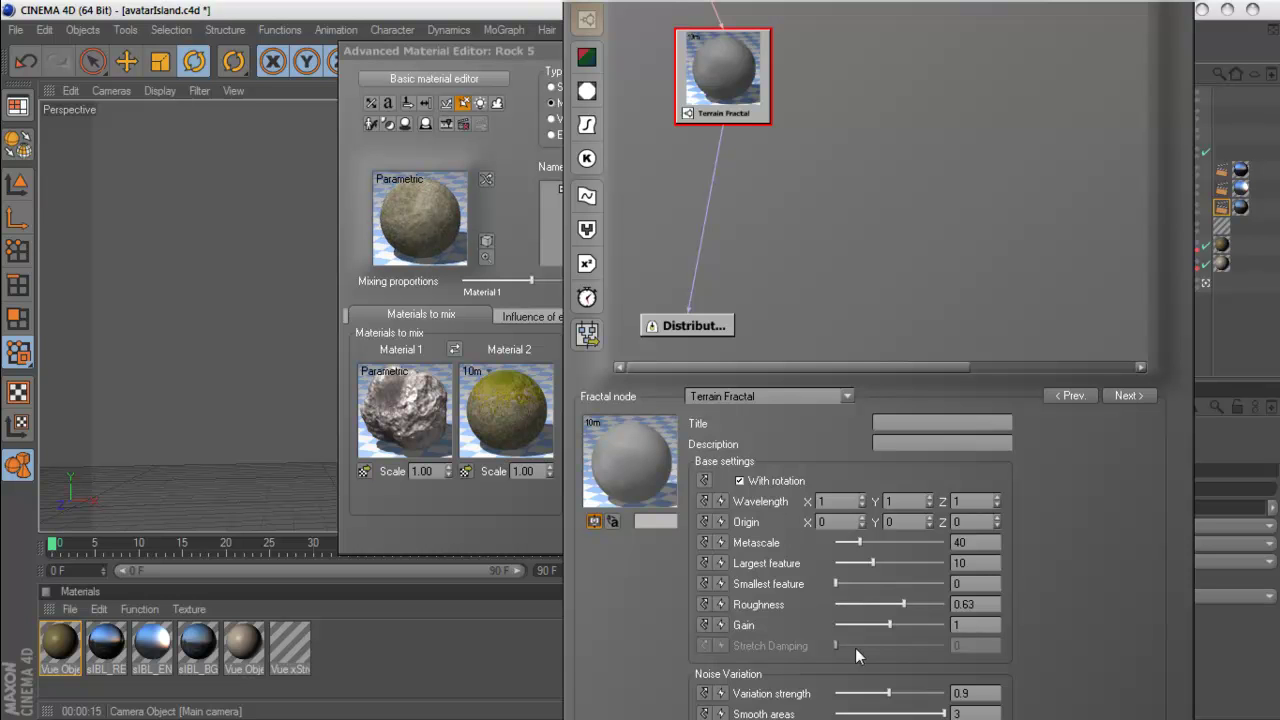
pyautogui.moveTo(889, 625); pyautogui.dragTo(907, 627)
pyautogui.moveTo(906, 627)
pyautogui.mouseDown()
pyautogui.moveTo(921, 627)
pyautogui.moveTo(898, 605)
pyautogui.moveTo(914, 608)
pyautogui.mouseUp()
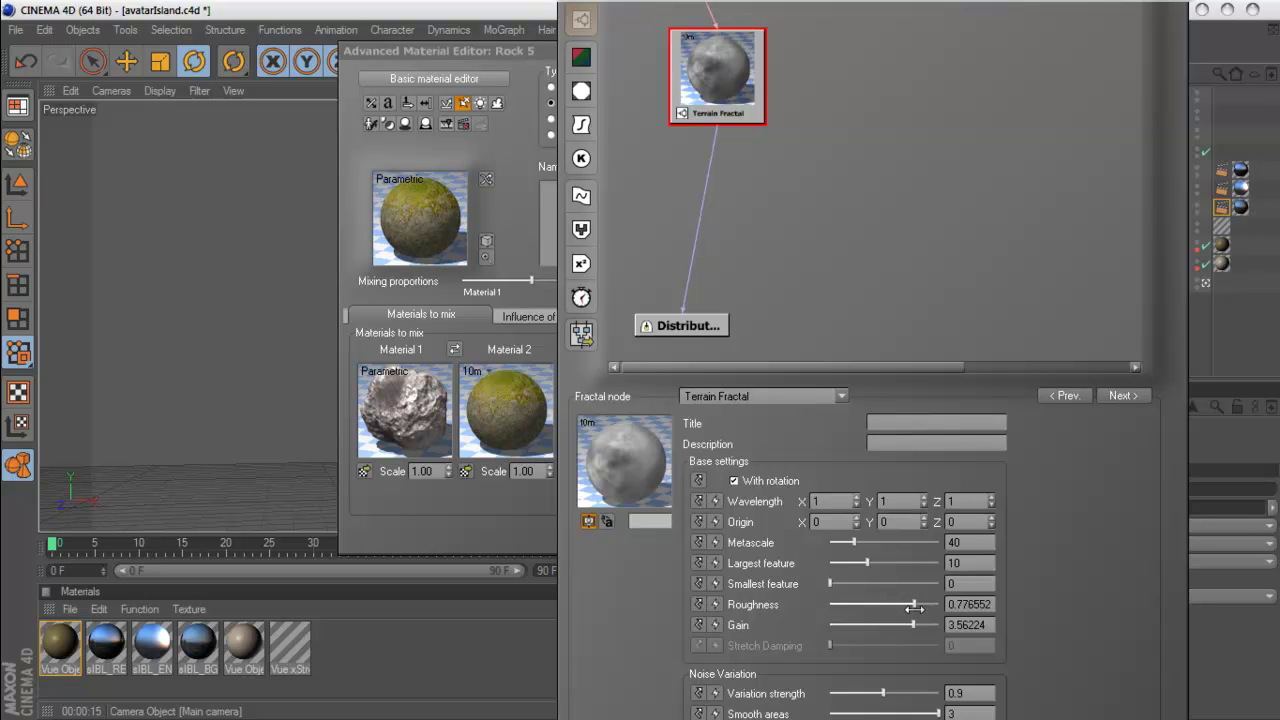
pyautogui.moveTo(865, 565); pyautogui.dragTo(850, 567)
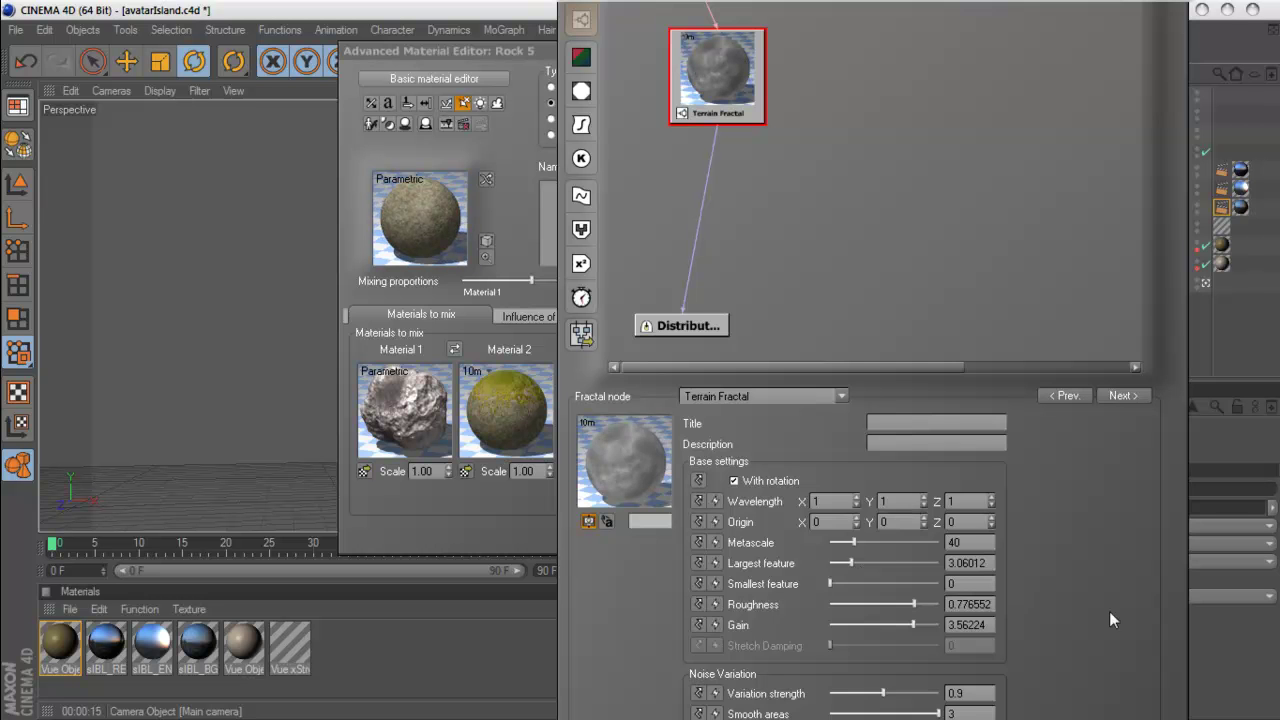
# - Add a Color map node fed by the Terrain Fractal and give it the orange-yellow gradient from Terrain Editor Maps
pyautogui.moveTo(919, 411); pyautogui.dragTo(864, 411)
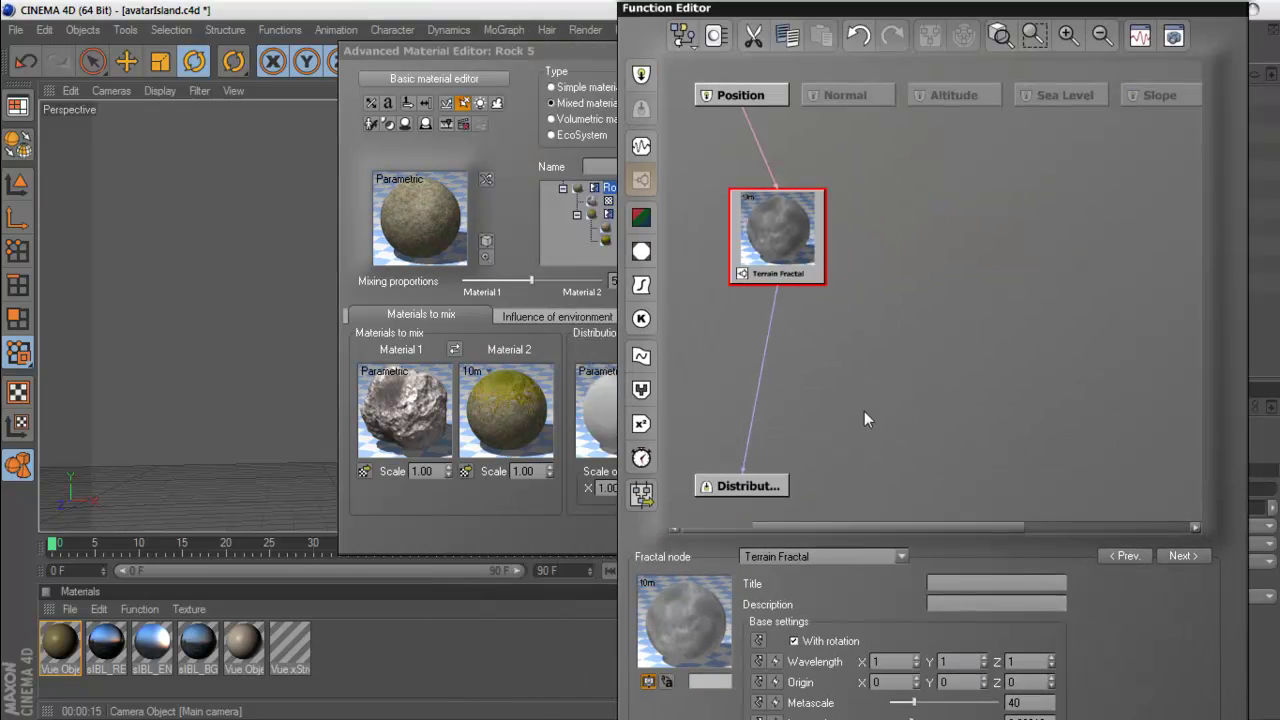
pyautogui.click(864, 411)
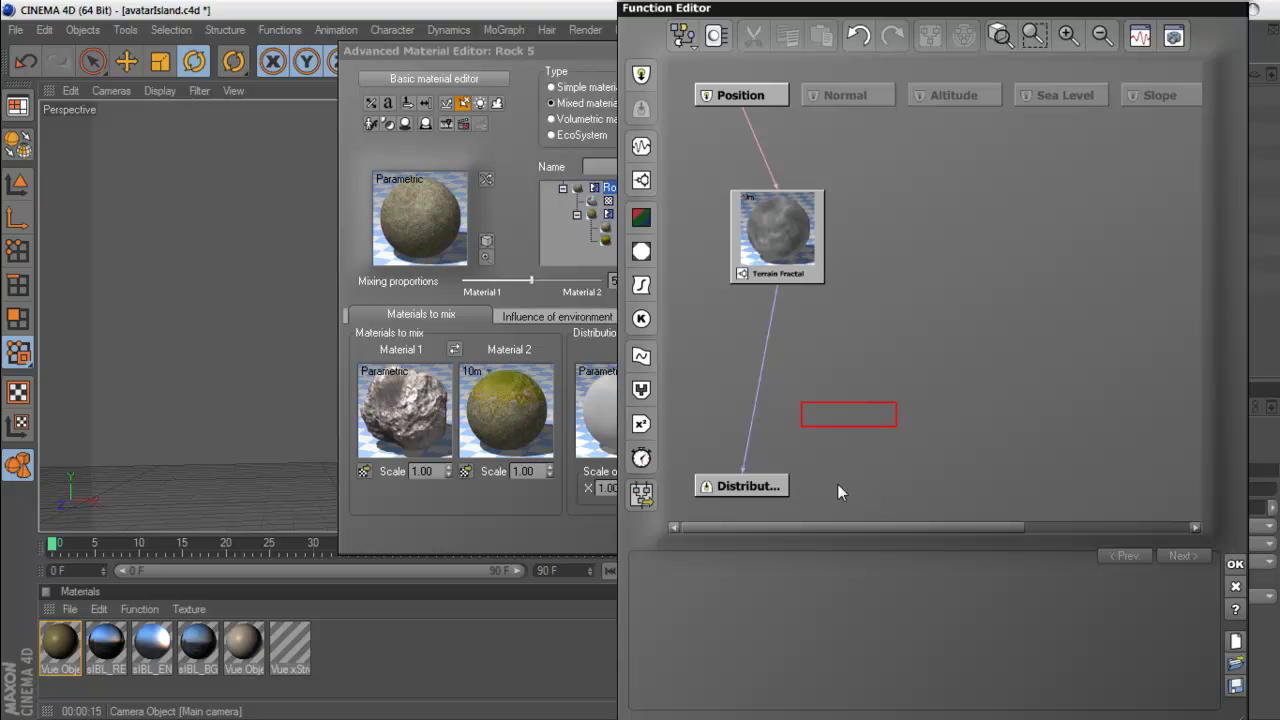
pyautogui.click(641, 217)
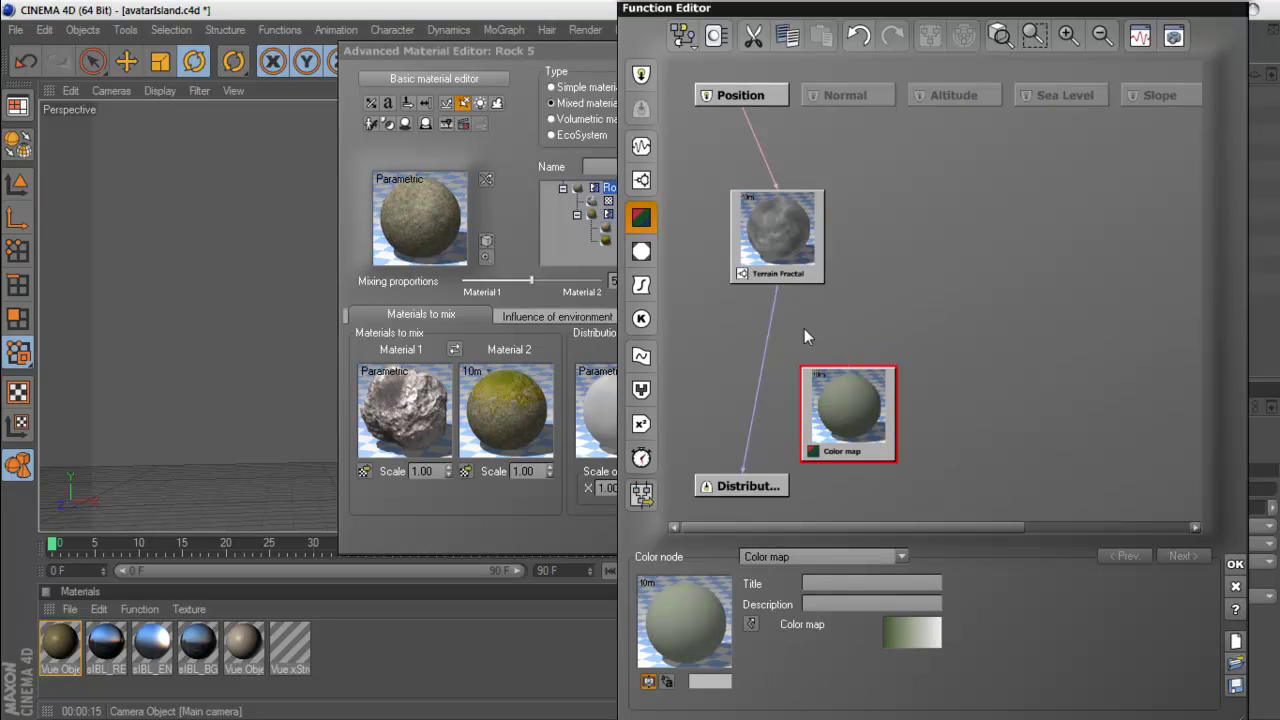
pyautogui.moveTo(849, 363); pyautogui.dragTo(802, 274)
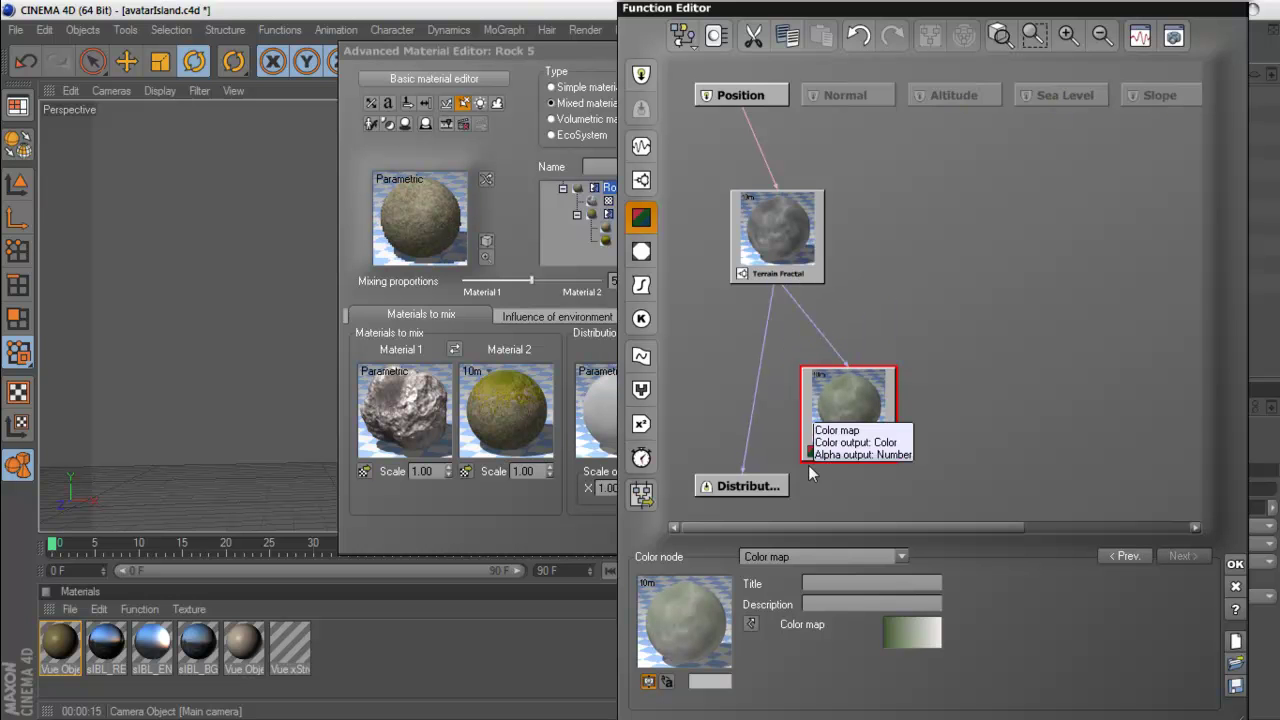
pyautogui.click(909, 637)
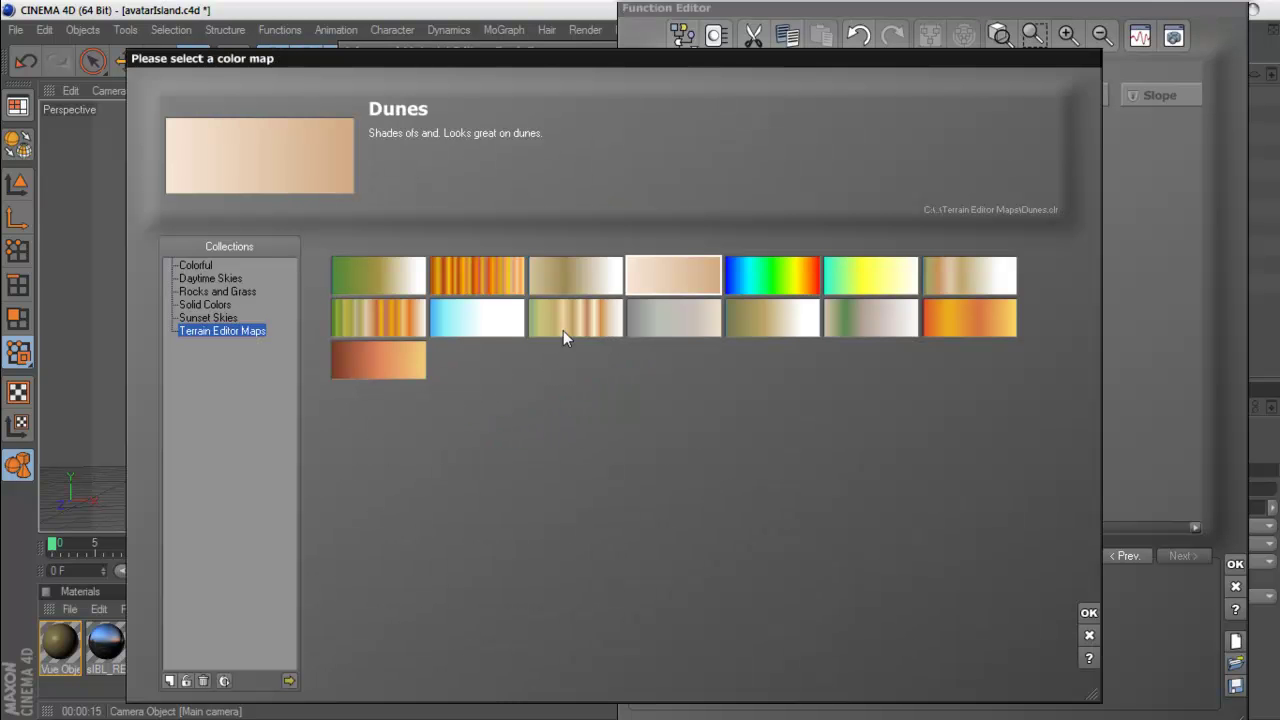
pyautogui.click(960, 318)
pyautogui.click(1088, 613)
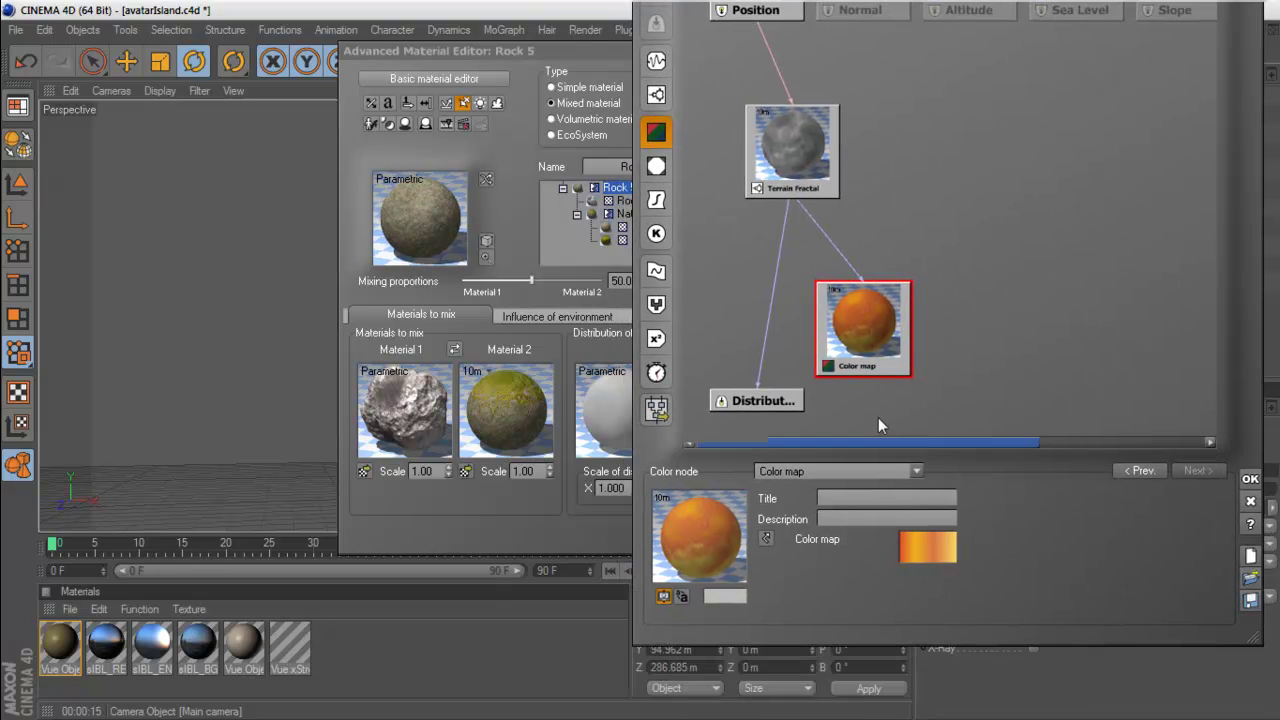
# - Set the Terrain Fractal node's gain to about 5.97 and largest feature to about 3.56, and accept the function
pyautogui.click(793, 165)
pyautogui.moveTo(984, 703); pyautogui.dragTo(997, 703)
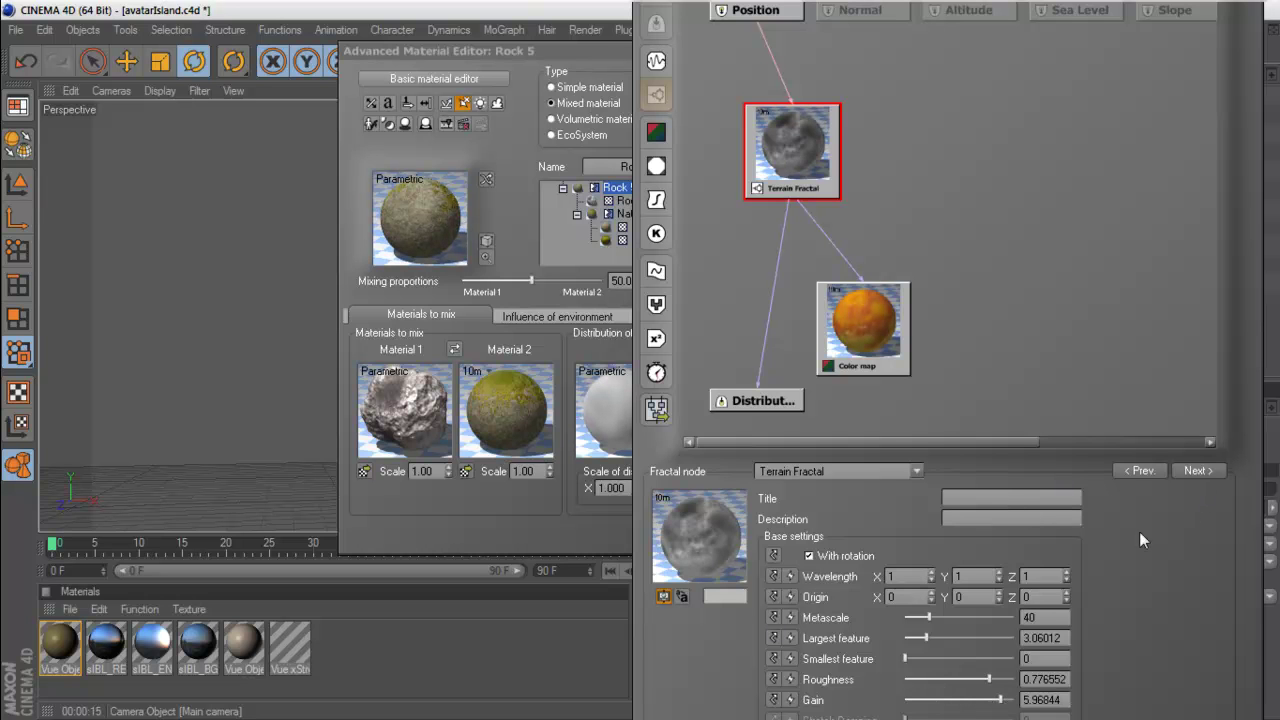
pyautogui.moveTo(926, 638); pyautogui.dragTo(928, 638)
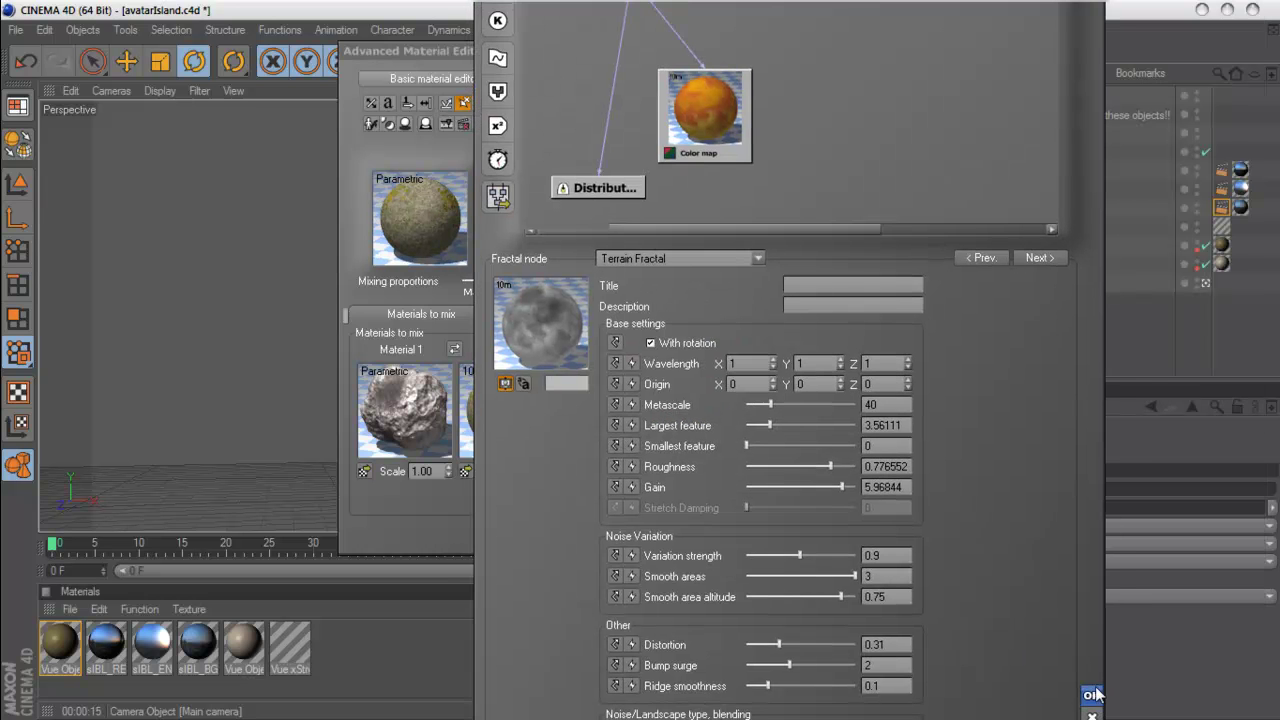
pyautogui.click(1093, 695)
# - Add a distribution filter keypoint at about X 0.35, Y -0.40 and set the mixing proportions to about 47.34%
pyautogui.moveTo(522, 284); pyautogui.dragTo(520, 284)
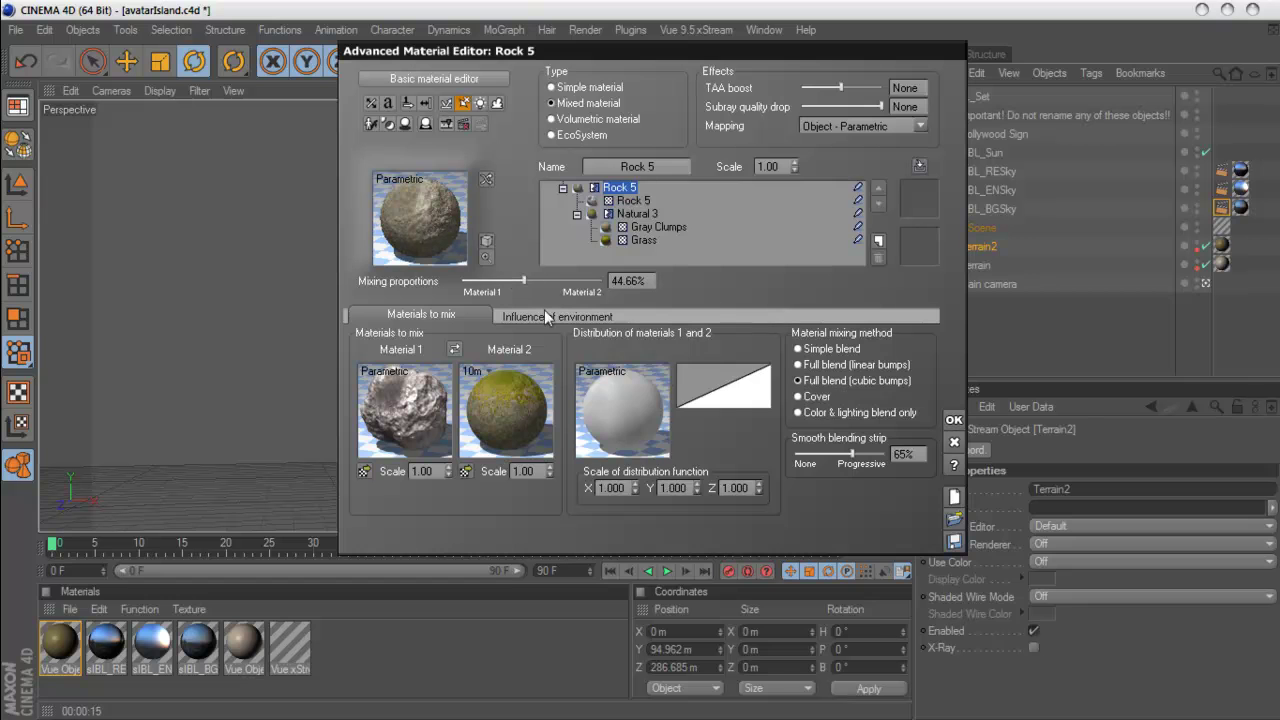
pyautogui.rightClick(725, 398)
pyautogui.click(741, 405)
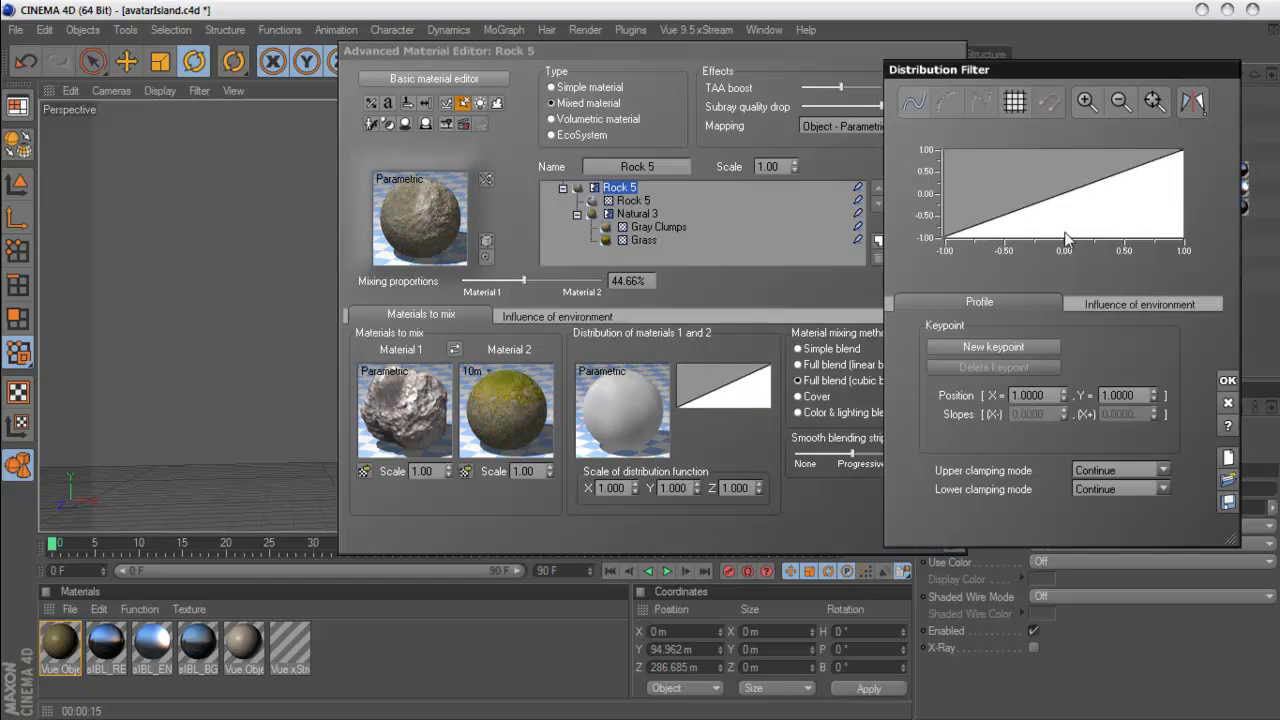
pyautogui.click(1055, 198)
pyautogui.click(995, 346)
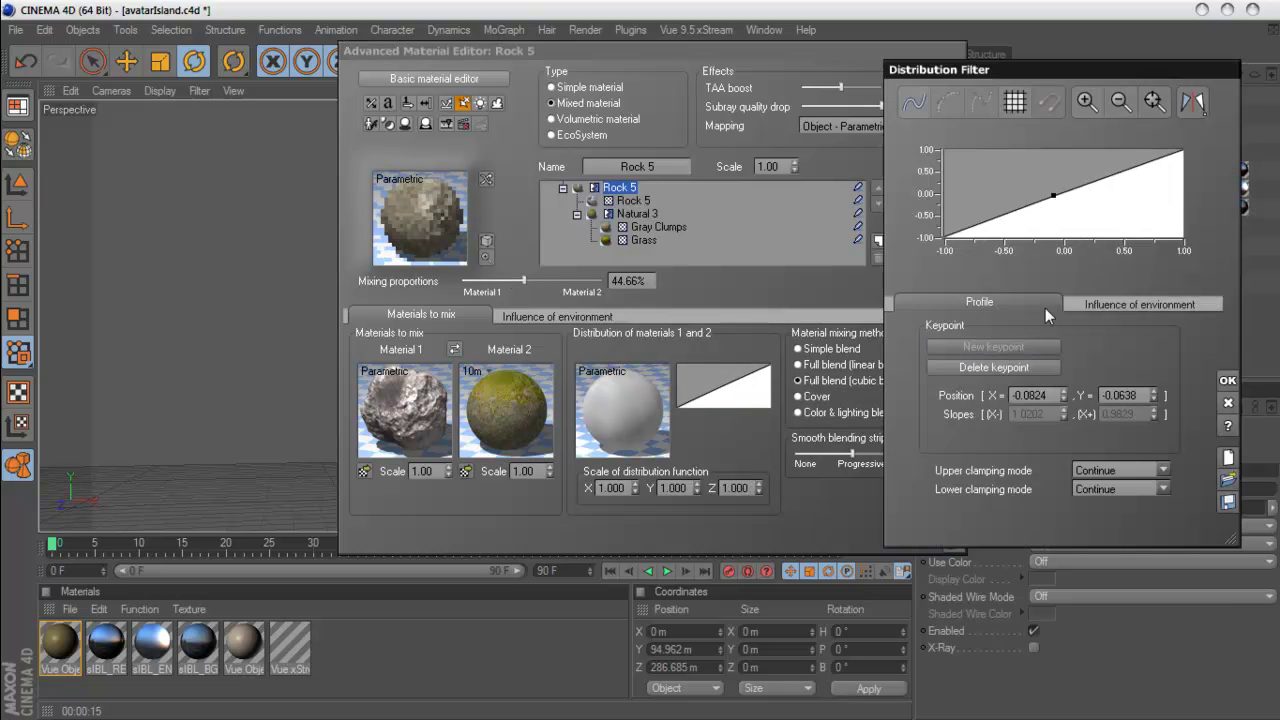
pyautogui.moveTo(1052, 195); pyautogui.dragTo(1106, 211)
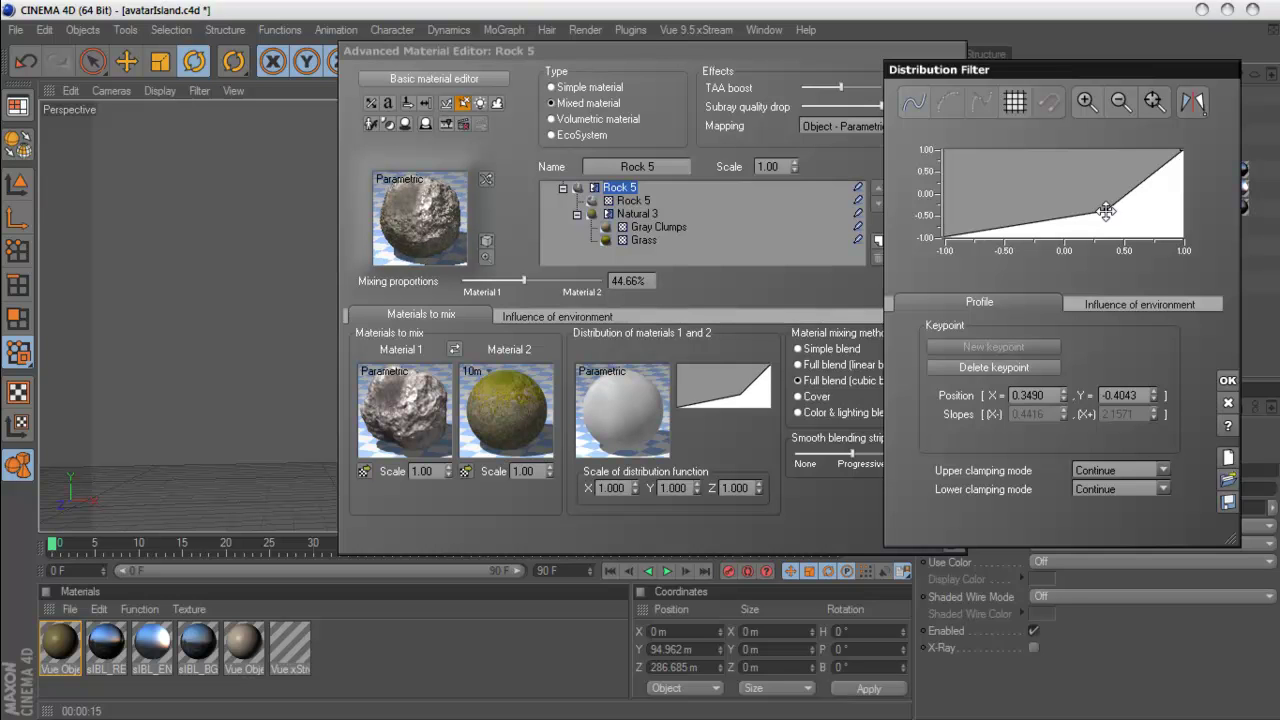
pyautogui.click(431, 213)
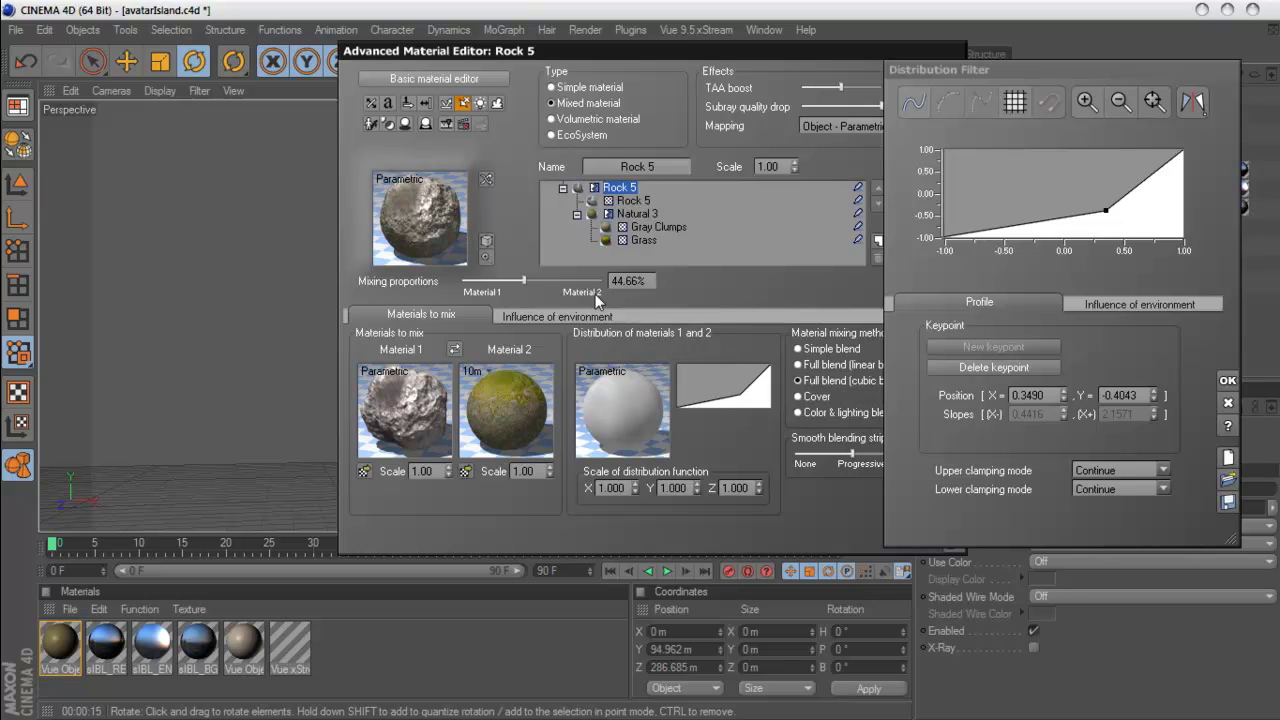
pyautogui.moveTo(523, 281); pyautogui.dragTo(527, 281)
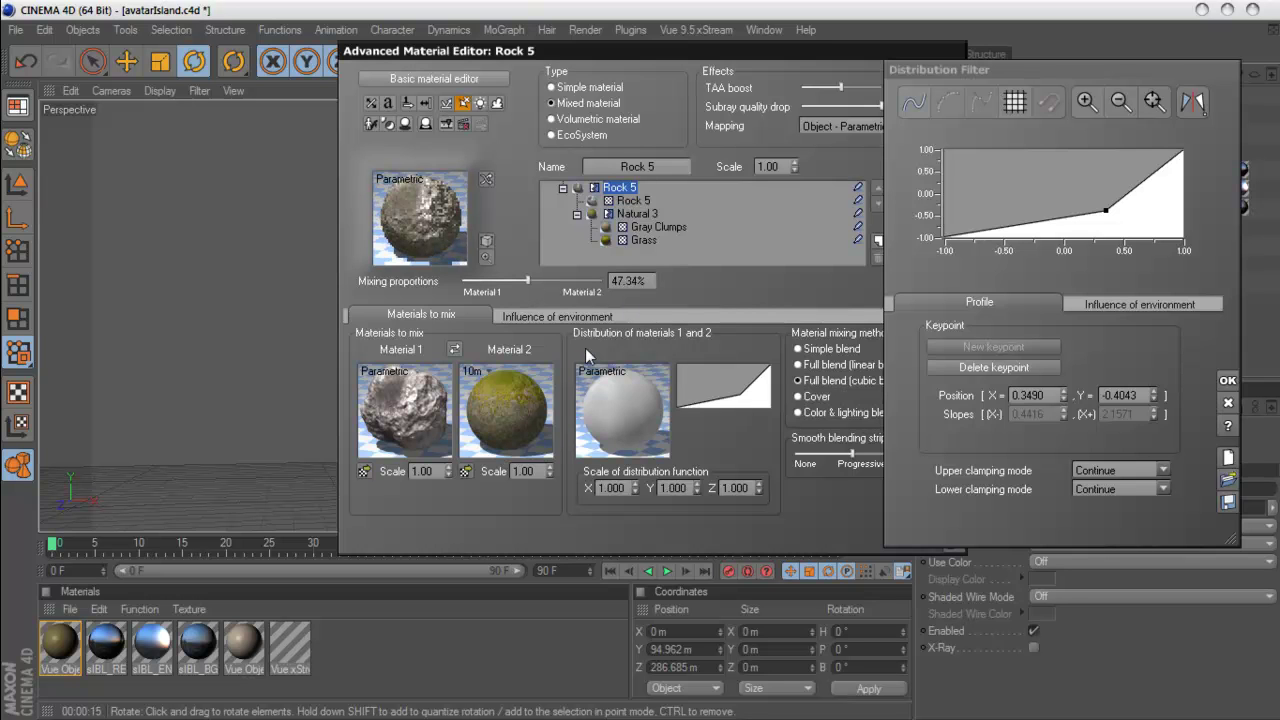
pyautogui.click(1228, 380)
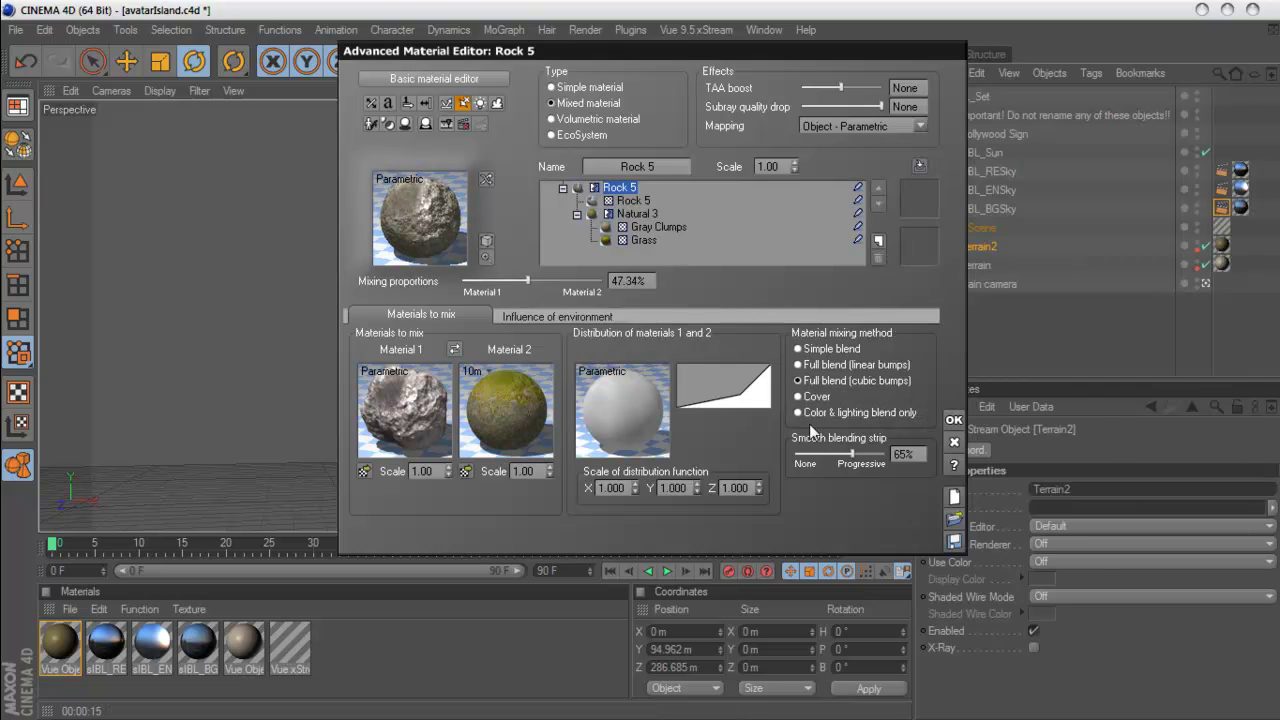
# - Switch the mixing method to Simple blend and turn the distribution filter's profile into a smooth curve
pyautogui.click(810, 397)
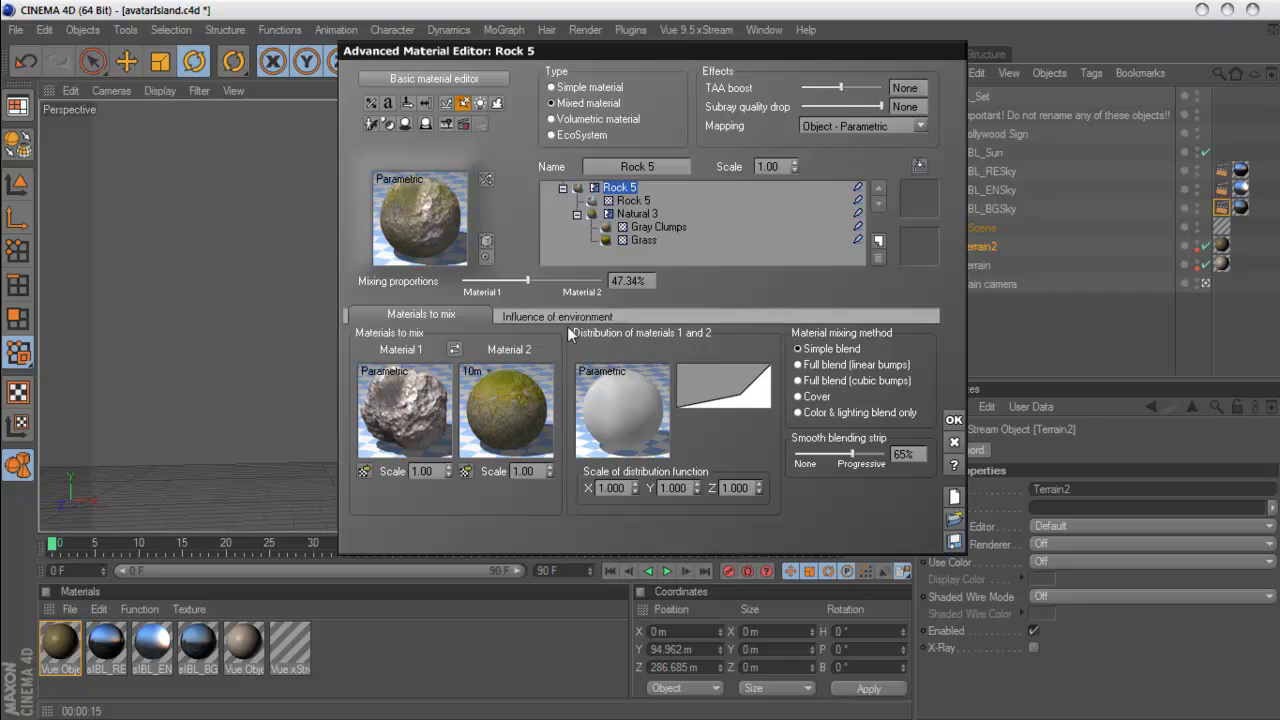
pyautogui.rightClick(722, 394)
pyautogui.click(735, 403)
pyautogui.click(1105, 210)
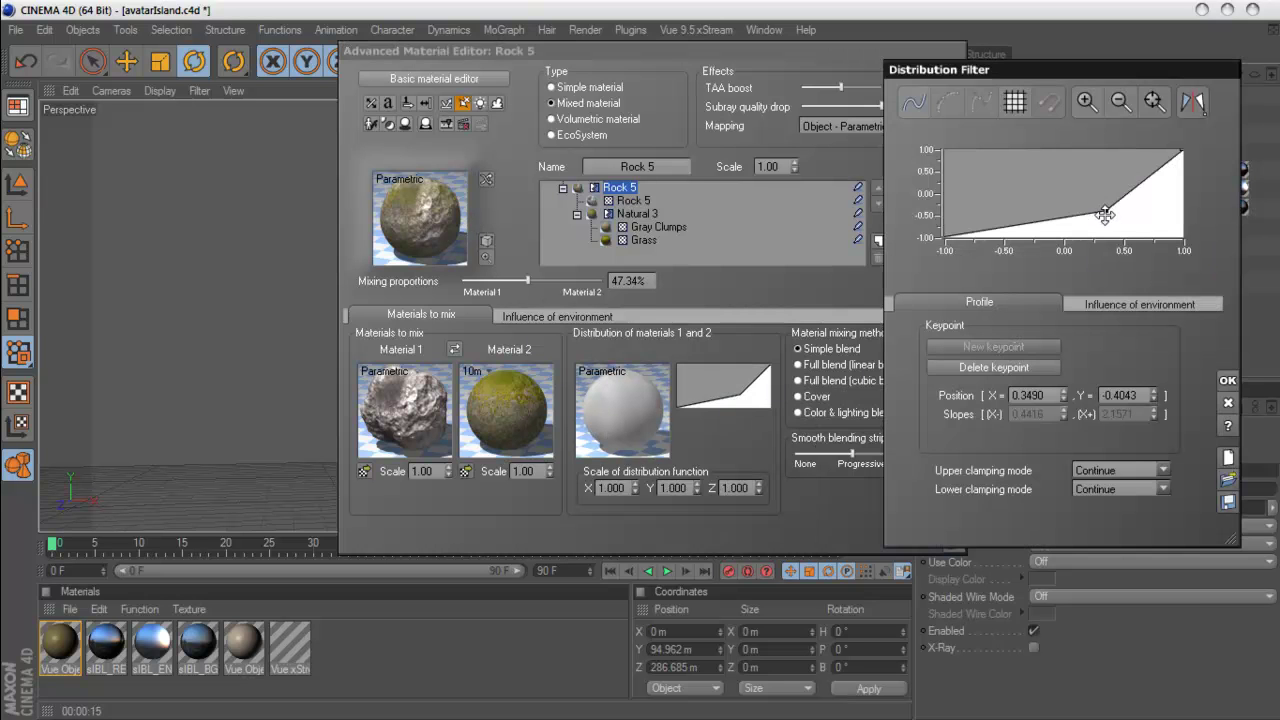
pyautogui.click(913, 101)
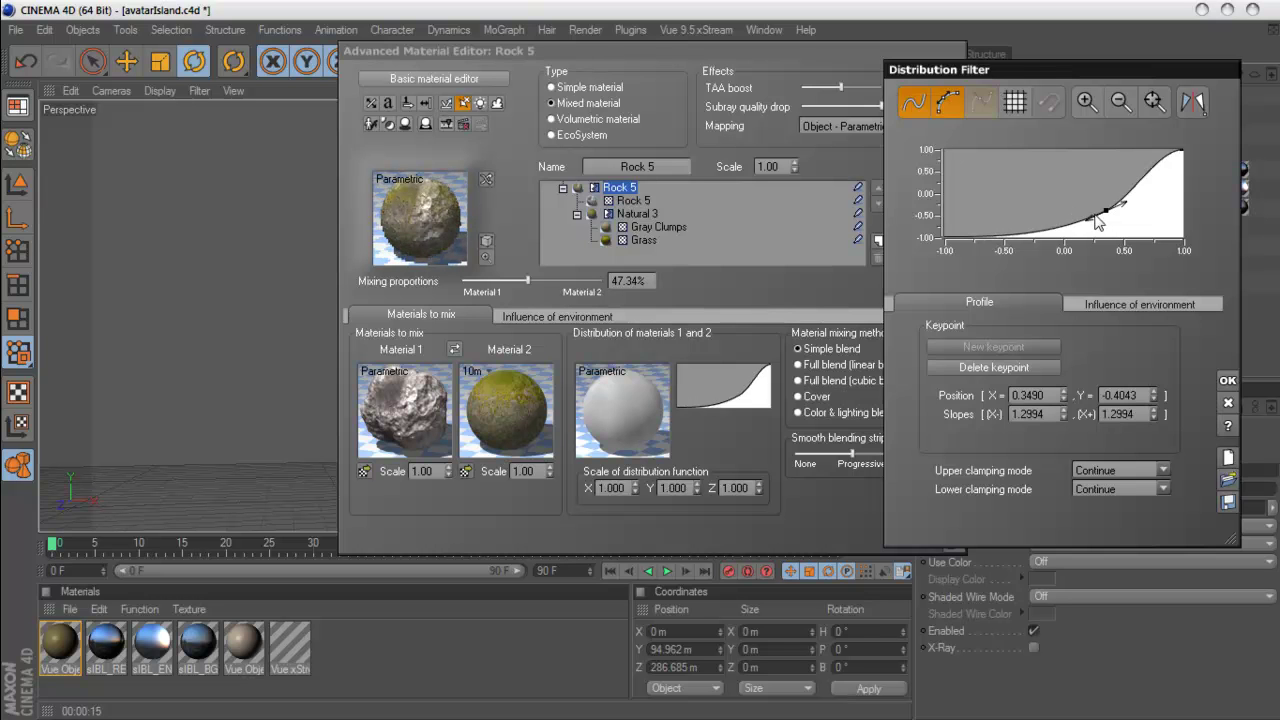
pyautogui.click(1228, 380)
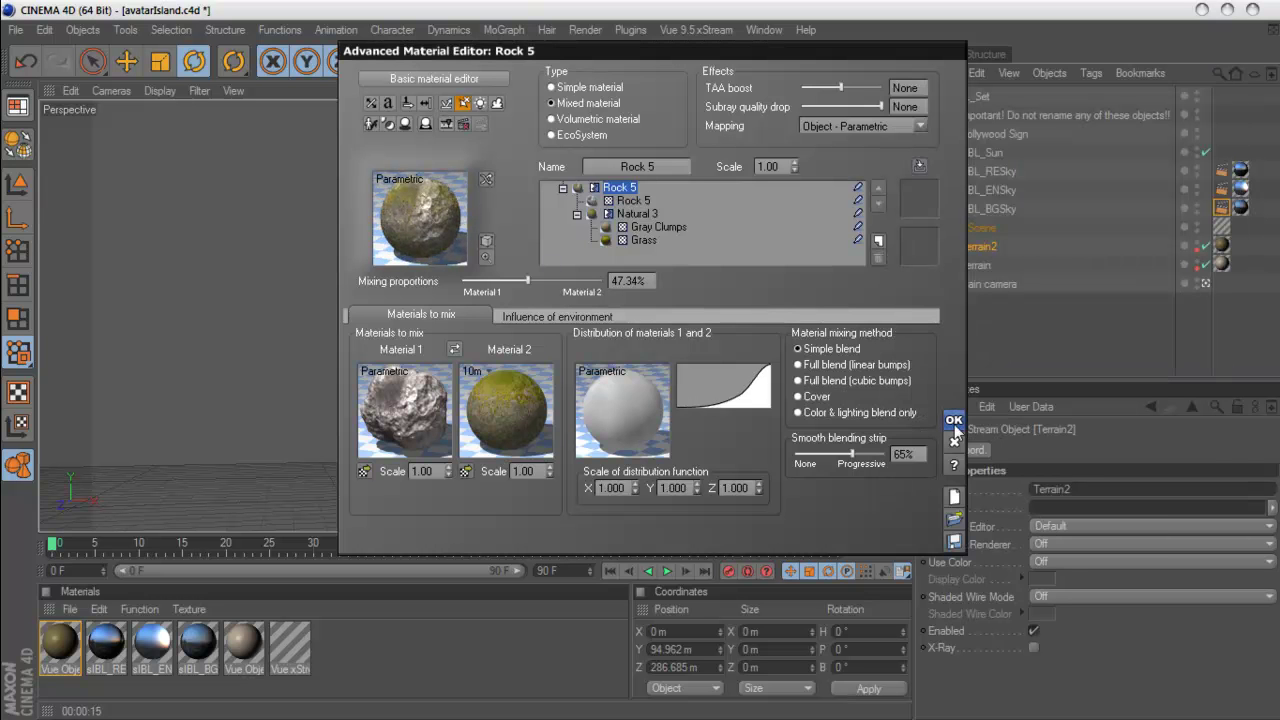
# - Accept the Rock 5 material changes and render the floating island in the perspective view
pyautogui.click(954, 421)
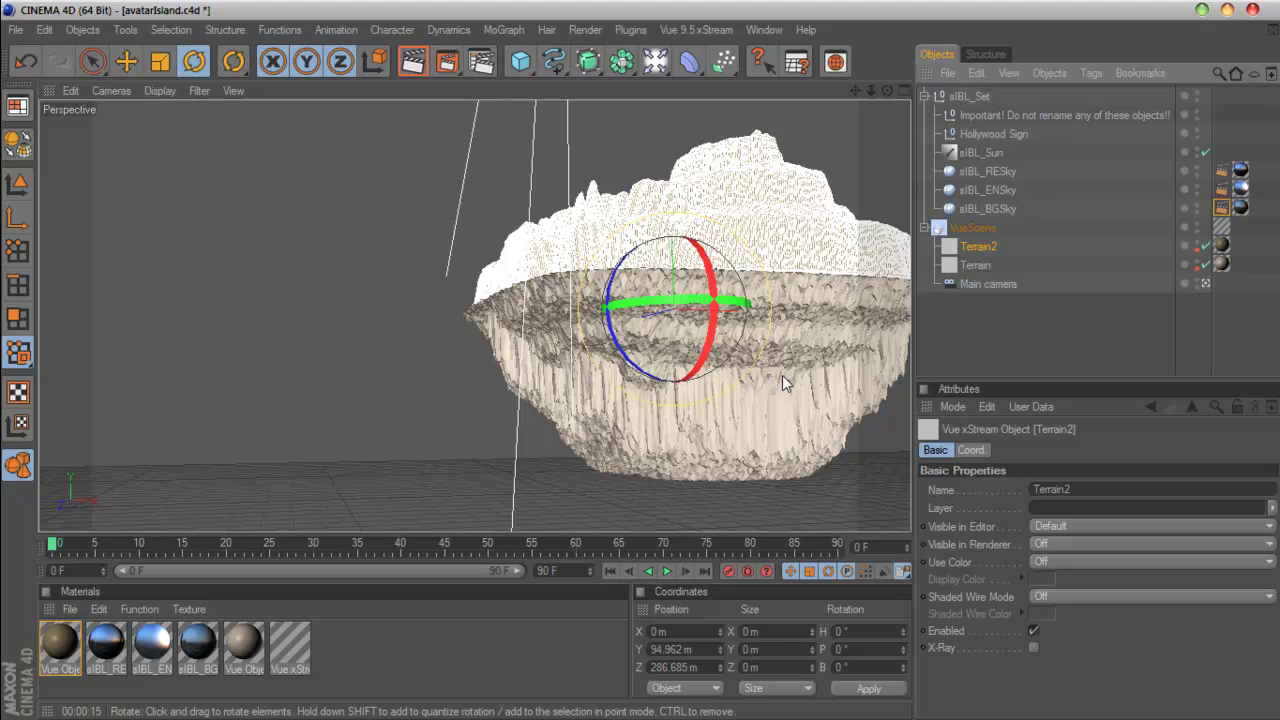
pyautogui.click(447, 62)
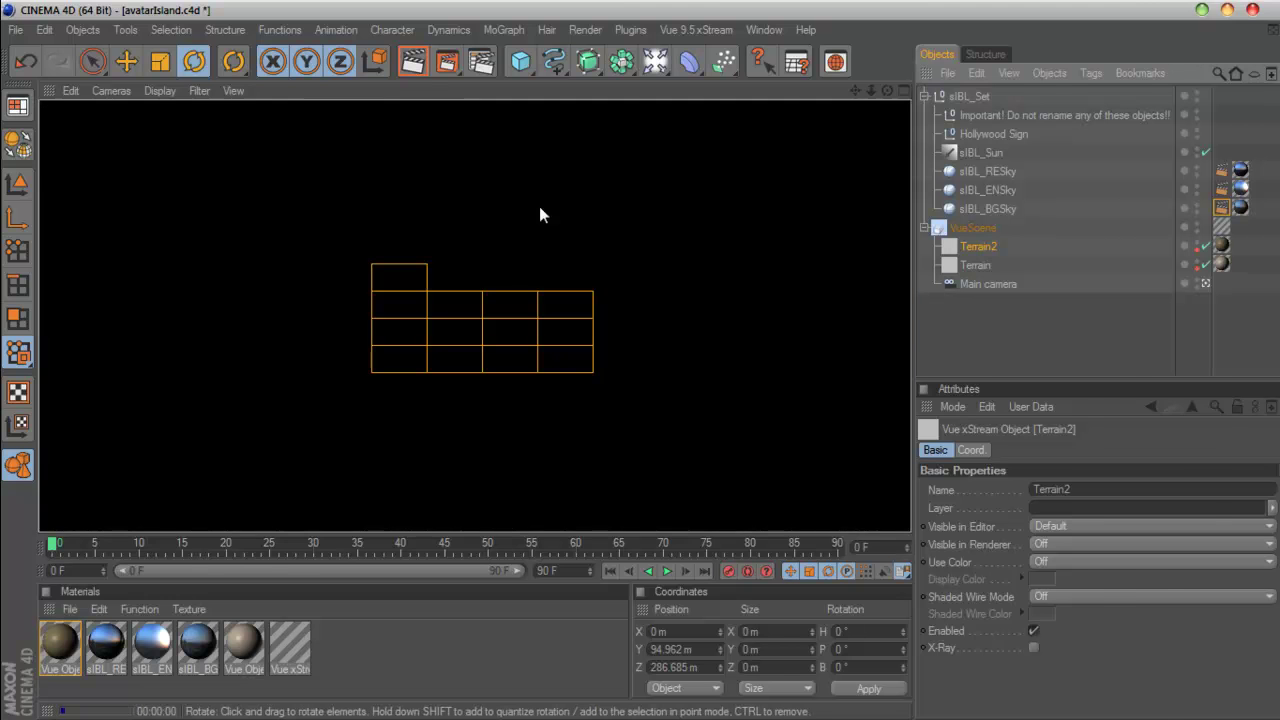